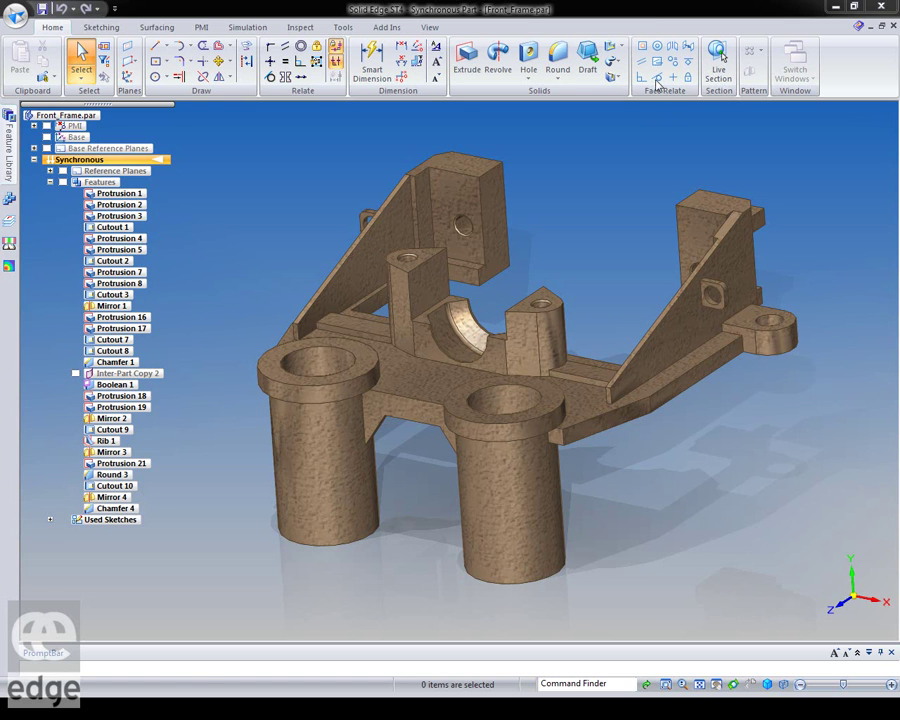
Step: Move the floating command bar clear of the feature tree and clear the face selection
left_click(466, 167)
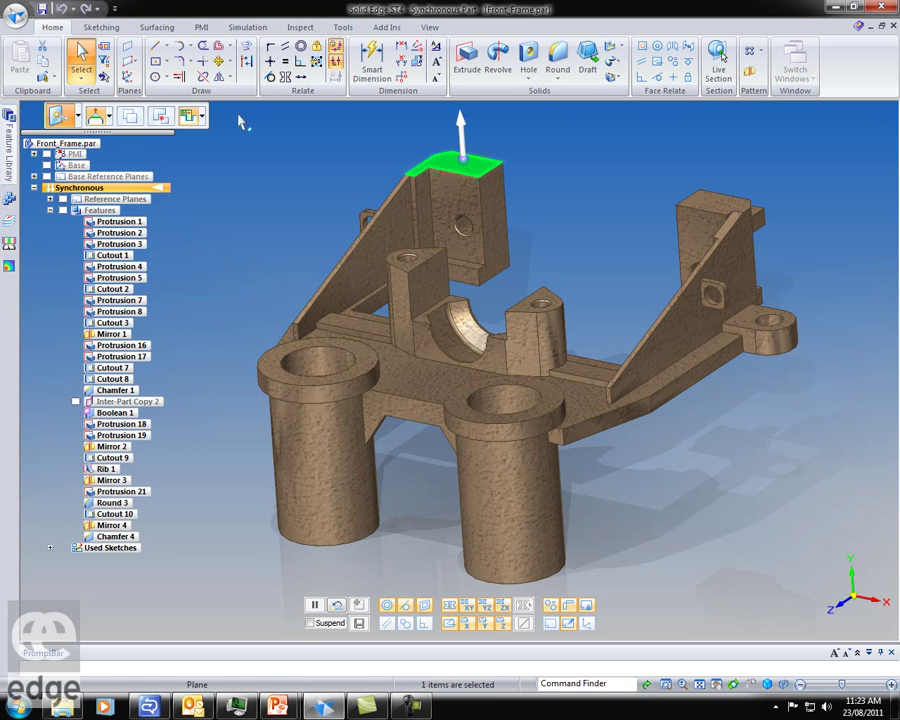
left_click_drag(146, 110, 342, 106)
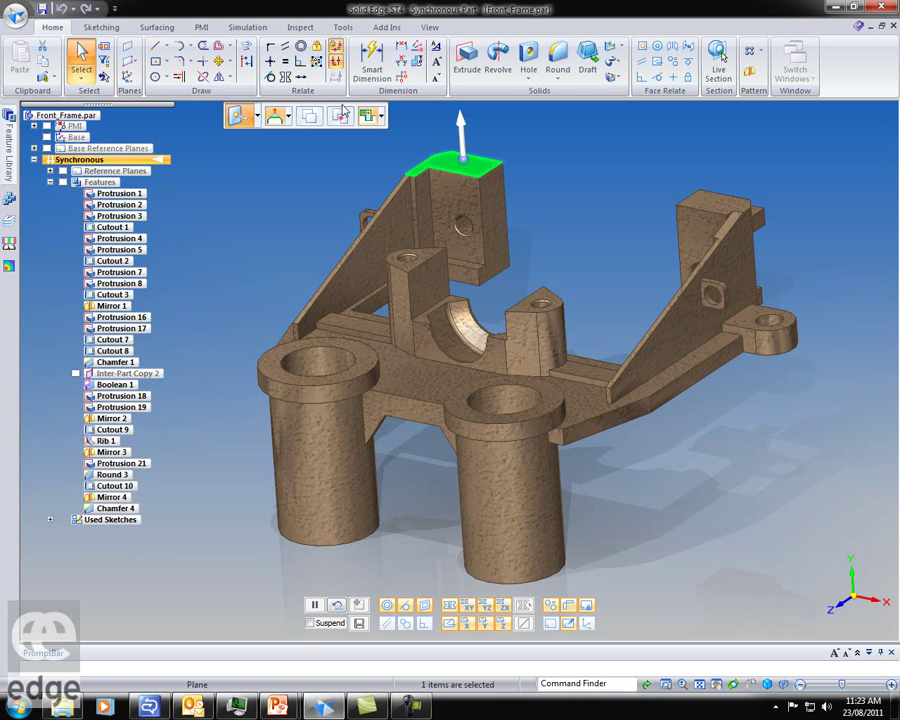
left_click(252, 117)
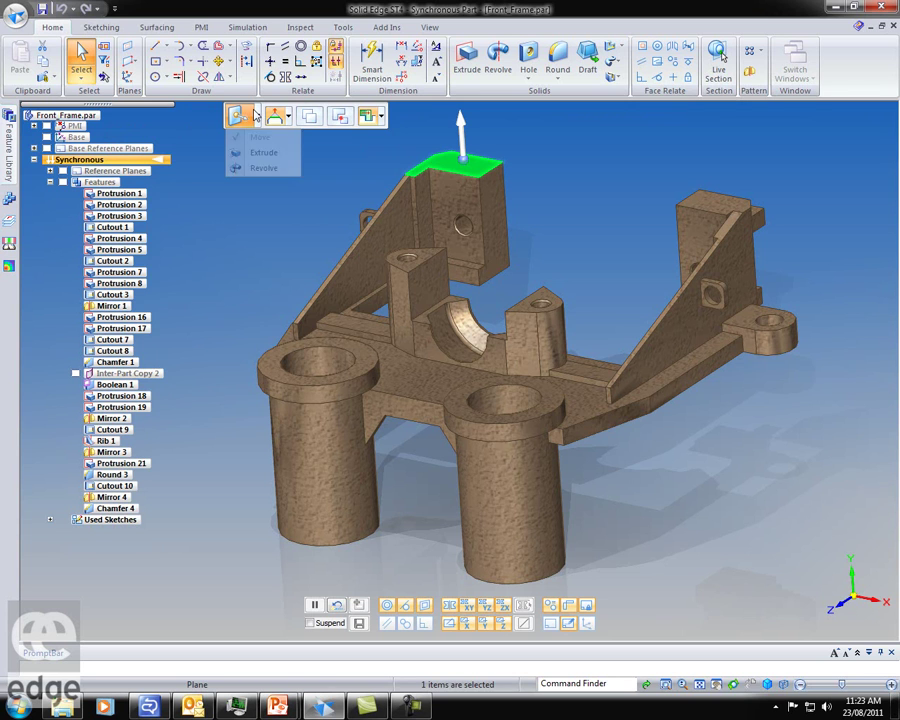
left_click(730, 124)
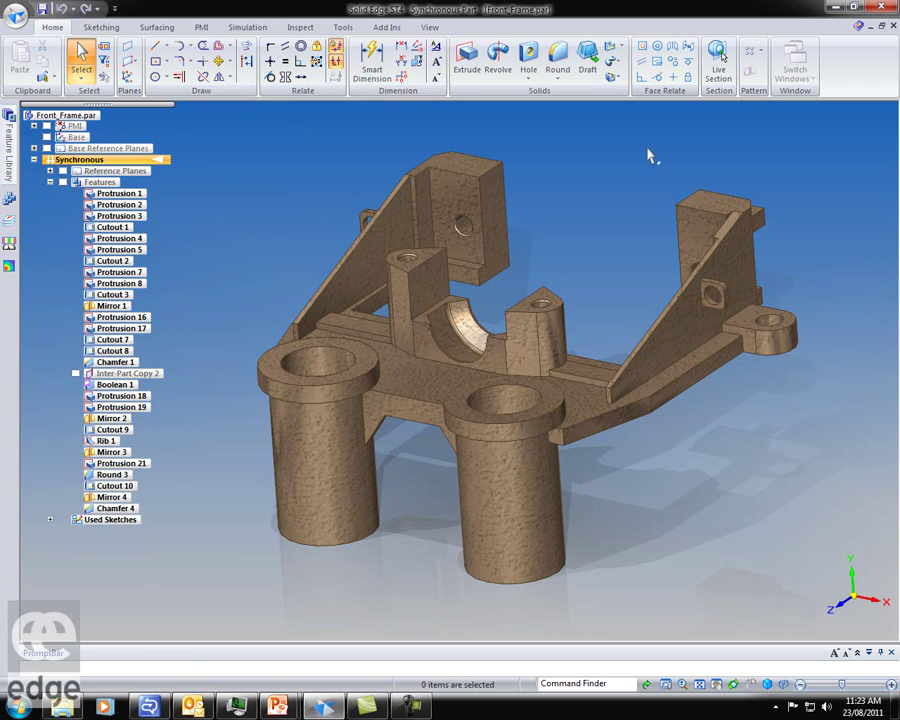
Step: Try the Coplanar relate with Single Align, matching the two inner bosses' top faces to the right-hand outer block's top face
left_click(642, 46)
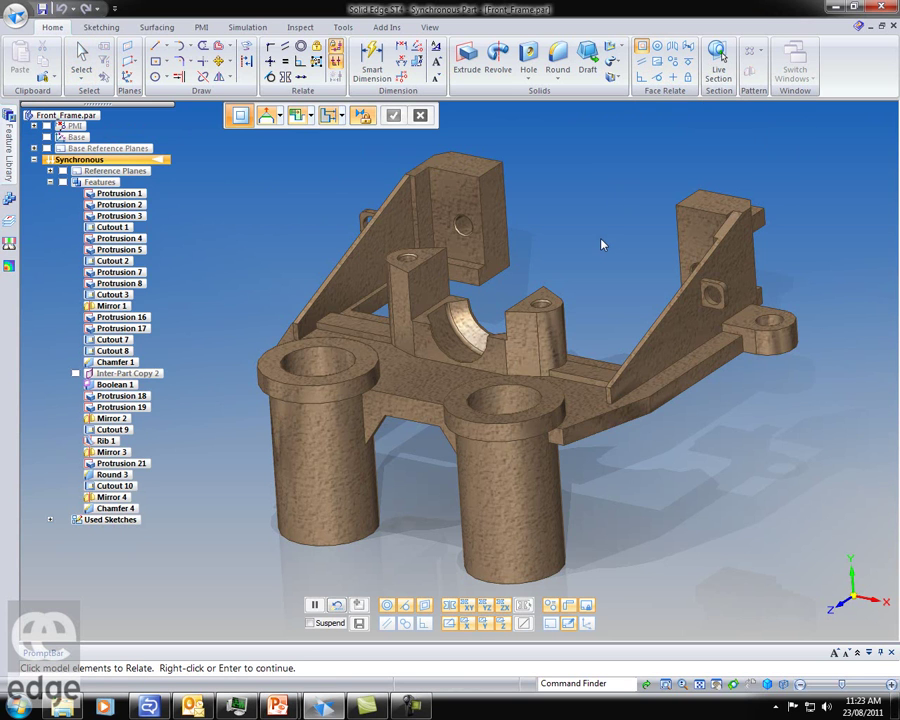
left_click(341, 117)
left_click(356, 131)
left_click(424, 259)
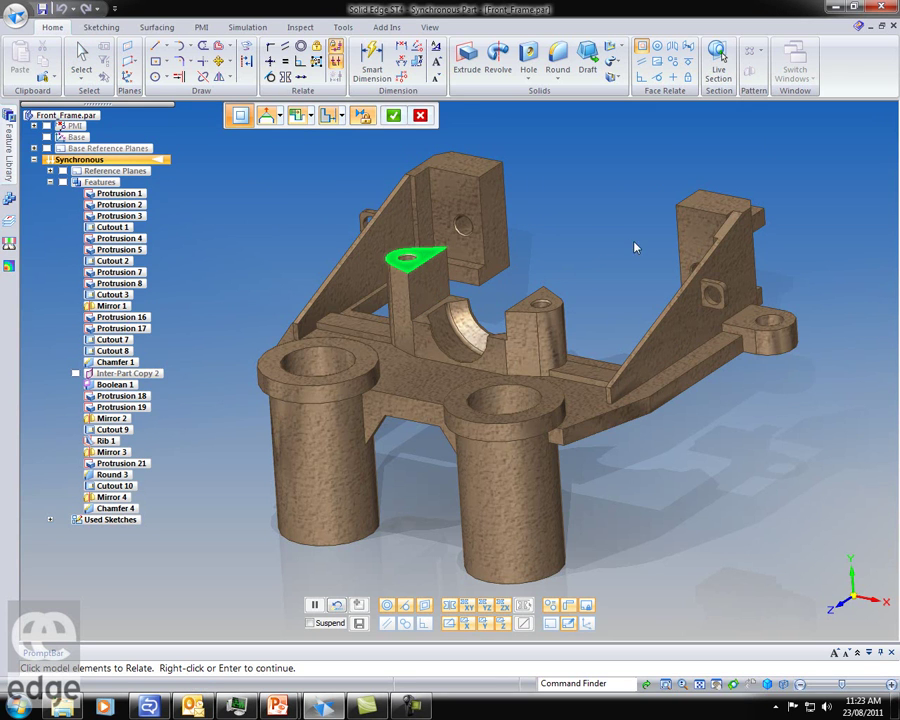
left_click(528, 306)
right_click(601, 187)
middle_click_drag(600, 202, 622, 177)
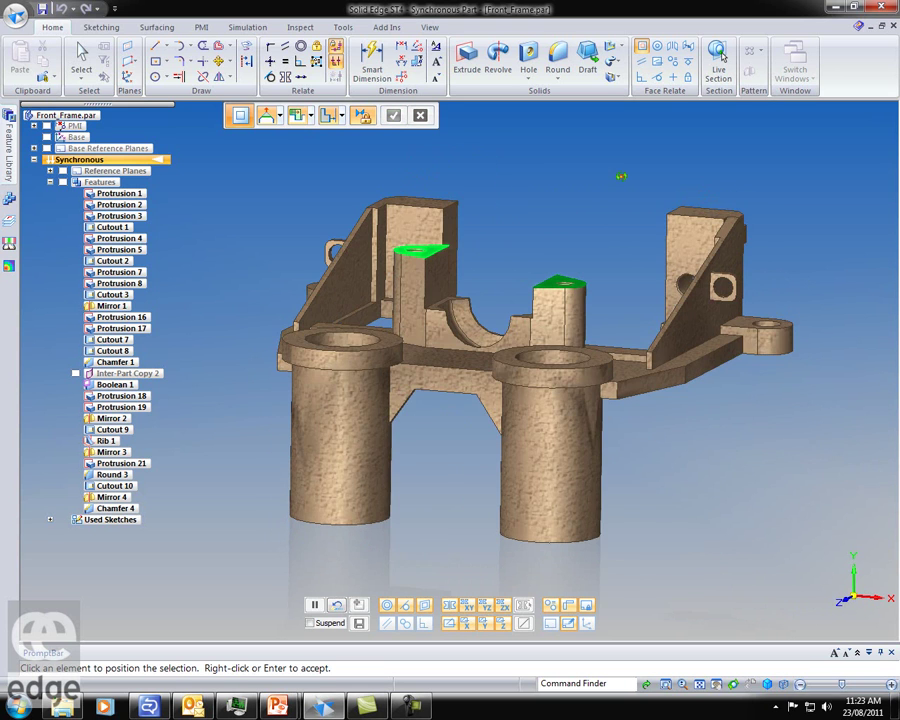
left_click(703, 214)
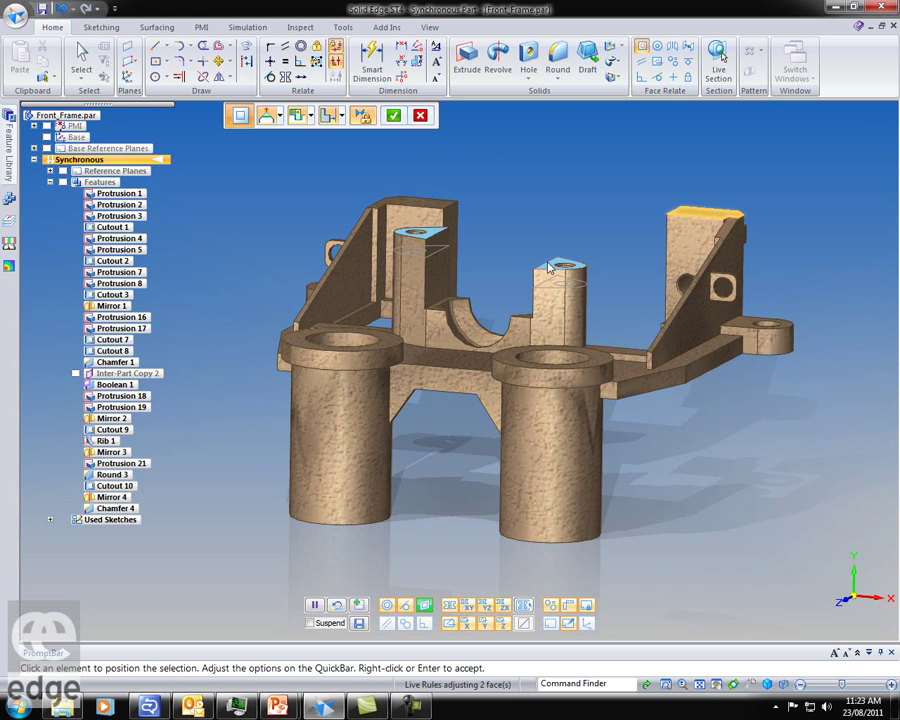
left_click(703, 215)
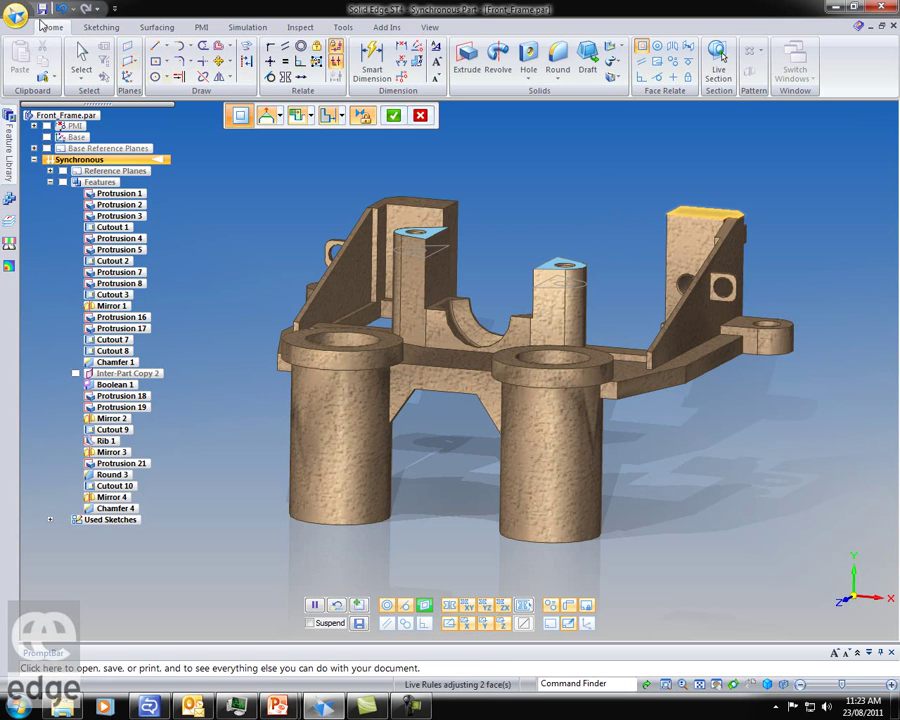
left_click(86, 8)
Step: Start a Coplanar relate with Multiple Align, using the top faces of both inner bosses and the left-hand outer block as the selection
middle_click_drag(591, 162, 581, 191)
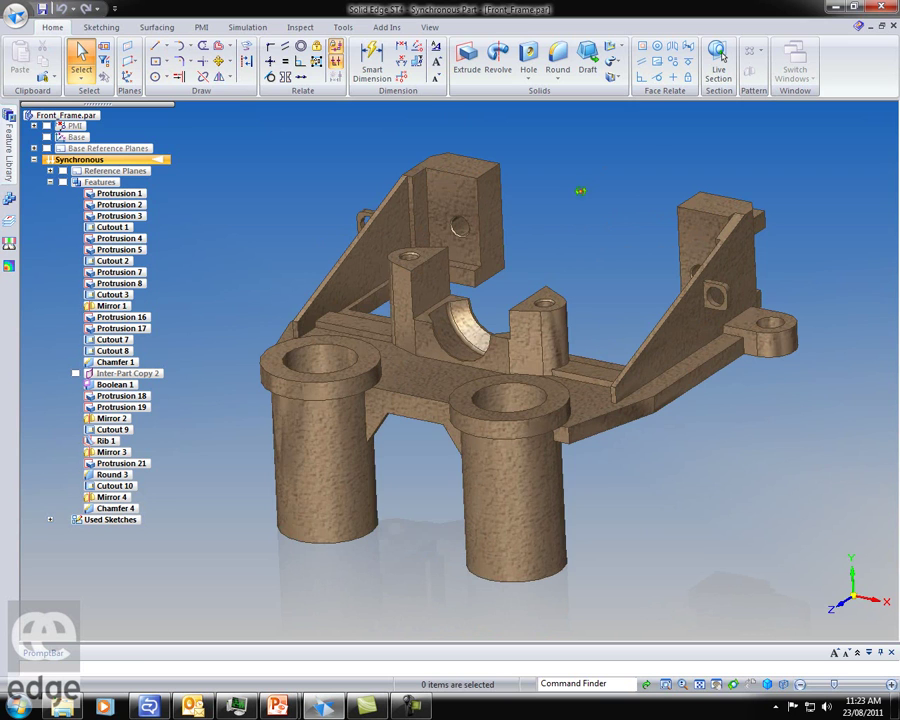
left_click(642, 46)
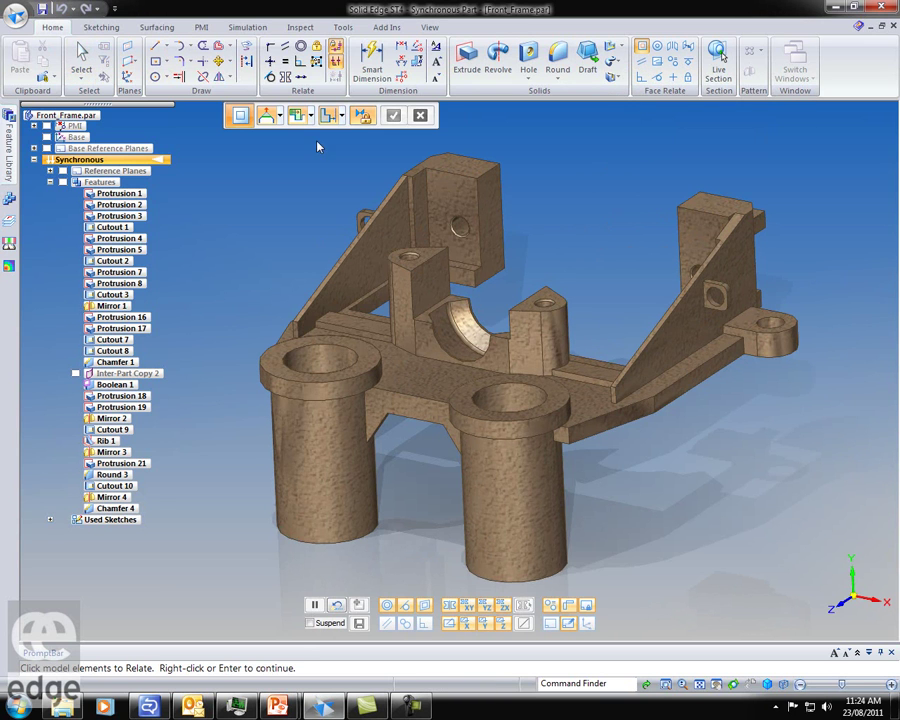
left_click(342, 116)
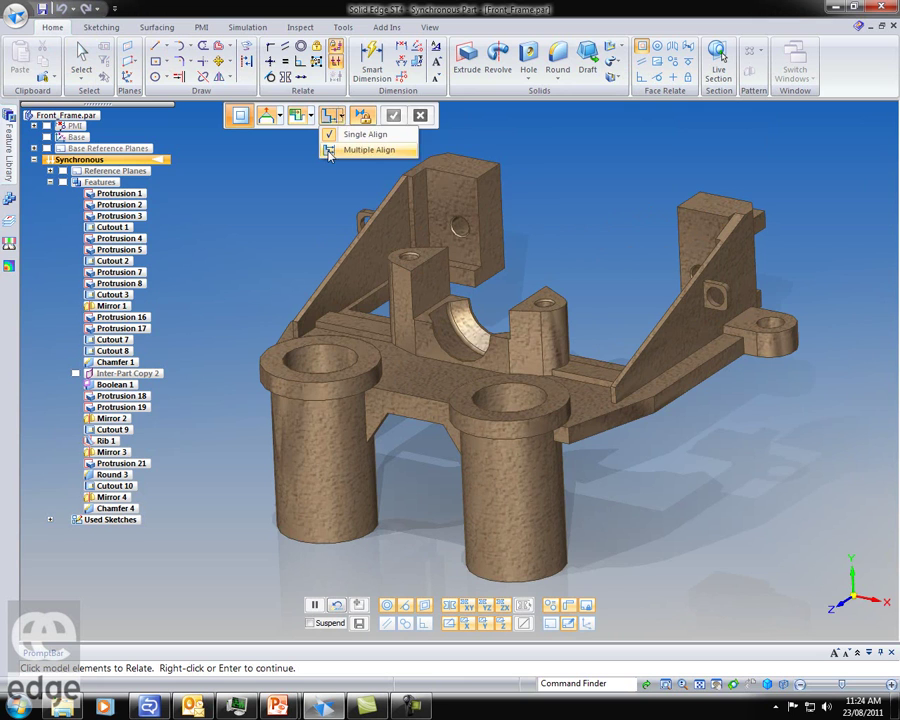
left_click(369, 149)
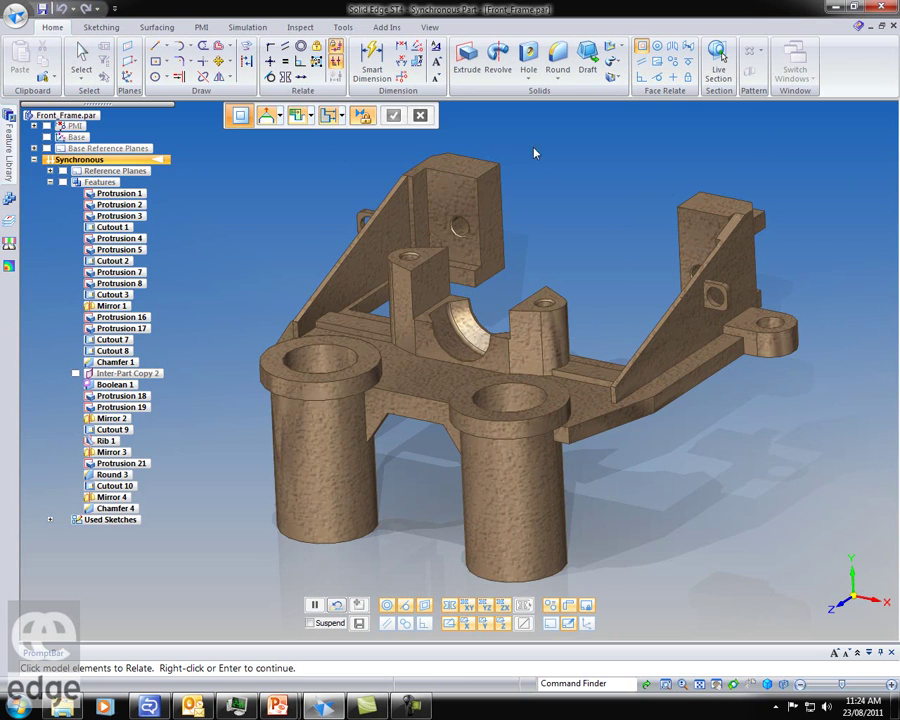
left_click(540, 298)
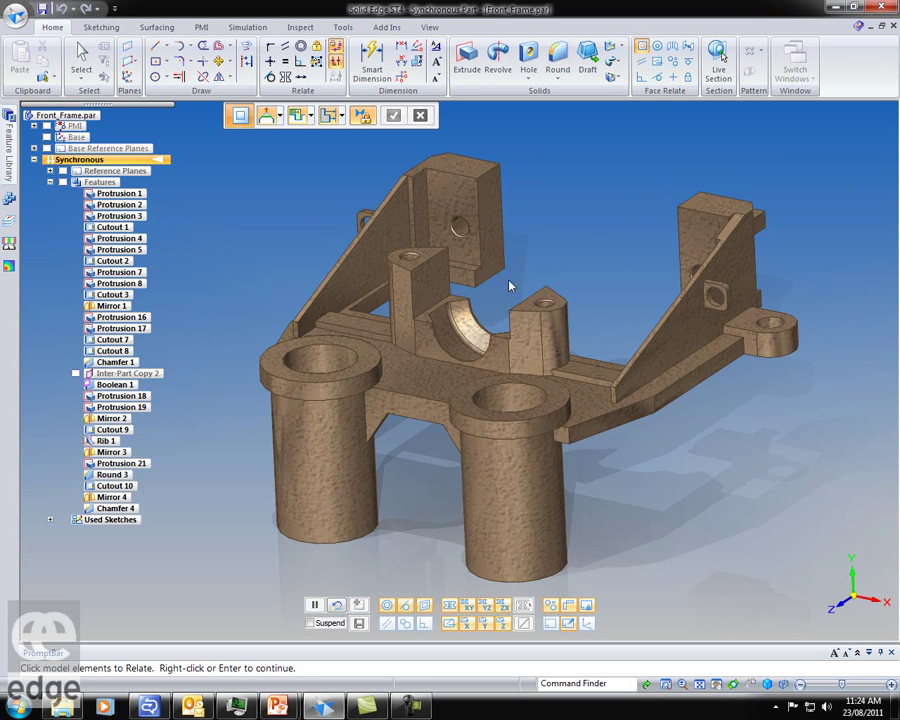
left_click(428, 258)
left_click(478, 170)
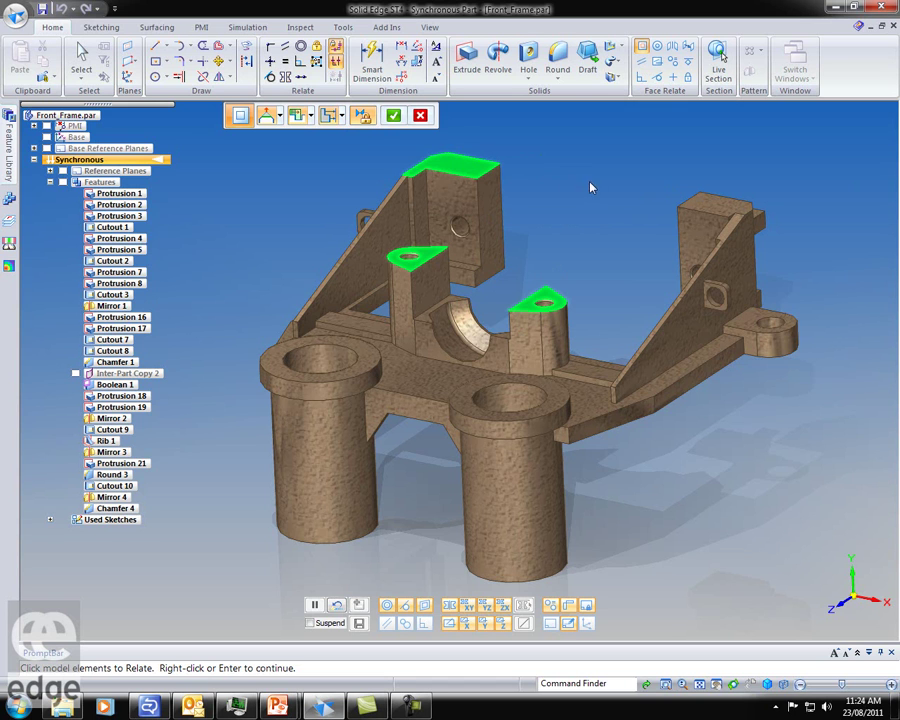
left_click(393, 117)
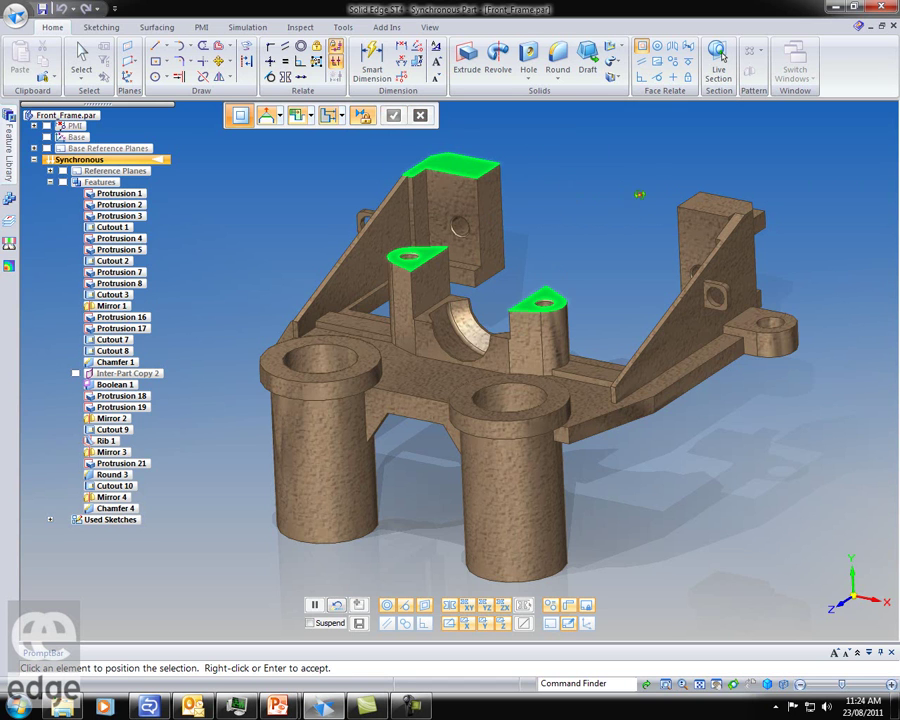
Step: Align the three selected top faces to the right-hand outer block's top face and accept the coplanar relationship
key("ctrl+f")
key("ctrl+i")
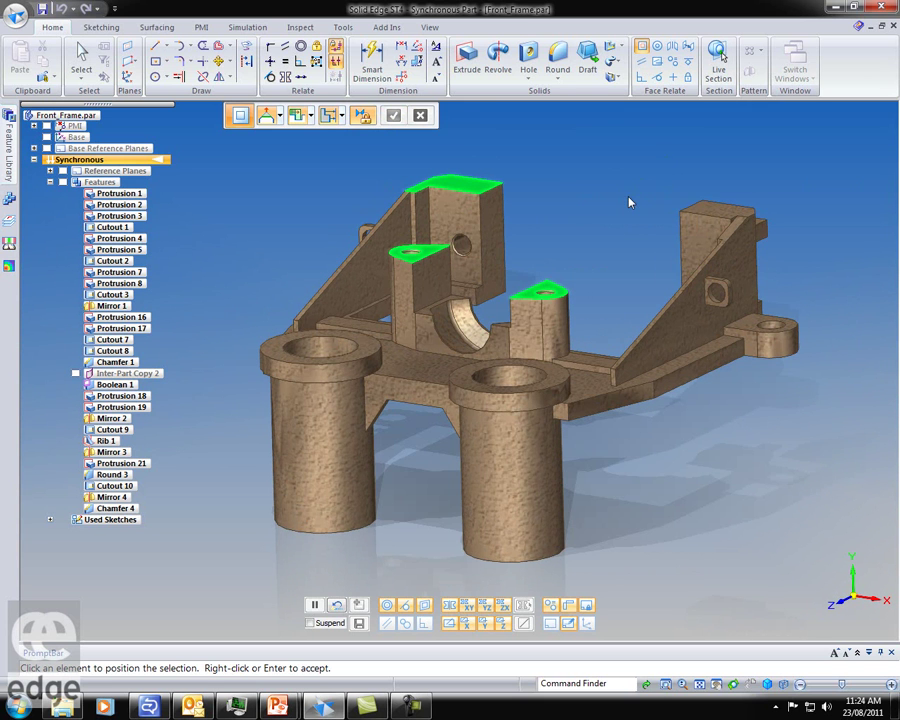
left_click(712, 205)
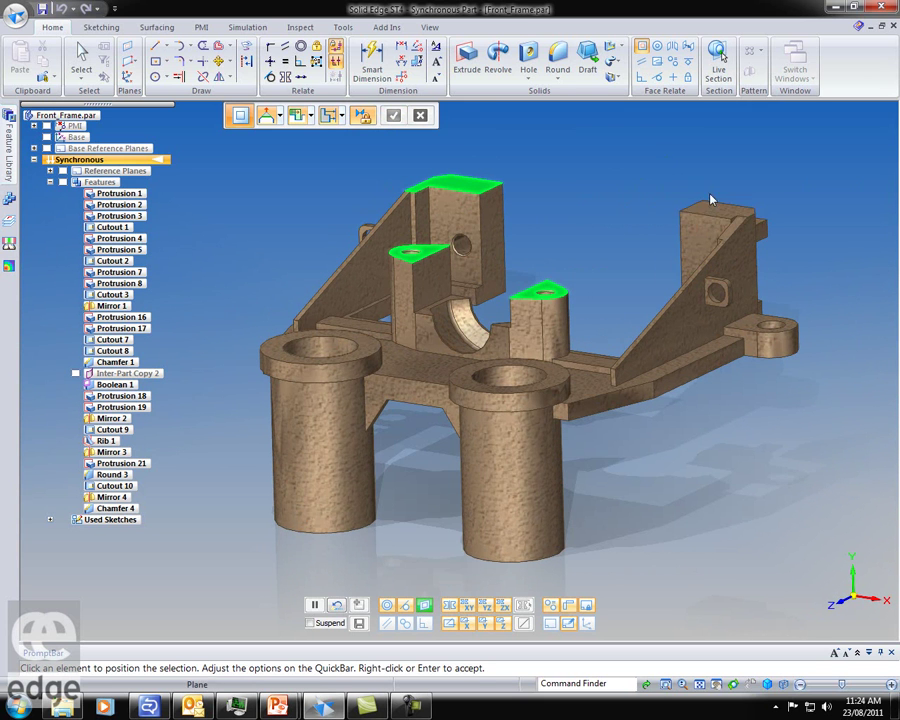
key("ctrl+f")
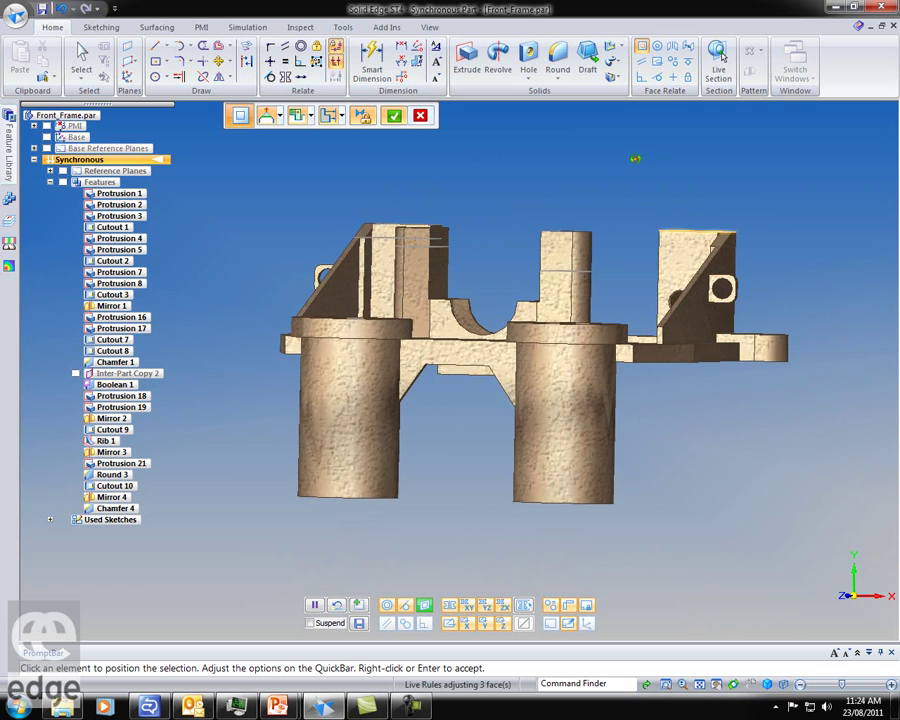
key("ctrl+i")
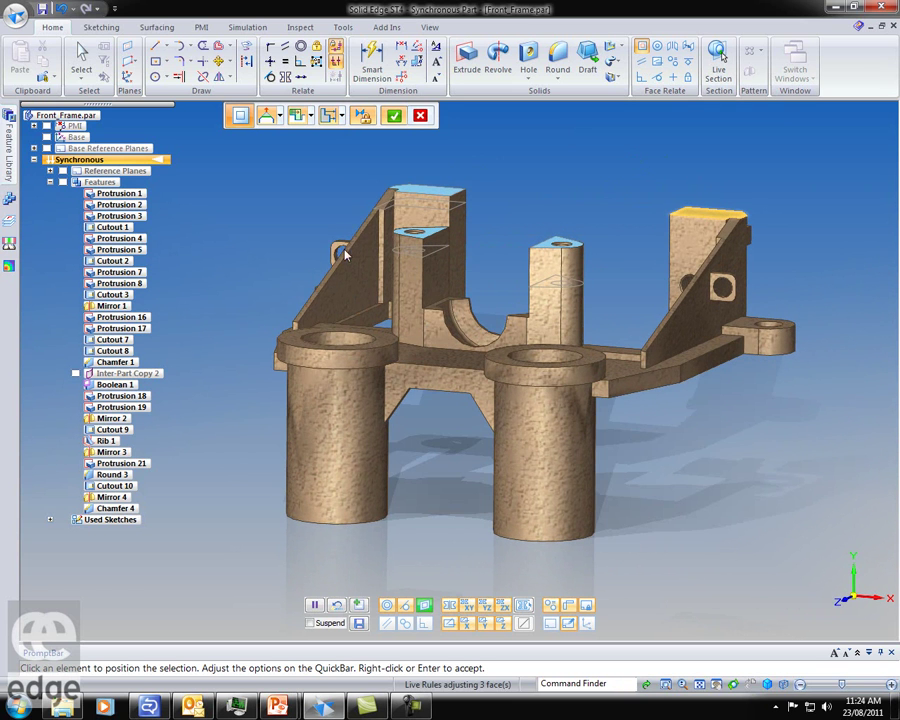
left_click(424, 118)
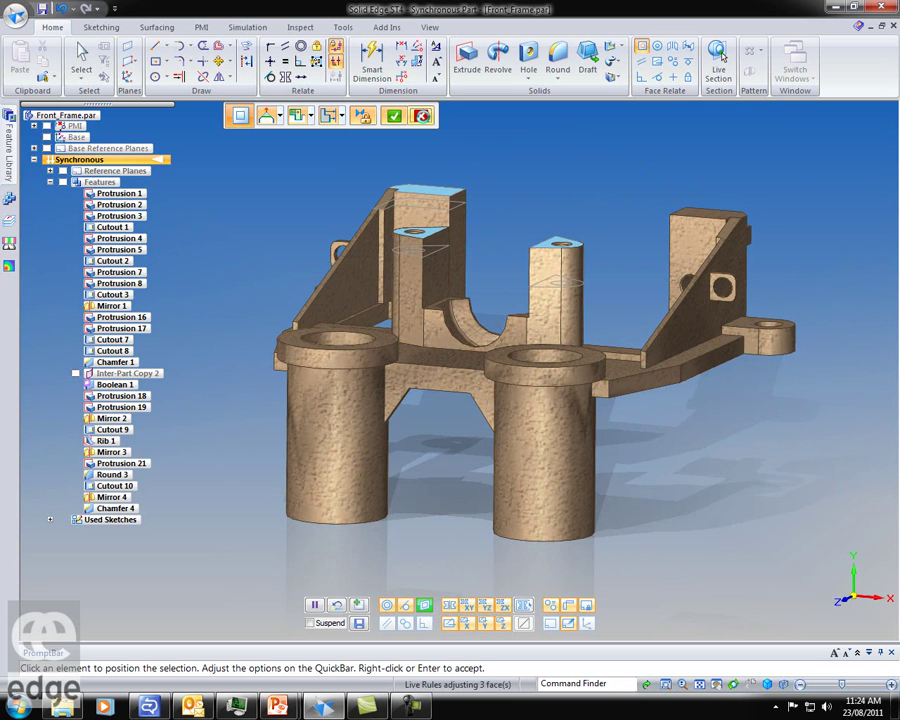
left_click(684, 216)
left_click(394, 116)
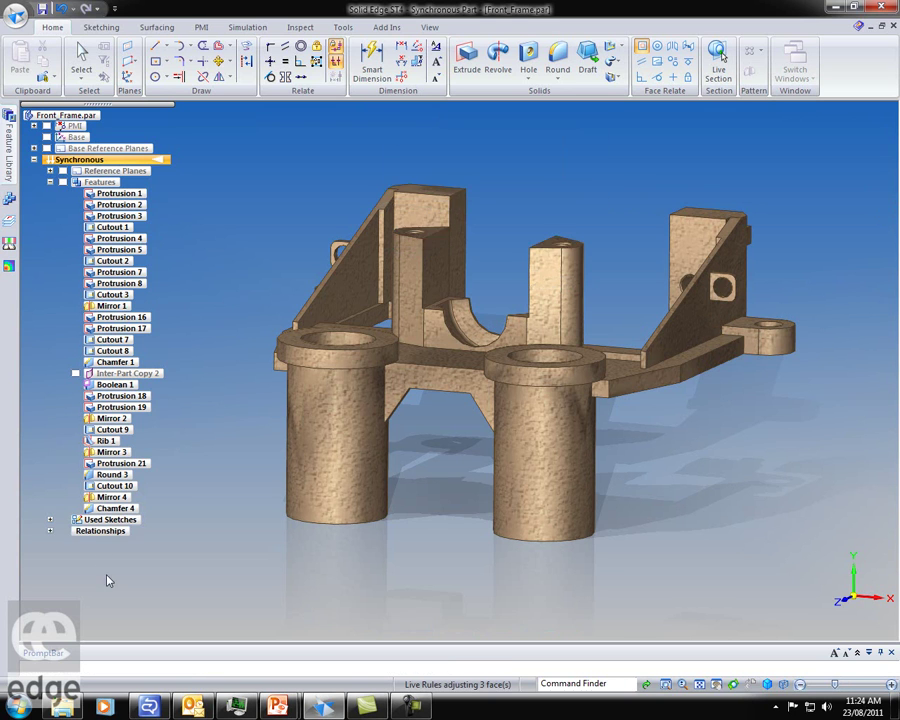
Step: Expand the Relationships collection to inspect the coplanar relation, and undo the multiple-face alignment
left_click(51, 531)
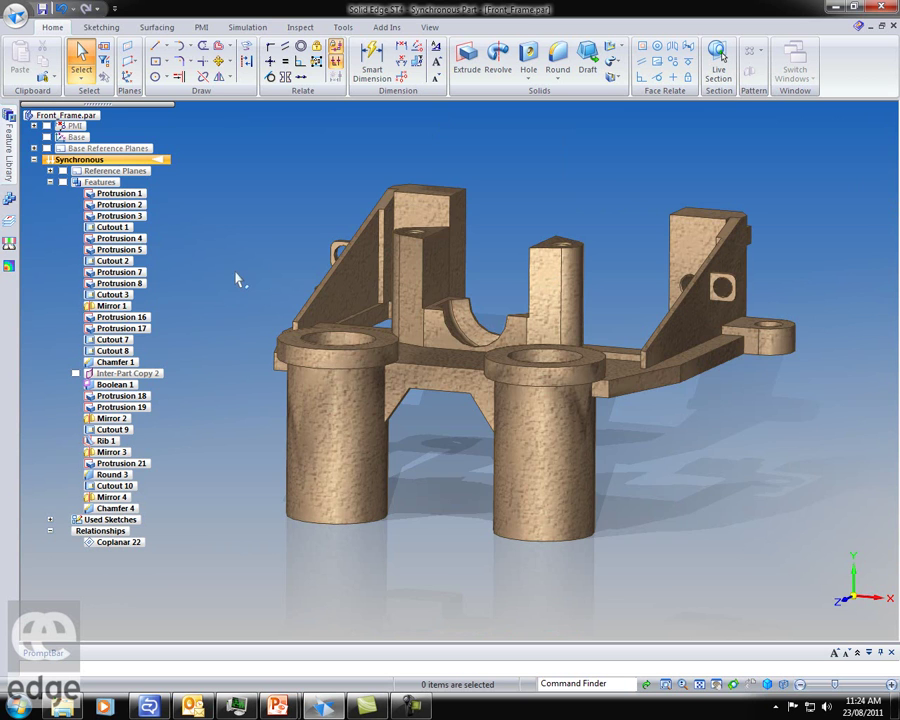
middle_click_drag(238, 280, 227, 291)
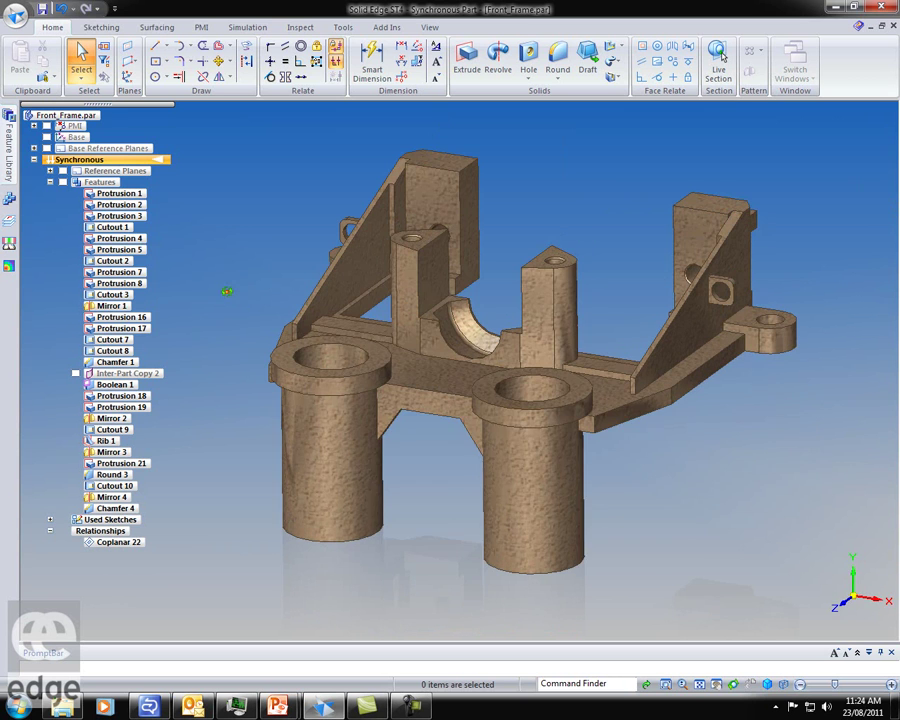
left_click(47, 7)
Step: Start the Symmetry relate and accept a selection of the crossbar's narrow groove wall, its large front face and the inner boss's flat side
middle_click_drag(627, 177, 689, 311)
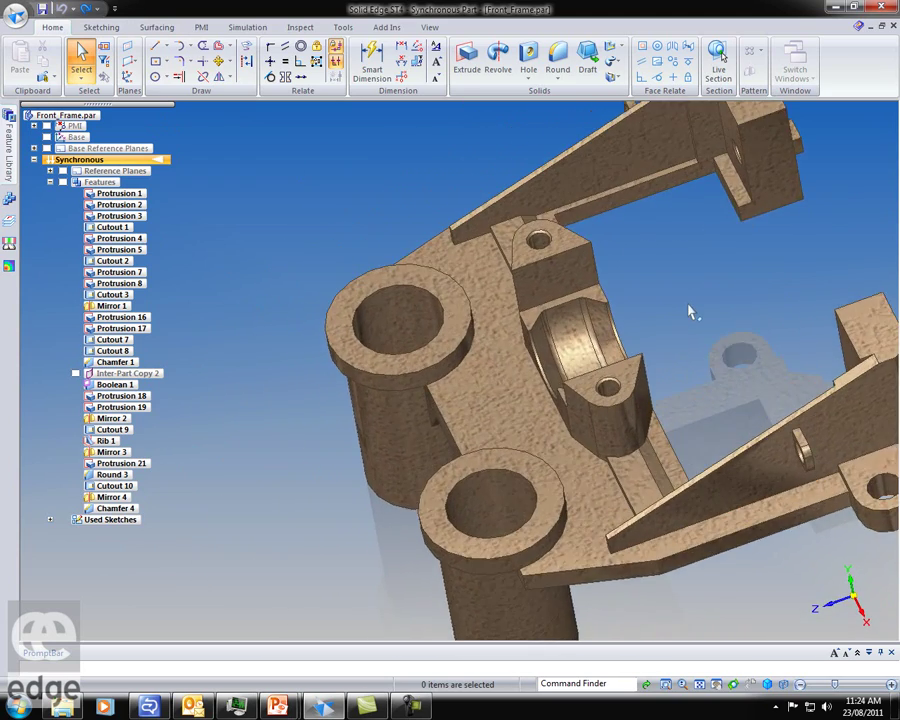
scroll(689, 311, "up", 4)
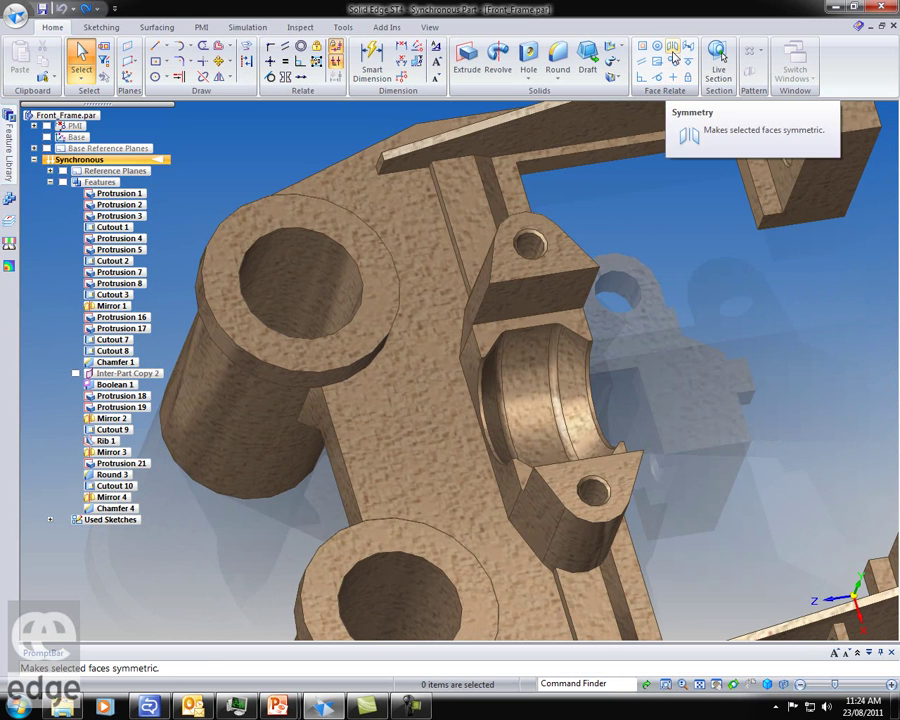
left_click(673, 52)
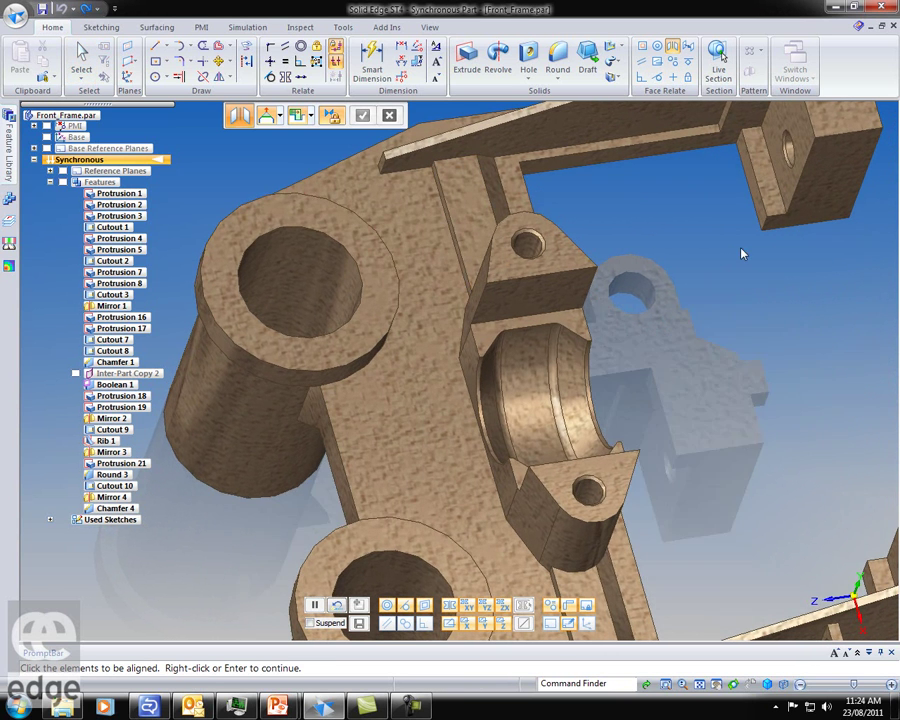
left_click(436, 216)
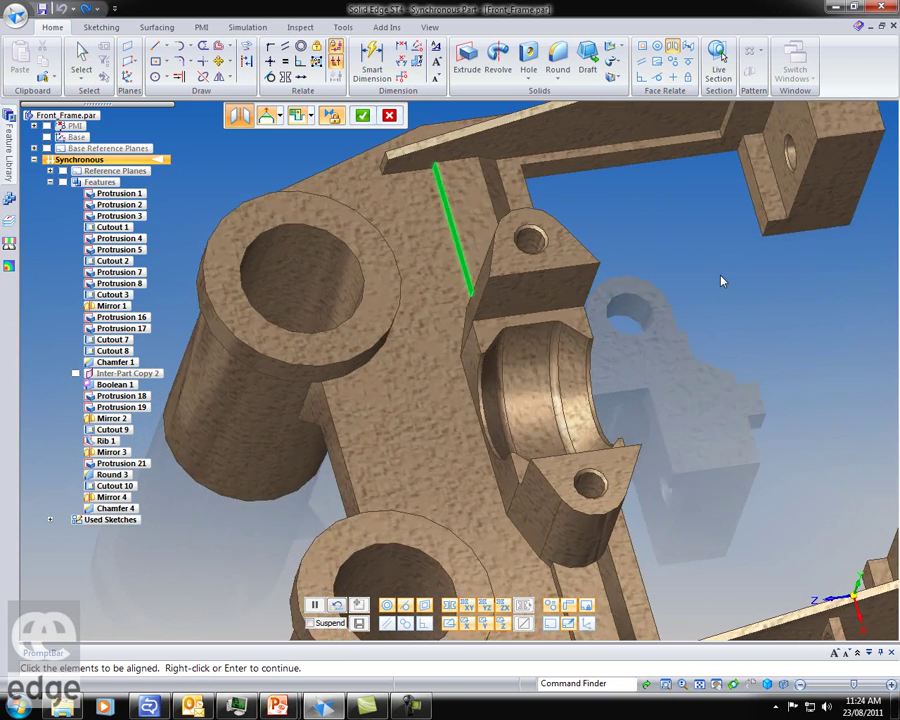
middle_click_drag(721, 286, 690, 360)
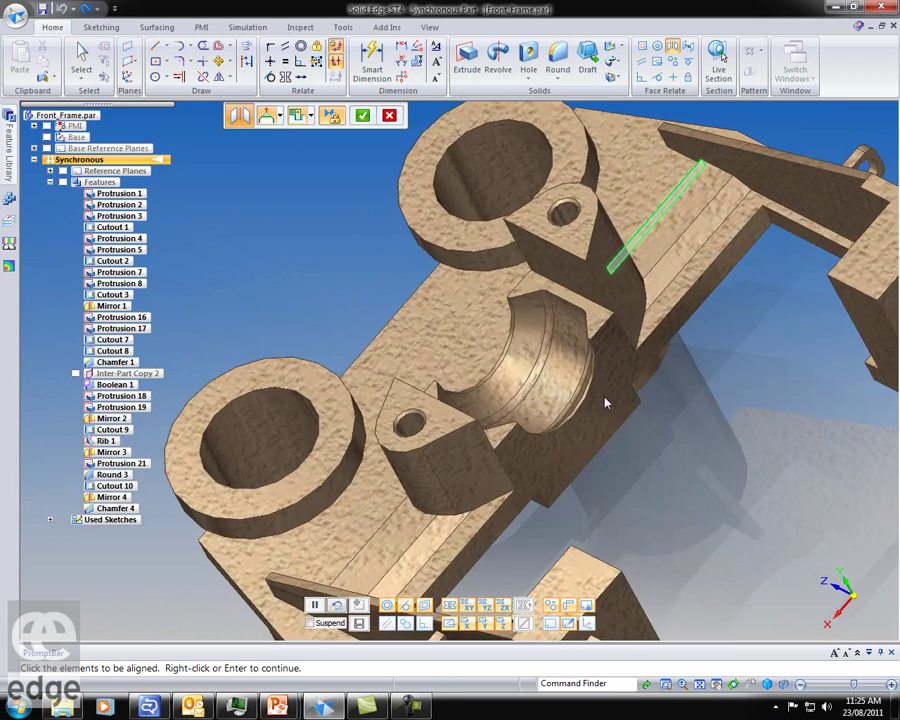
left_click(626, 393)
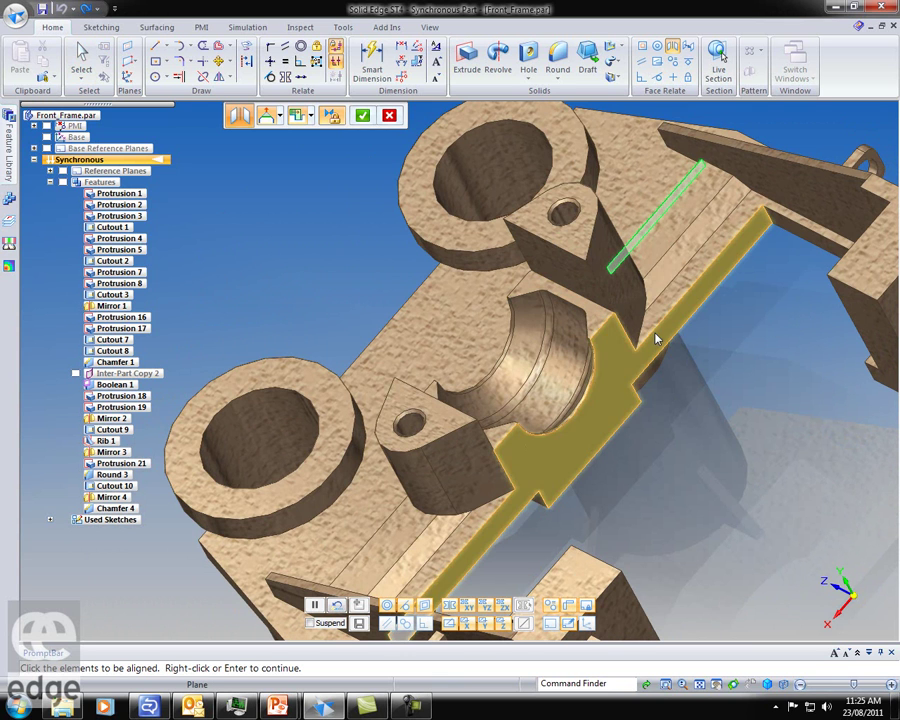
left_click(637, 298)
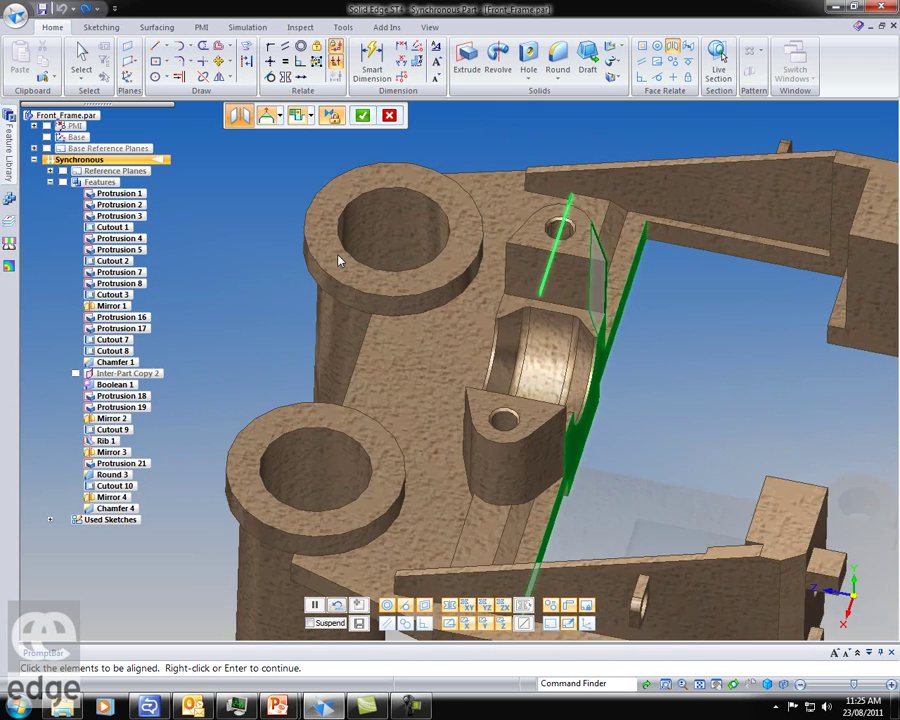
left_click(362, 117)
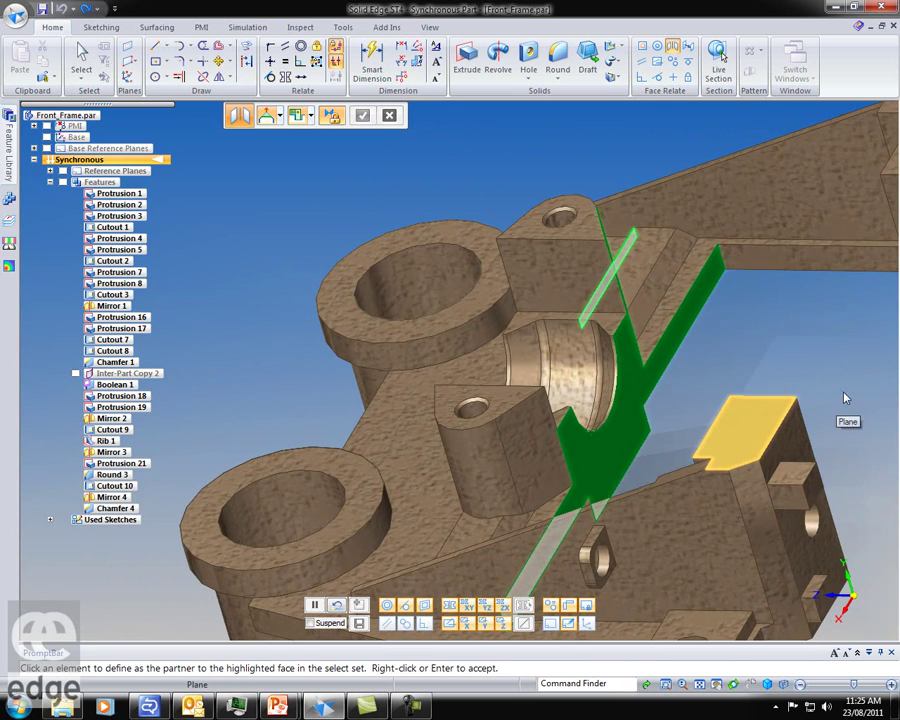
Step: Pair the groove wall with the opposite wall, show the reference planes, and make the walls symmetric about the part's cross centre plane
left_click(680, 272)
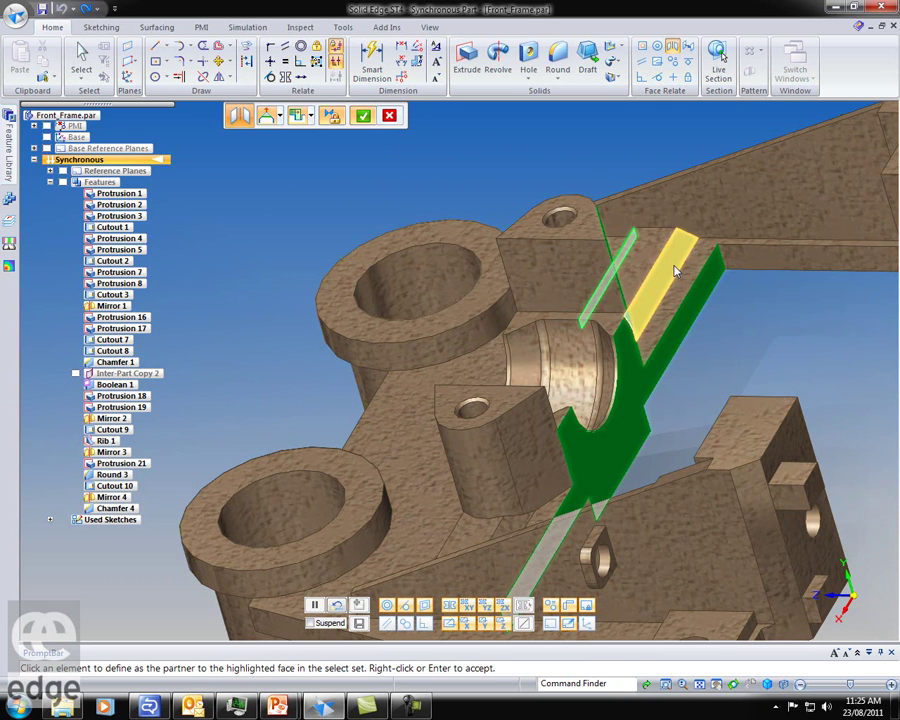
left_click(363, 117)
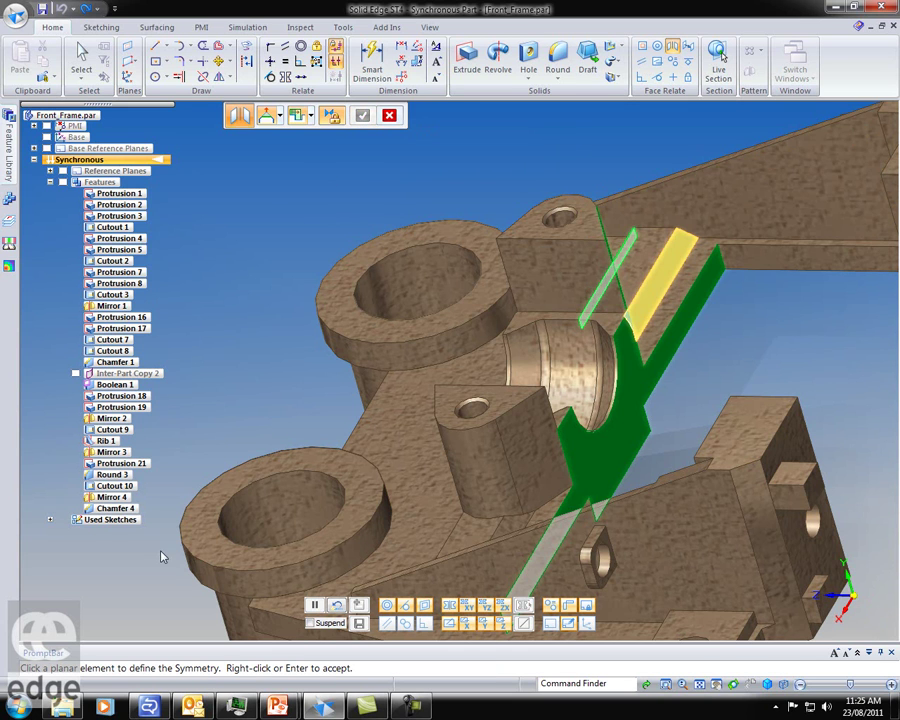
left_click(63, 171)
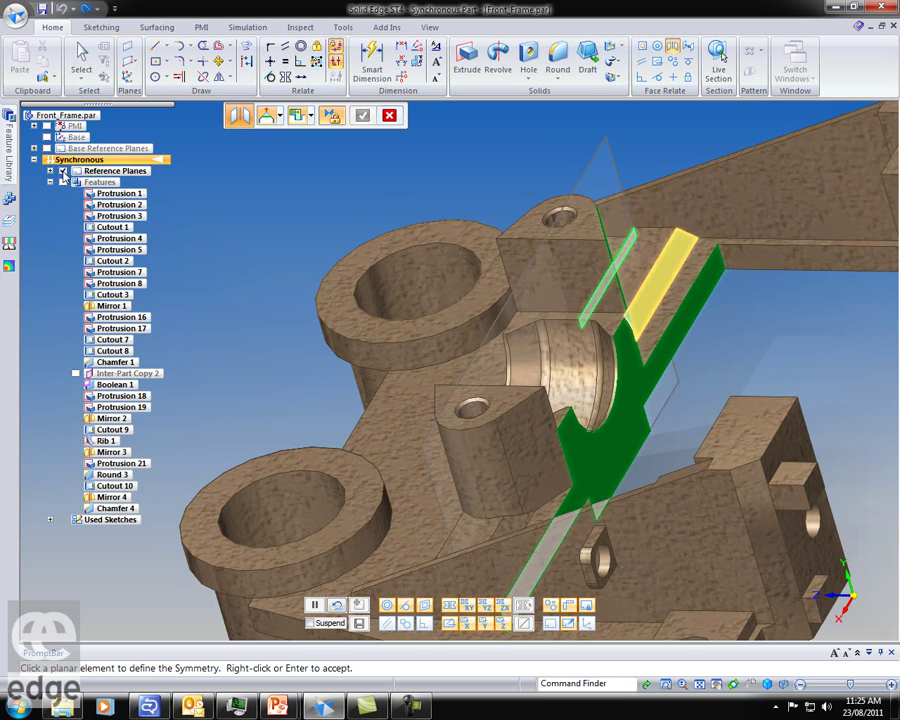
left_click(600, 146)
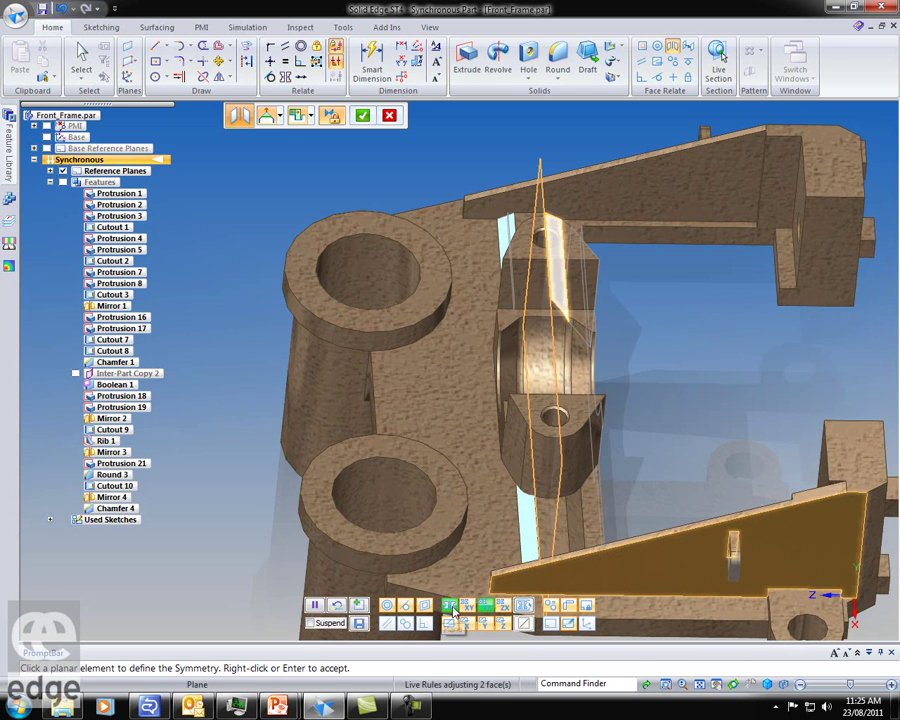
left_click(361, 117)
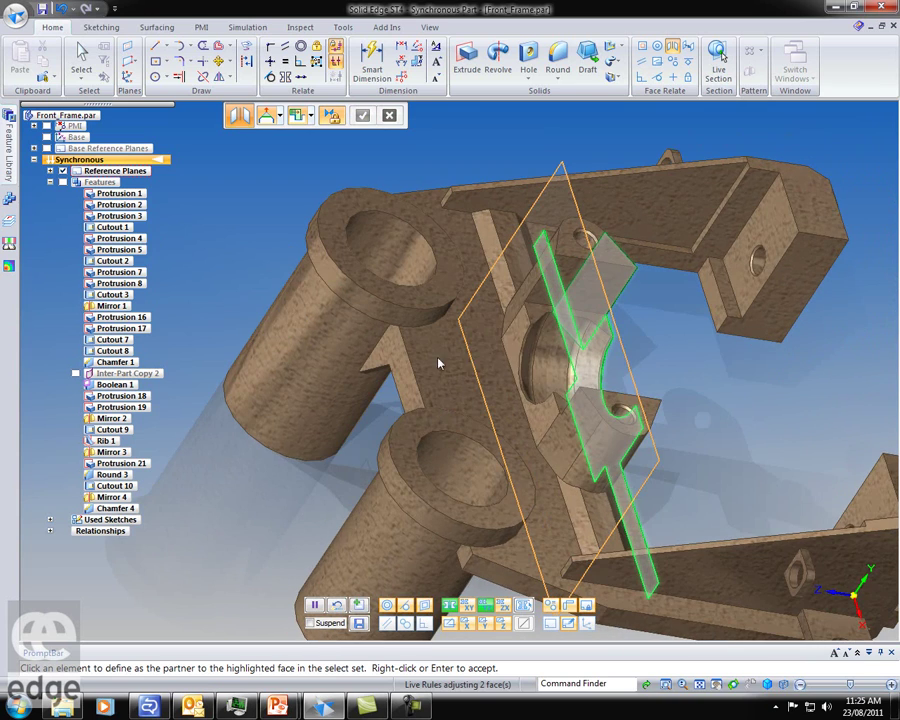
Step: Make the crossbar's large front face and the inner boss's flat side symmetric with their opposite faces about the same centre plane
left_click(505, 331)
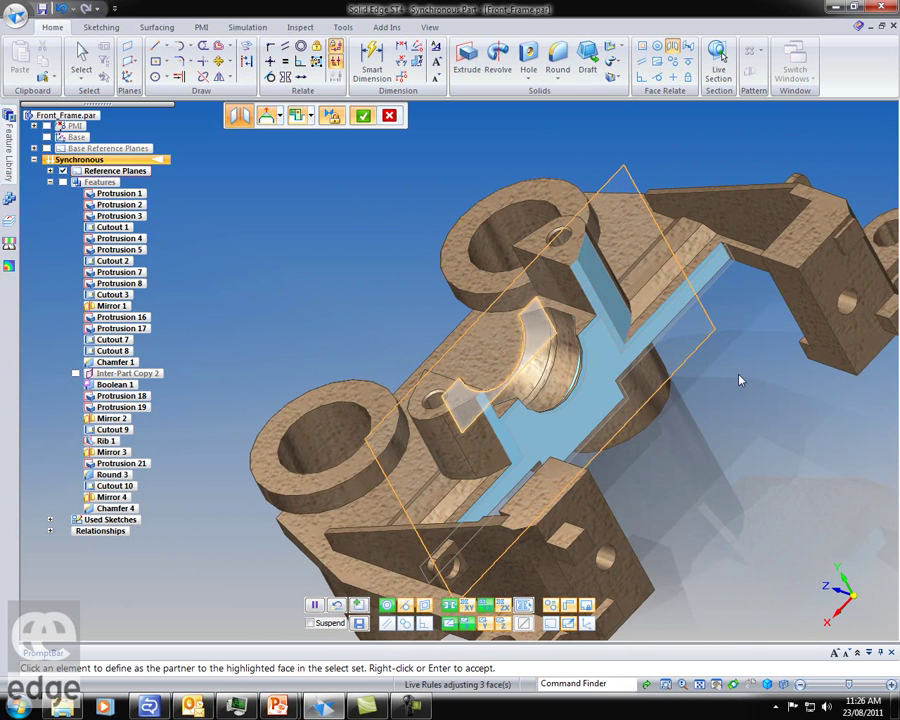
left_click(363, 116)
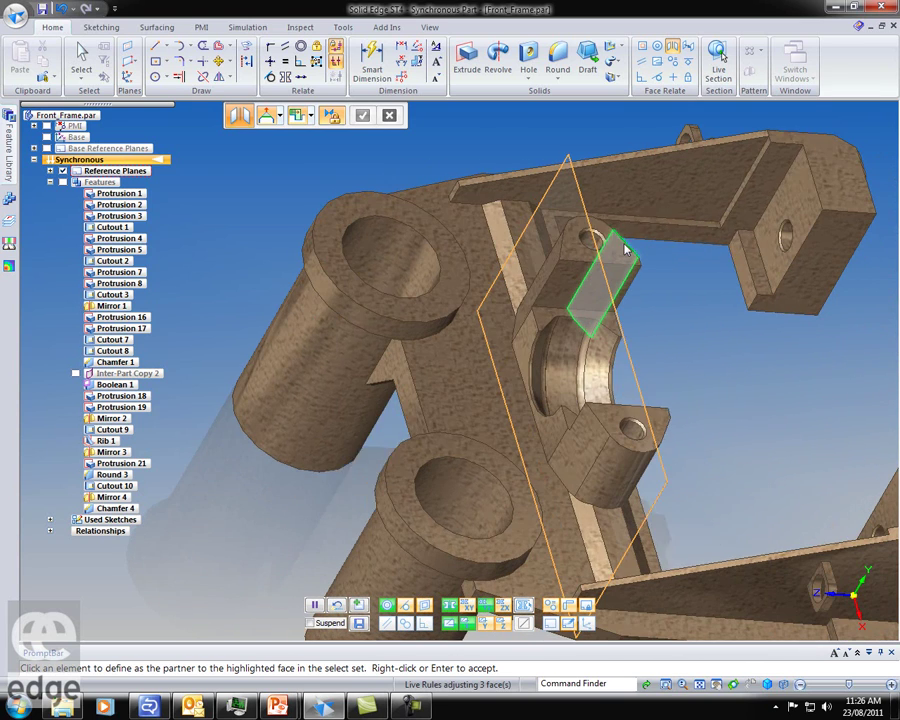
left_click(544, 273)
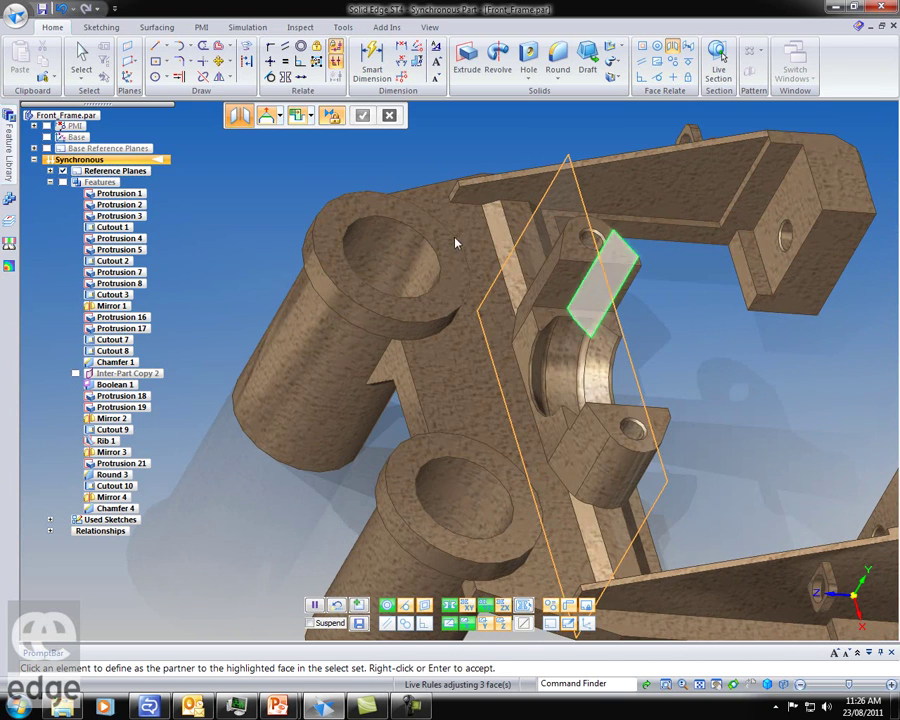
left_click(363, 116)
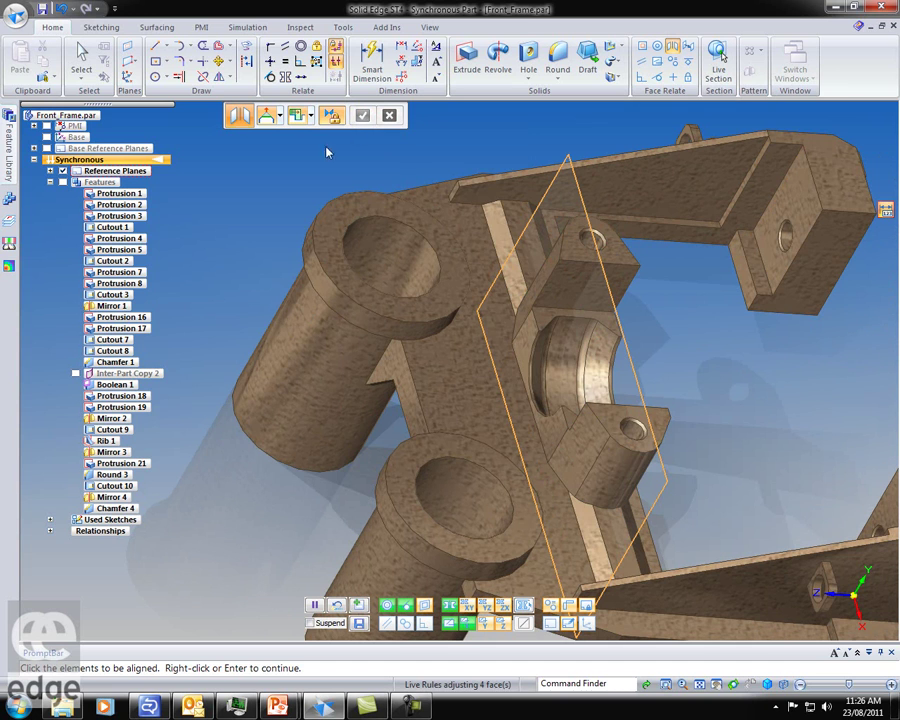
Step: Expand the Relationships collection and its symmetric group, leave the Symmetry relate, and examine the part in a standard pictorial view
left_click(50, 532)
left_click(62, 542)
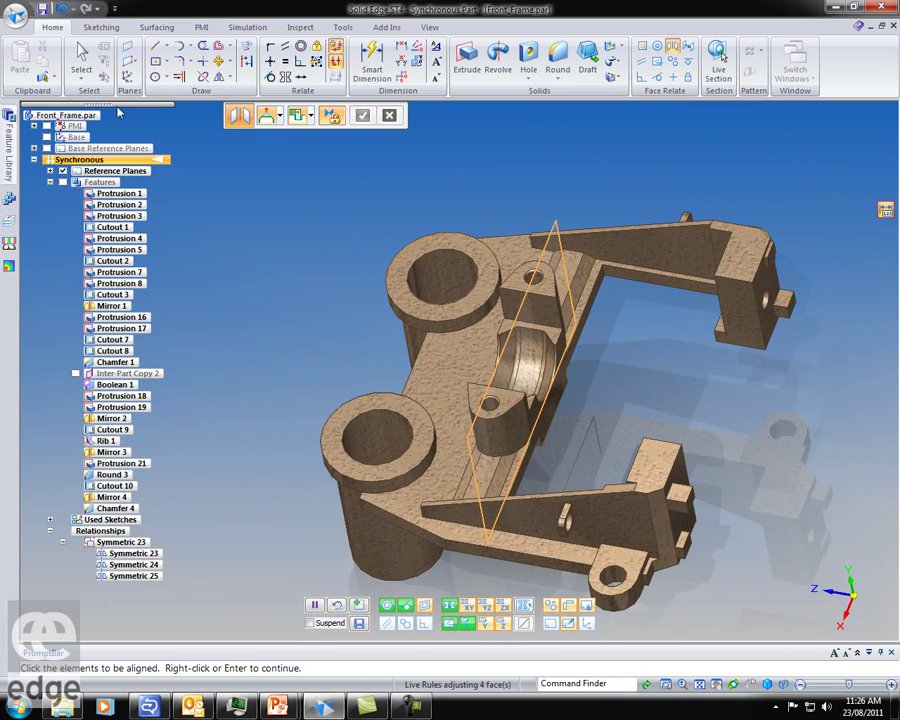
left_click(80, 52)
key("ctrl+t")
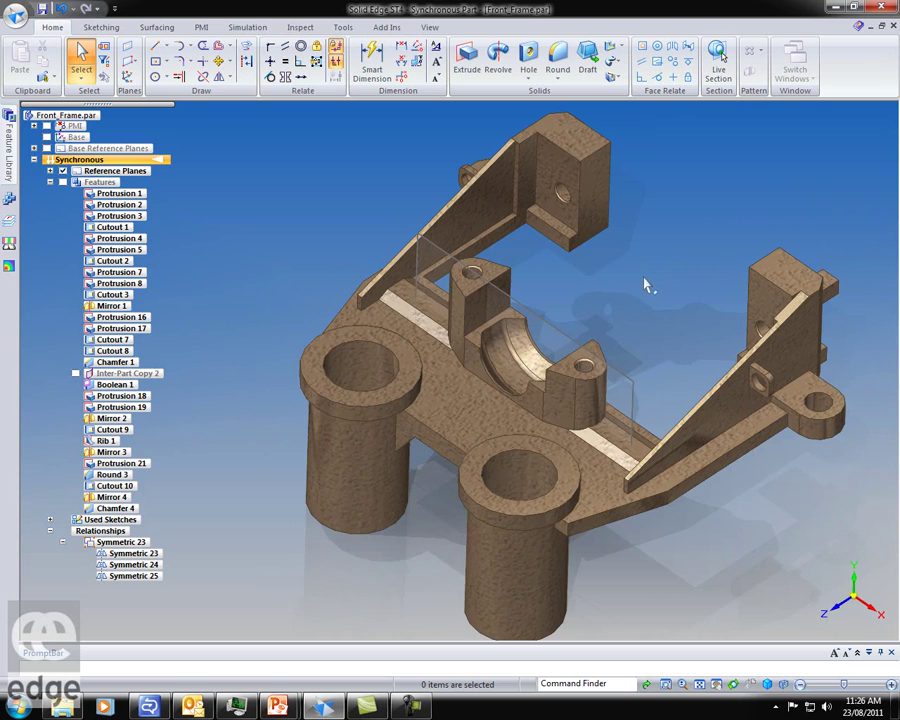
scroll(645, 285, "up", 5)
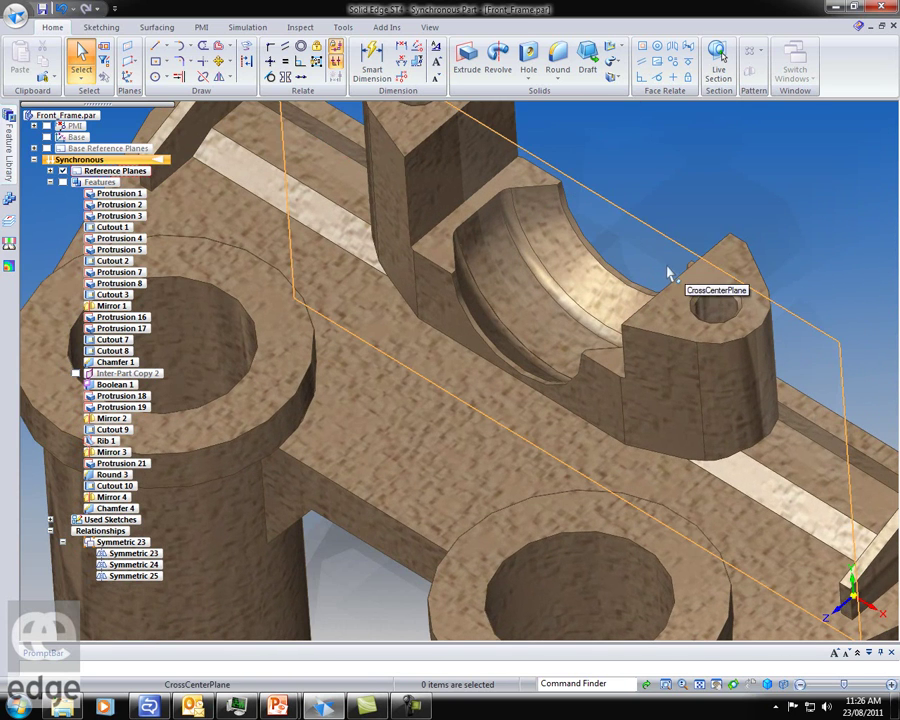
middle_click(722, 183)
middle_click(722, 183)
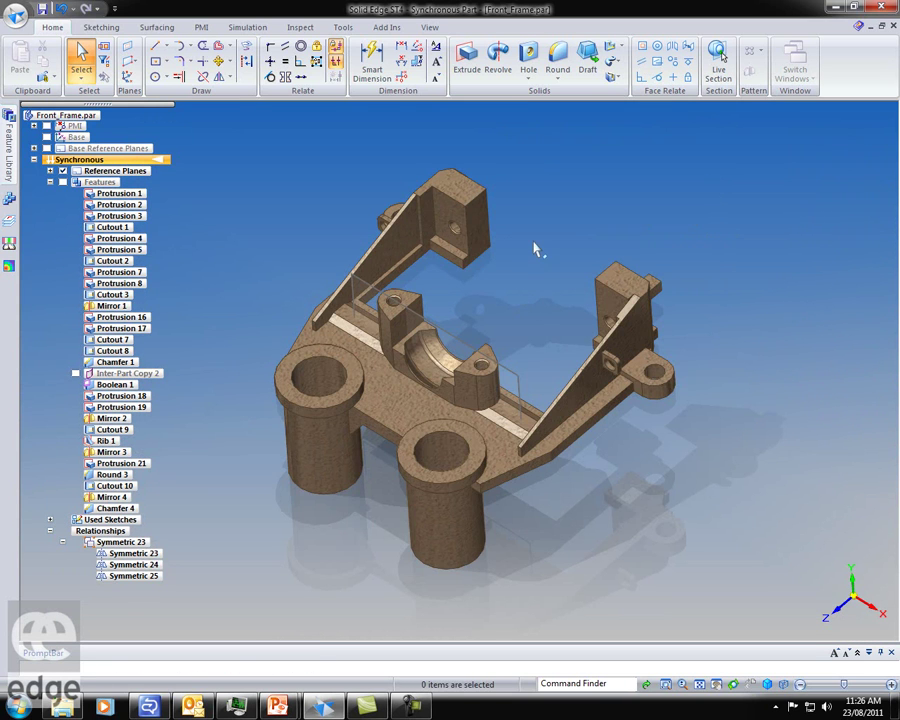
key("F5")
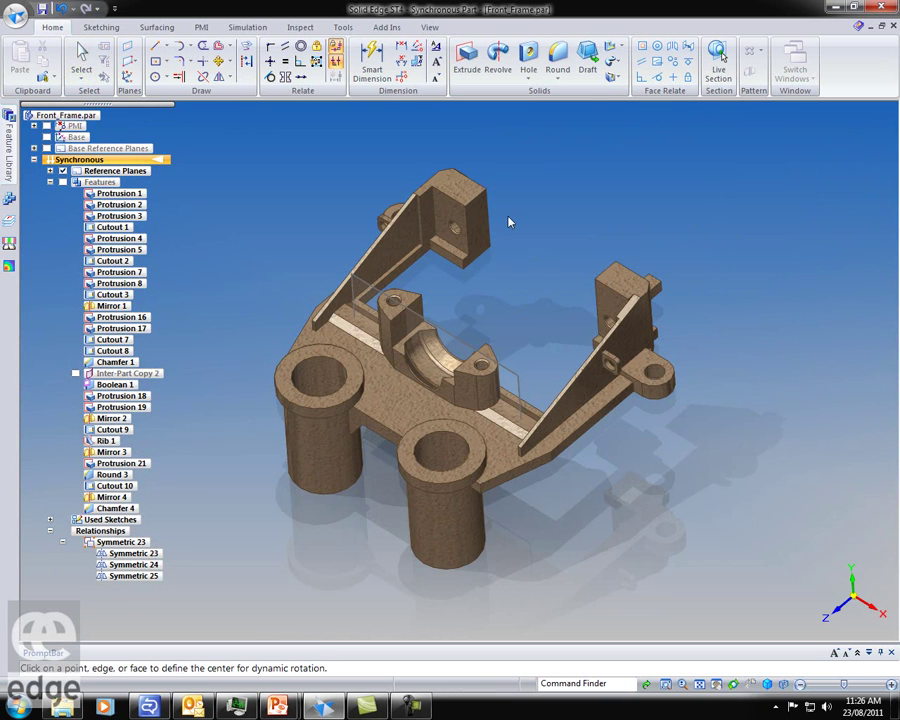
key("Escape")
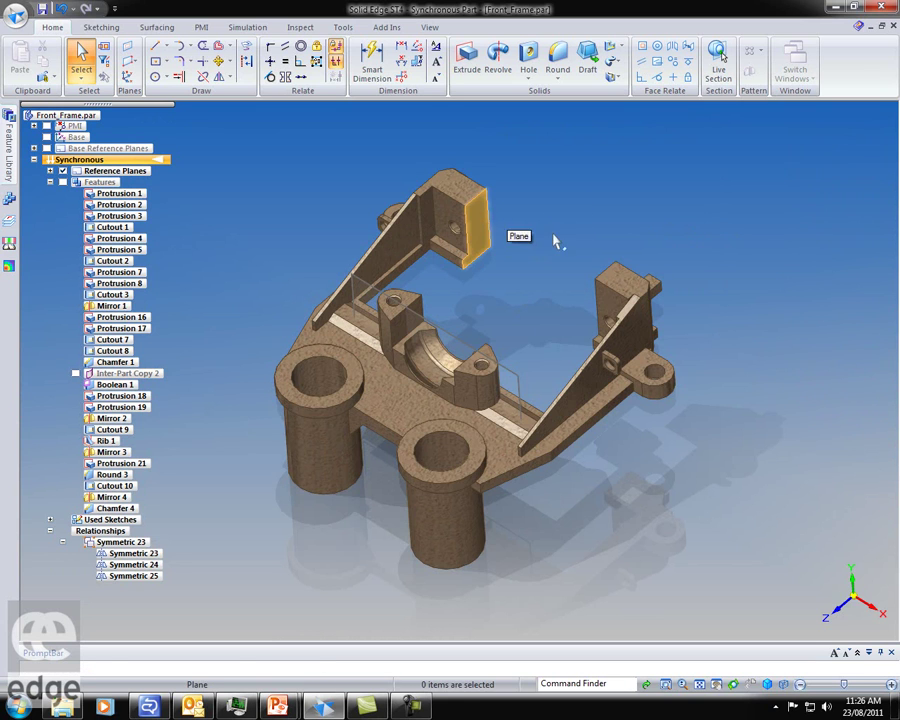
key("F5")
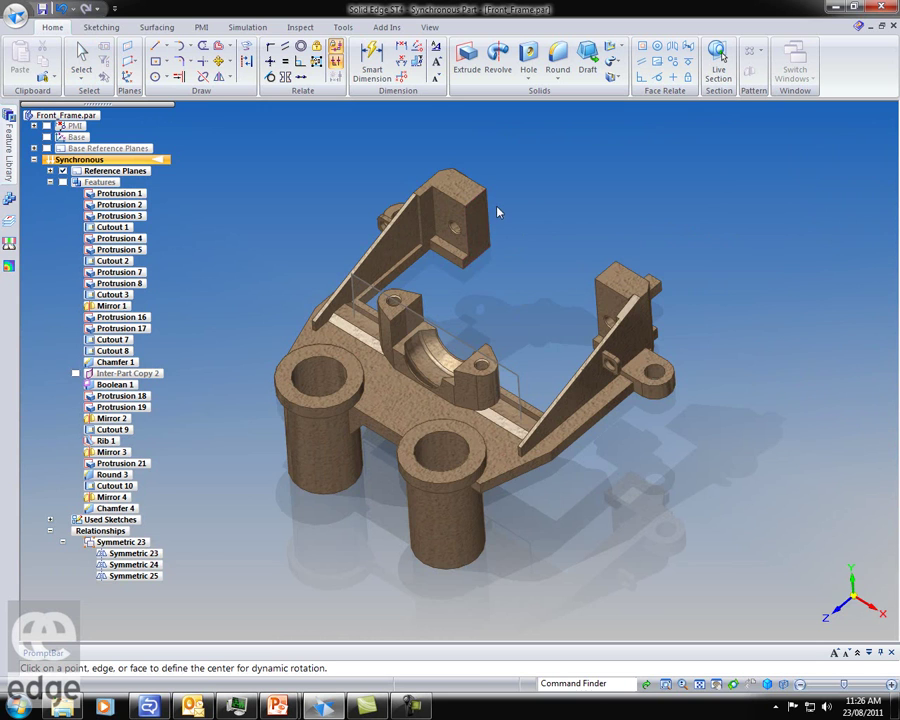
key("Escape")
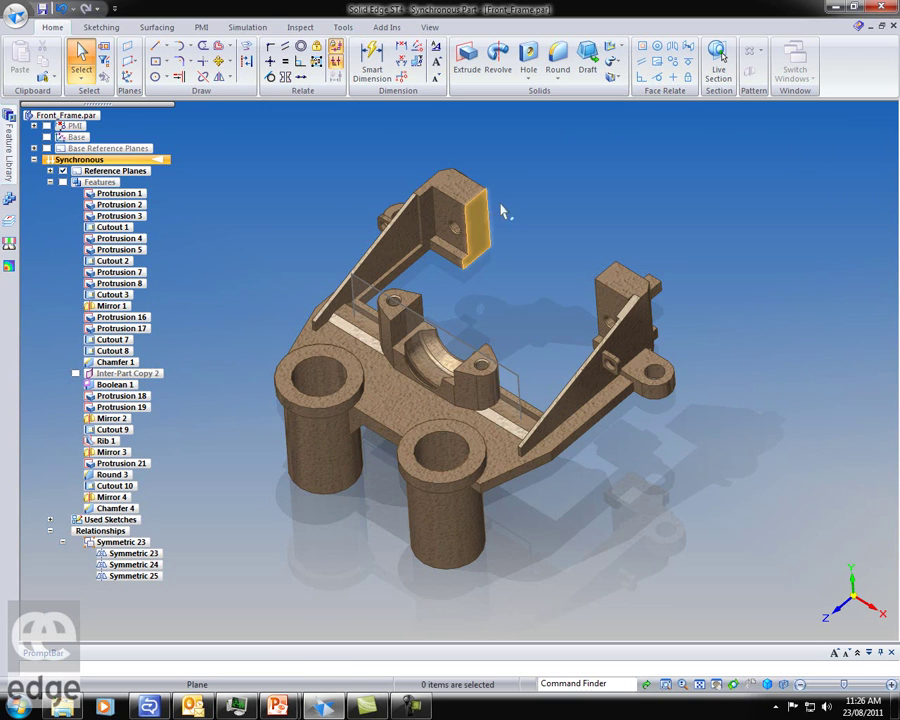
Step: Define the dynamic rotation centre on the upper edge of the rear end block and orbit the frame about it
left_click(485, 214)
key("Escape")
middle_click_drag(490, 210, 543, 233)
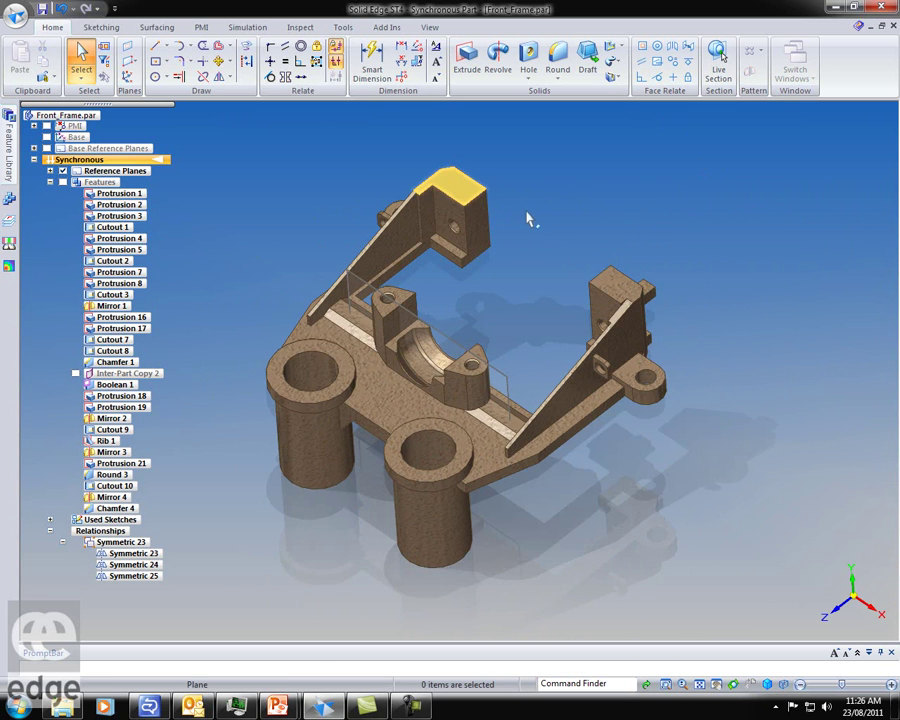
middle_click(529, 212)
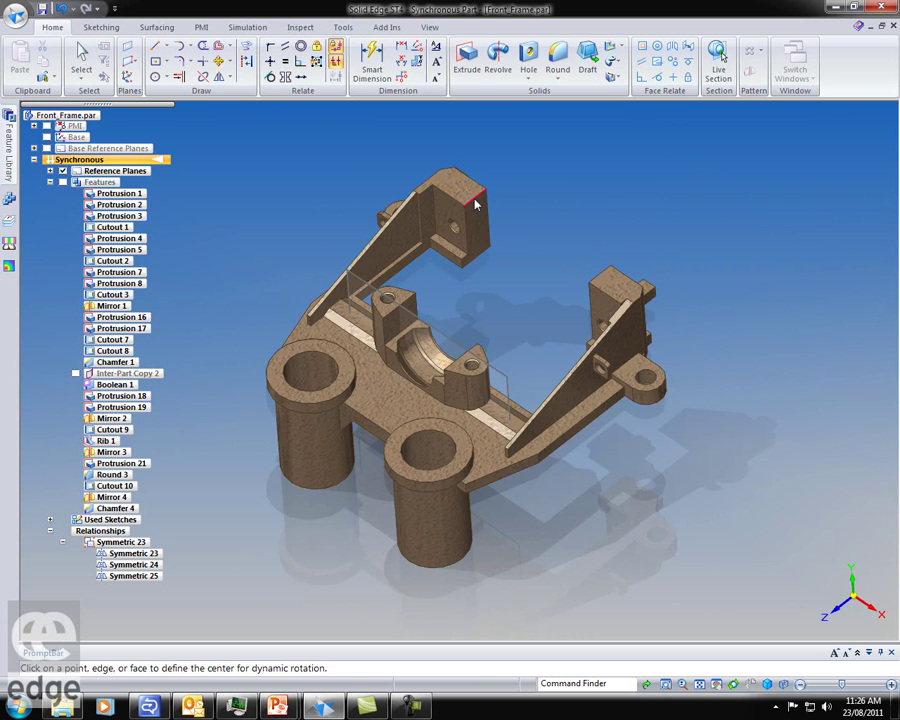
key("Escape")
mouse_move(535, 211)
middle_mouse_down()
mouse_move(526, 187)
mouse_move(538, 237)
mouse_move(549, 209)
mouse_move(538, 185)
mouse_move(554, 255)
mouse_move(545, 193)
middle_mouse_up()
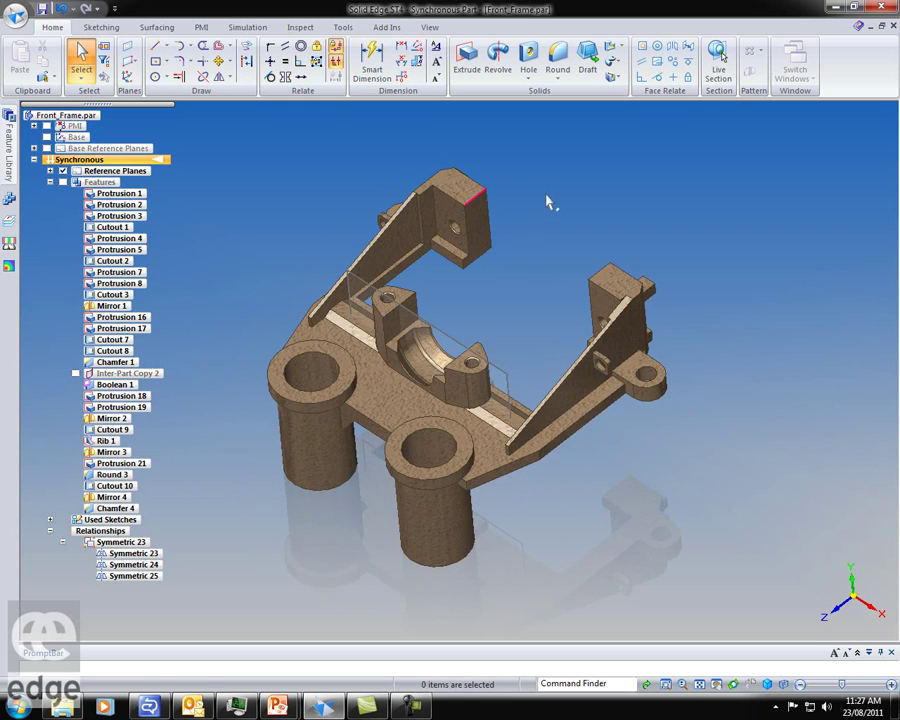
Step: Define the dynamic rotation centre at the hole in the rear end block and orbit the frame about it
scroll(460, 227, "up", 5)
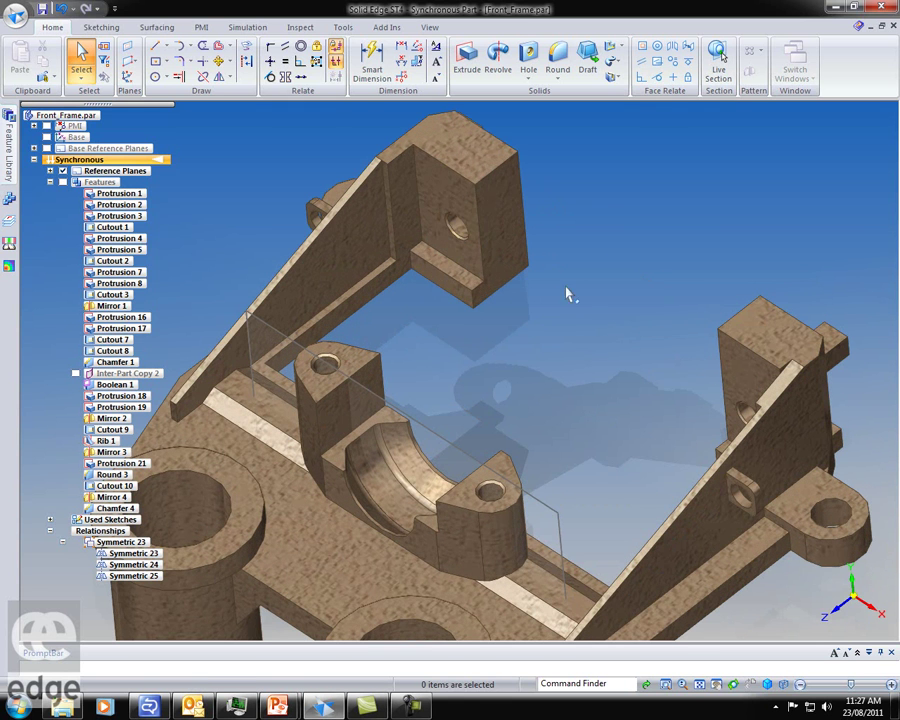
middle_click(564, 252)
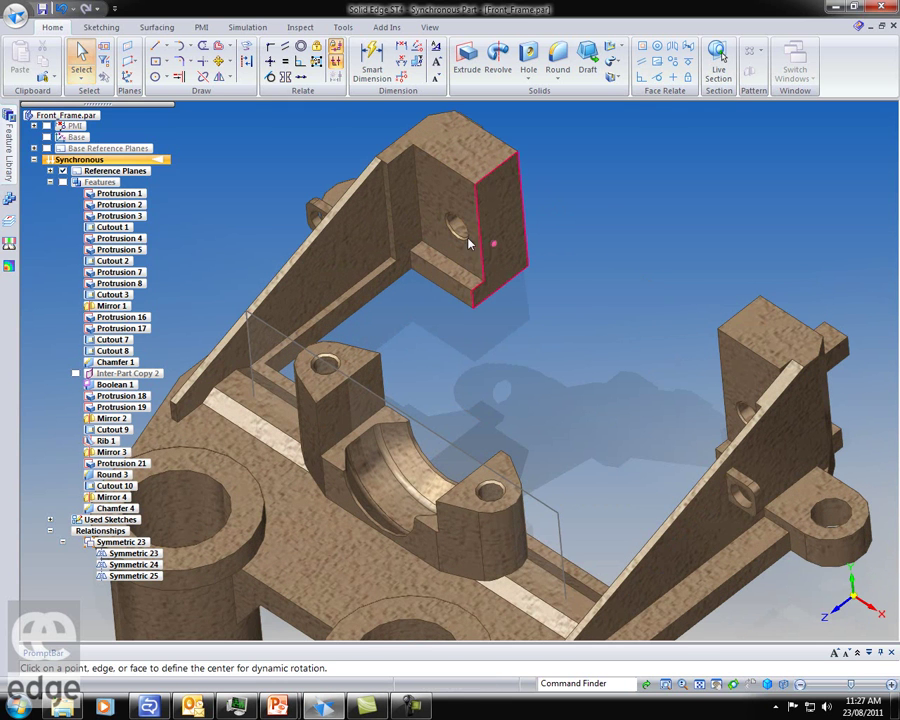
left_click(467, 243)
mouse_move(600, 235)
middle_mouse_down()
mouse_move(589, 177)
mouse_move(603, 279)
mouse_move(627, 309)
mouse_move(611, 191)
mouse_move(611, 258)
mouse_move(600, 222)
middle_mouse_up()
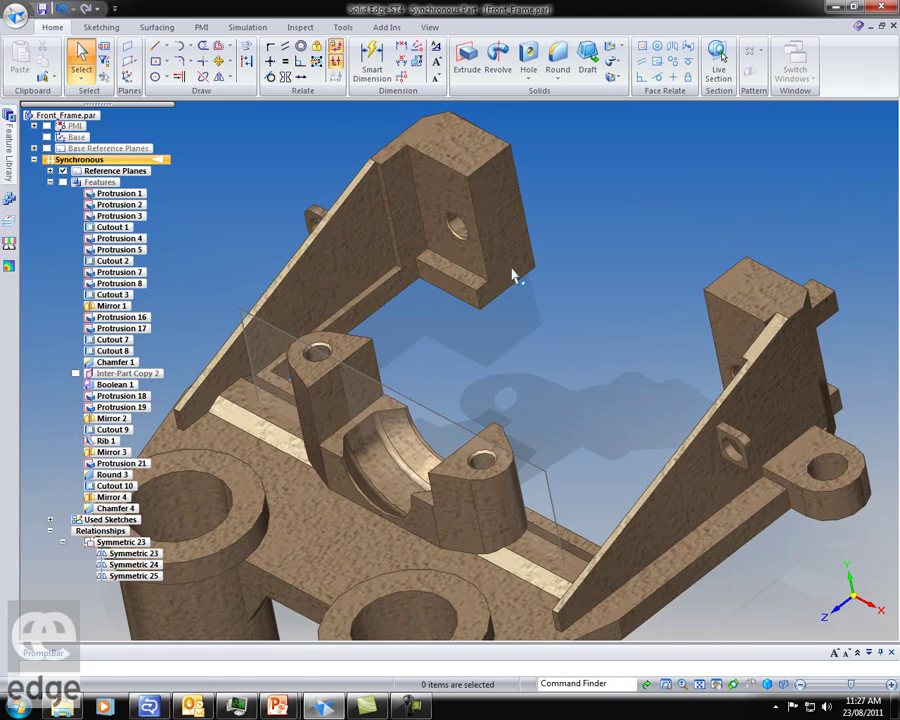
Step: Examine the rear end block and its hole at several magnifications and return to a view of the whole part
scroll(456, 235, "up", 5)
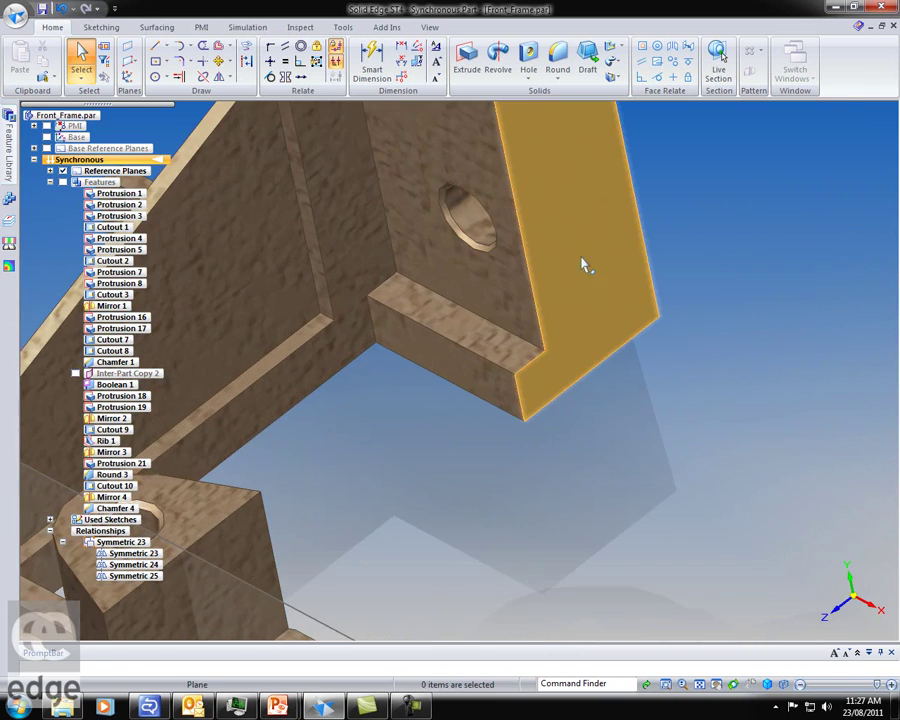
scroll(721, 299, "down", 3)
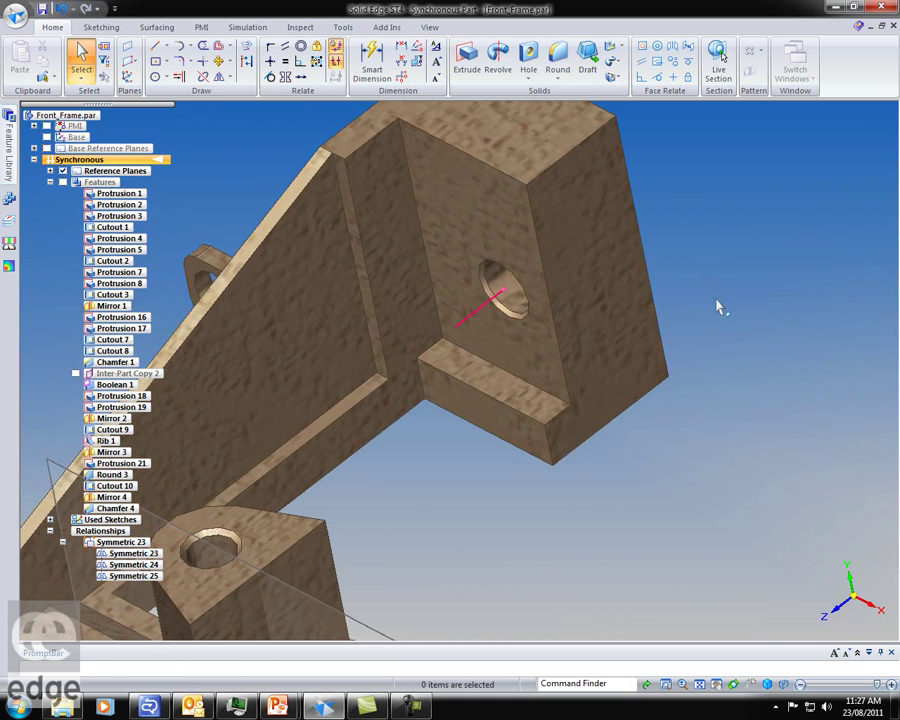
scroll(741, 305, "up", 3)
scroll(741, 305, "down", 3)
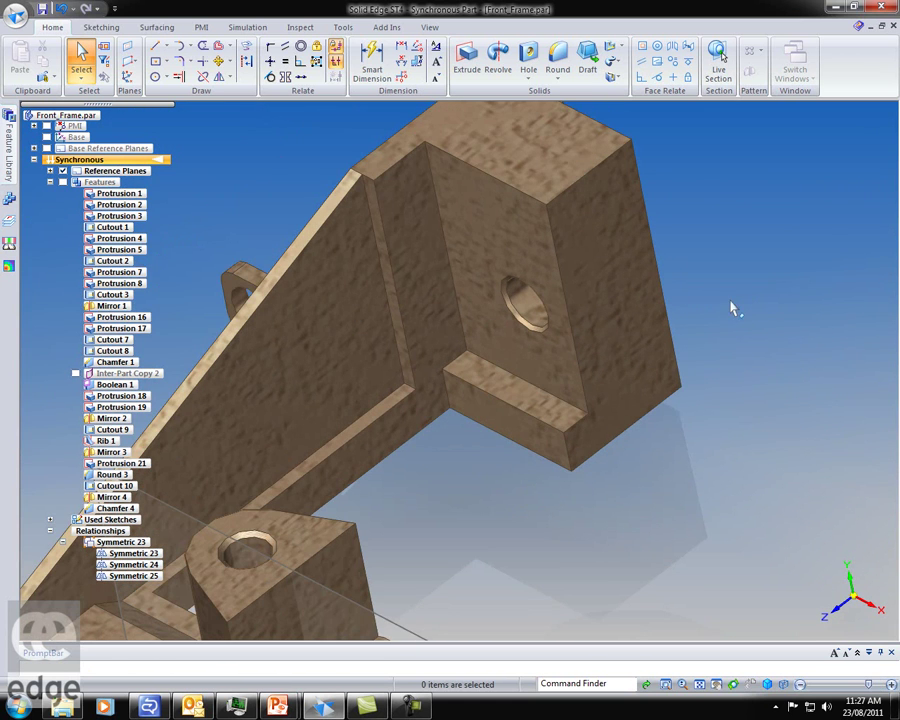
scroll(733, 309, "down", 2)
middle_click_drag(733, 309, 757, 328)
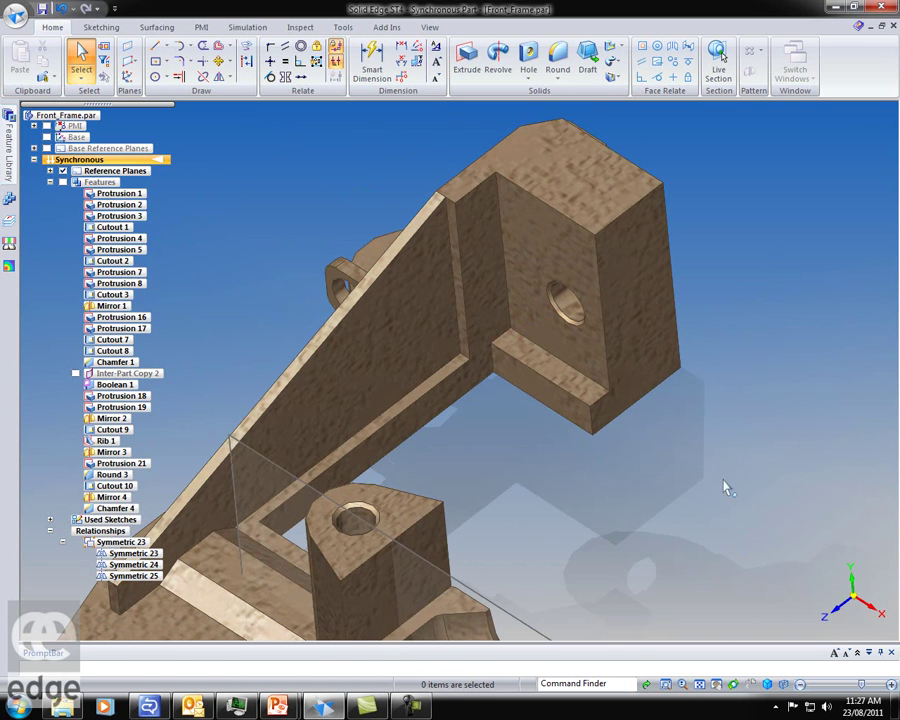
middle_click(711, 394)
middle_click(711, 394)
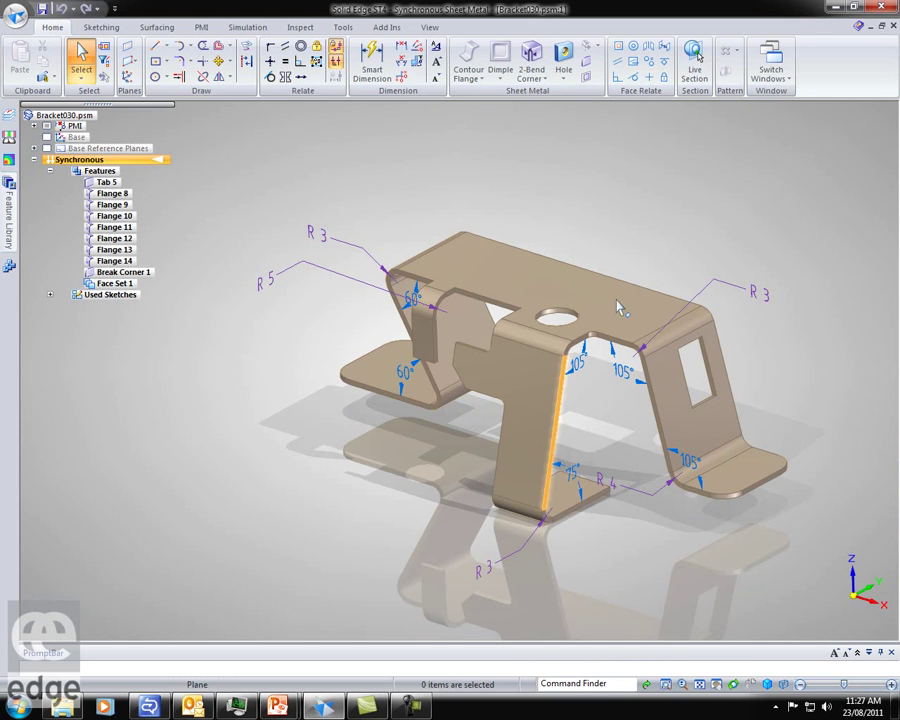
Step: Open the Material Table for the Bracket030 sheet metal part and choose Steel as the material
scroll(688, 246, "up", 3)
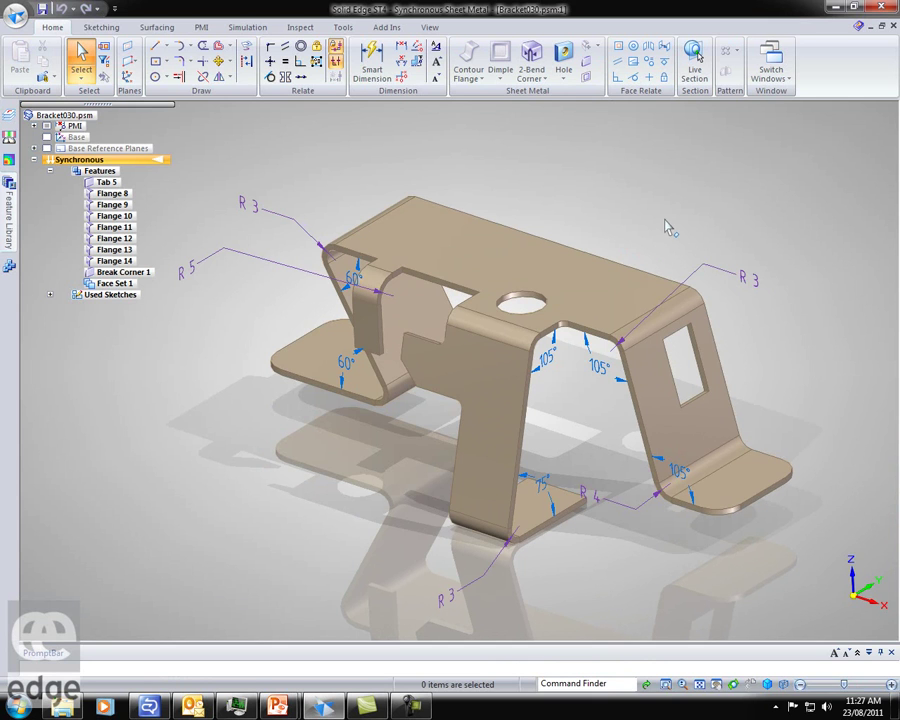
left_click(15, 15)
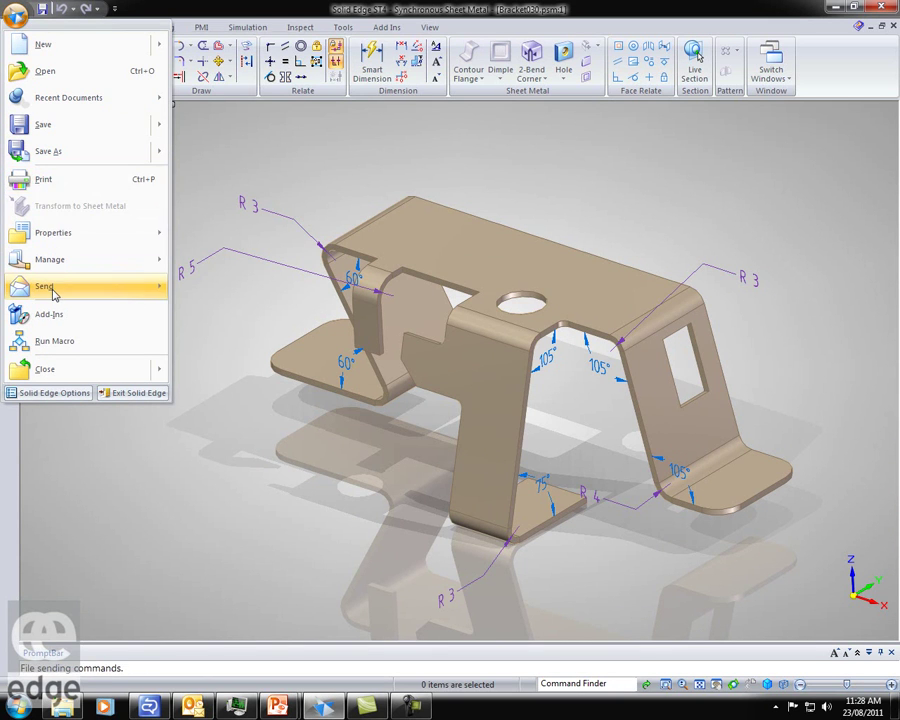
mouse_move(57, 238)
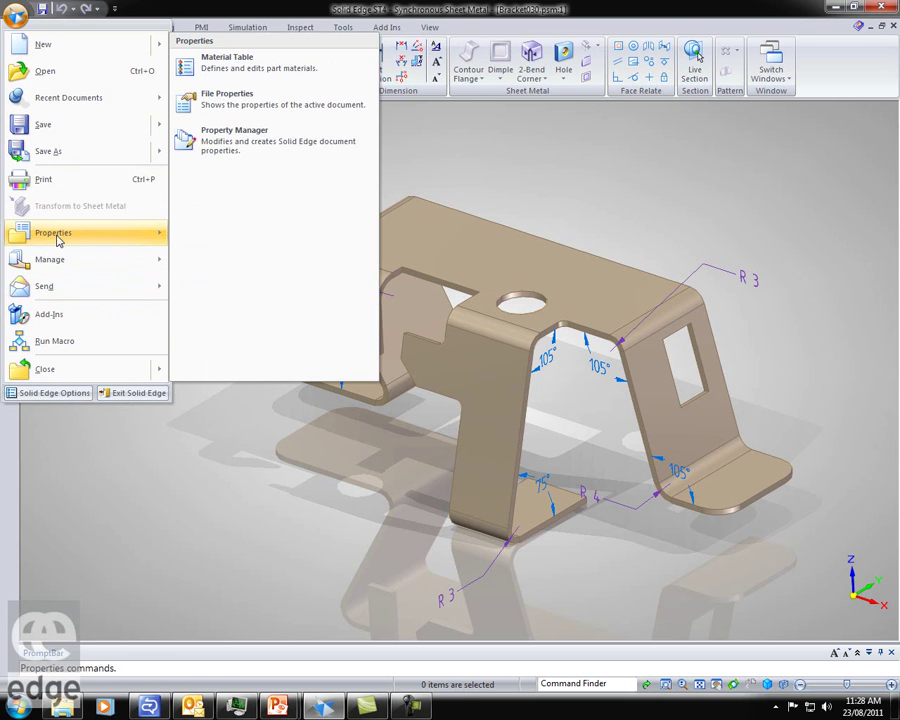
left_click(225, 62)
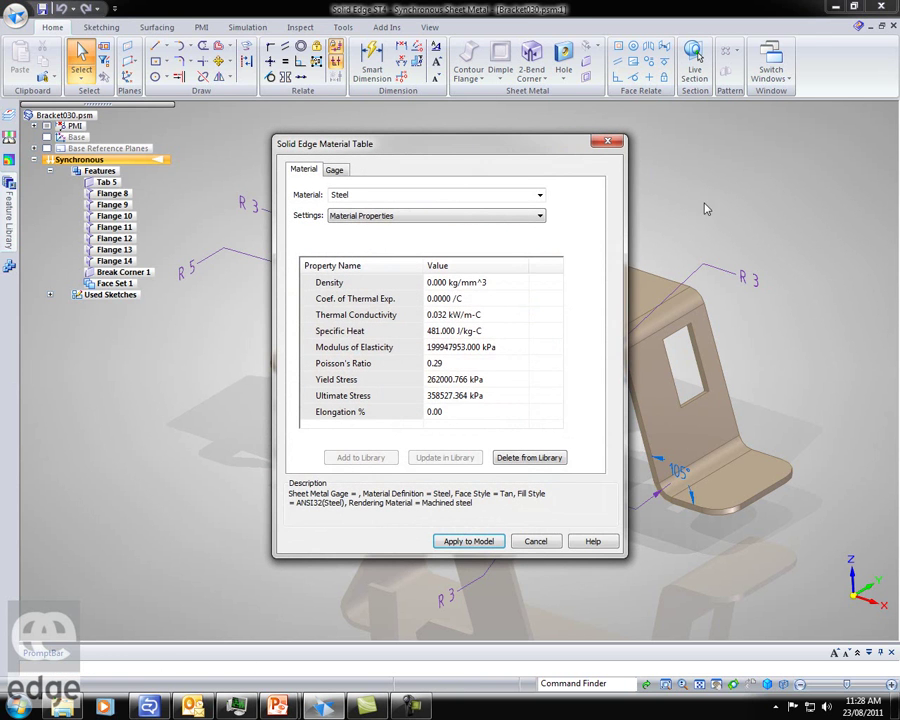
left_click(539, 195)
left_click(338, 317)
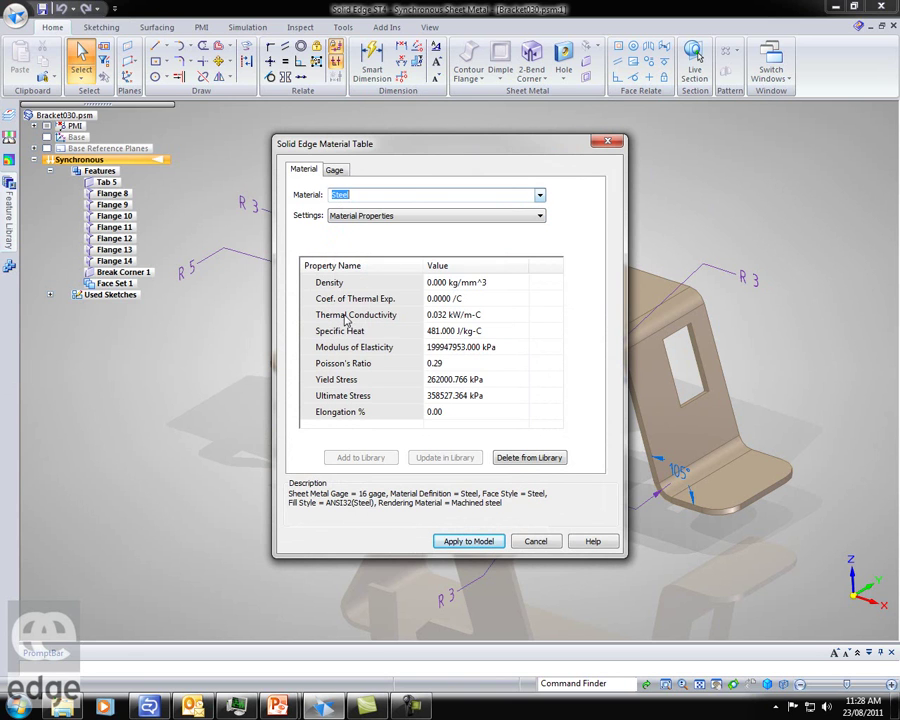
Step: Enable the Excel file as the source for the sheet metal gage data
left_click(335, 170)
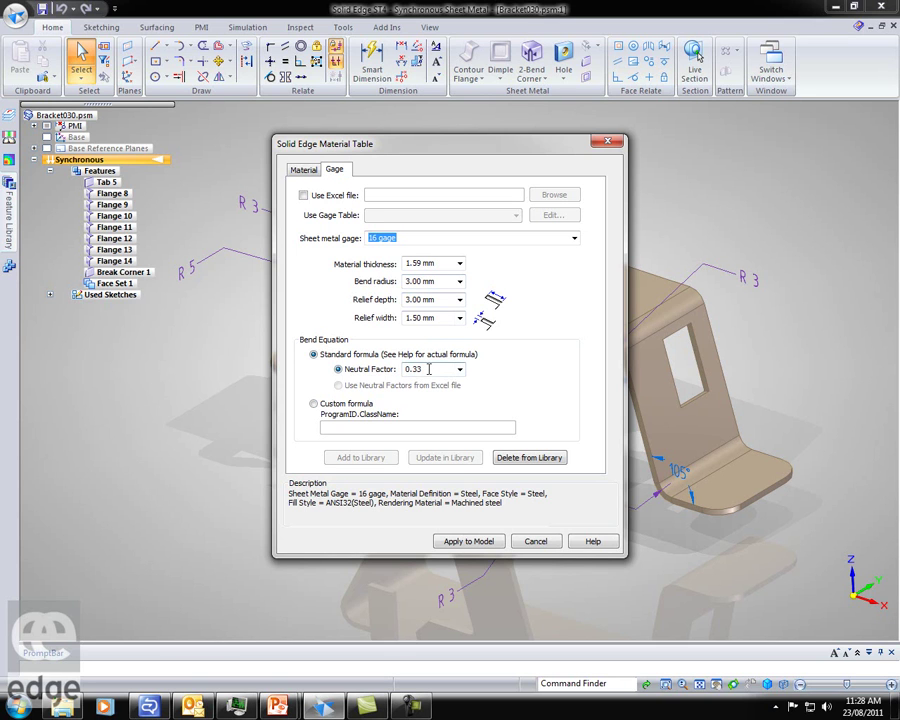
left_click(303, 196)
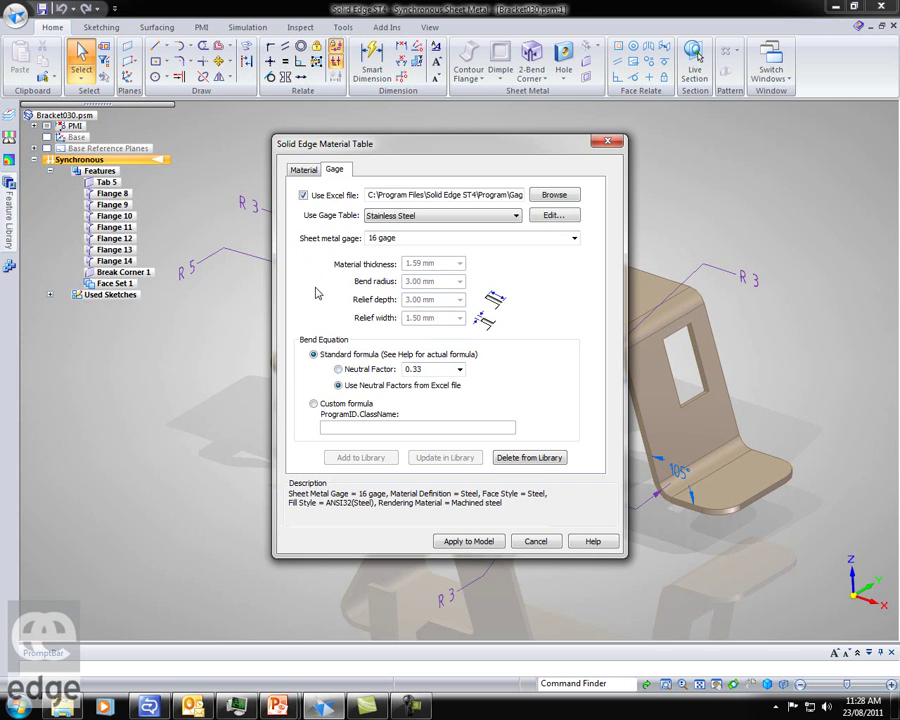
Step: Use the Steel 01 gage table and set the sheet metal gage to 12 Gage
left_click(514, 216)
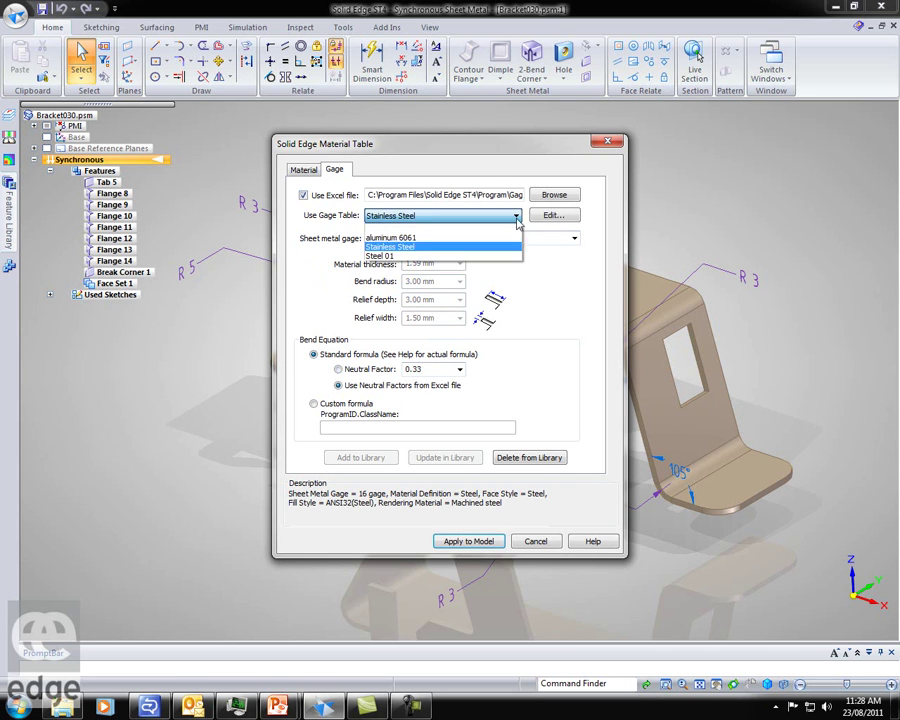
left_click(494, 256)
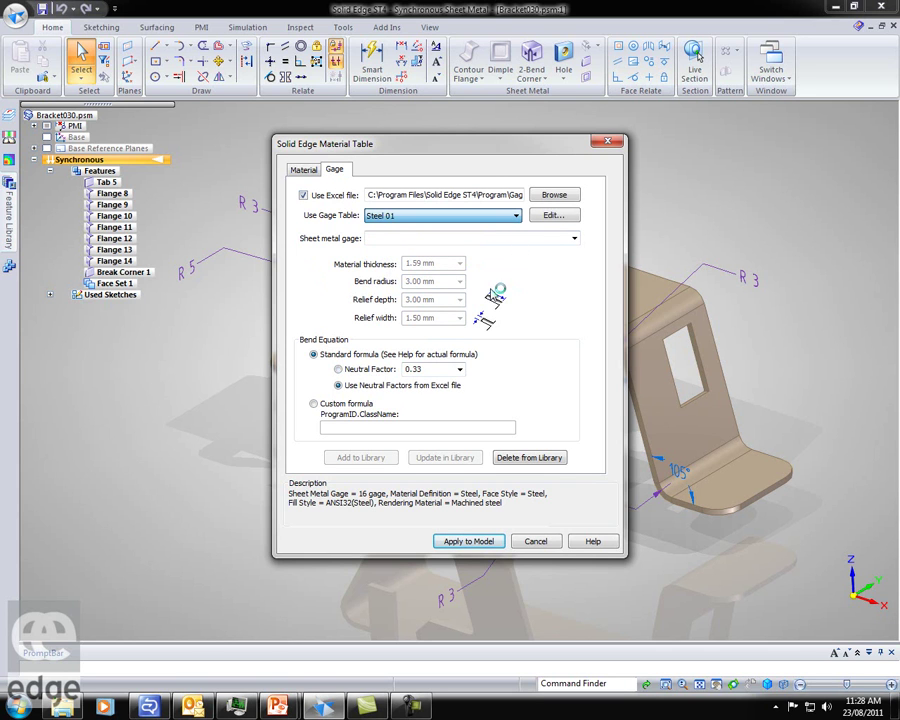
left_click(574, 238)
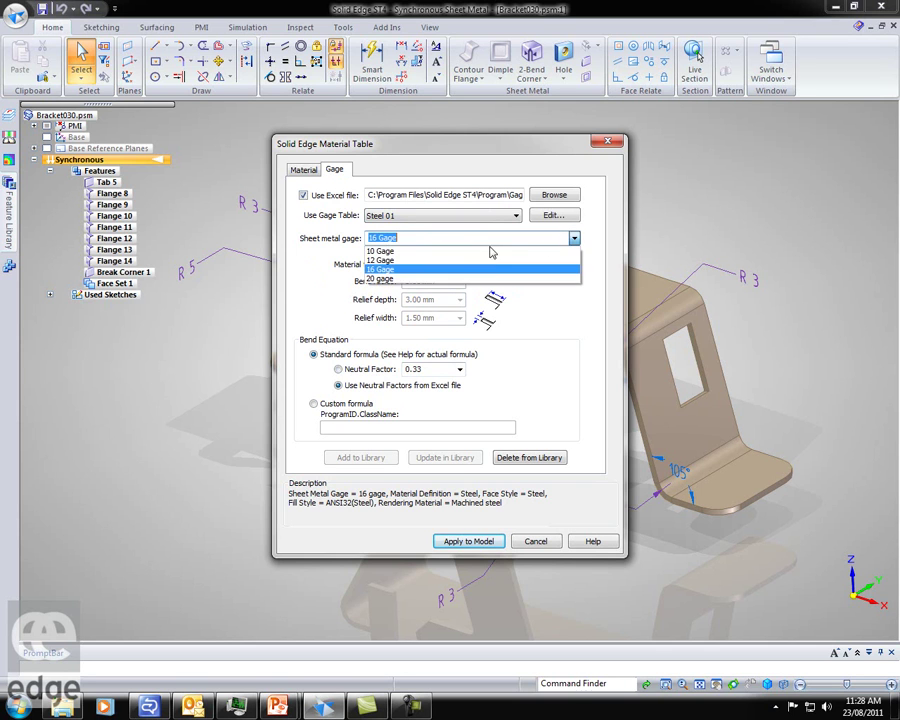
left_click(398, 260)
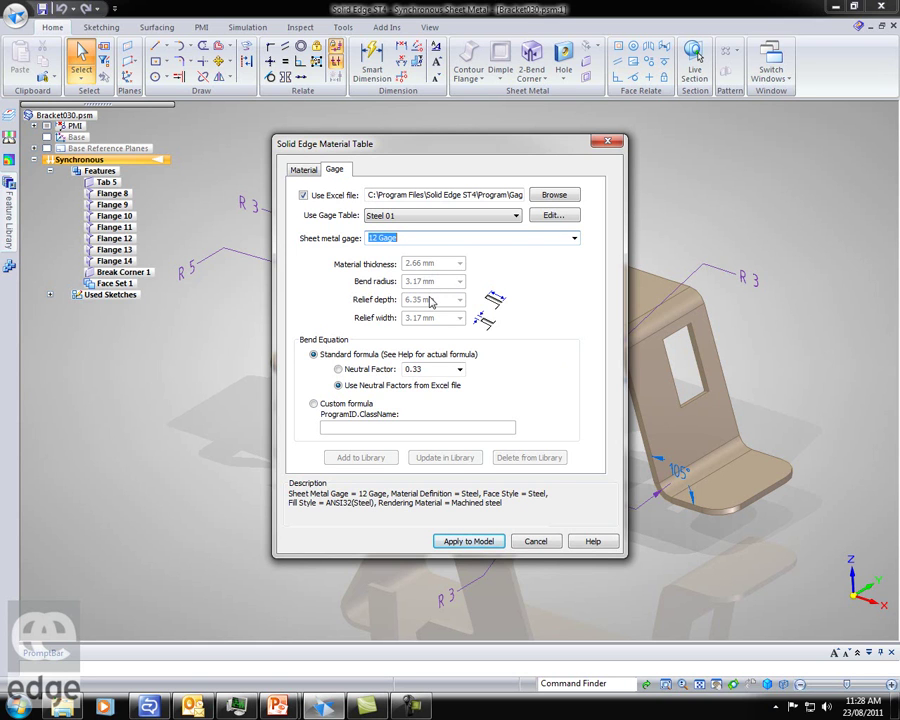
Step: Preview the 20 gage values and set the sheet metal gage to 16 Gage
left_click(574, 238)
left_click(383, 279)
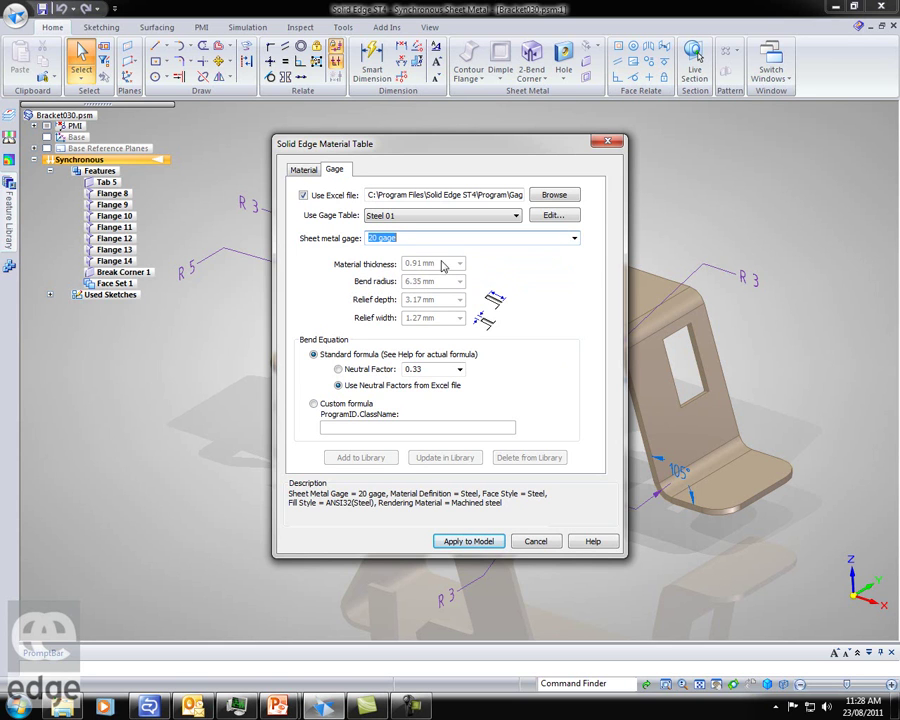
left_click(574, 238)
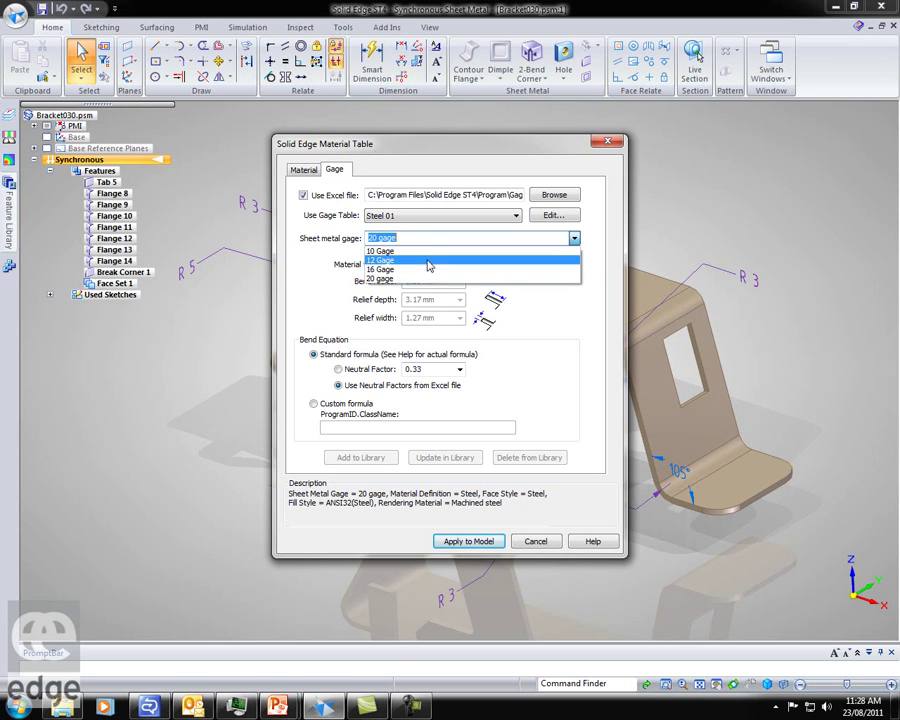
left_click(380, 270)
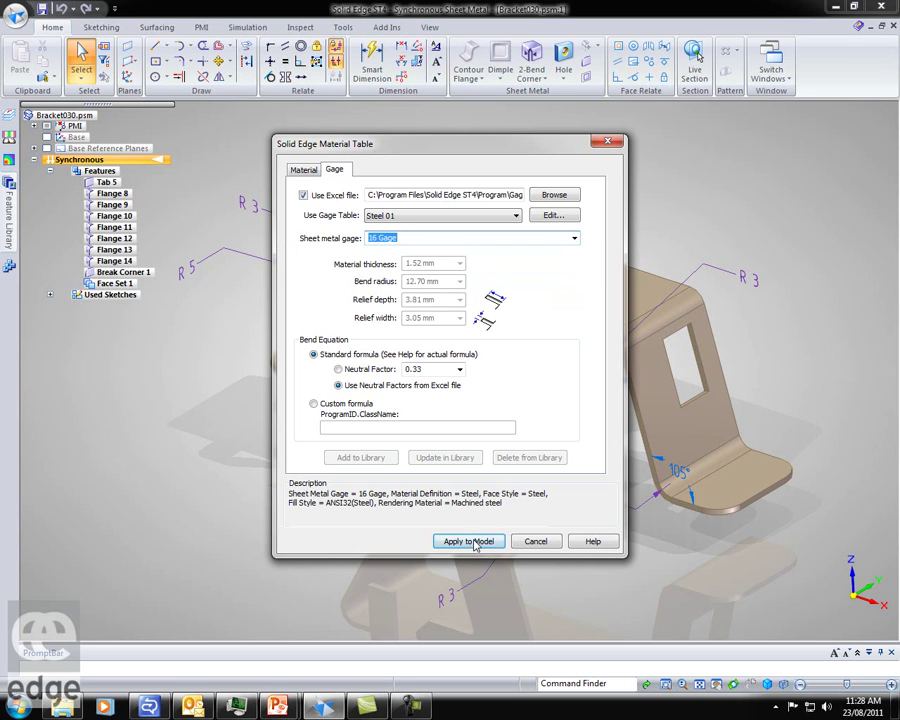
Step: Open the gage table for editing in Excel and examine the thickness, bend and neutral factor data on the Steel 01 sheet
left_click(553, 215)
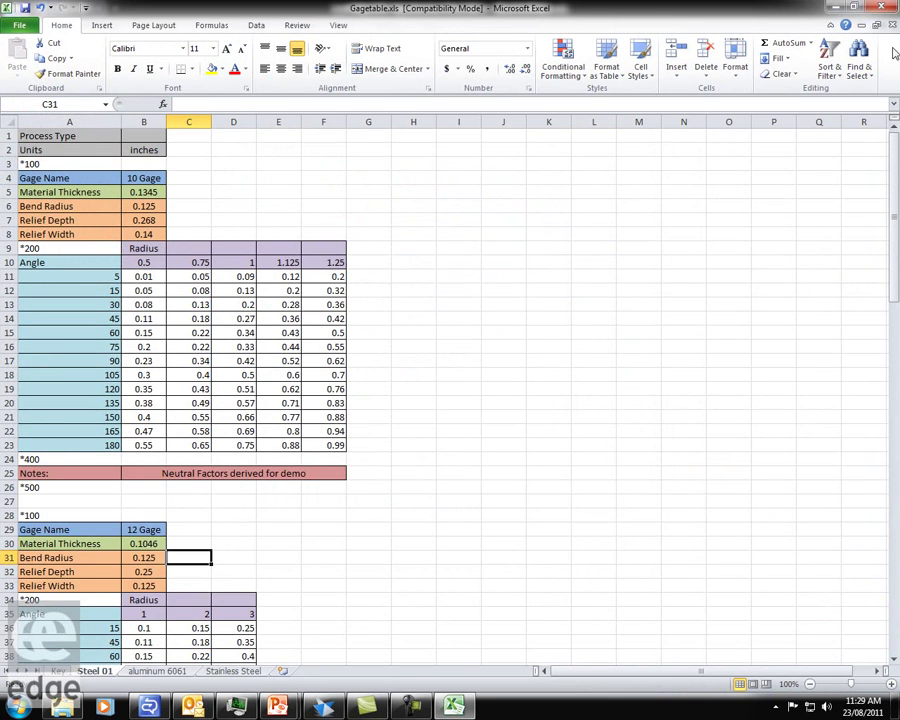
left_click(876, 25)
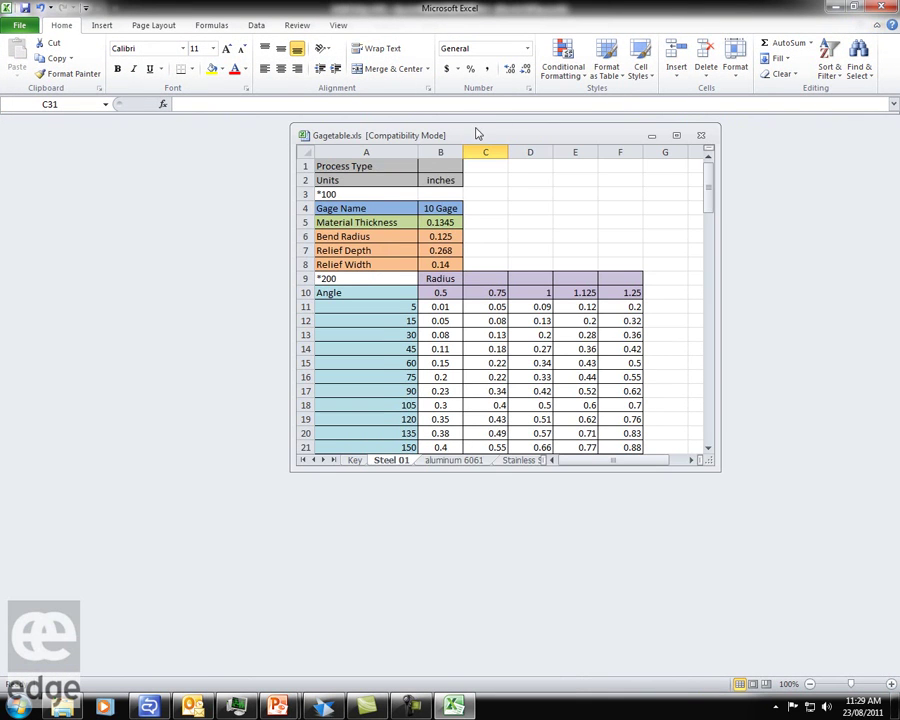
left_click_drag(476, 133, 494, 139)
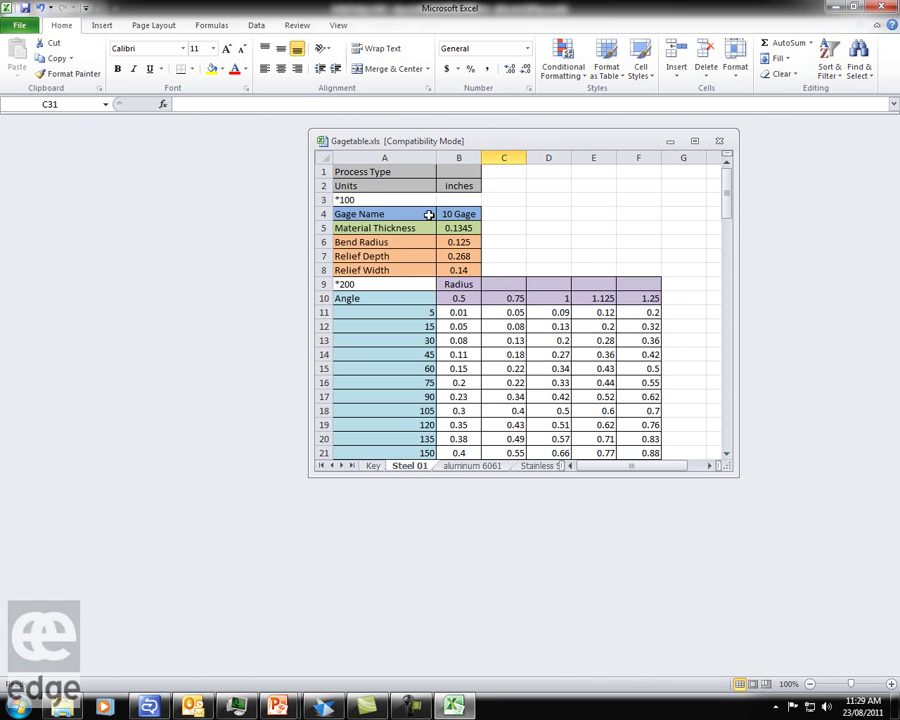
left_click_drag(725, 205, 727, 321)
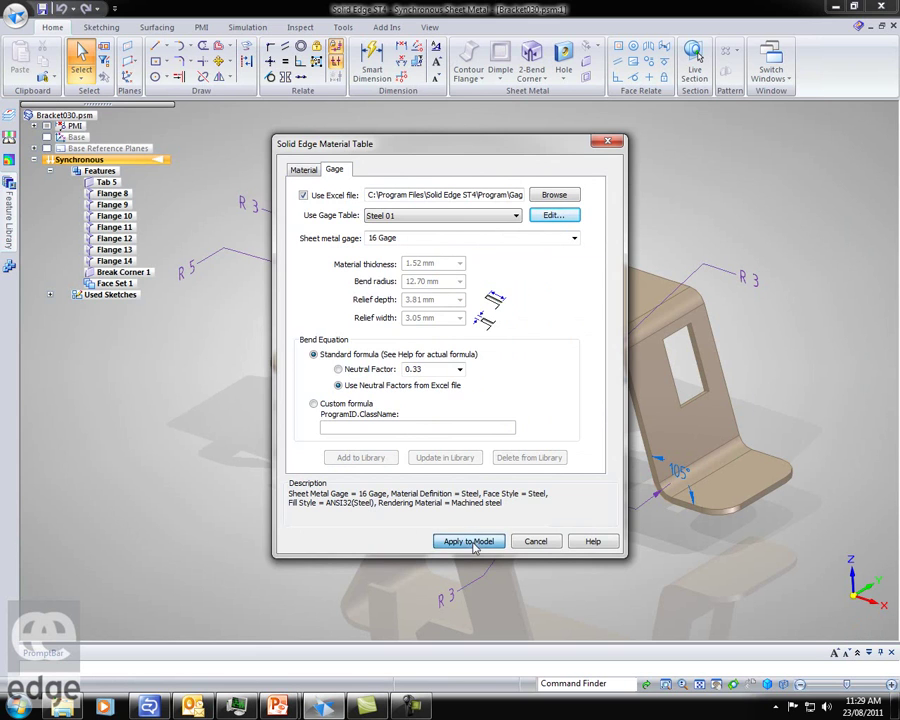
Step: Apply the Steel material and 16 Gage settings to the bracket model
left_click(492, 540)
left_click(604, 382)
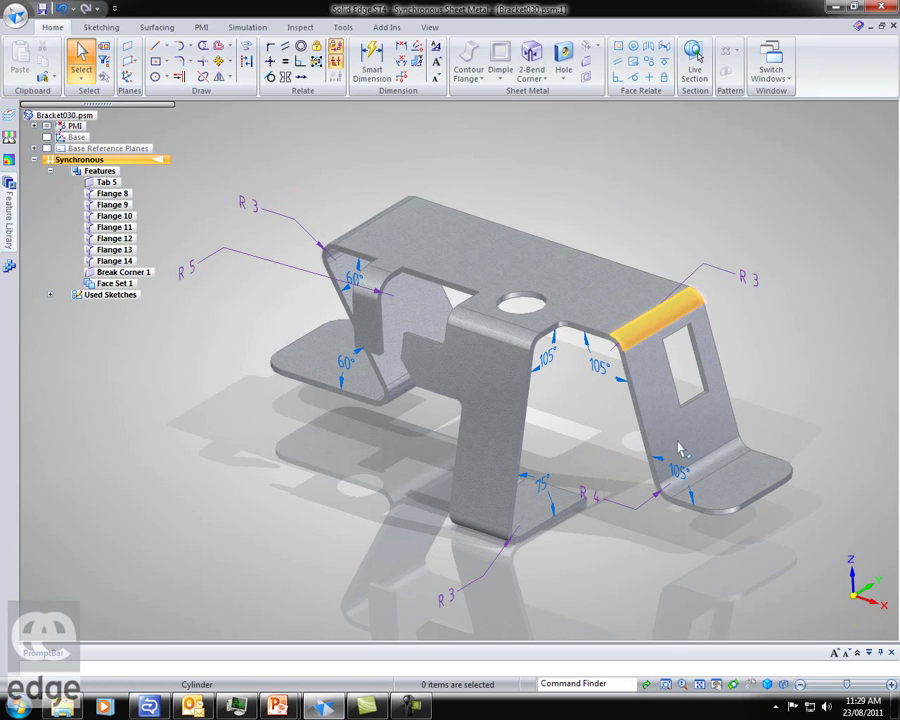
Step: Review the bend options of the R 4 bend at the foot of the bracket's windowed leg
left_click(688, 482)
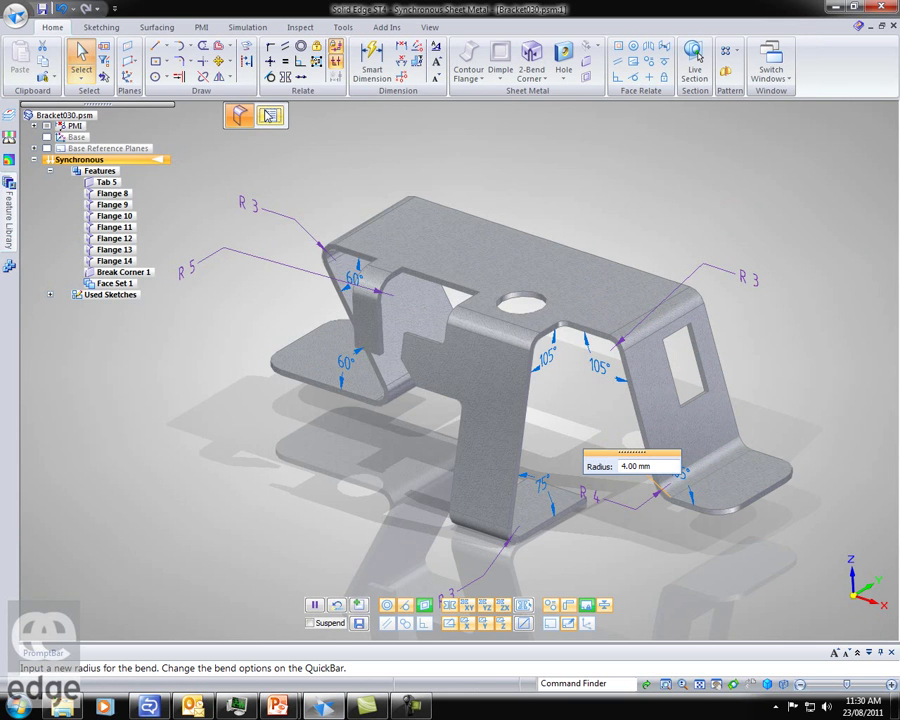
left_click(268, 116)
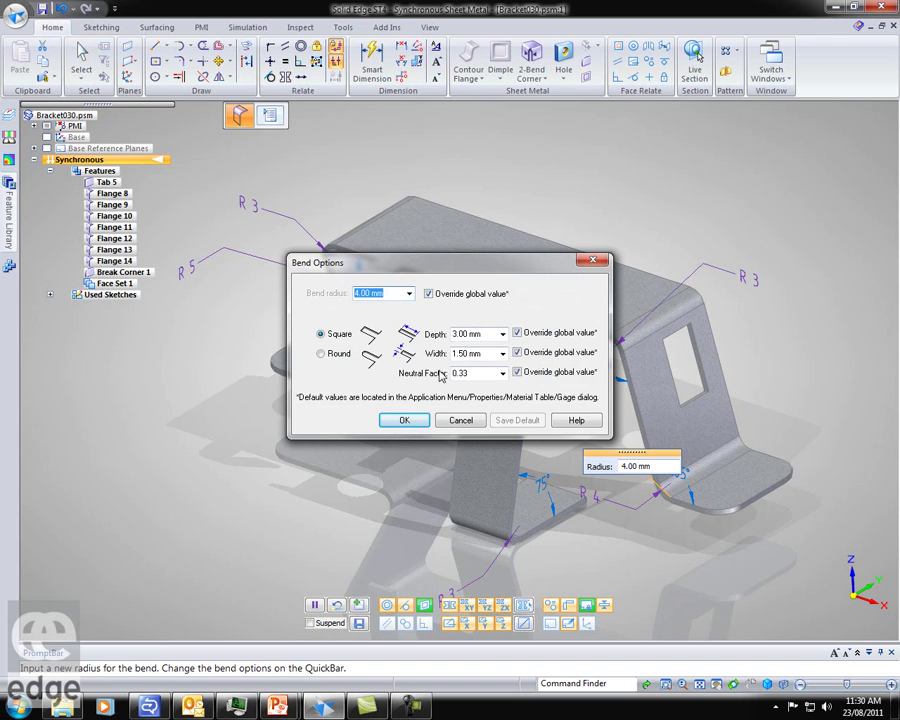
left_click(404, 421)
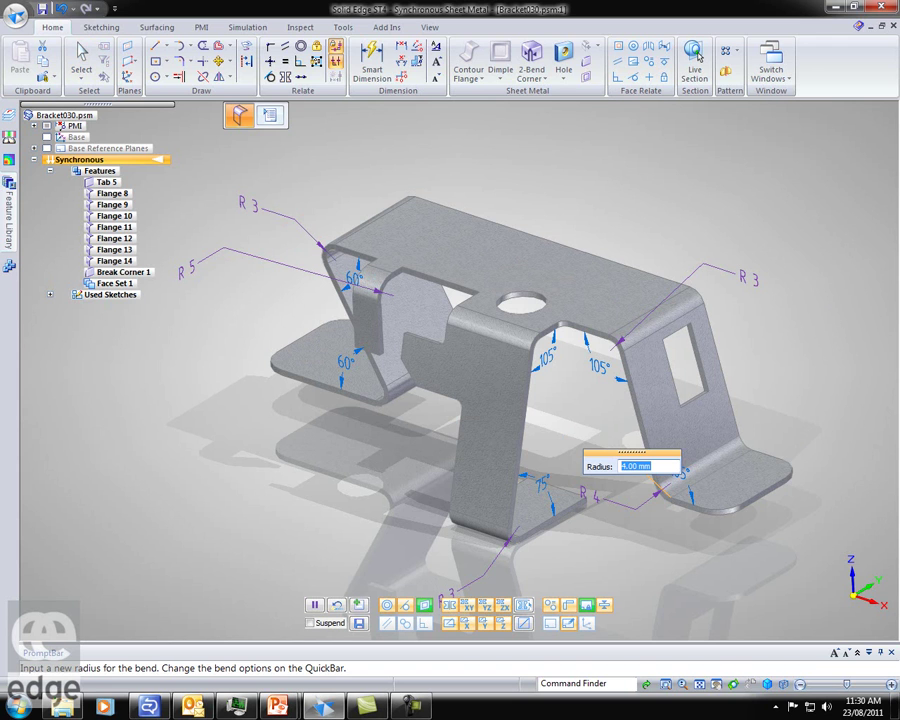
Step: Close Bracket030 without saving its changes
left_click(881, 26)
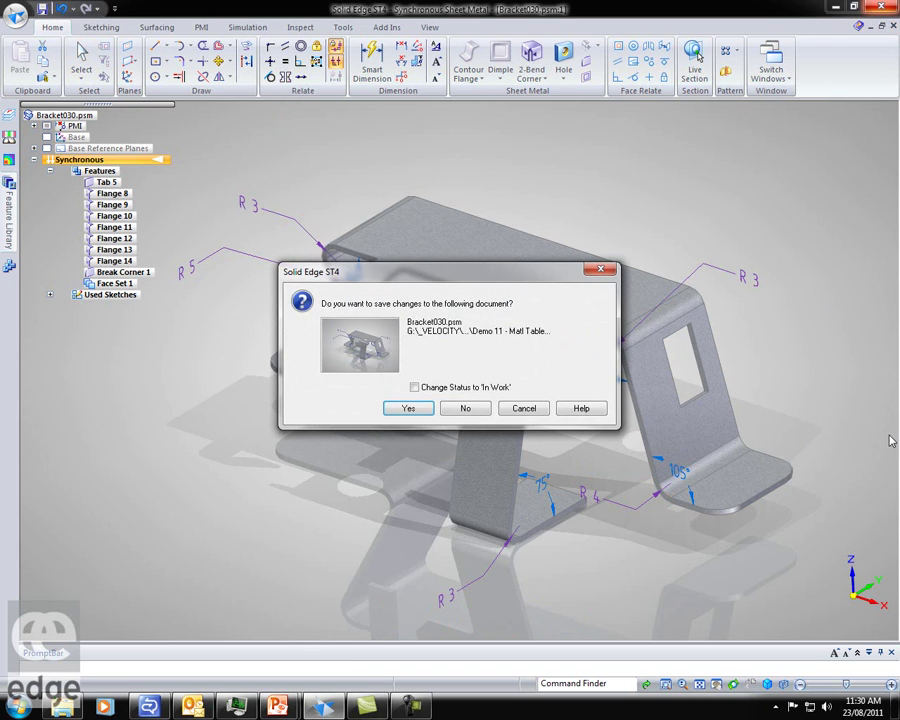
left_click(464, 408)
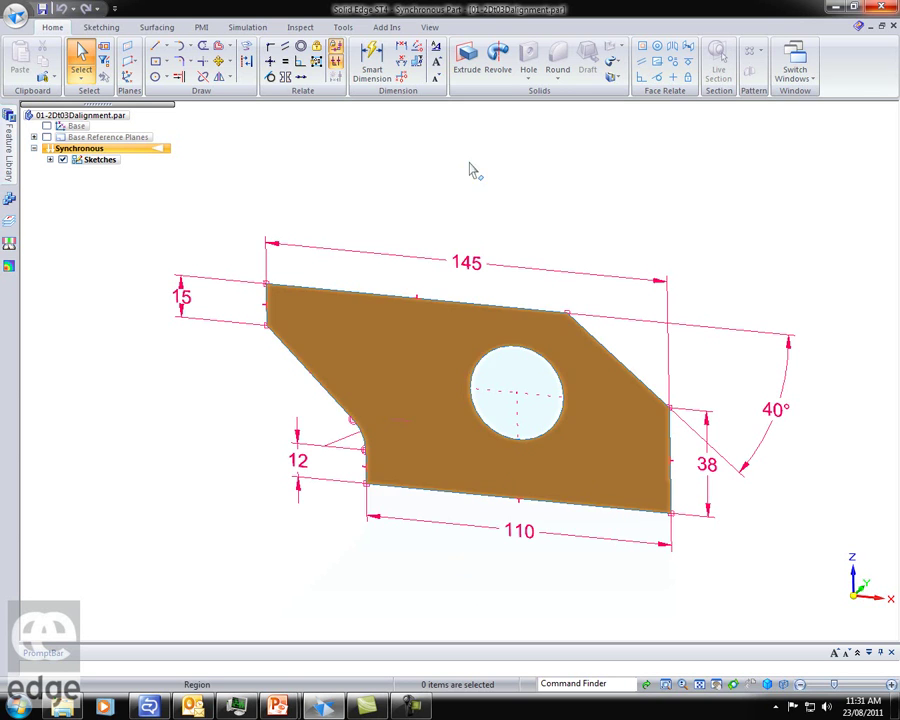
Step: Extrude the sketch region around the circle about 74 mm backwards into a solid block
left_click(432, 327)
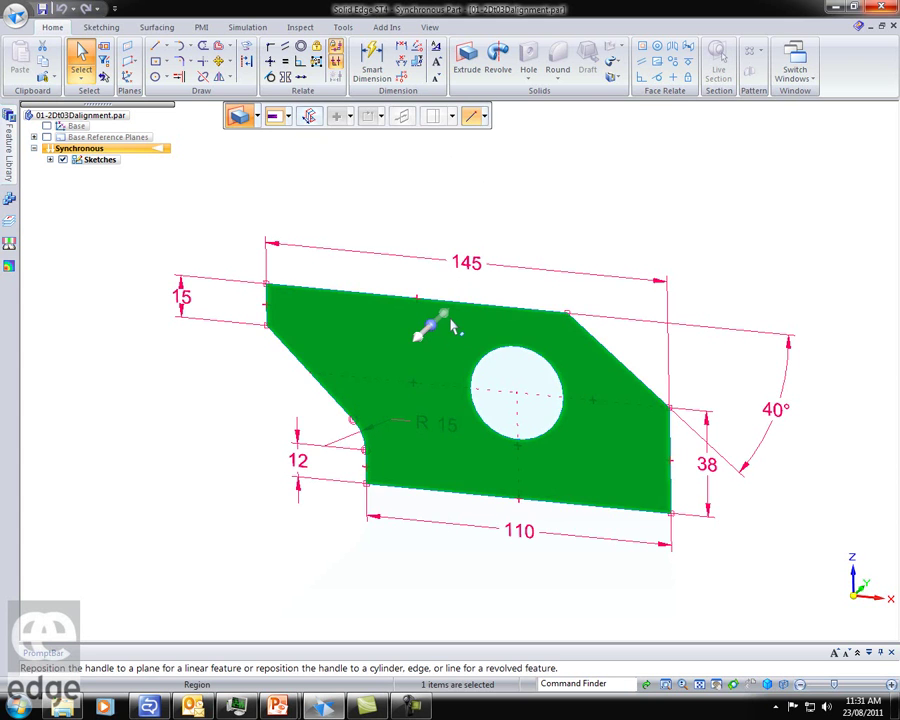
left_click(442, 318)
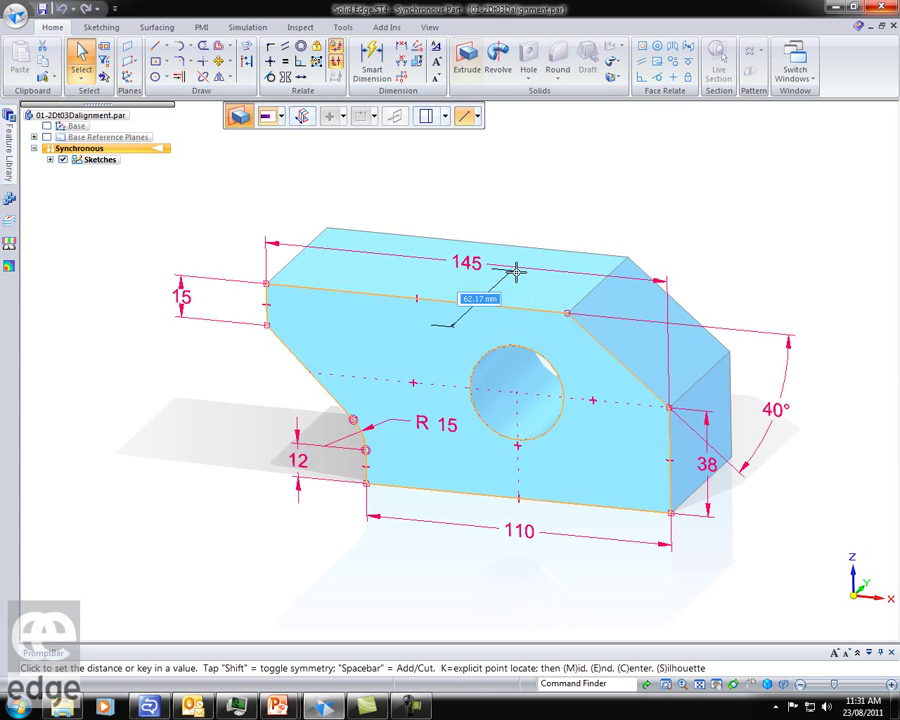
left_click(515, 270)
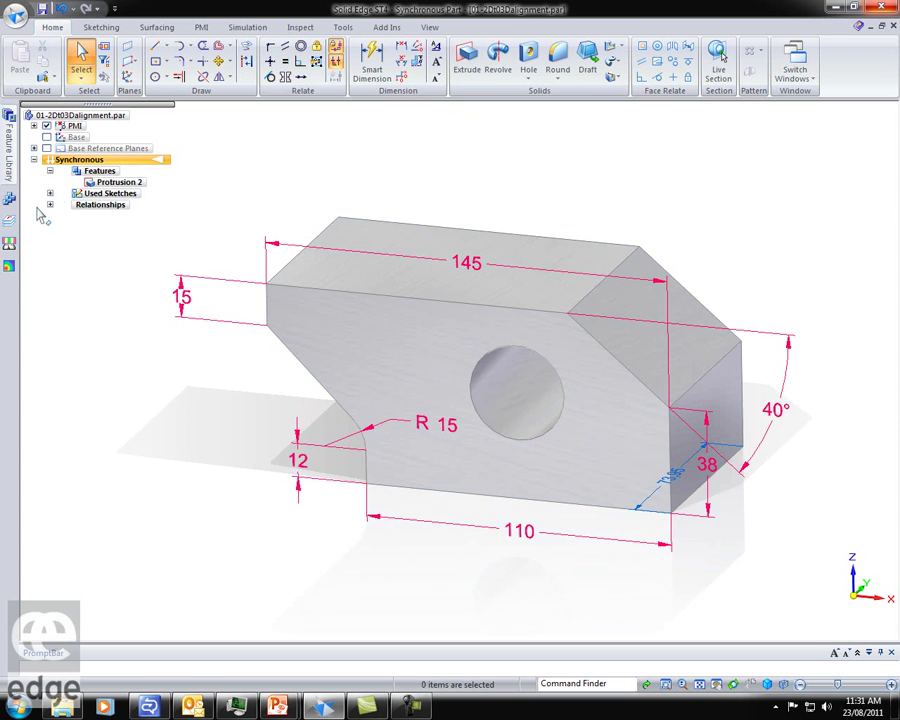
Step: Unlock all PMI dimensions of the block, from Linear 1 through Angular 1
left_click(34, 126)
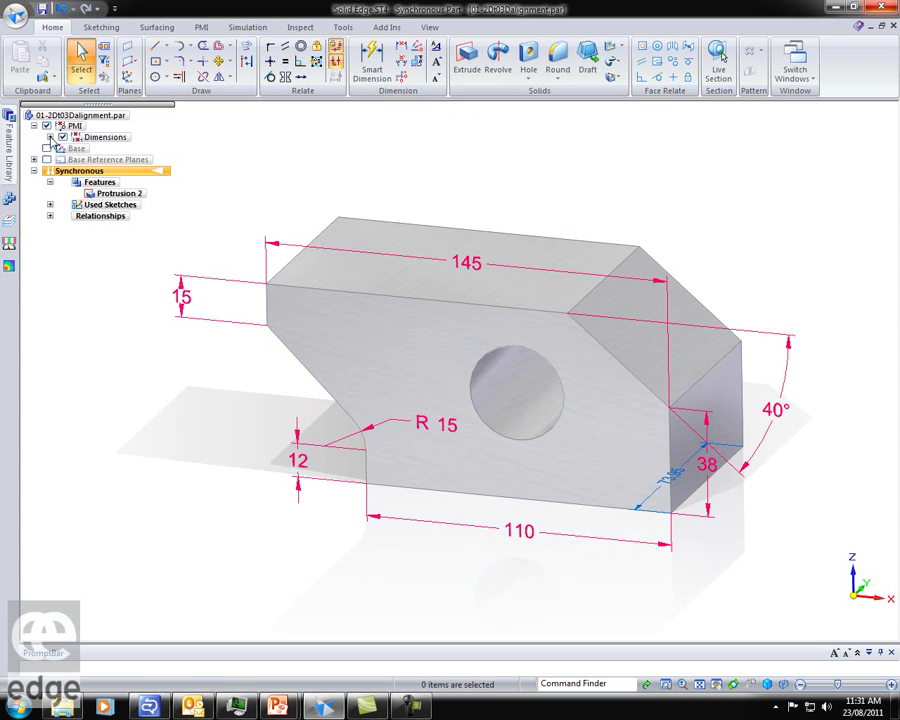
left_click(51, 137)
left_click(133, 149)
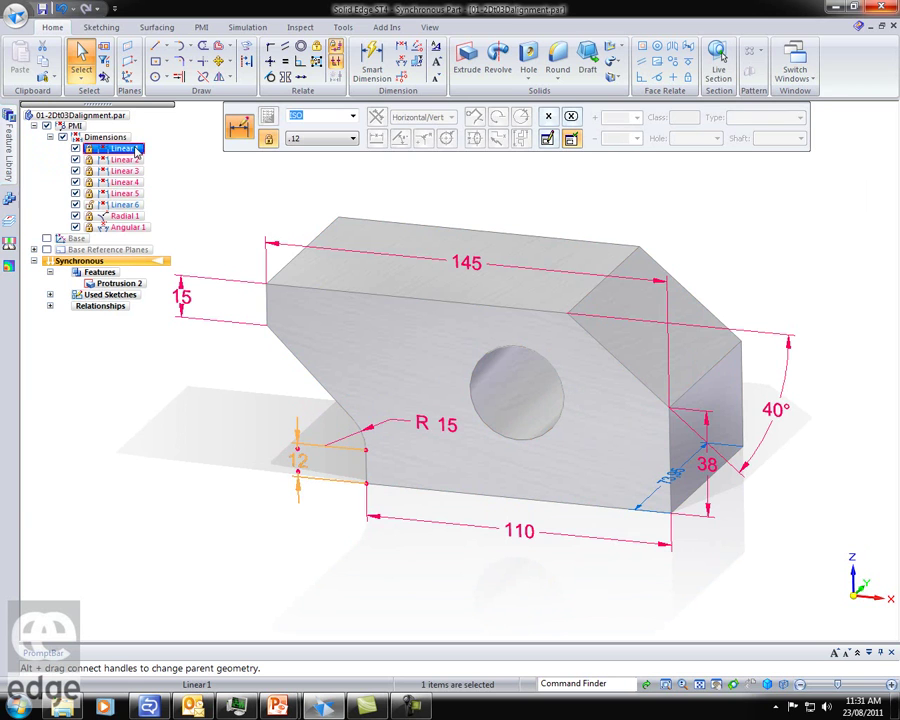
left_click(128, 227, "shift")
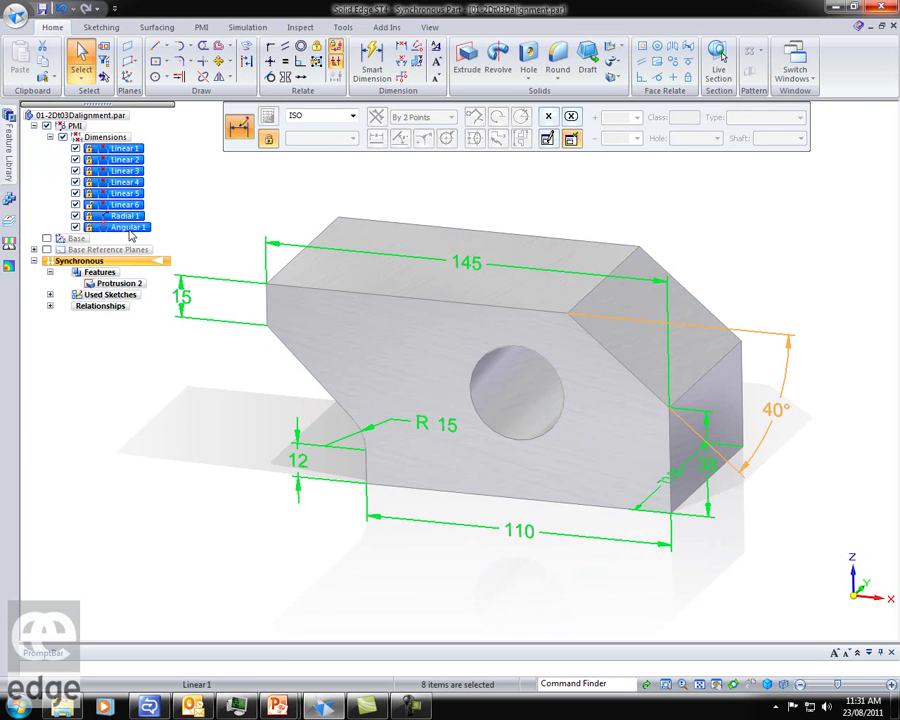
right_click(130, 234)
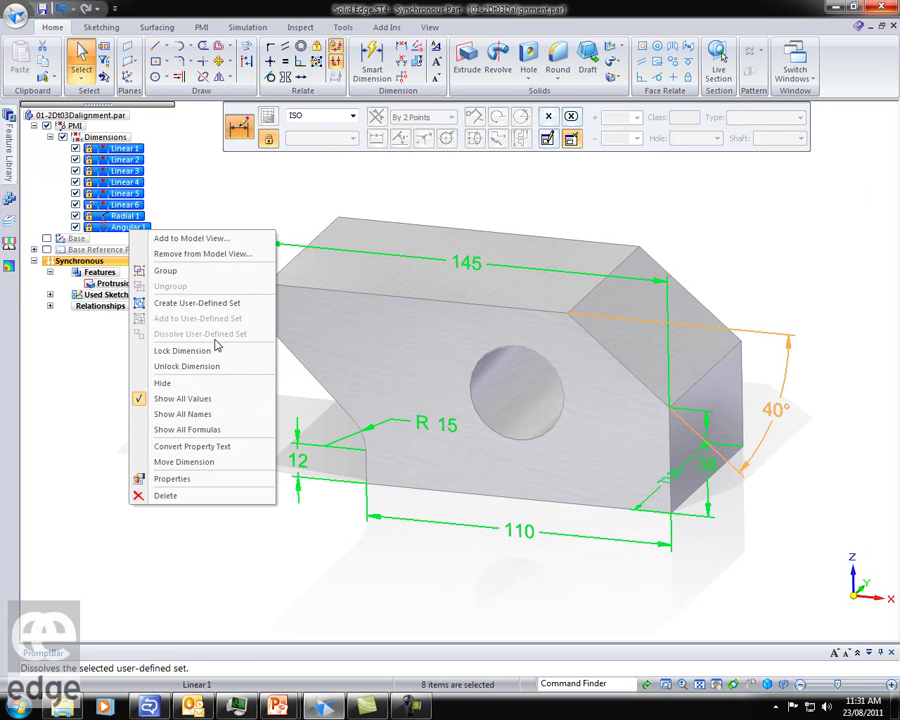
left_click(185, 366)
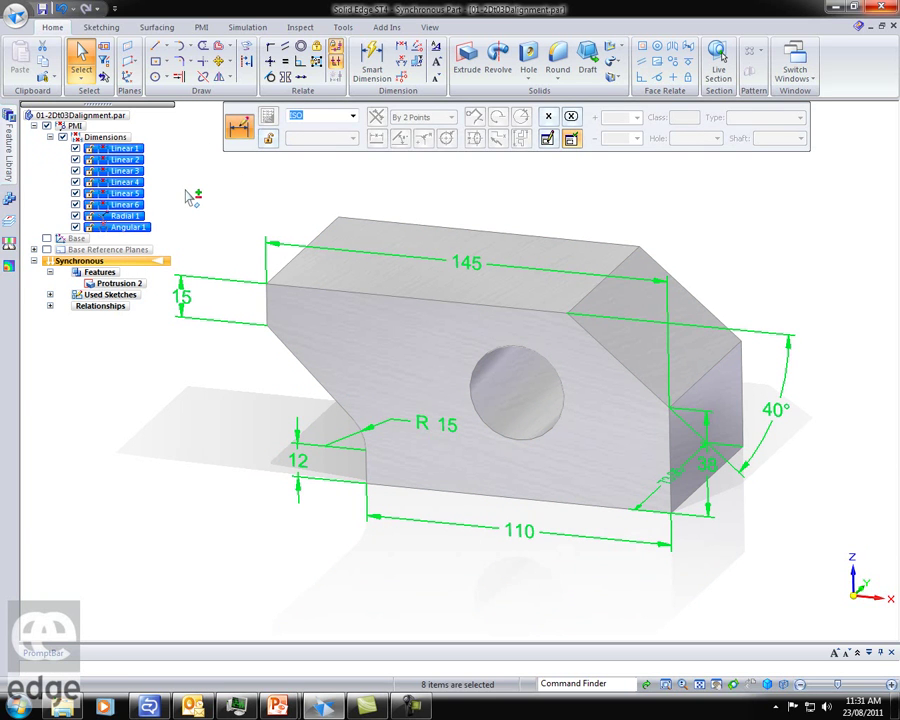
left_click(192, 196)
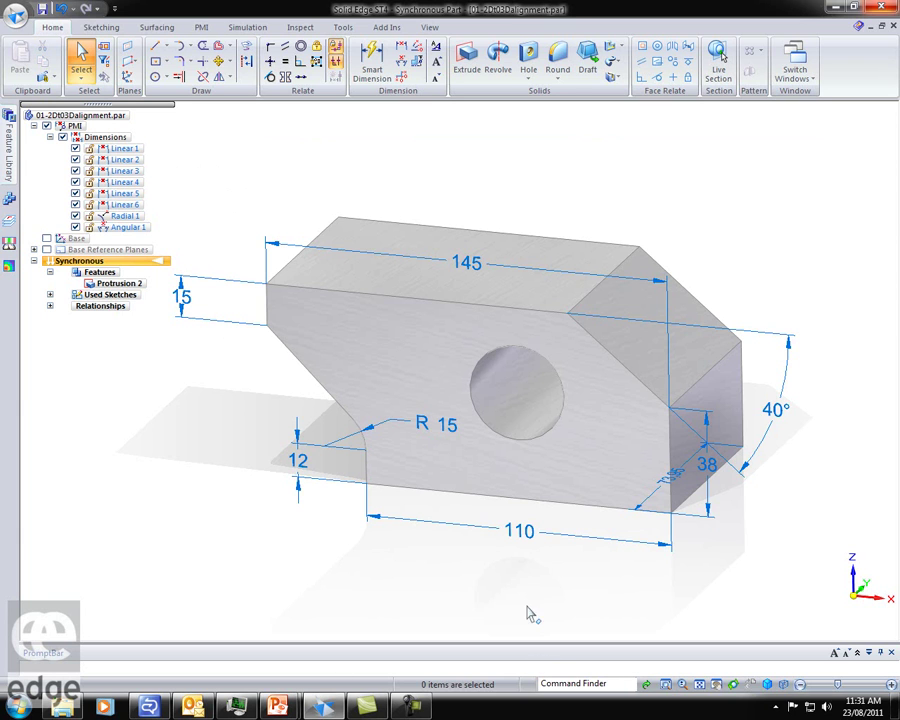
Step: Try moving the hole horizontally along the block with the live rules active
left_click(532, 422)
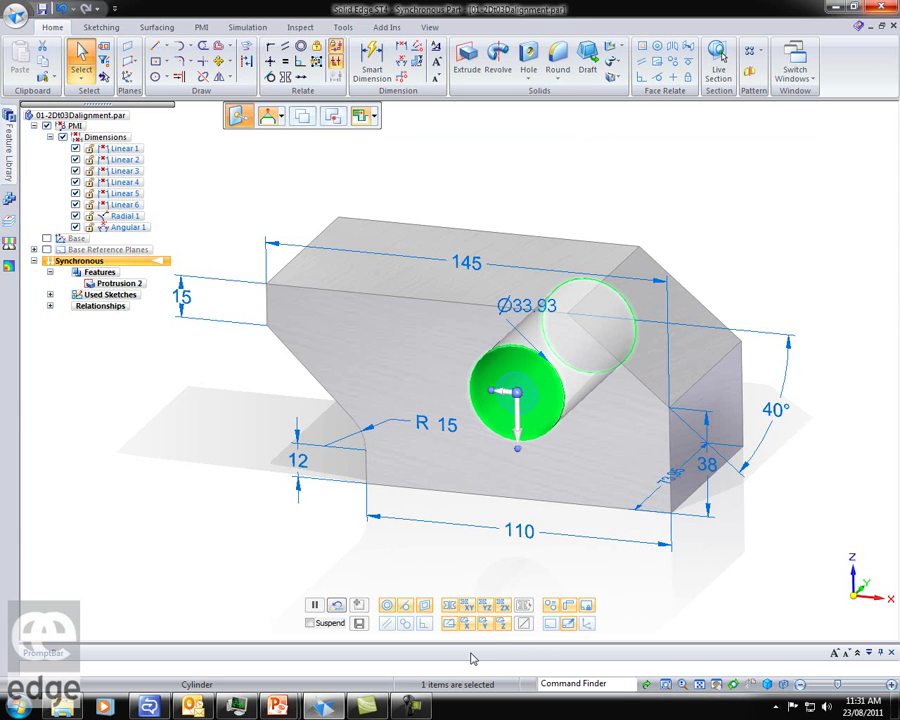
left_click(505, 392)
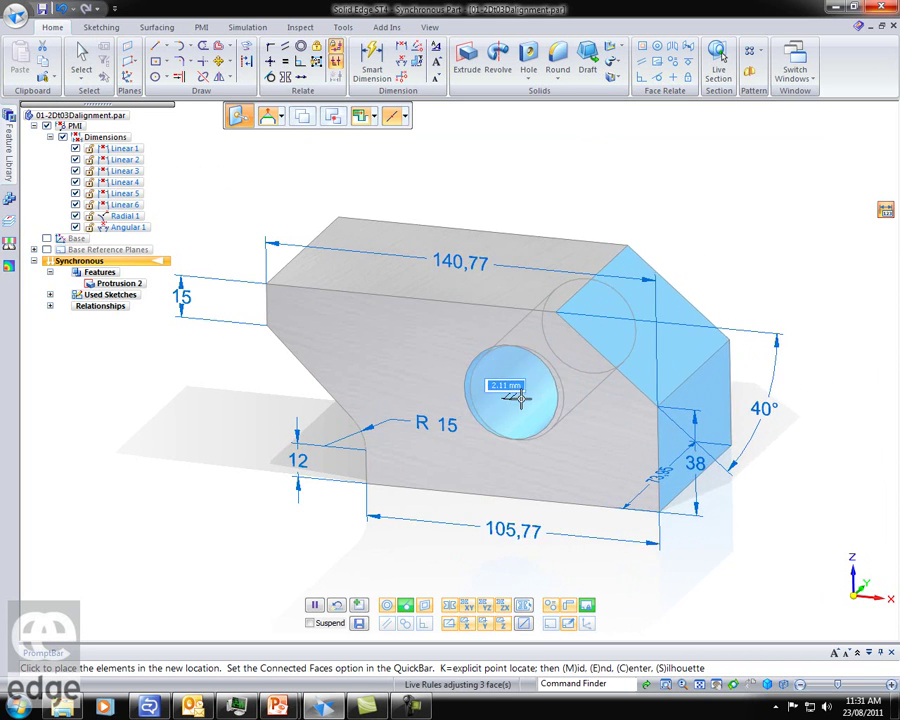
left_click(530, 403)
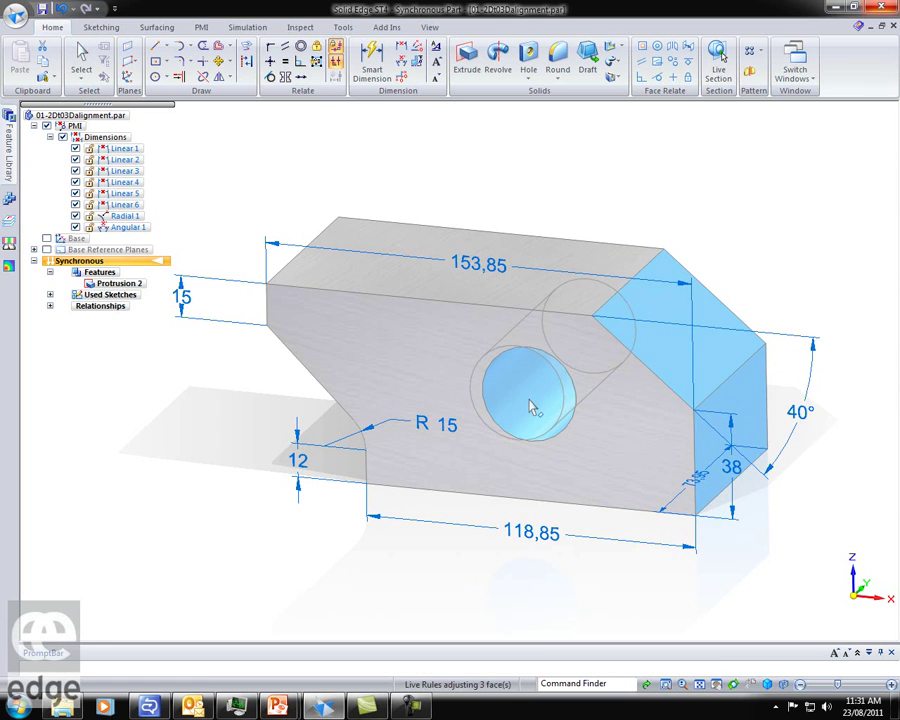
Step: Reorient the hole's steering handle to vertical and try moving the hole up and down
left_click(520, 399)
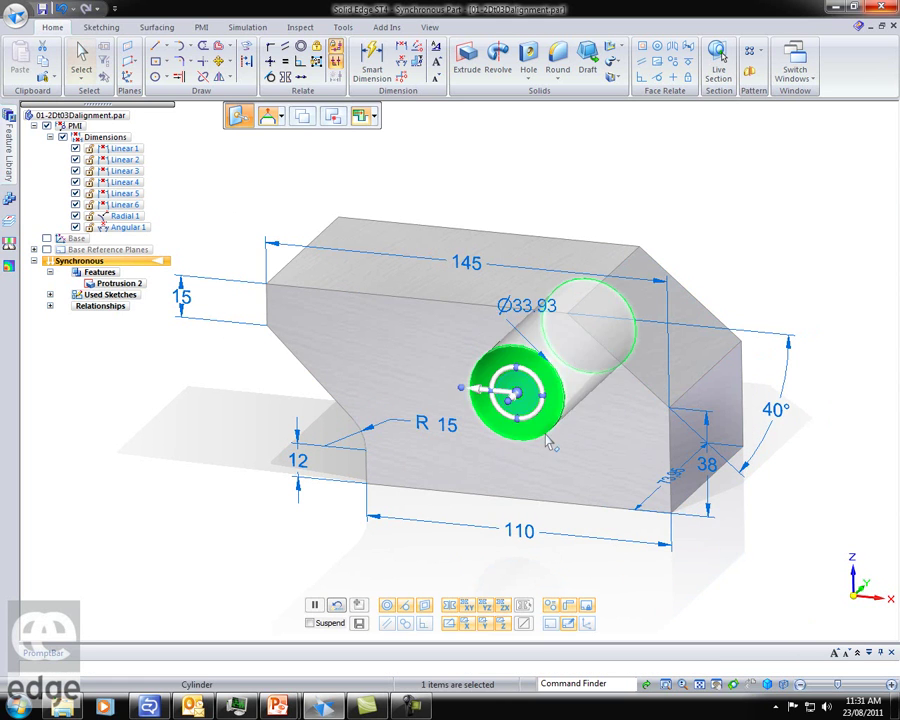
left_click(516, 368)
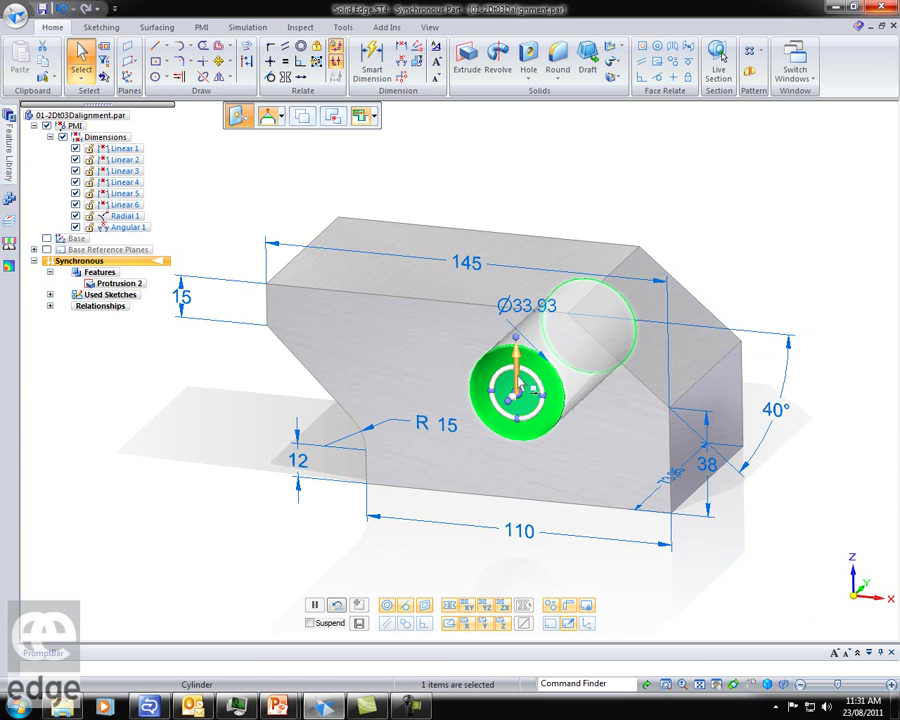
left_click(518, 388)
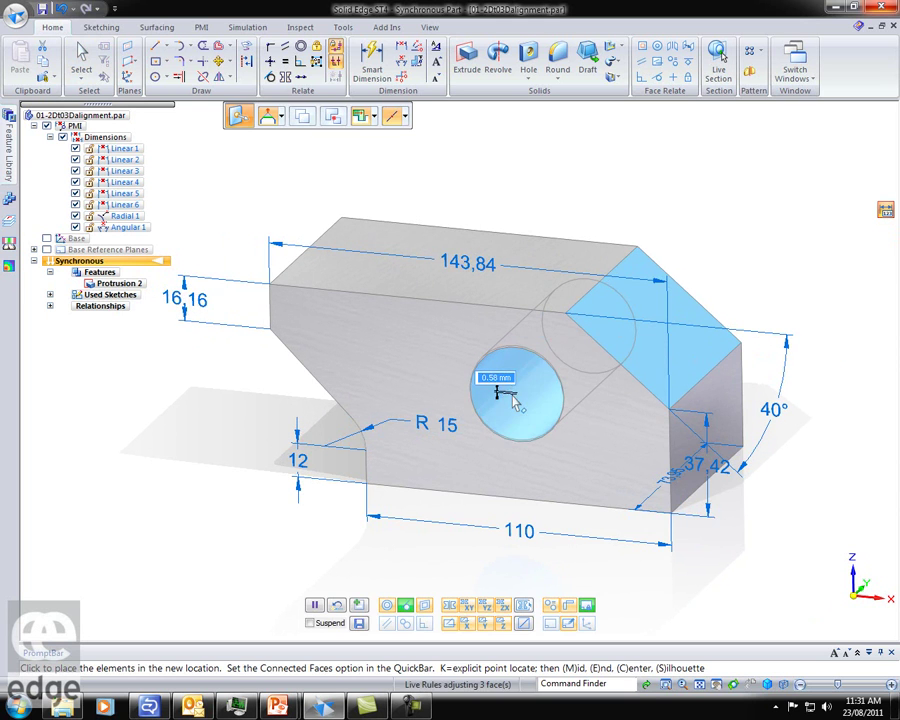
key("Escape")
Step: Try raising the 38 mm height of the block's vertical end face to 39.9 mm with live rules active
left_click(710, 469)
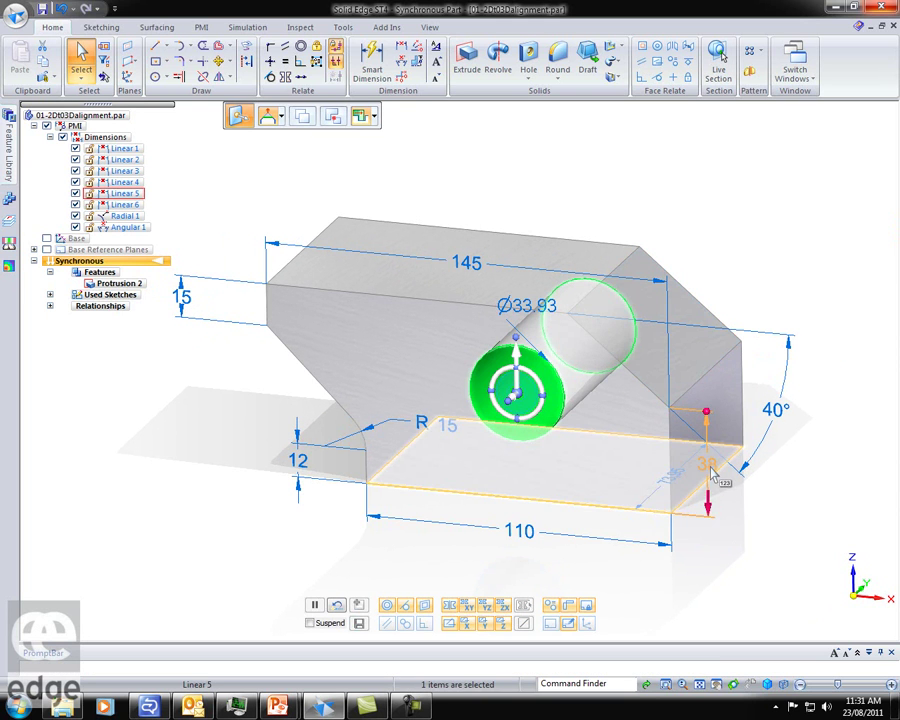
left_click(707, 465)
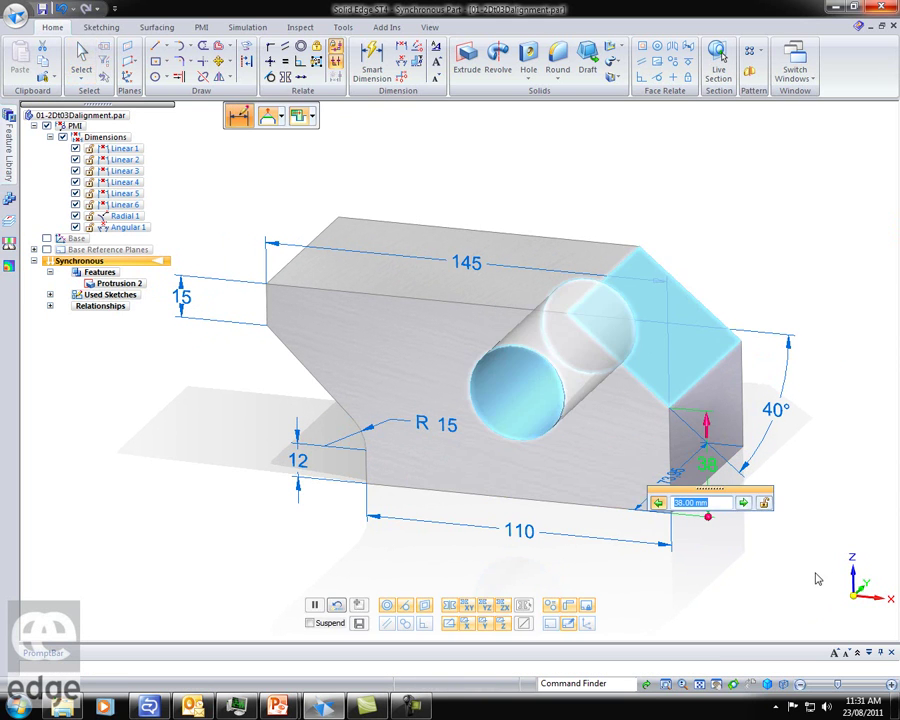
scroll(692, 512, "up", 4)
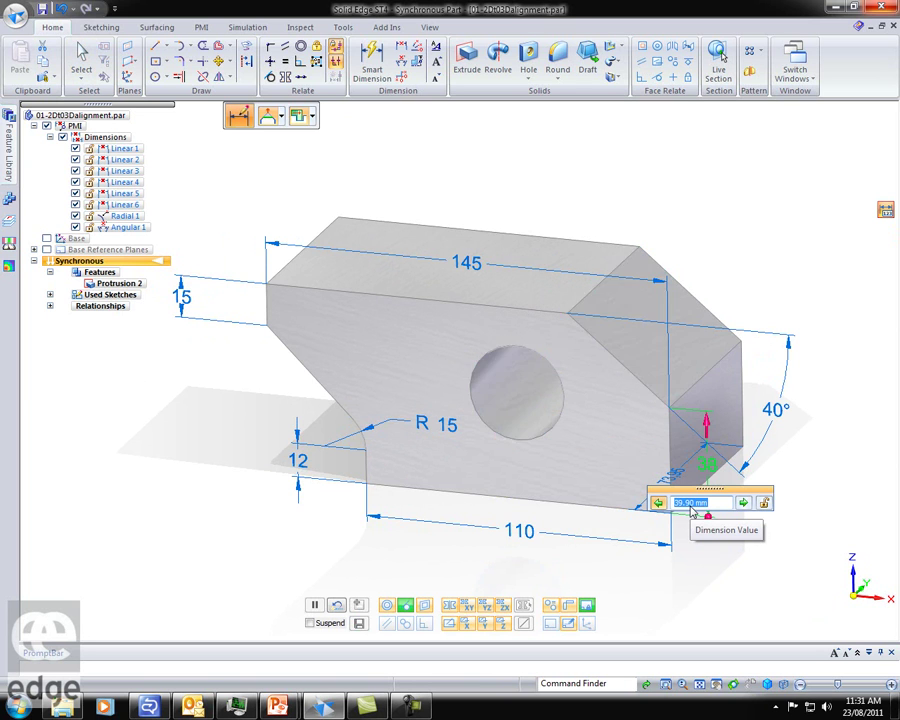
scroll(692, 512, "up", 1)
scroll(692, 512, "down", 2)
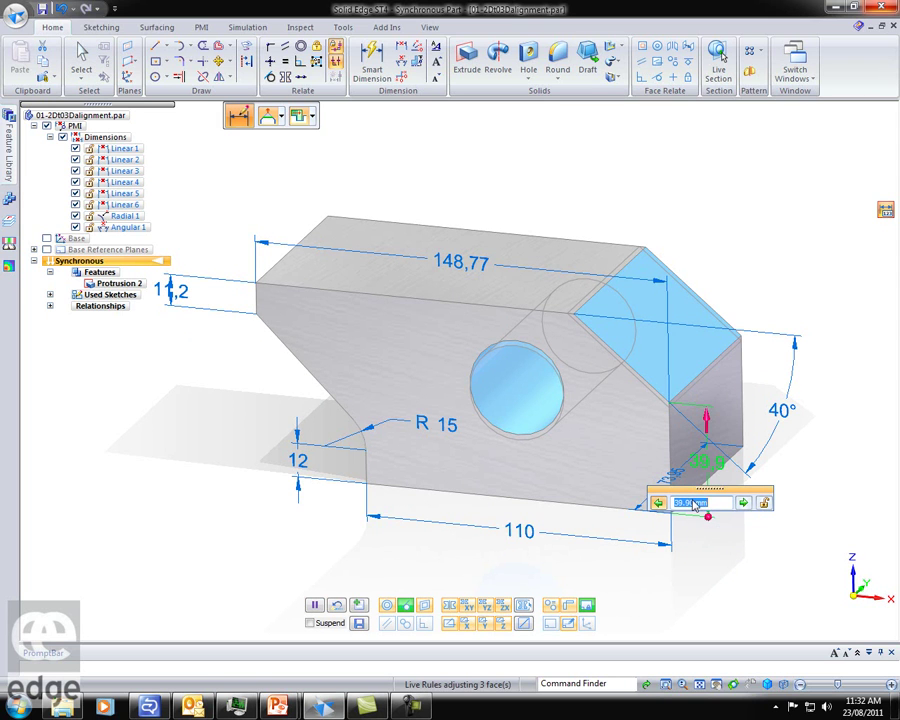
scroll(694, 505, "down", 1)
left_click(724, 615)
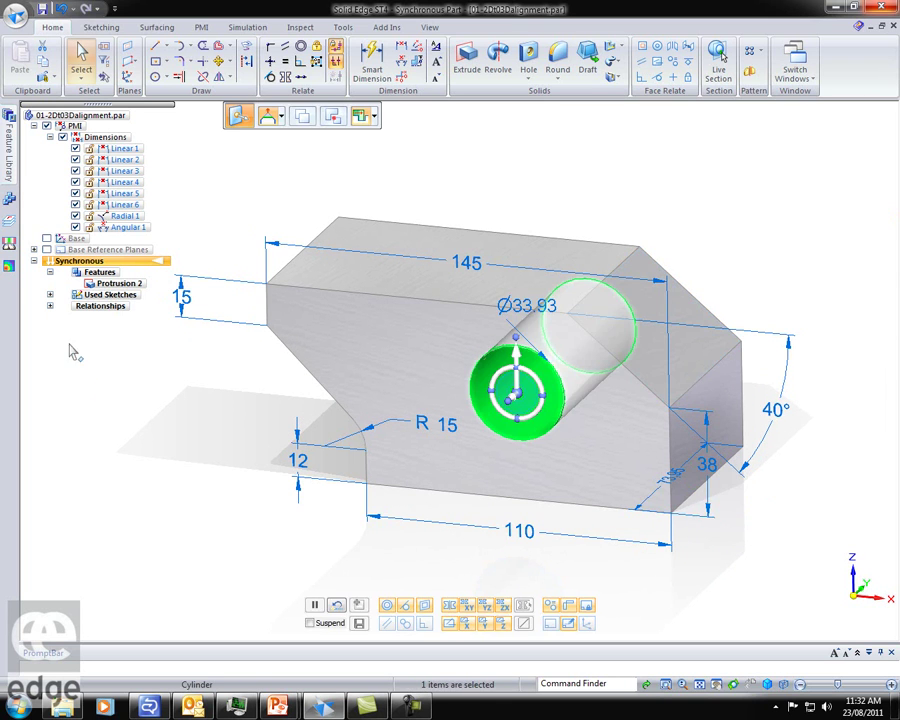
Step: Inspect the block's three Horizontal/Vertical relationships and suppress Horizontal/Vertical 6, which aligns the hole with the bottom edge
left_click(50, 305)
left_click(112, 319)
left_click(115, 329)
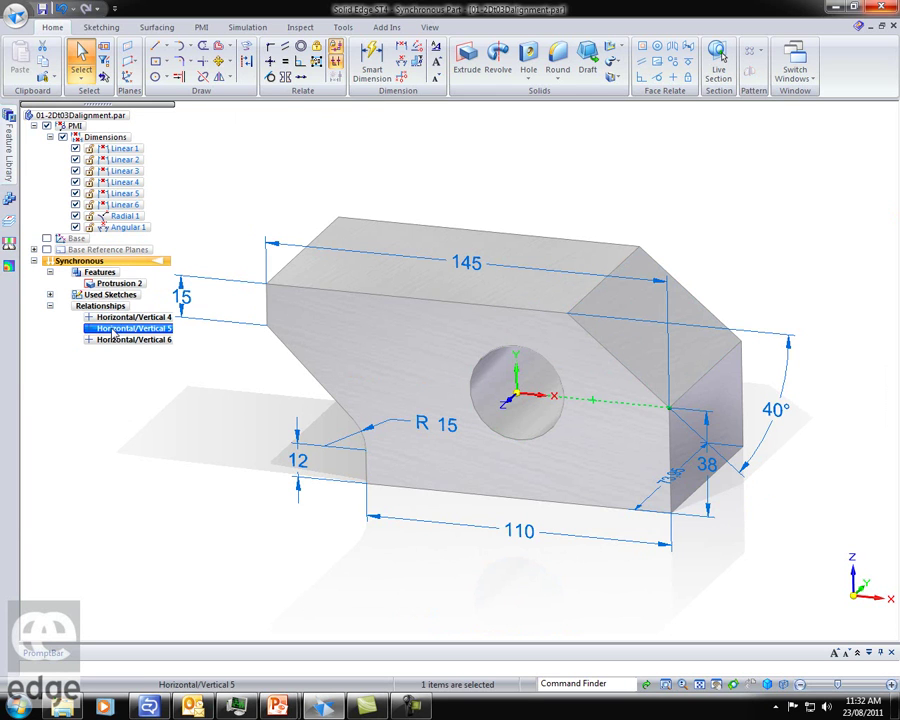
left_click(102, 340)
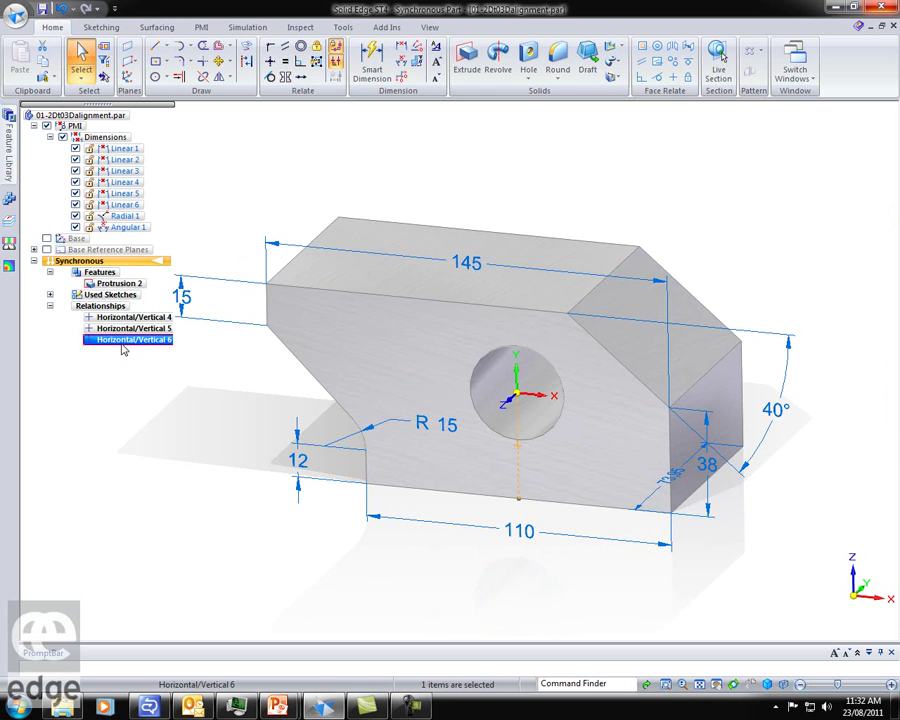
right_click(123, 345)
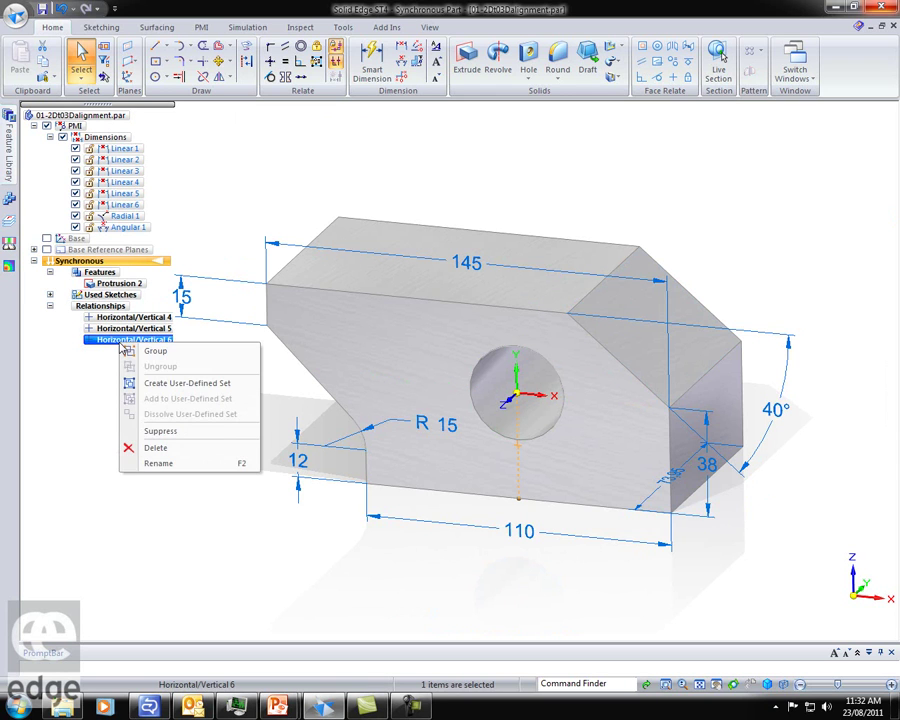
left_click(158, 432)
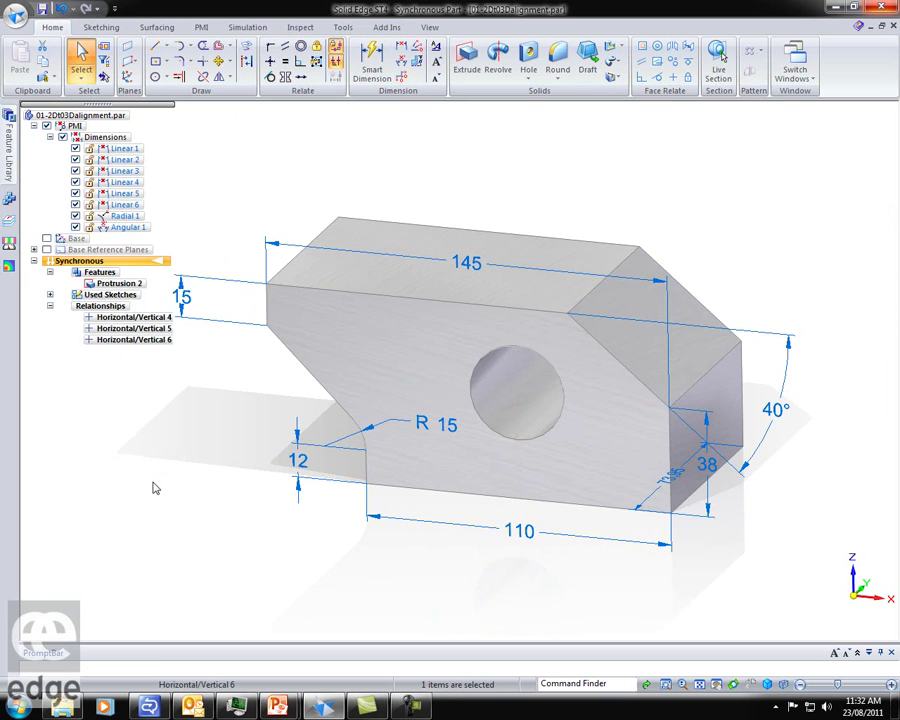
Step: Try moving the hole horizontally along the block with its vertical alignment relationship suppressed
left_click(512, 405)
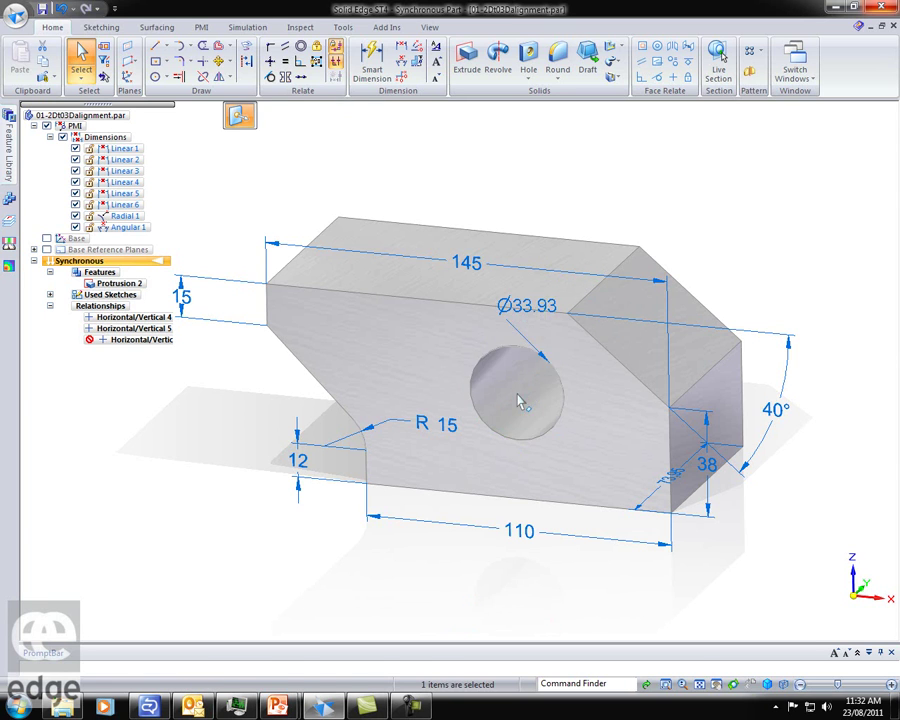
left_click(518, 400)
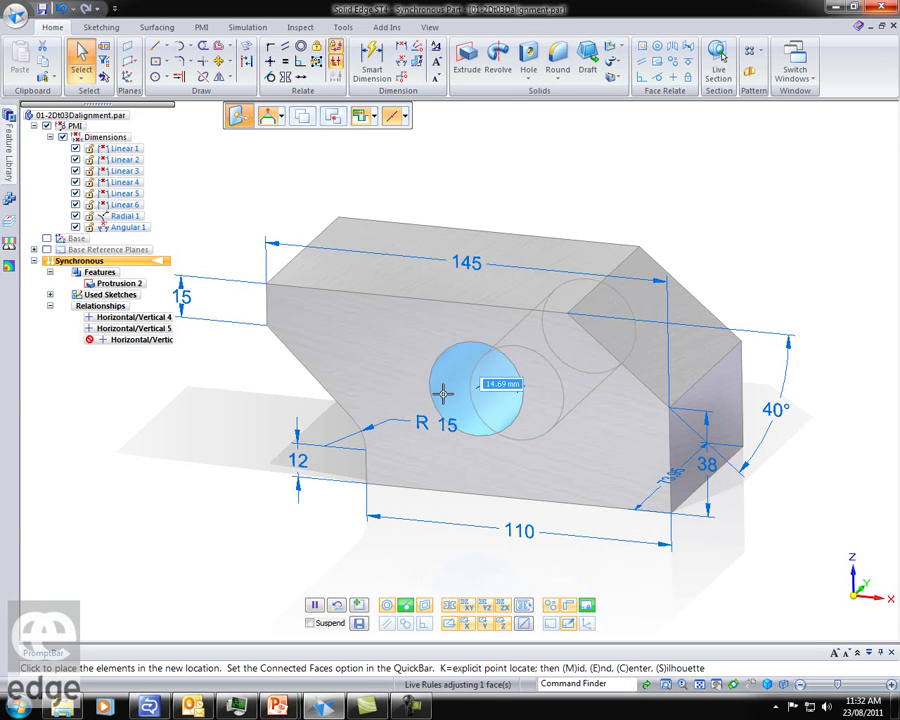
left_click(530, 402)
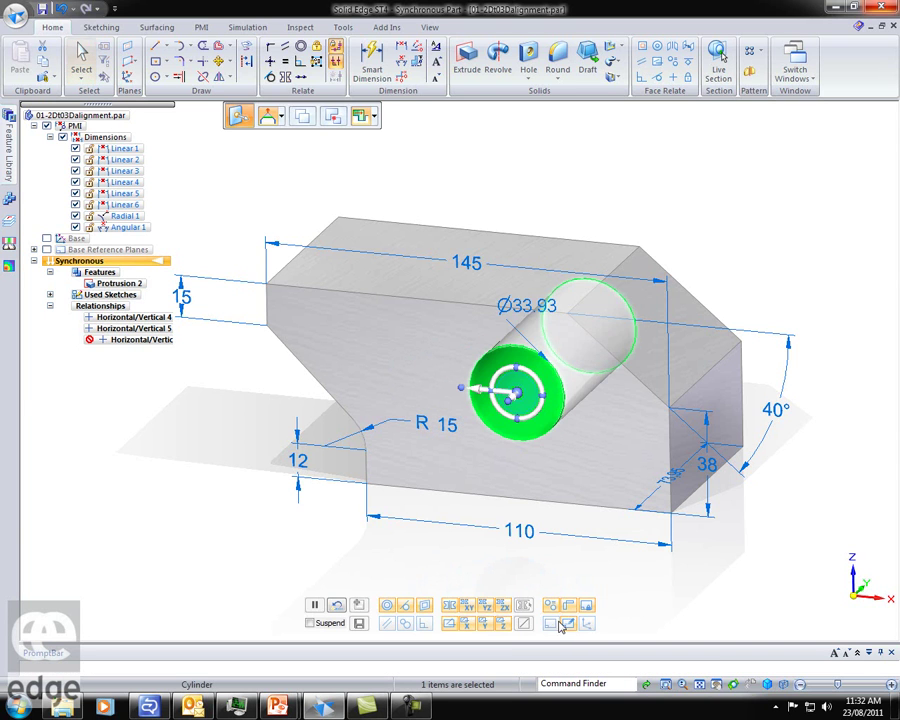
left_click(635, 603)
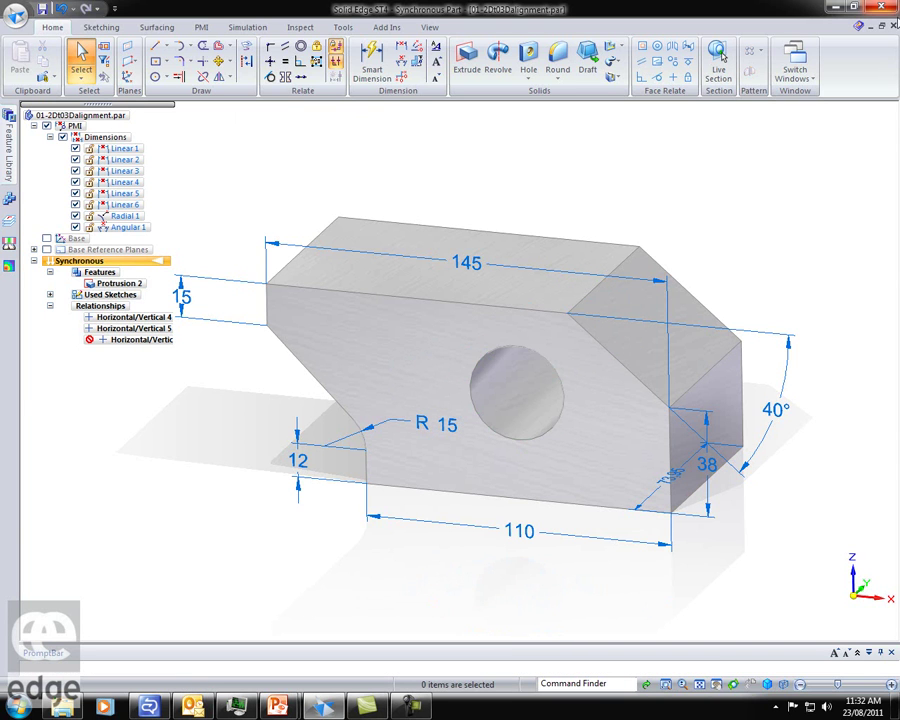
Step: Close the 01-2Dt03Dalignment part without saving and bring up Revolved shaft.par
left_click(893, 26)
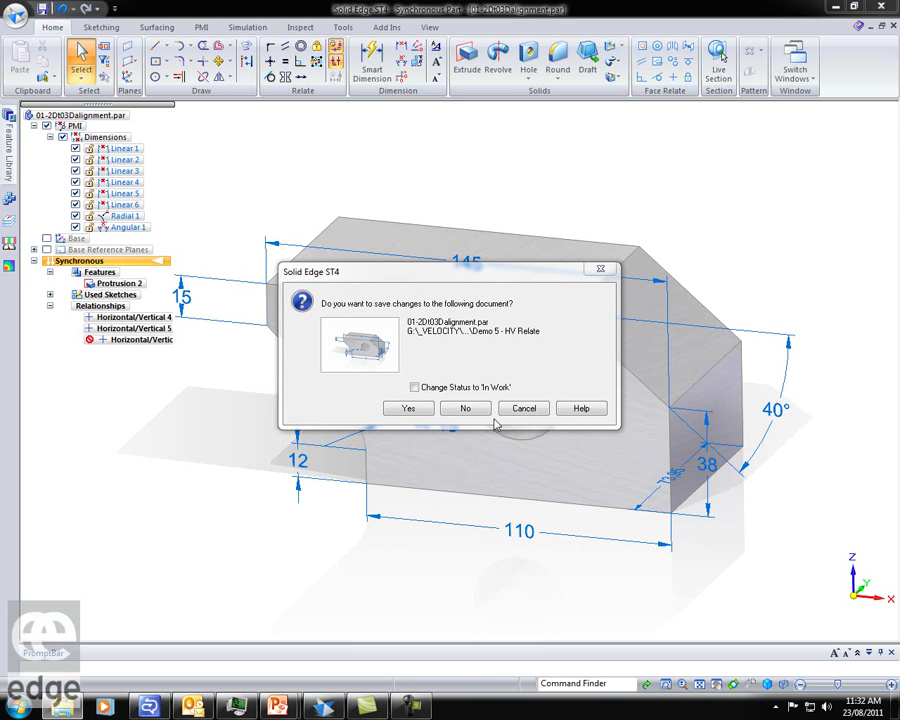
left_click(458, 409)
left_click(323, 706)
left_click(325, 641)
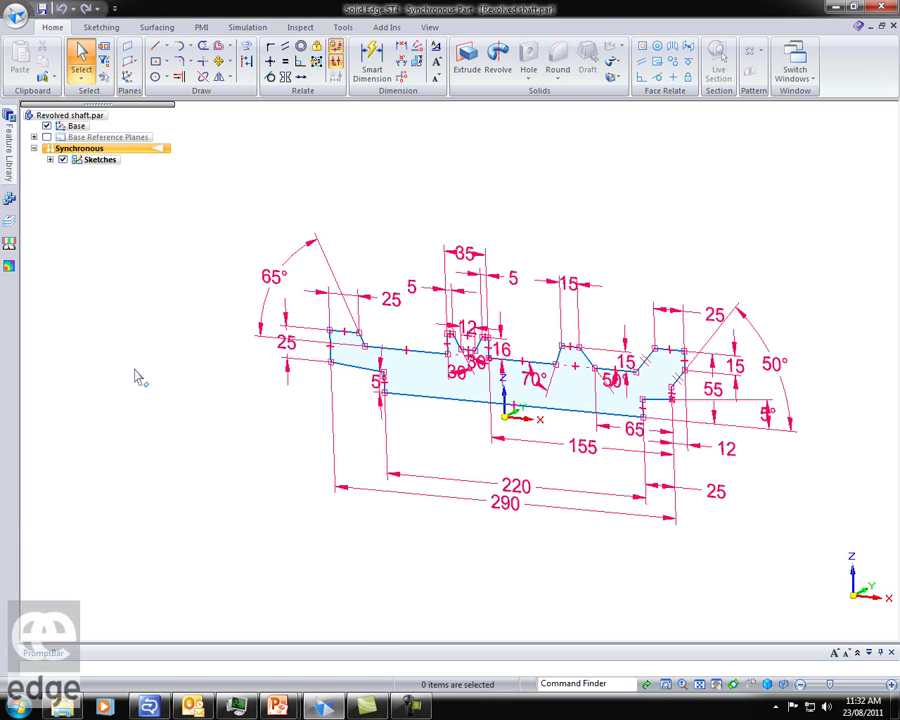
Step: Revolve the shaft profile region a full 360° about the base coordinate system's X axis
left_click(414, 372)
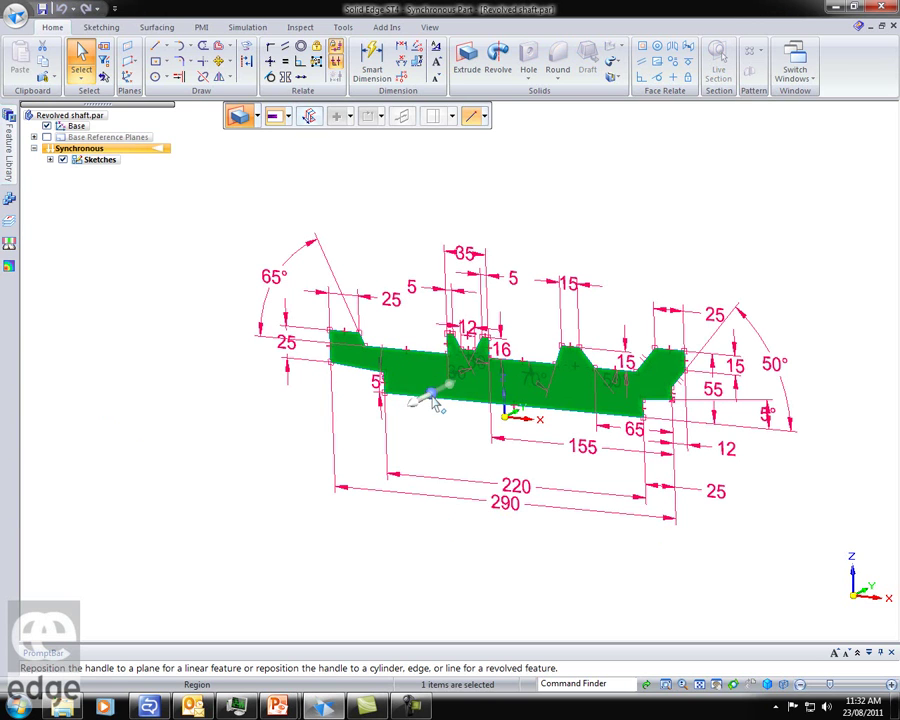
left_click(432, 398)
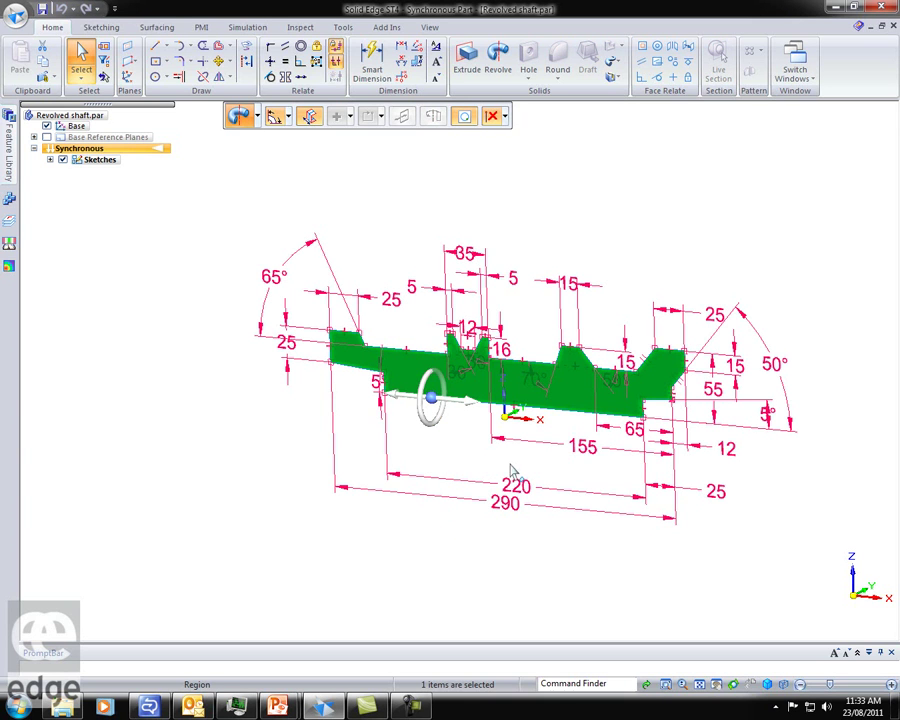
left_click_drag(433, 400, 525, 422)
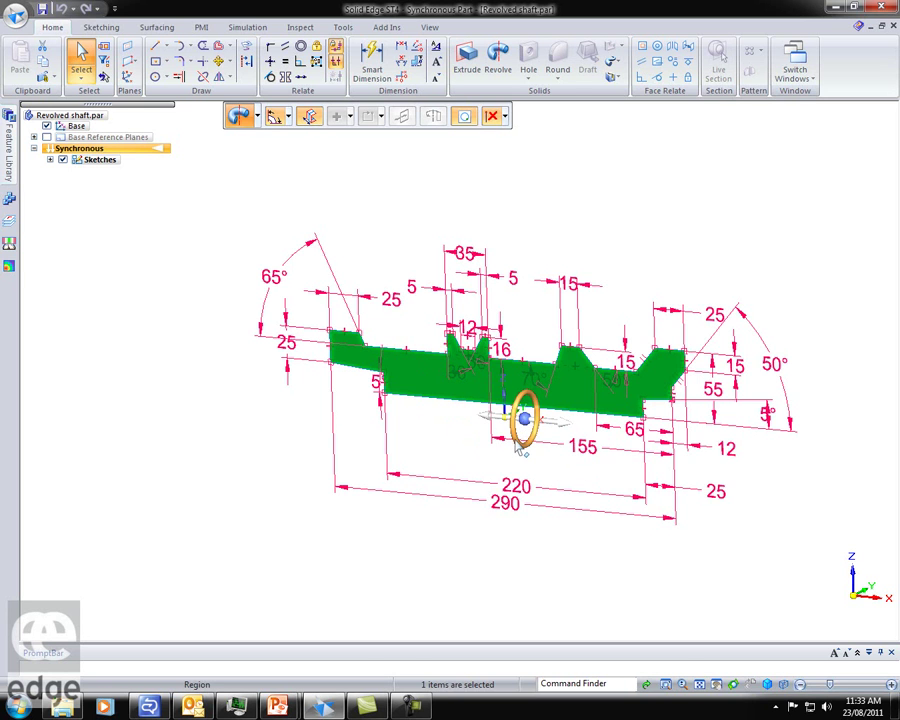
left_click(518, 448)
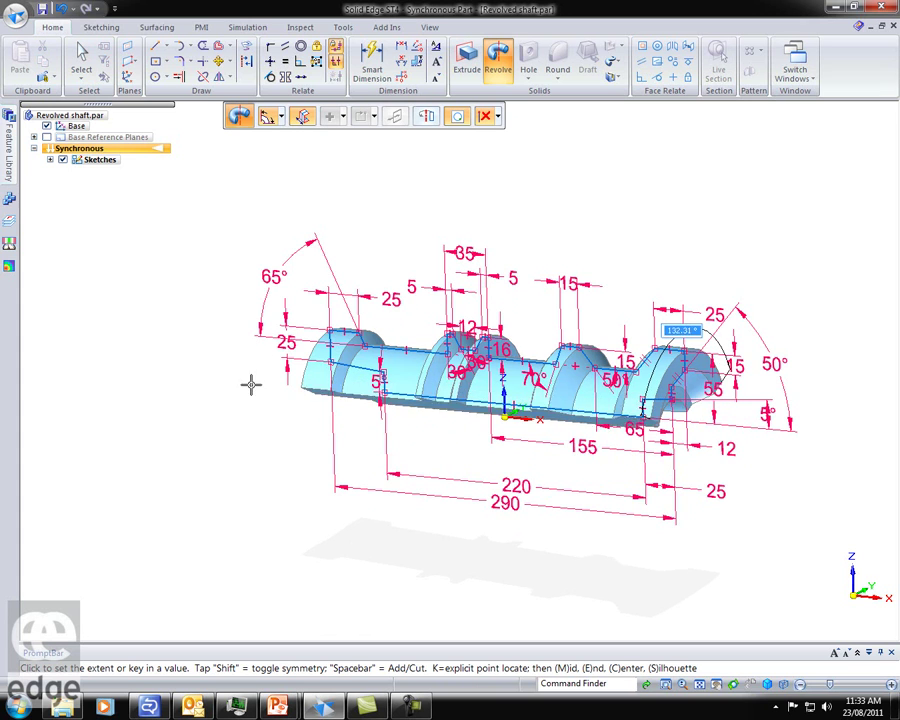
left_click(283, 117)
left_click(268, 152)
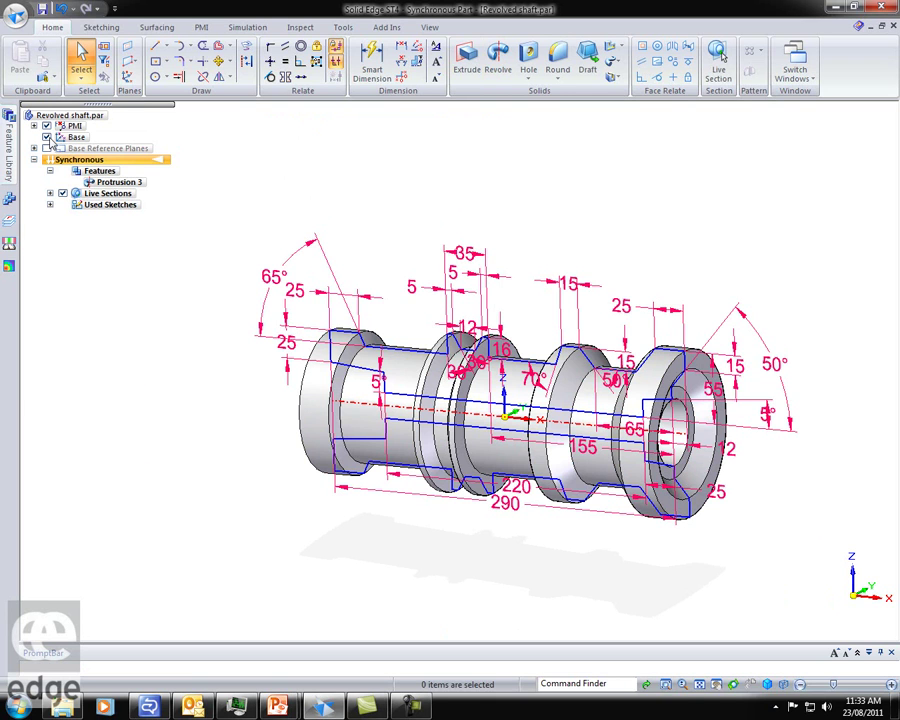
Step: Unlock all PMI dimensions of the revolved shaft, from Linear 1 through Angular 8
left_click(35, 126)
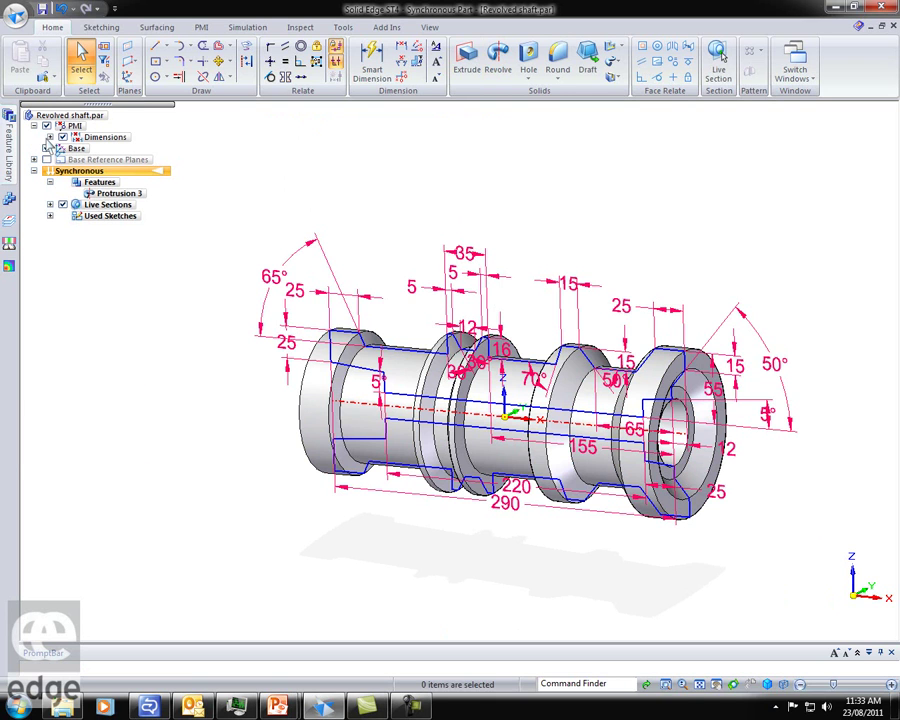
left_click(50, 137)
left_click(127, 148)
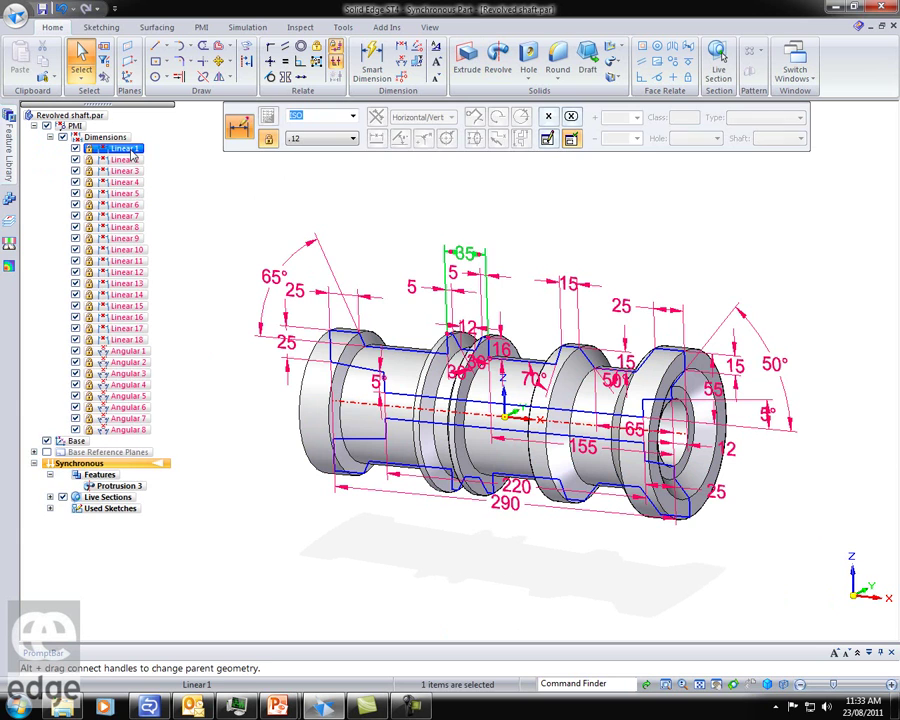
left_click(133, 430, "shift")
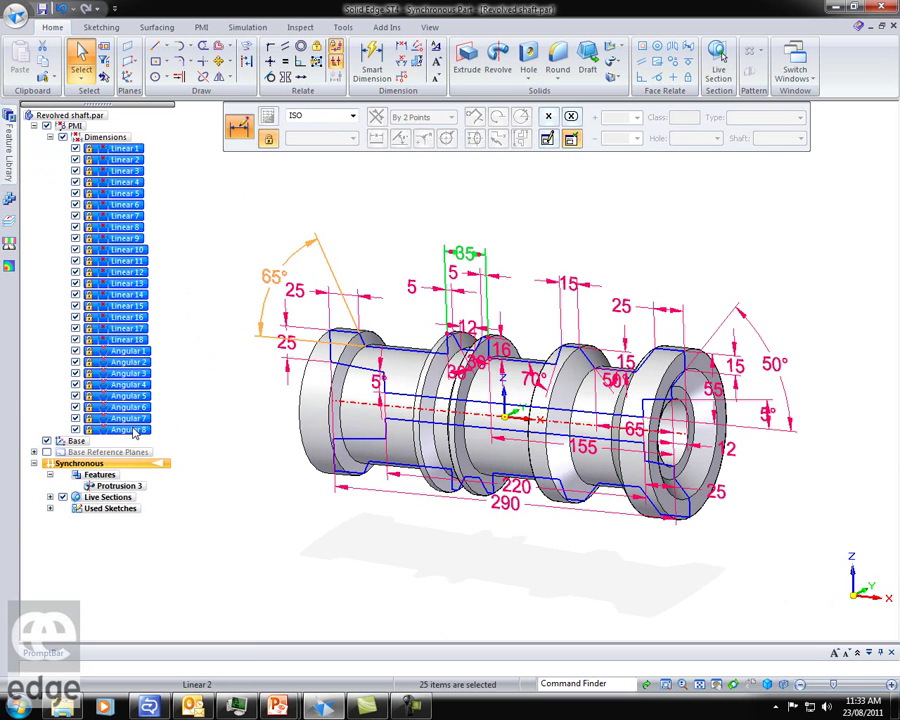
right_click(133, 430)
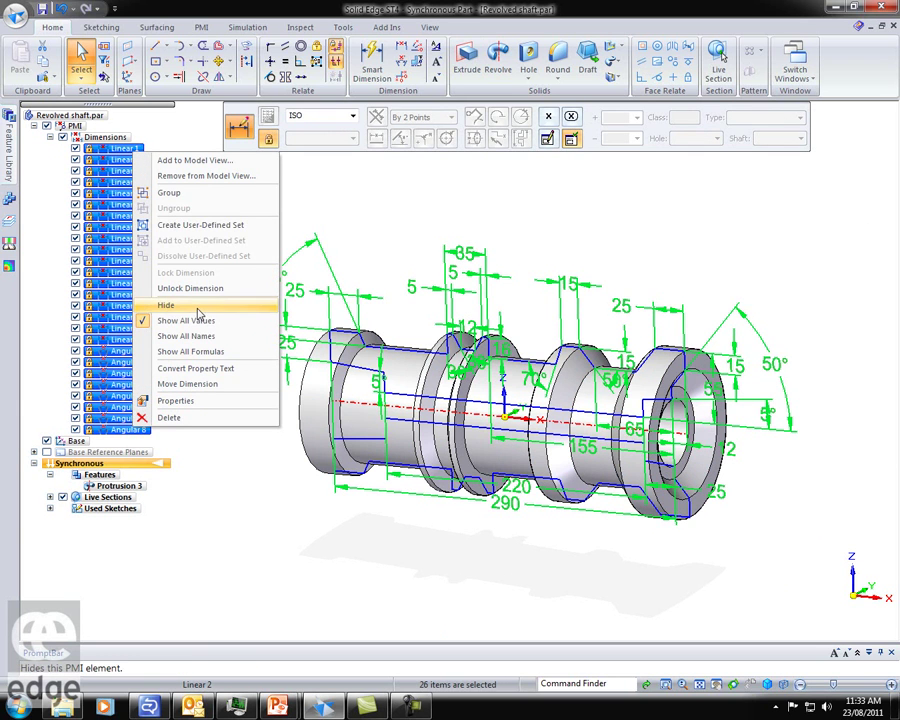
left_click(232, 288)
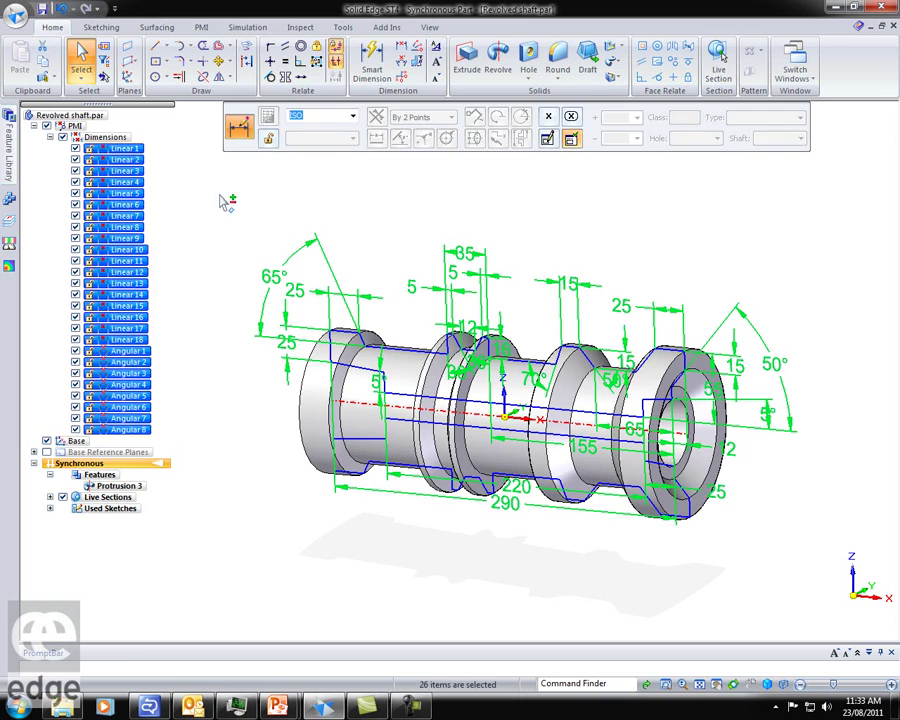
key("Escape")
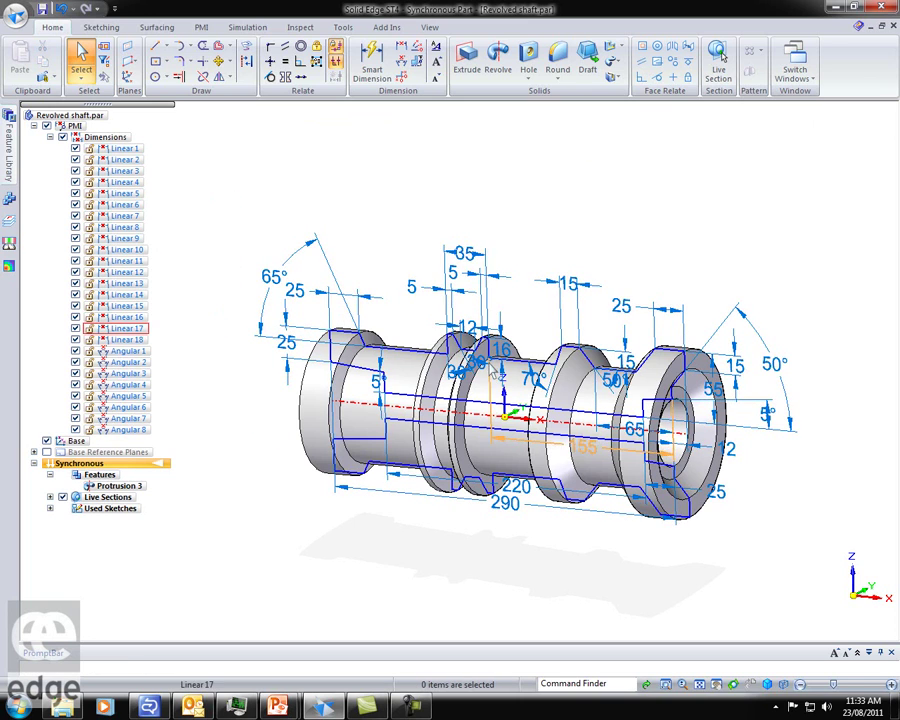
Step: Lock the 5 mm width dimension Linear 8 on the second of the shaft's two narrow collars
scroll(530, 338, "up", 5)
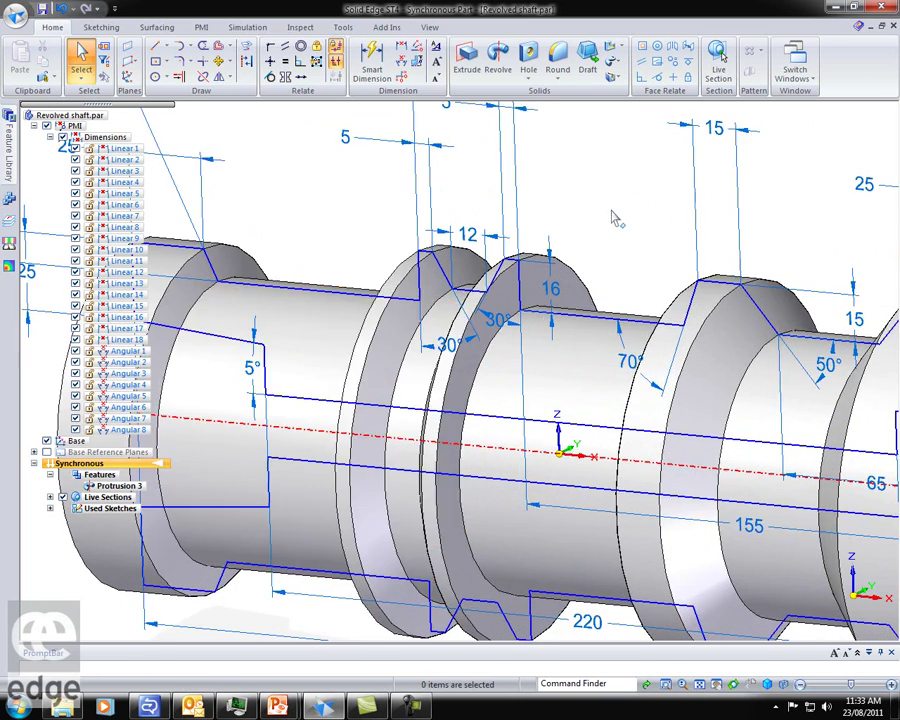
scroll(617, 217, "down", 3)
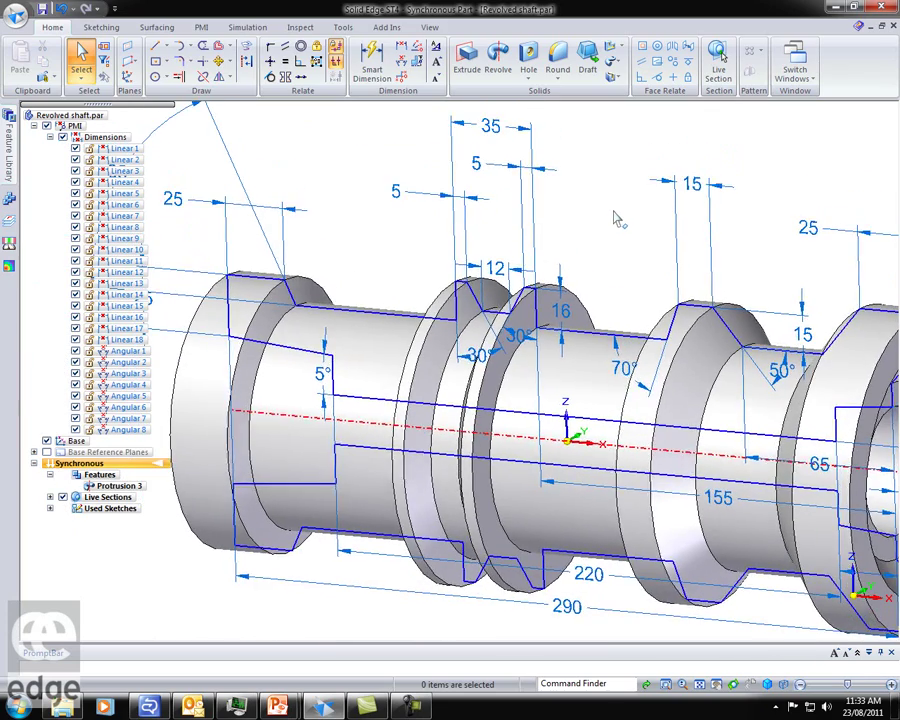
scroll(617, 234, "down", 1)
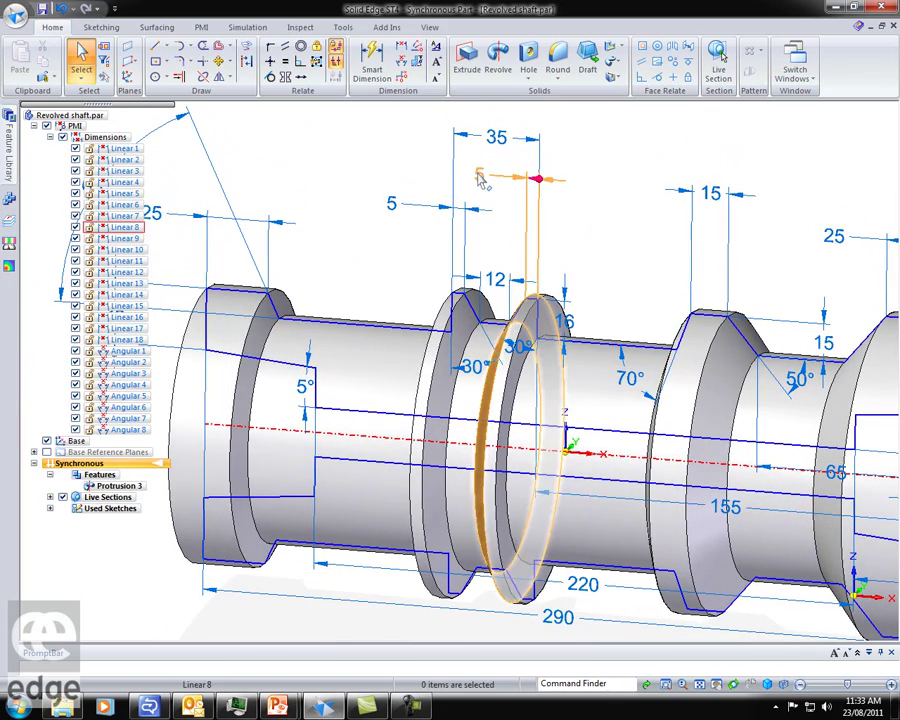
left_click(521, 204)
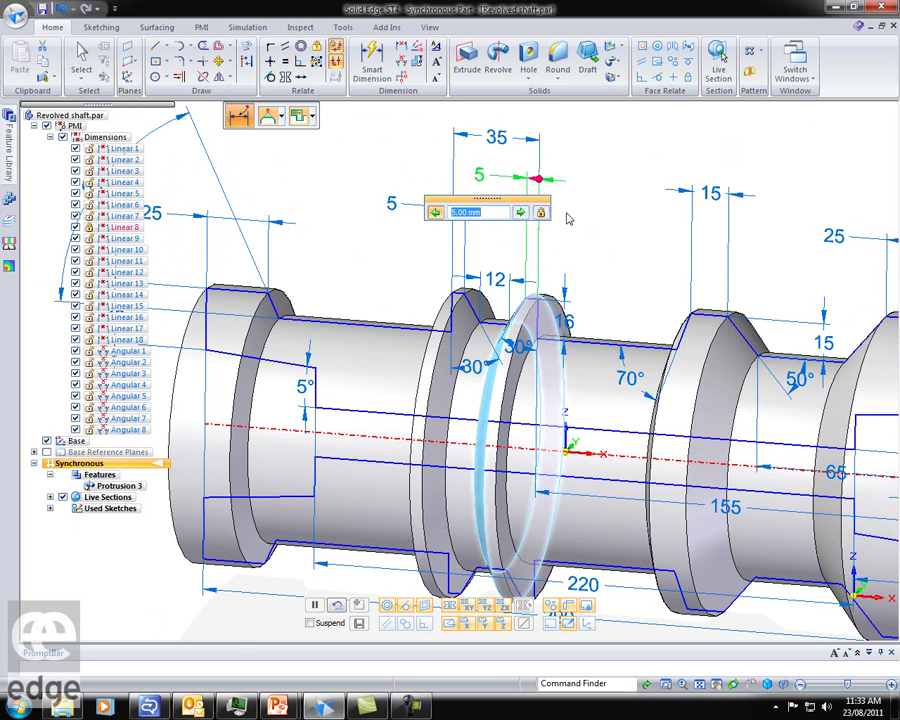
key("Escape")
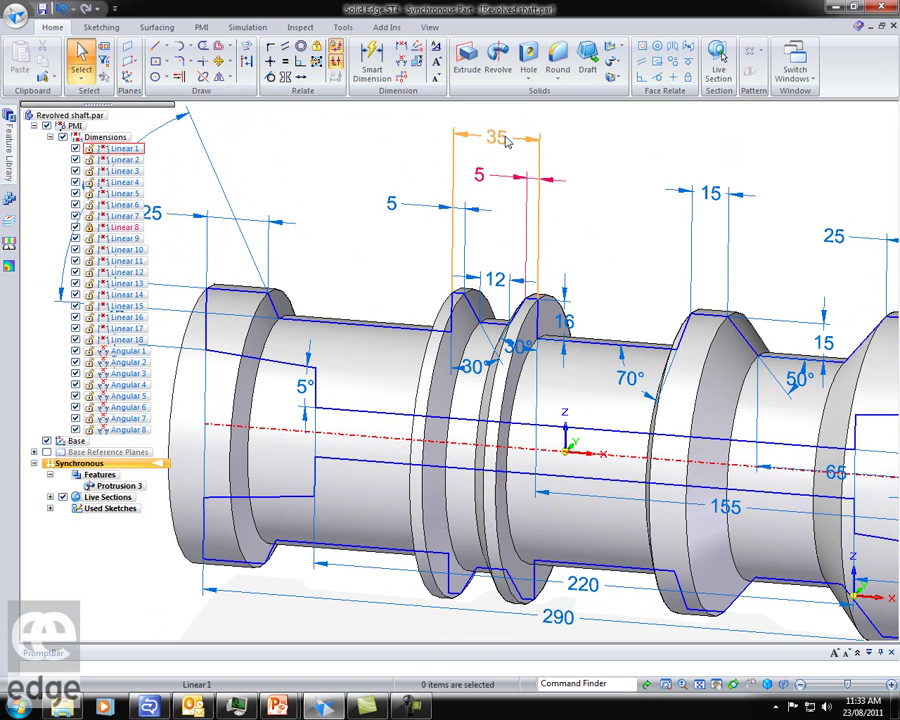
Step: Set the overall dimension across the shaft's two narrow collars to 45.5 mm, moving the second collar
left_click(505, 140)
scroll(598, 183, "down", 1)
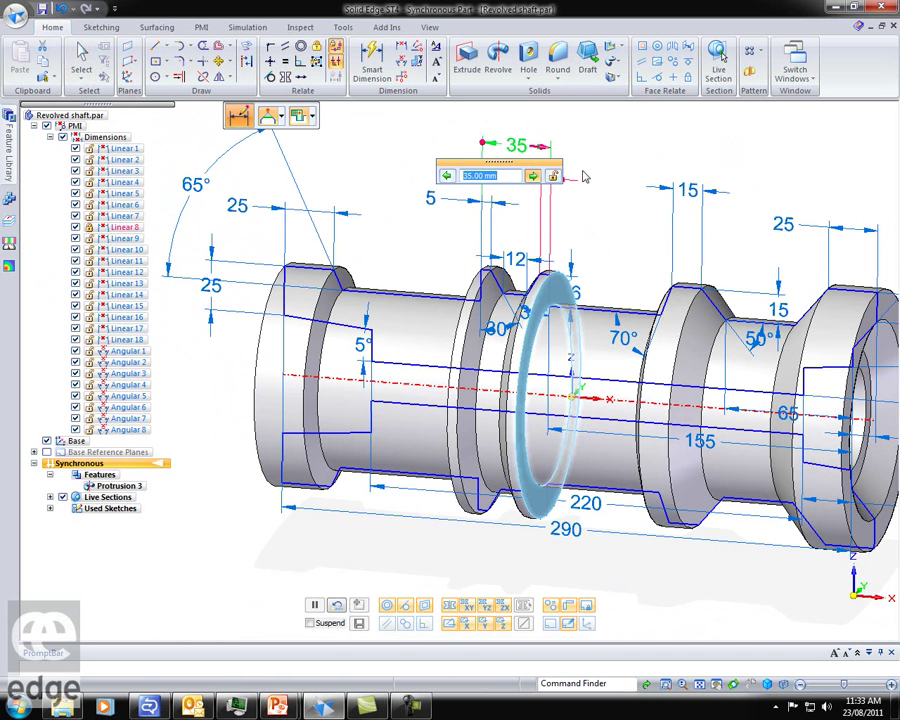
scroll(477, 181, "up", 1)
scroll(477, 181, "up", 1)
scroll(477, 181, "up", 1)
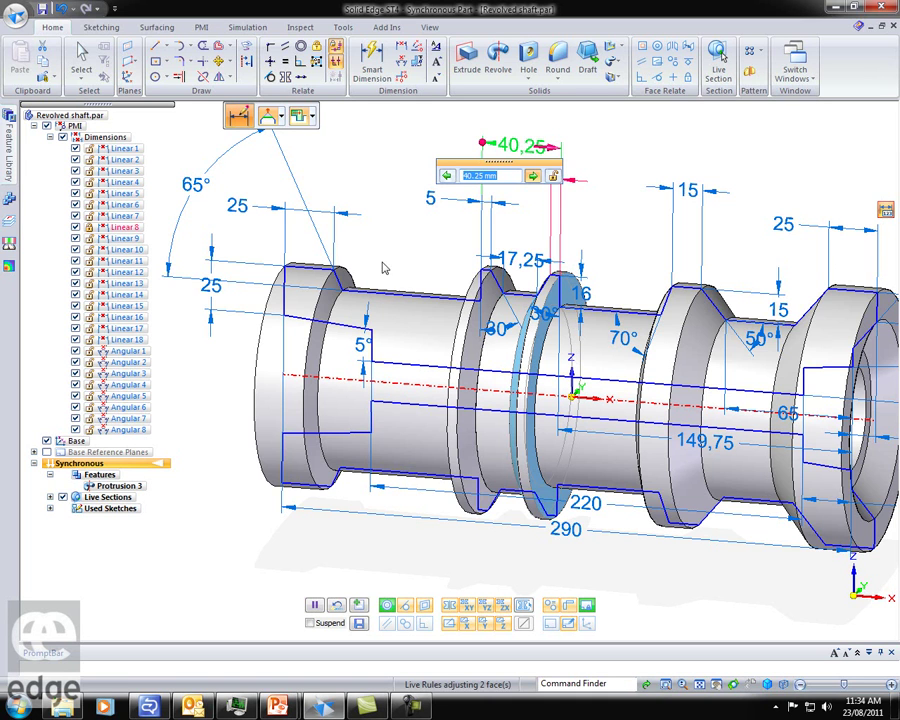
scroll(408, 229, "down", 1)
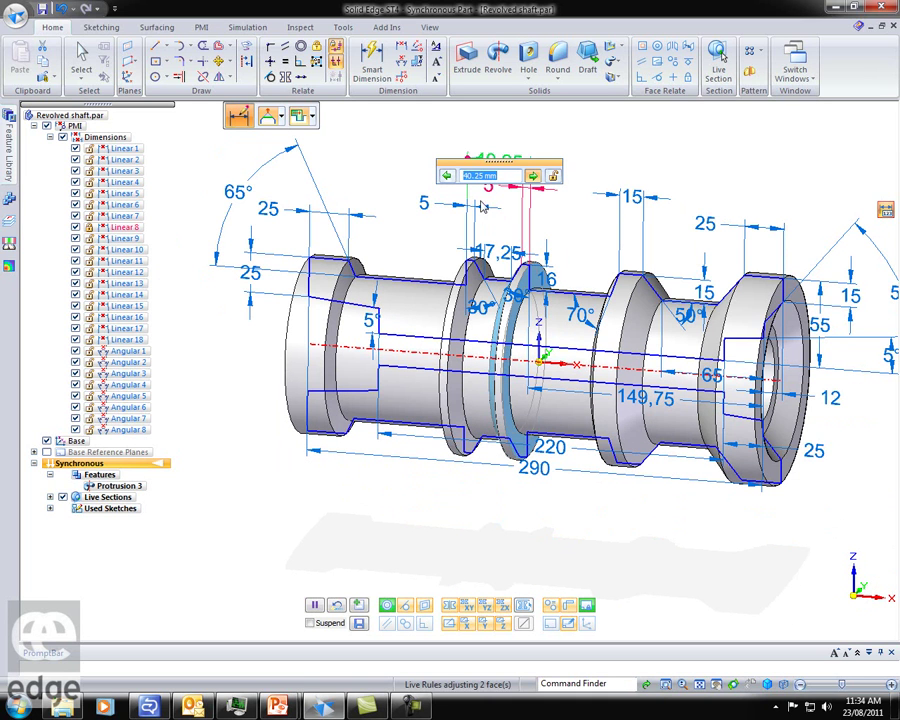
scroll(490, 176, "up", 2)
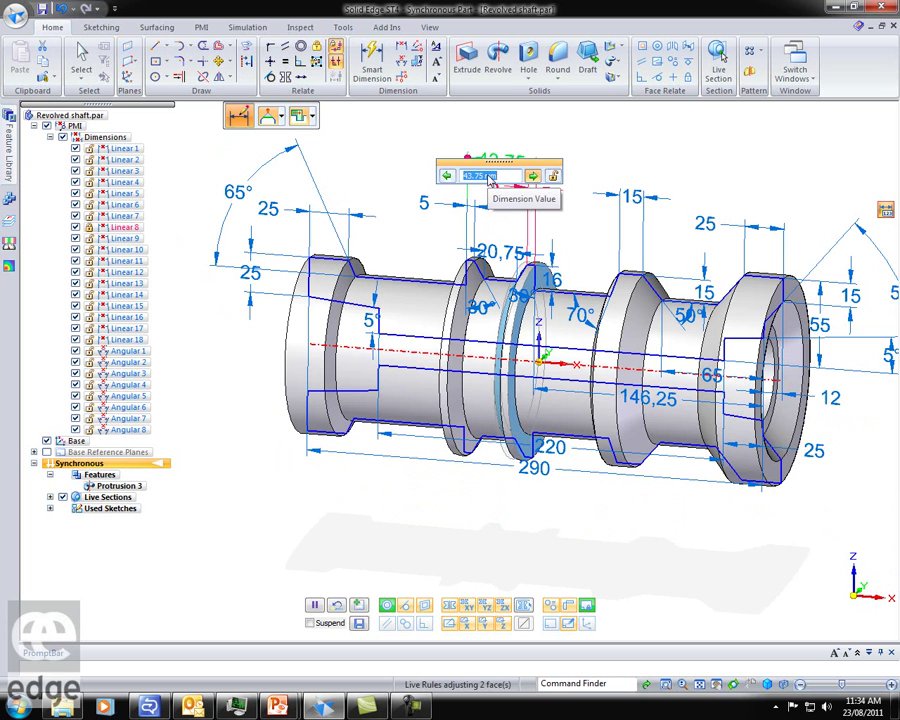
scroll(490, 176, "up", 1)
key("Return")
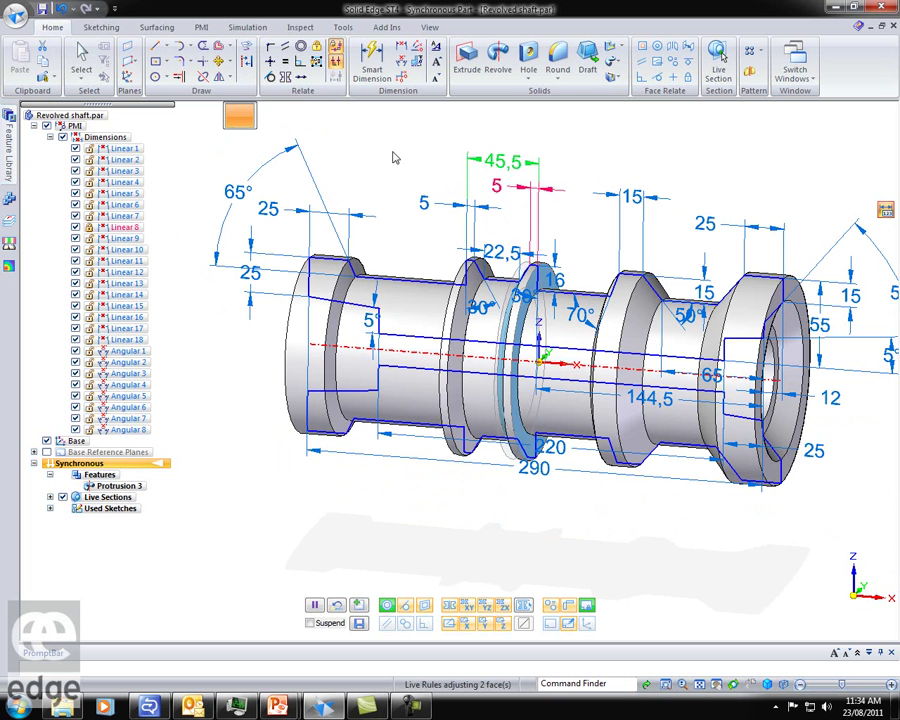
Step: Hide all PMI dimensions of the revolved shaft
middle_click_drag(396, 159, 408, 179, "shift")
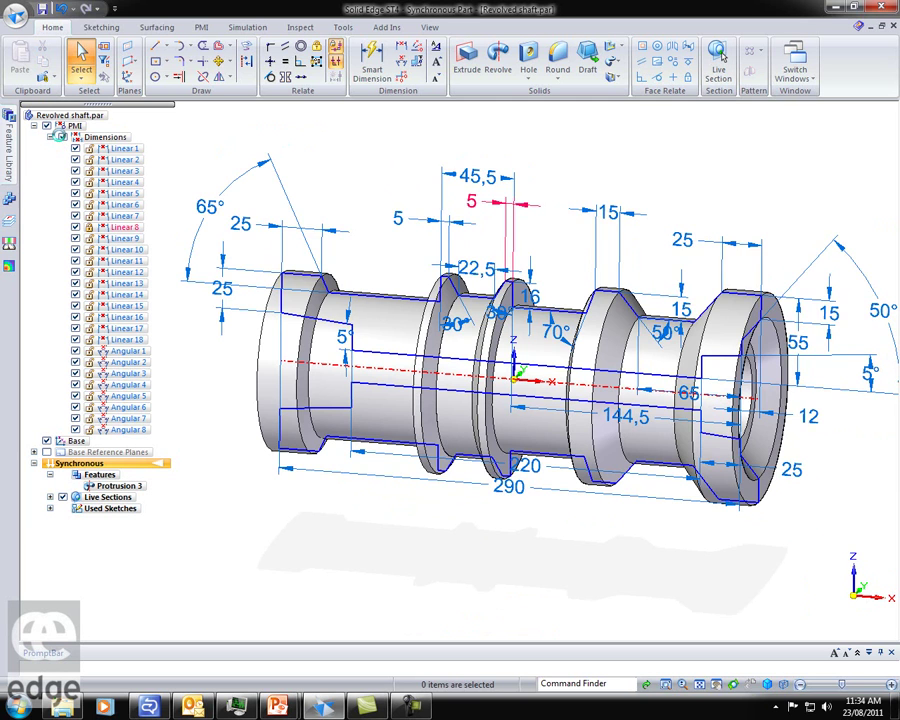
left_click(61, 136)
scroll(422, 226, "up", 2)
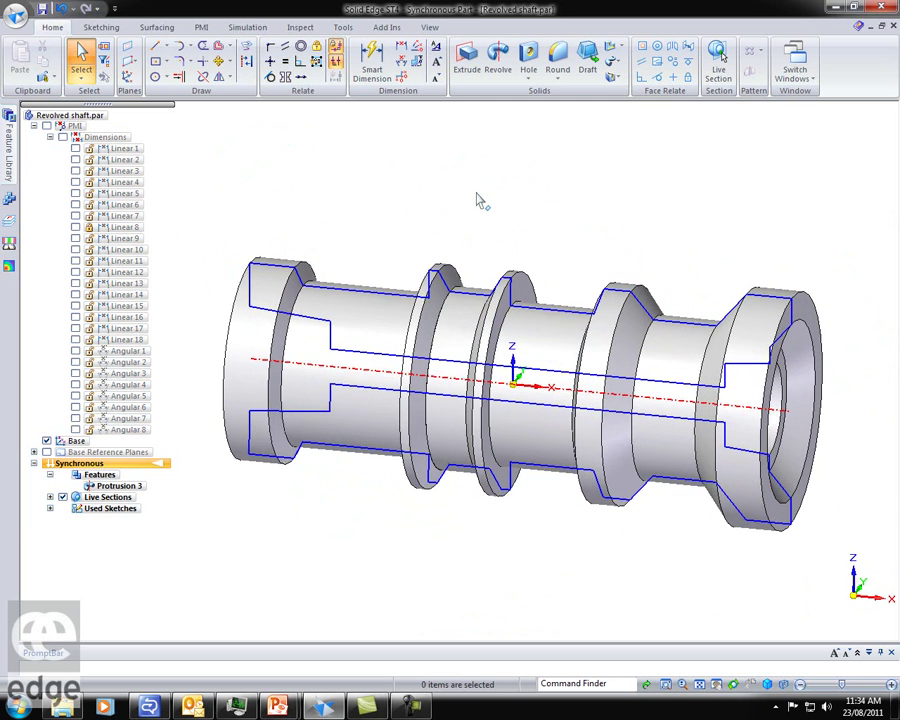
Step: Place a hole through the cylindrical section beside the second narrow collar, on a tangent plane at 90°
left_click(530, 80)
left_click(532, 92)
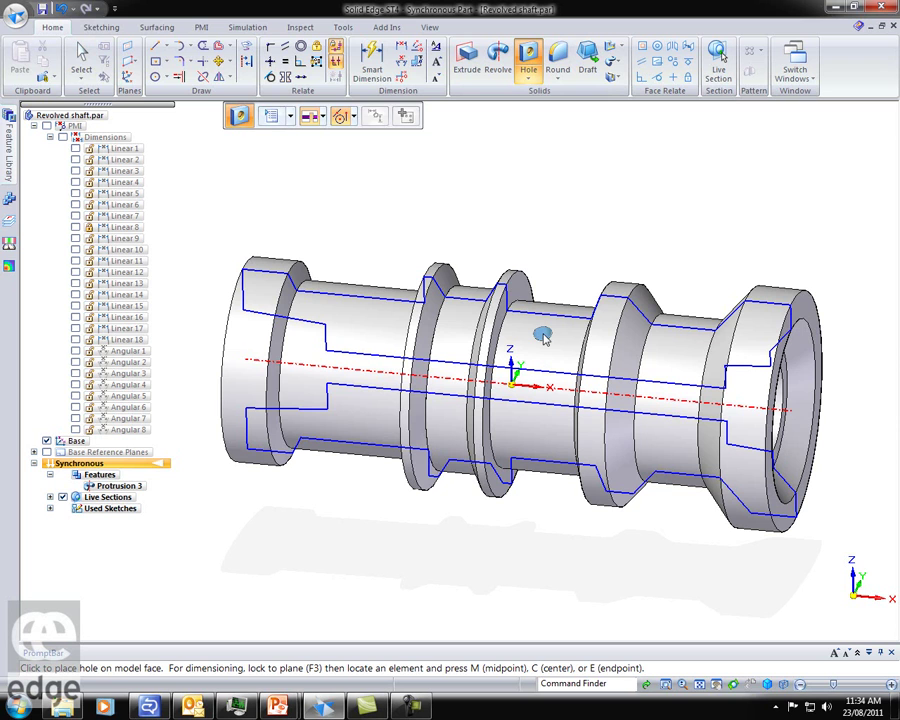
left_click(545, 339)
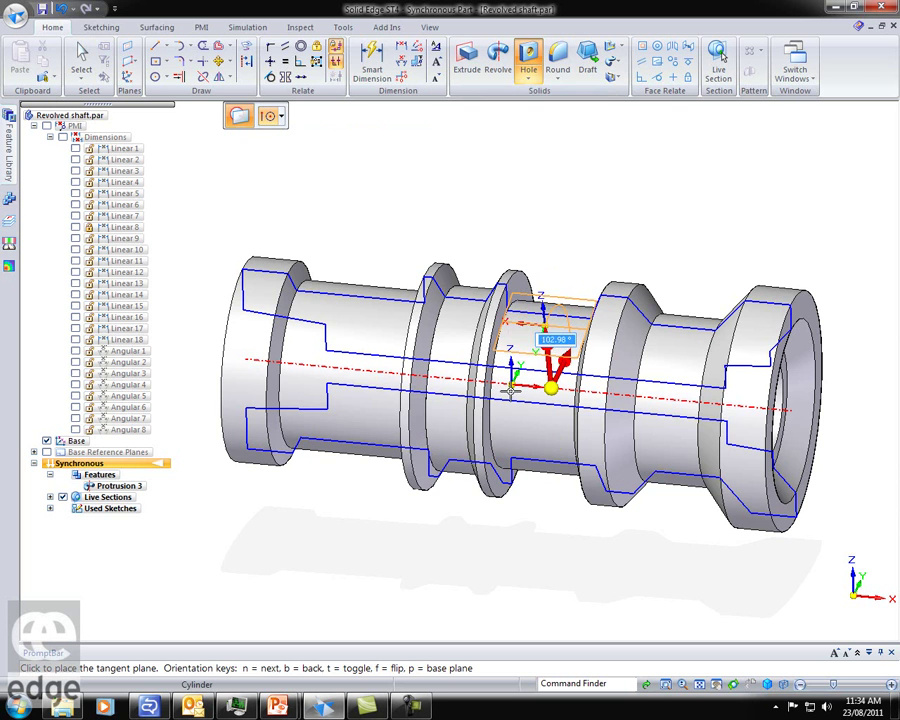
mouse_move(528, 323)
middle_mouse_down()
mouse_move(515, 336)
mouse_move(524, 328)
middle_mouse_up()
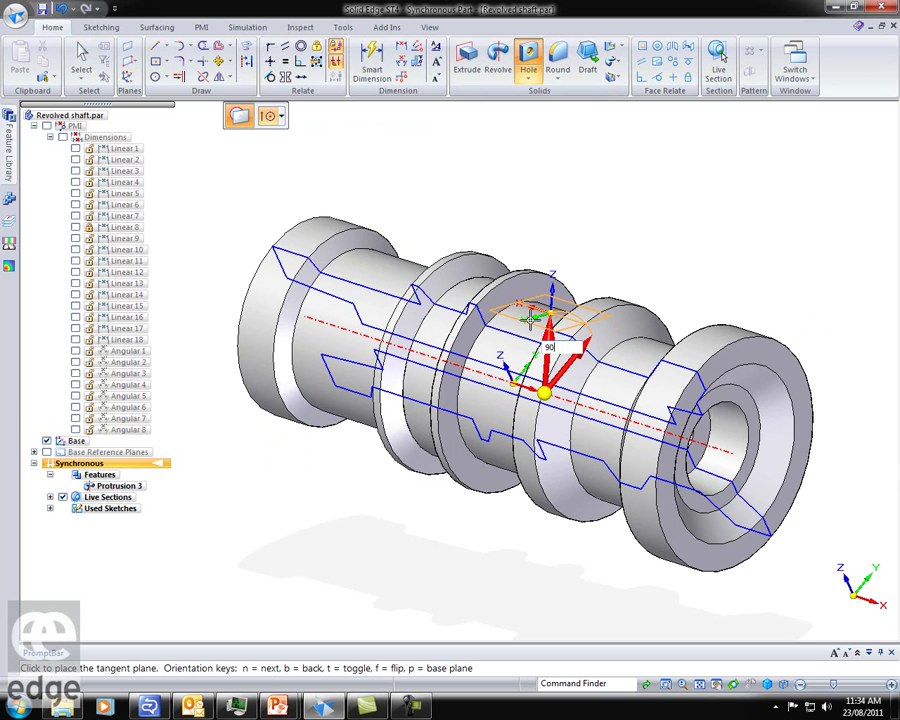
key("Return")
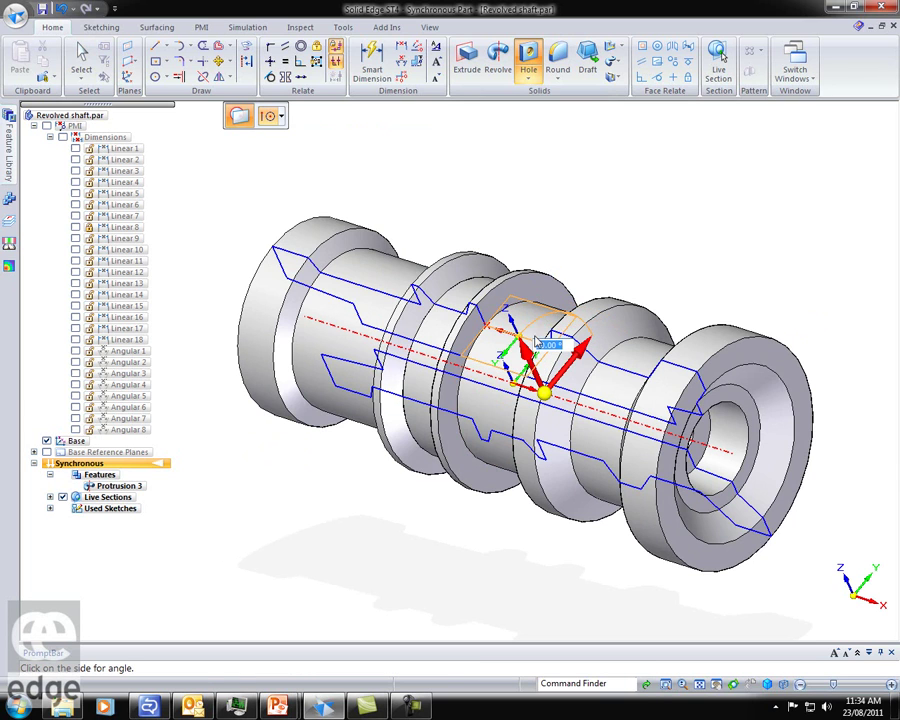
left_click(537, 345)
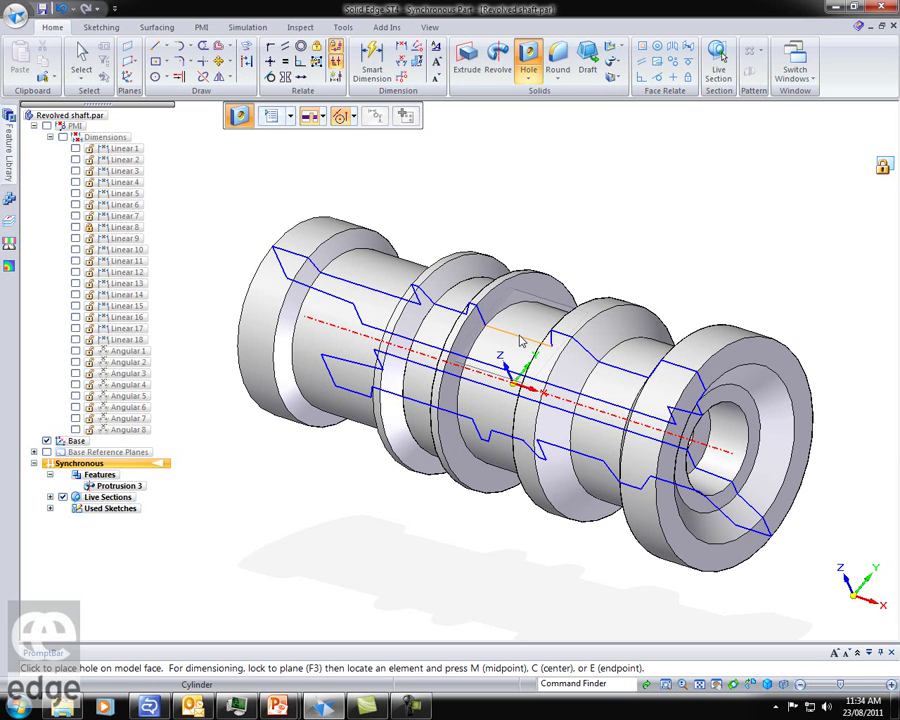
left_click(520, 341)
right_click(644, 226)
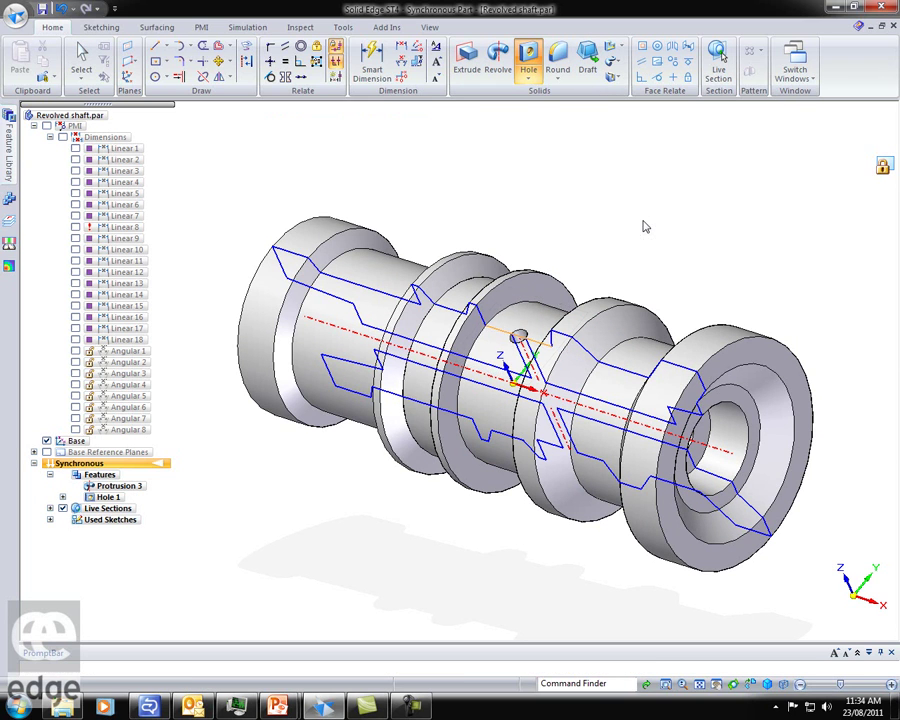
key("Escape")
Step: Begin a line sketch locked to the base XY plane and view that plane face-on
middle_click_drag(681, 235, 844, 151)
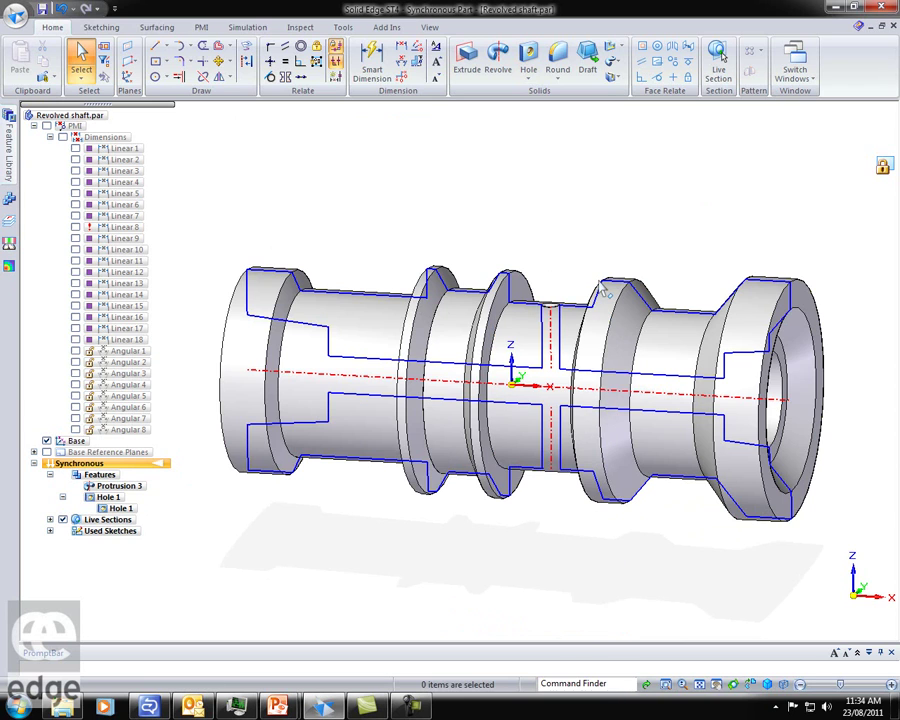
middle_click_drag(658, 168, 640, 226)
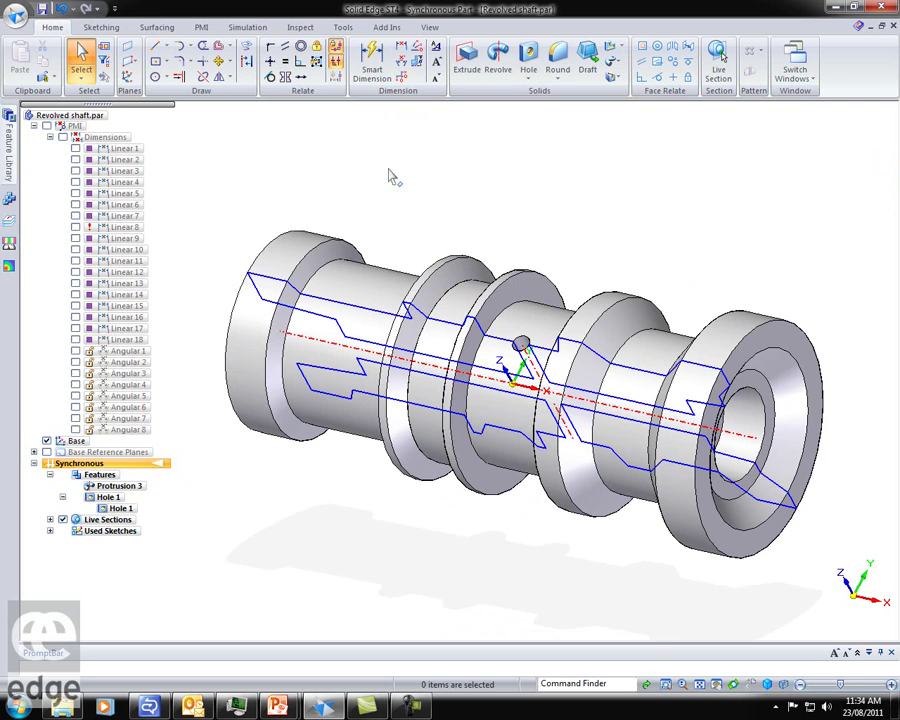
middle_click_drag(482, 197, 635, 221)
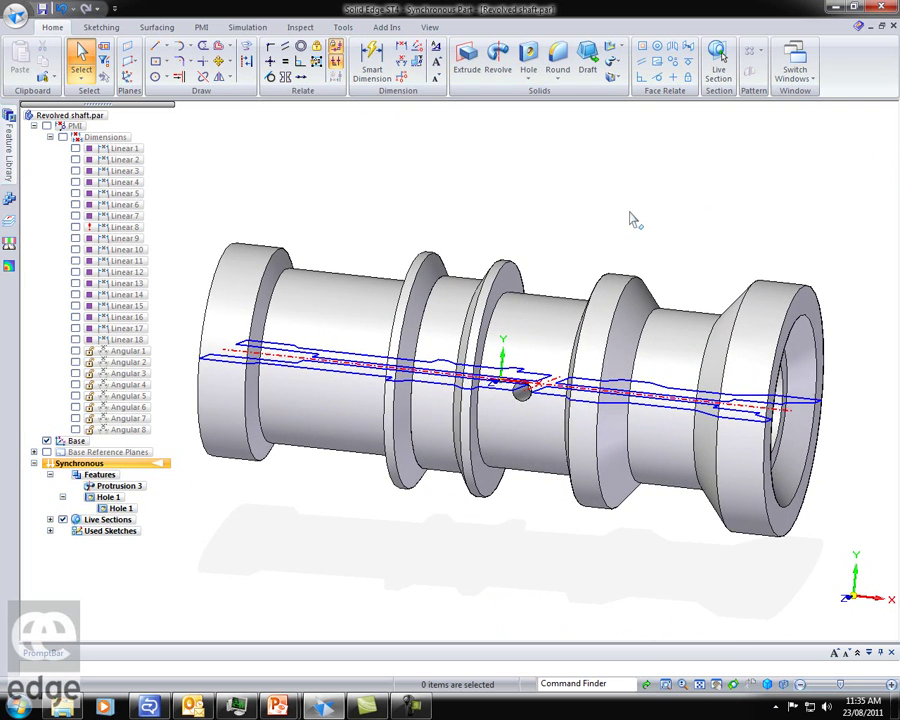
right_click_drag(628, 194, 669, 194)
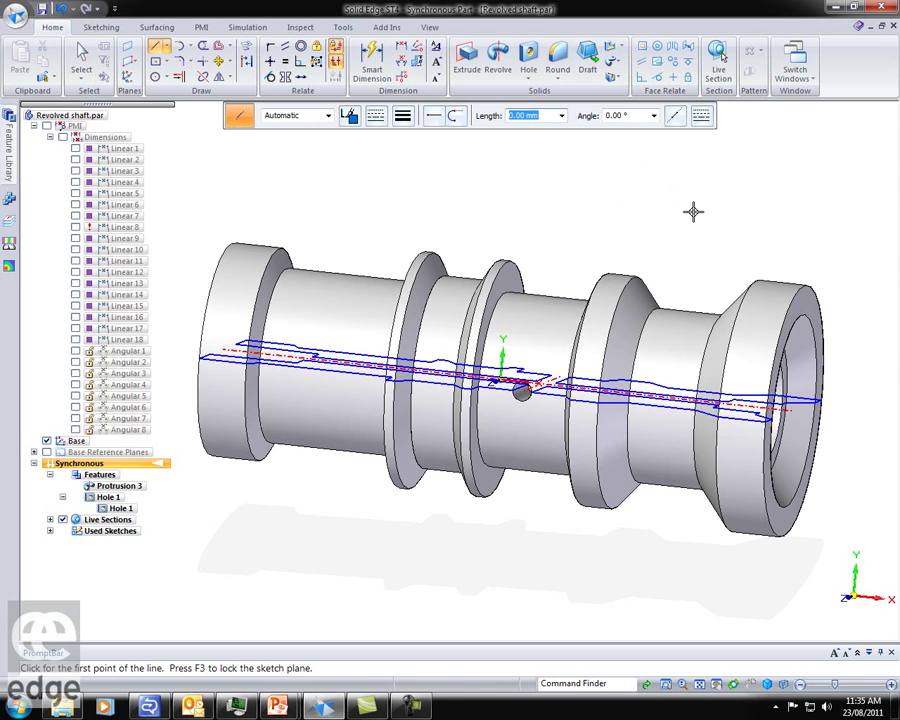
key("F3")
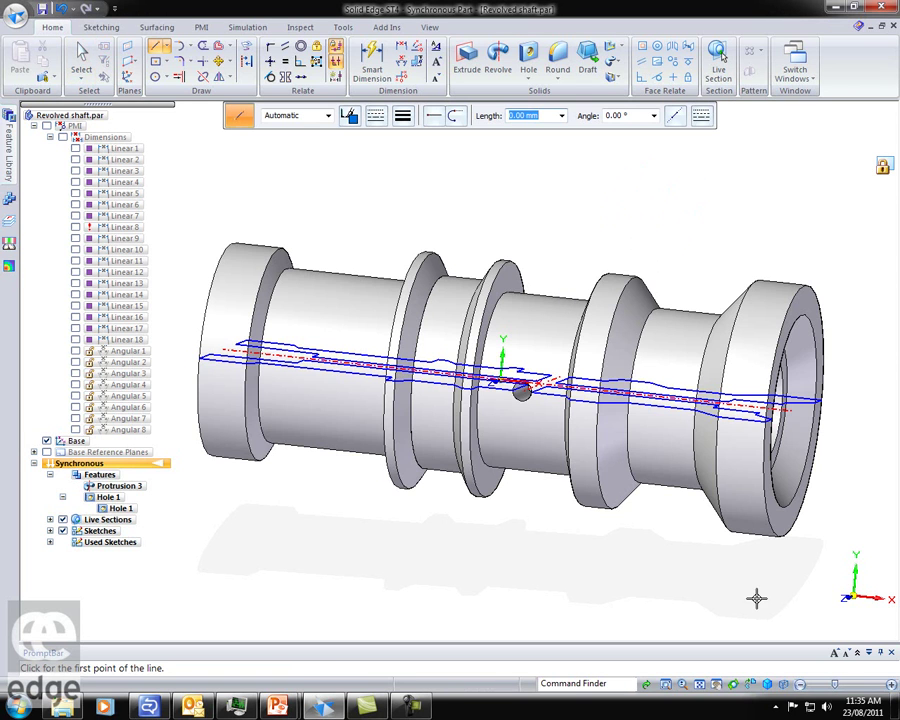
left_click(751, 685)
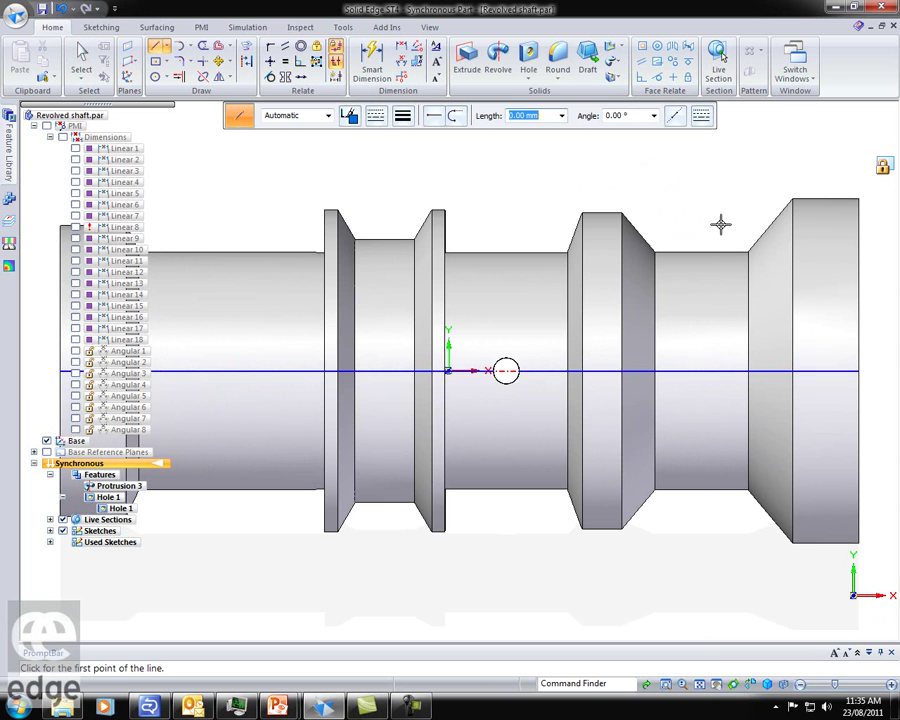
Step: Sketch a closed rectangle about 14 by 6.6 mm inward from the outer edge of the neck between the two wide collars
left_click(687, 253)
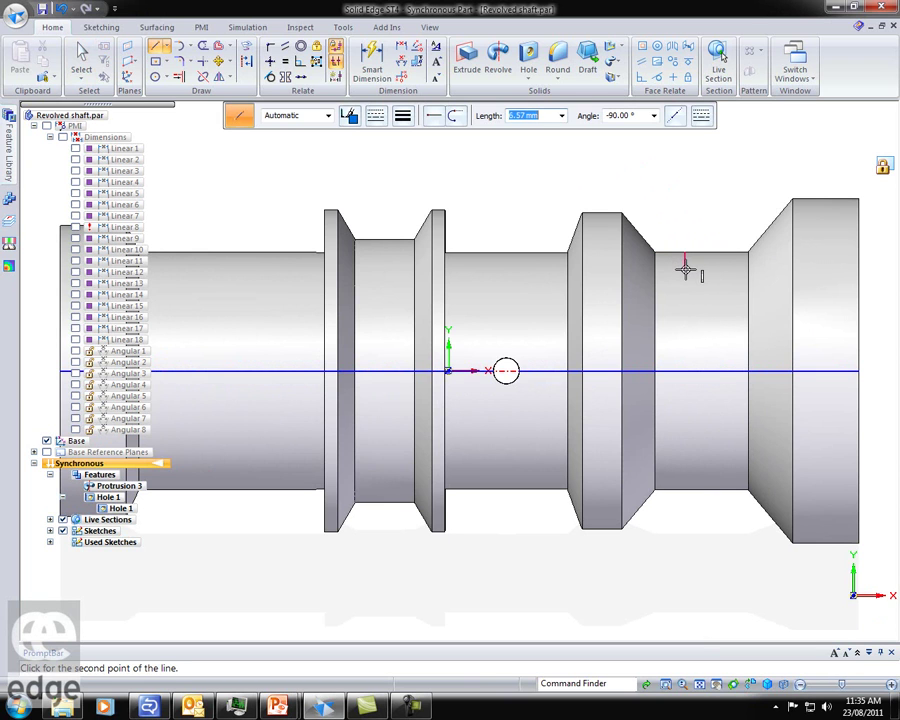
left_click(722, 268)
left_click(722, 252)
left_click(684, 251)
Step: Dimension the rectangle's length along the shaft with Smart Dimension and set it to 20 mm
right_click(707, 202)
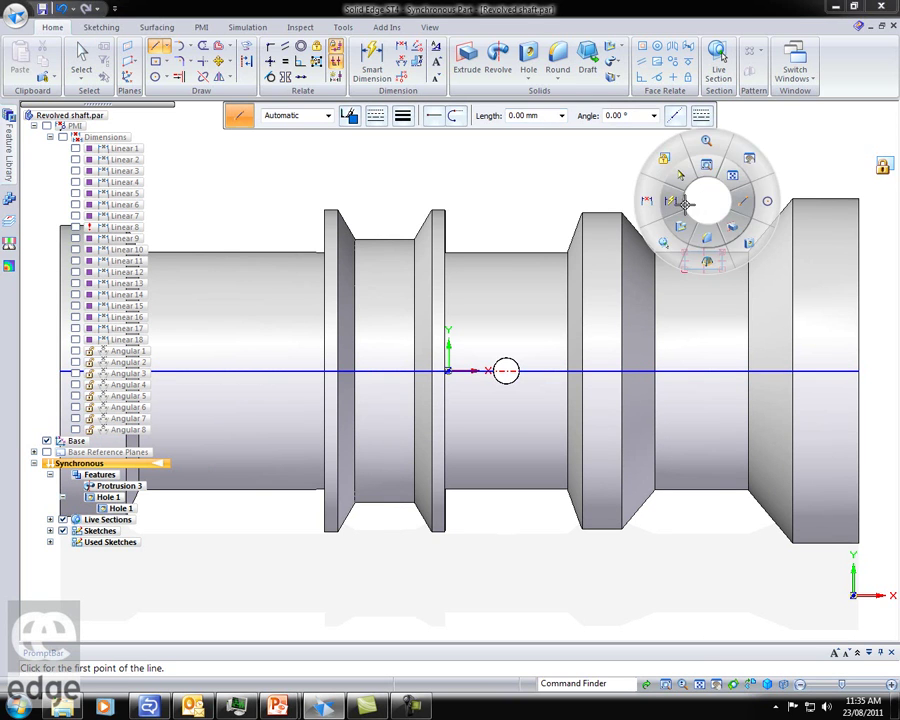
left_click(688, 200)
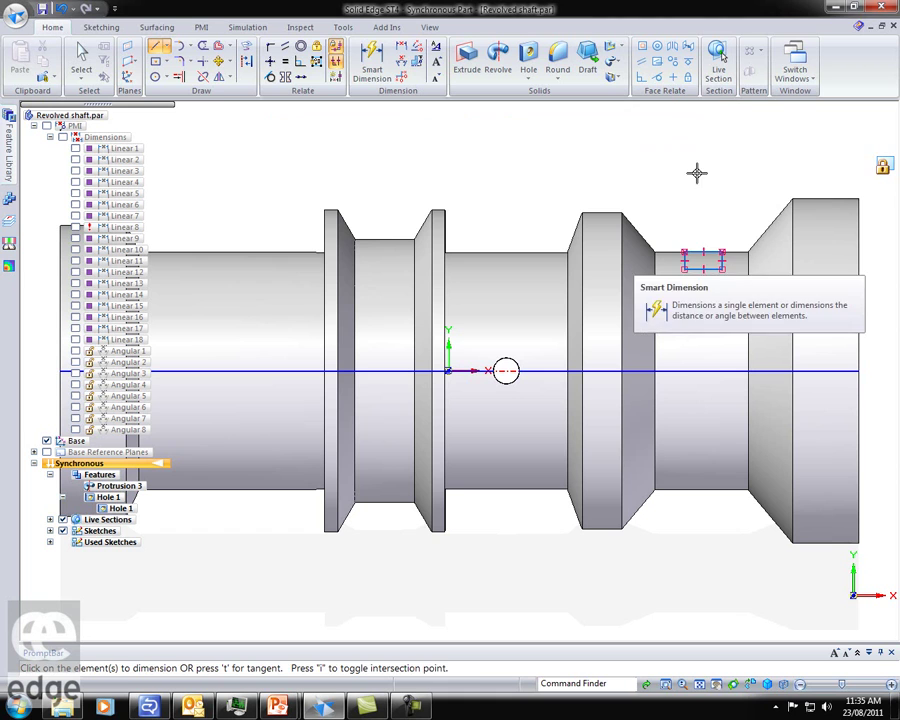
left_click(698, 269)
left_click(697, 306)
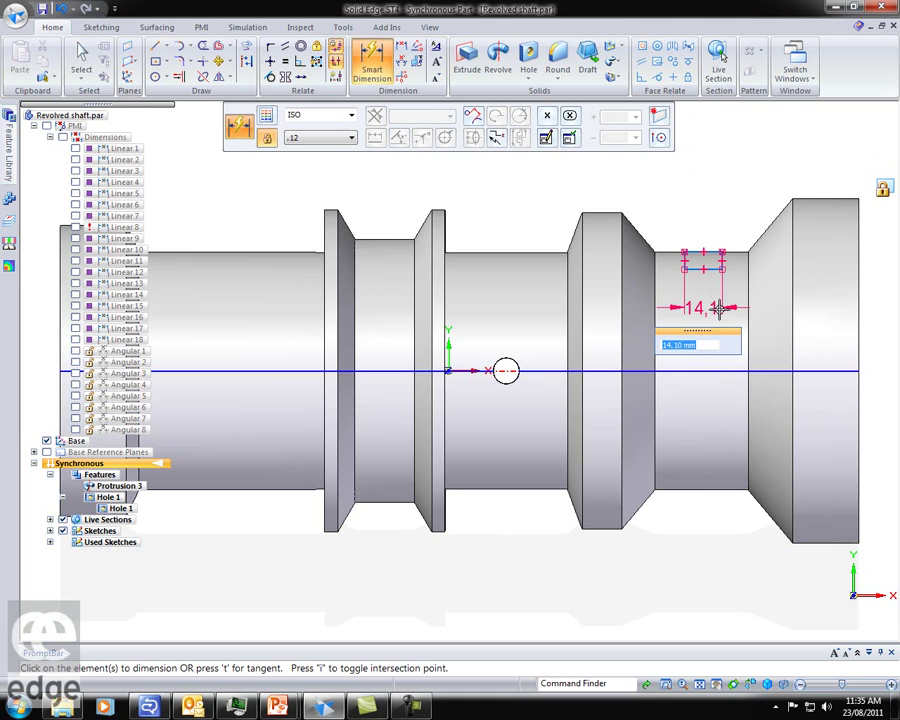
type("20")
key("Return")
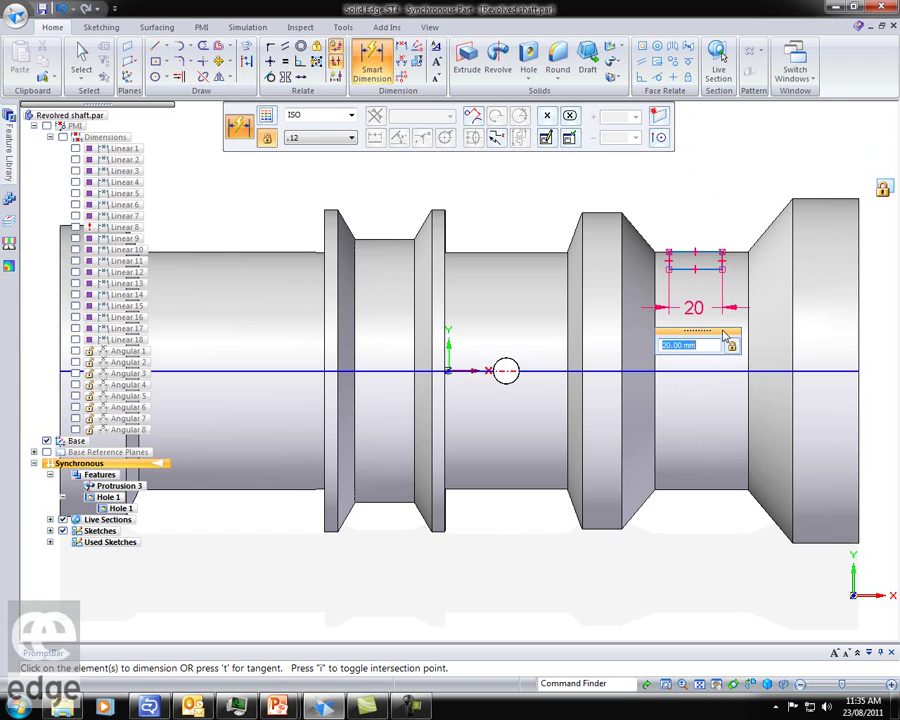
Step: Dimension the rectangle's depth and set it to 5 mm
left_click(707, 251)
left_click(747, 257)
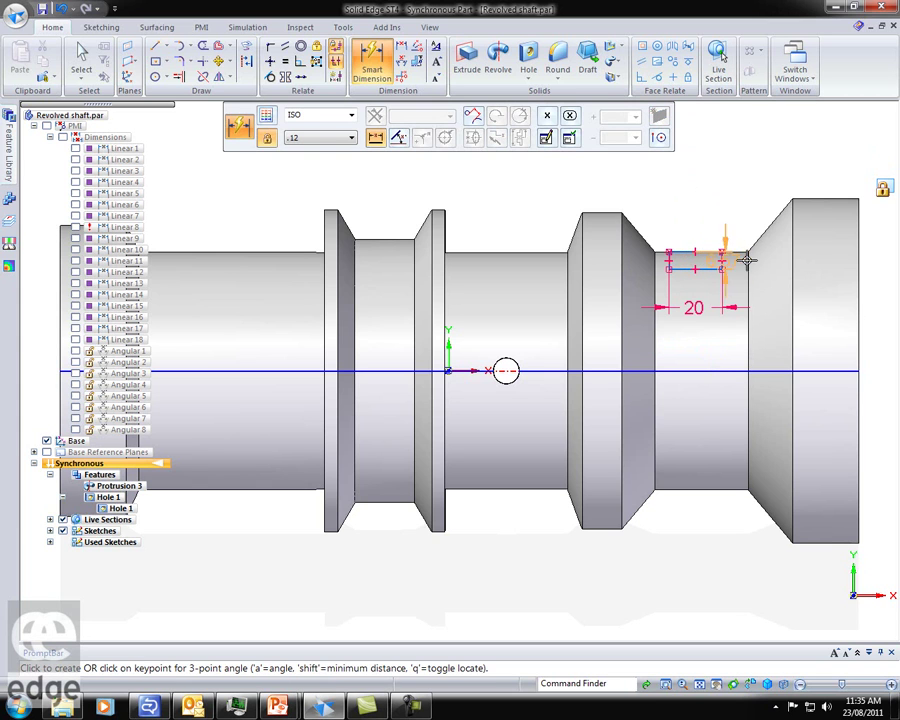
left_click(738, 193)
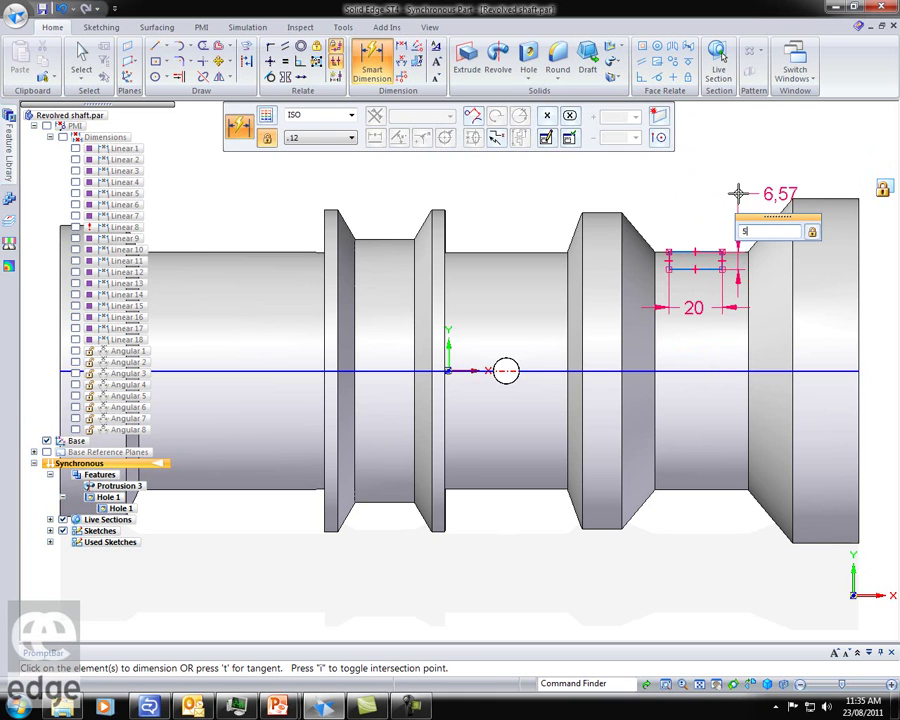
type("5")
key("Return")
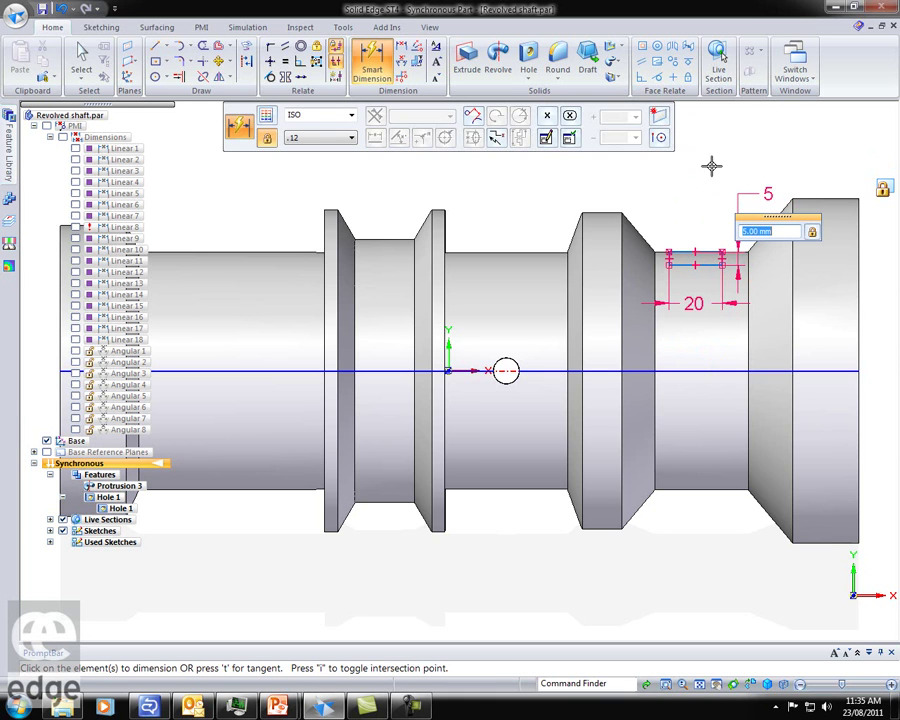
key("Escape")
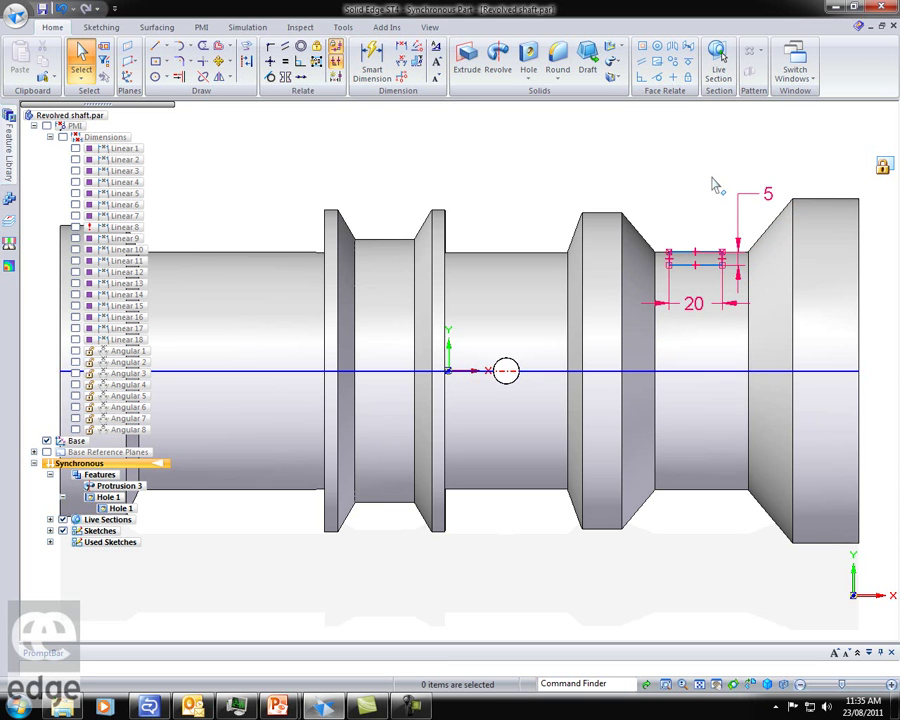
Step: Cut a groove around the shaft by revolving the rectangular region 360° about the base X axis
key("ctrl+i")
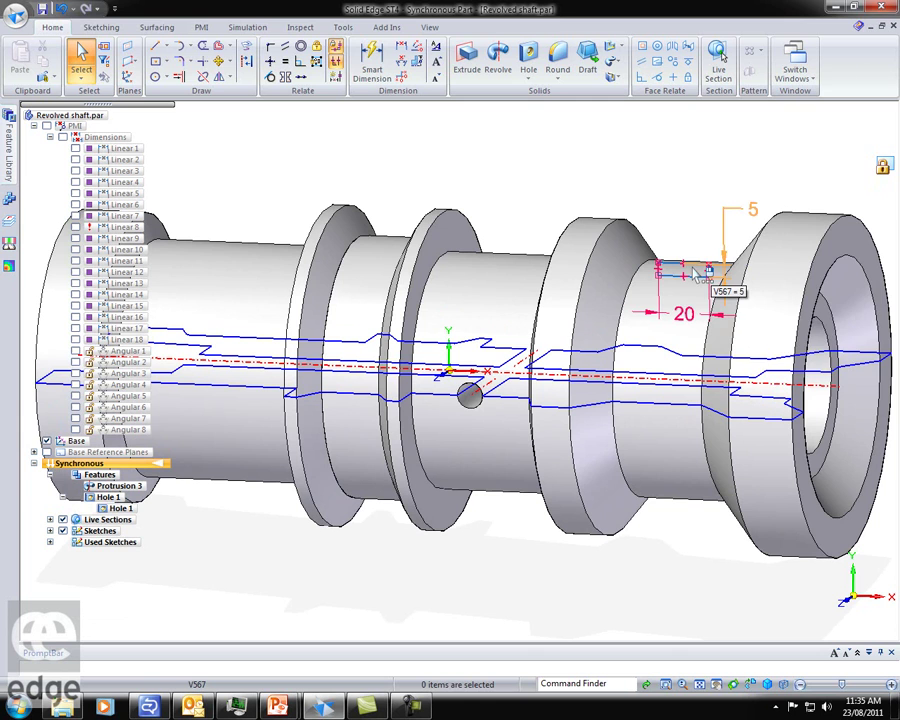
right_click(694, 273)
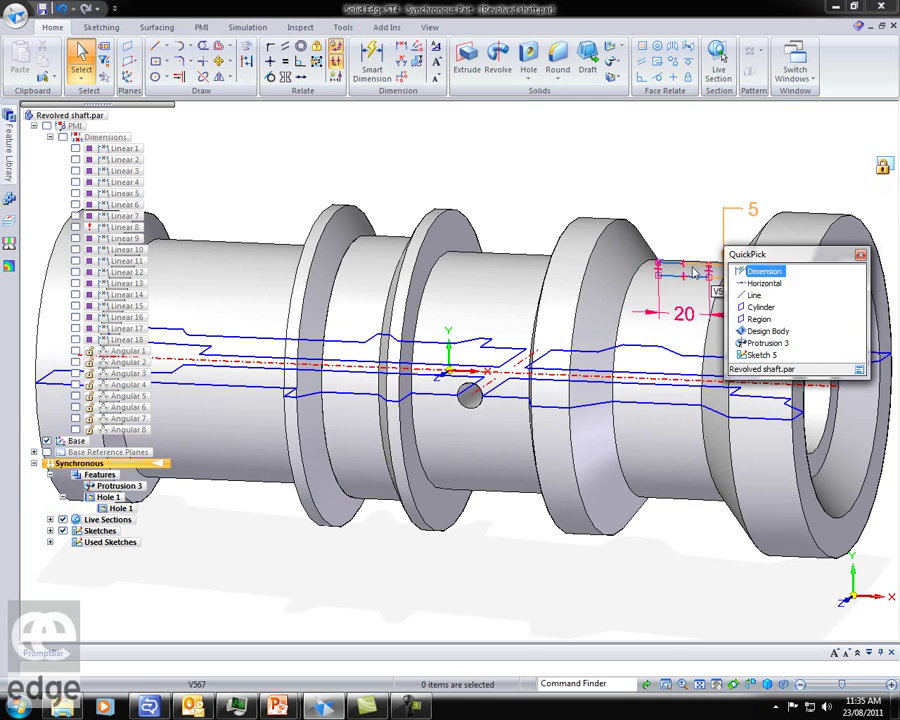
left_click(760, 319)
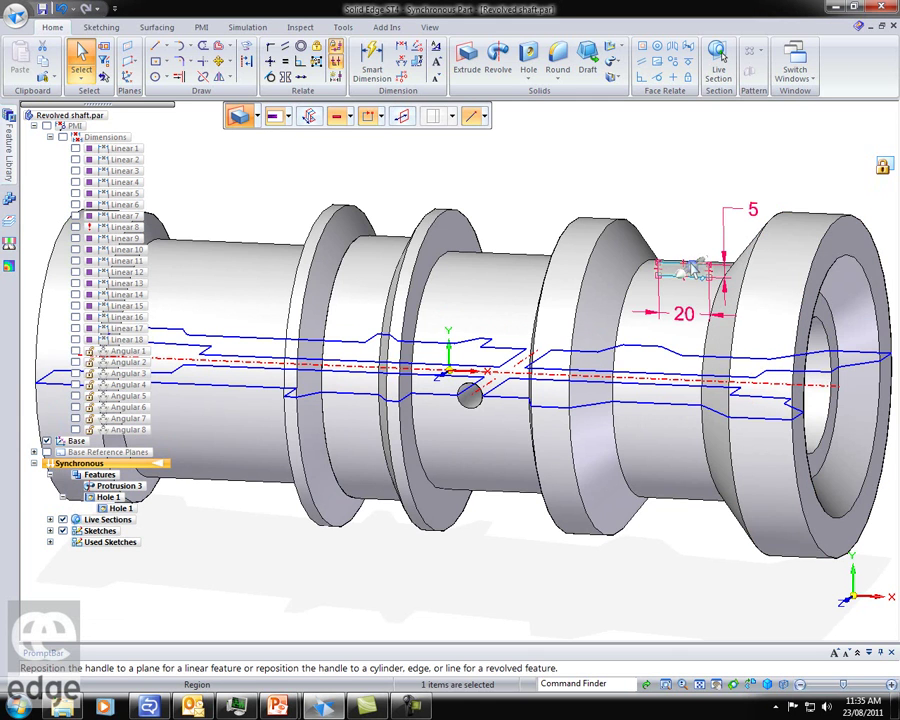
left_click(468, 374)
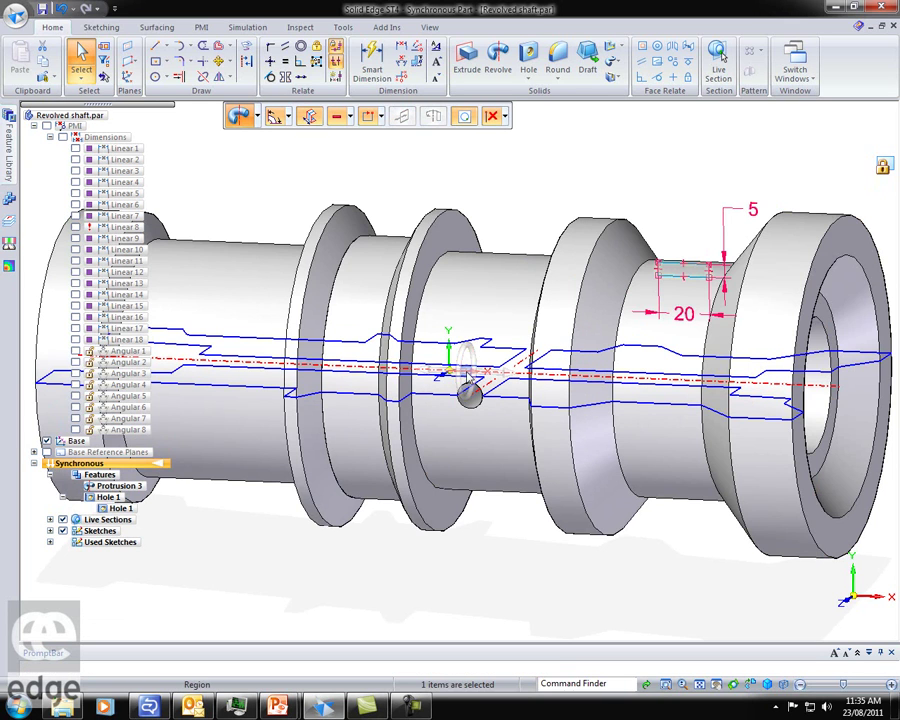
left_click(470, 368)
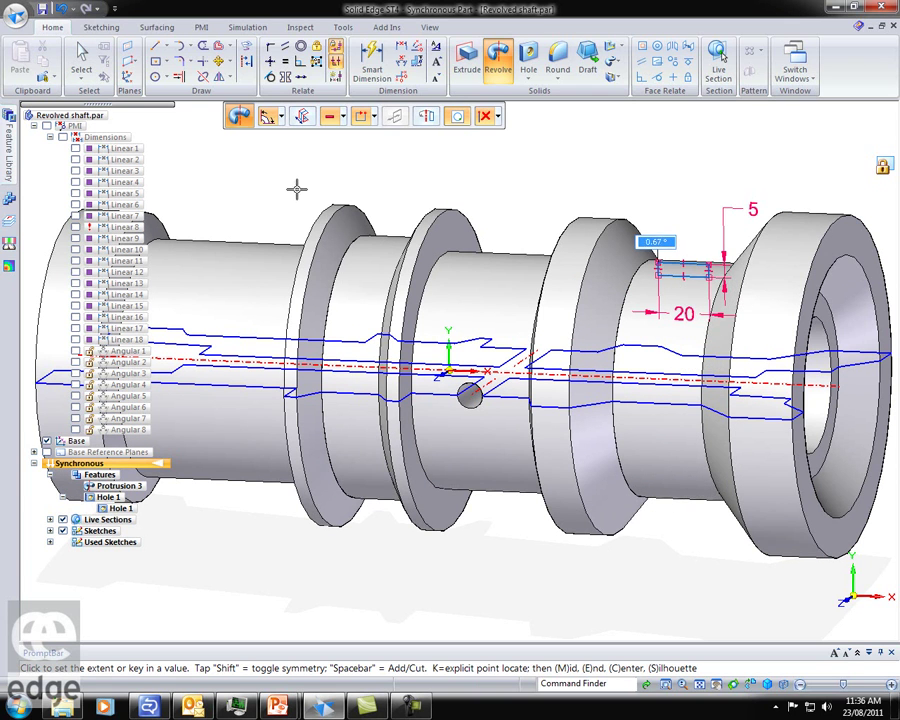
left_click(282, 116)
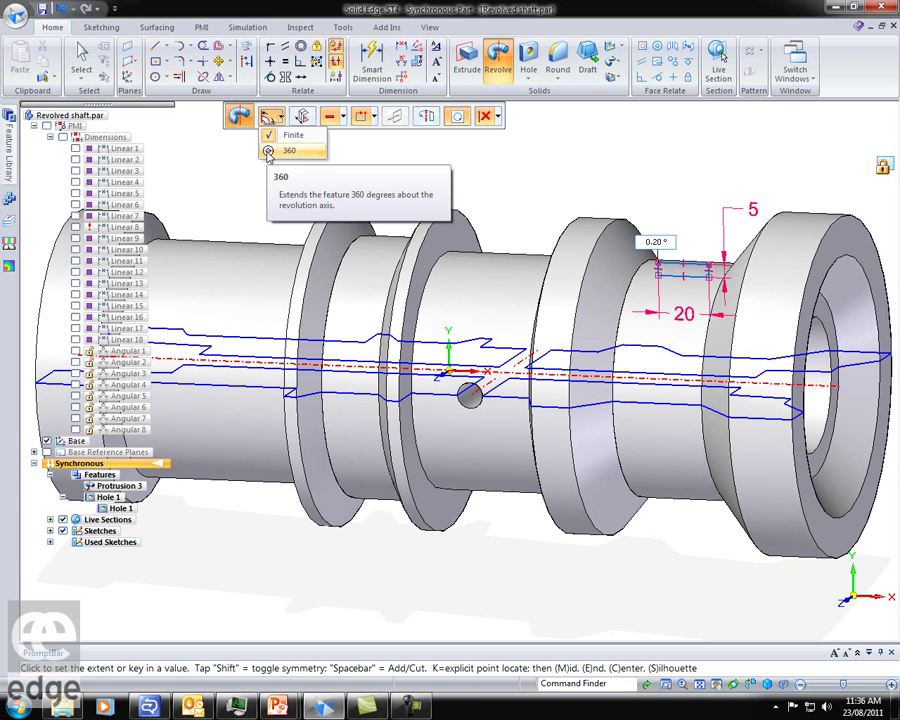
left_click(266, 148)
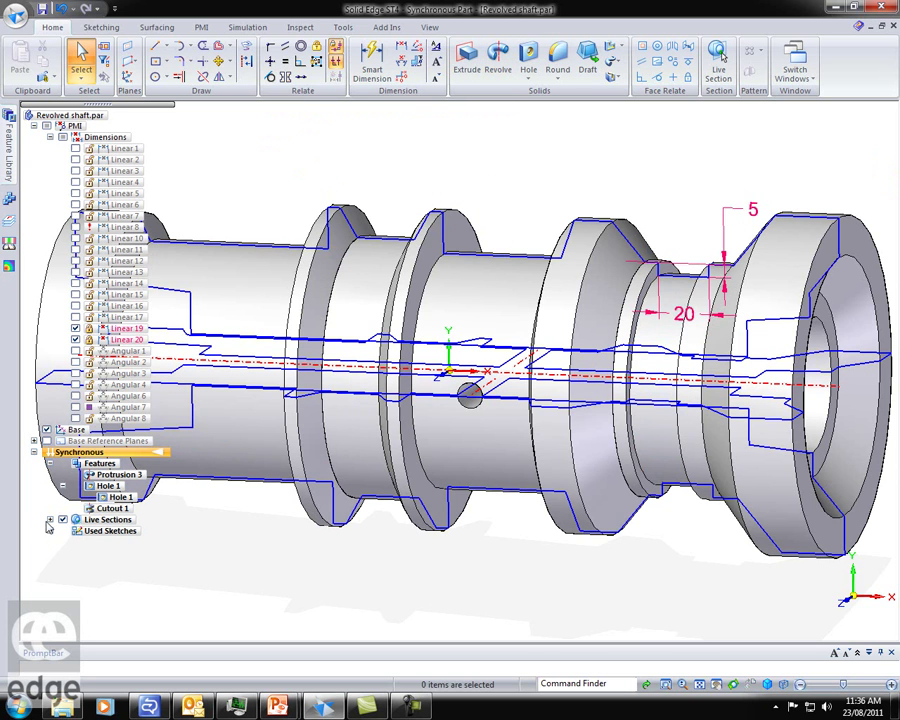
Step: Expand the shaft's live sections and hide the horizontal section
left_click(50, 520)
left_click(75, 531)
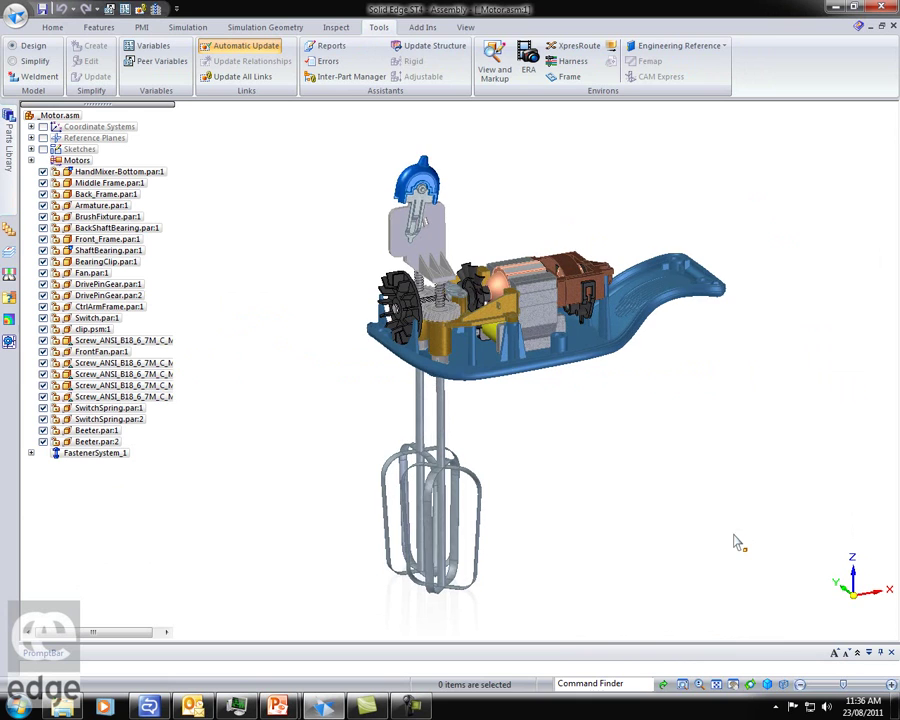
Step: Activate all components of the _Motor.asm assembly
scroll(735, 540, "up", 5)
scroll(737, 540, "up", 5)
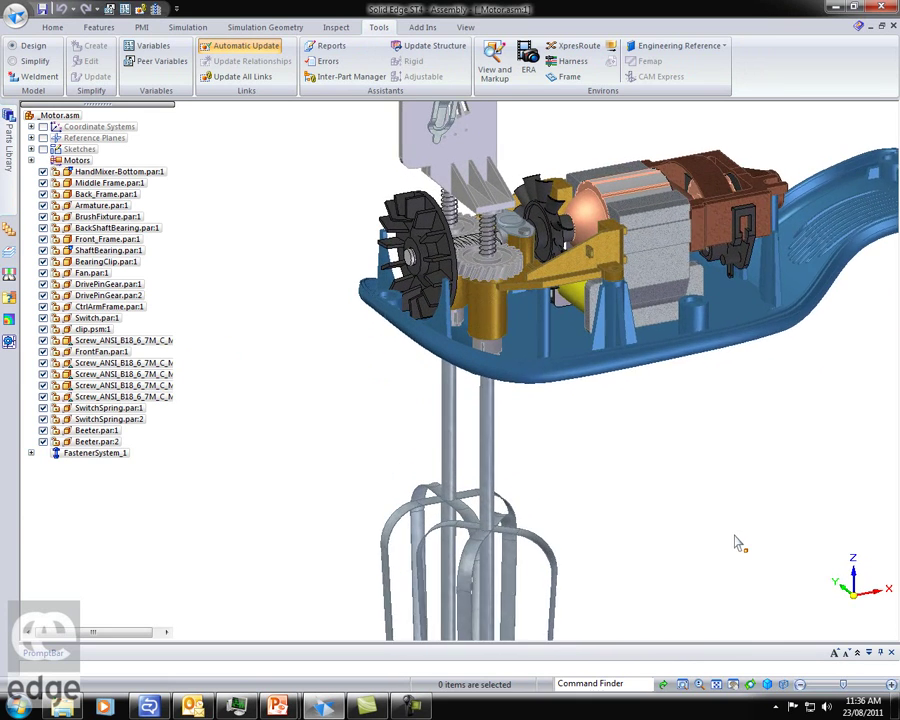
left_click(58, 116)
right_click(58, 116)
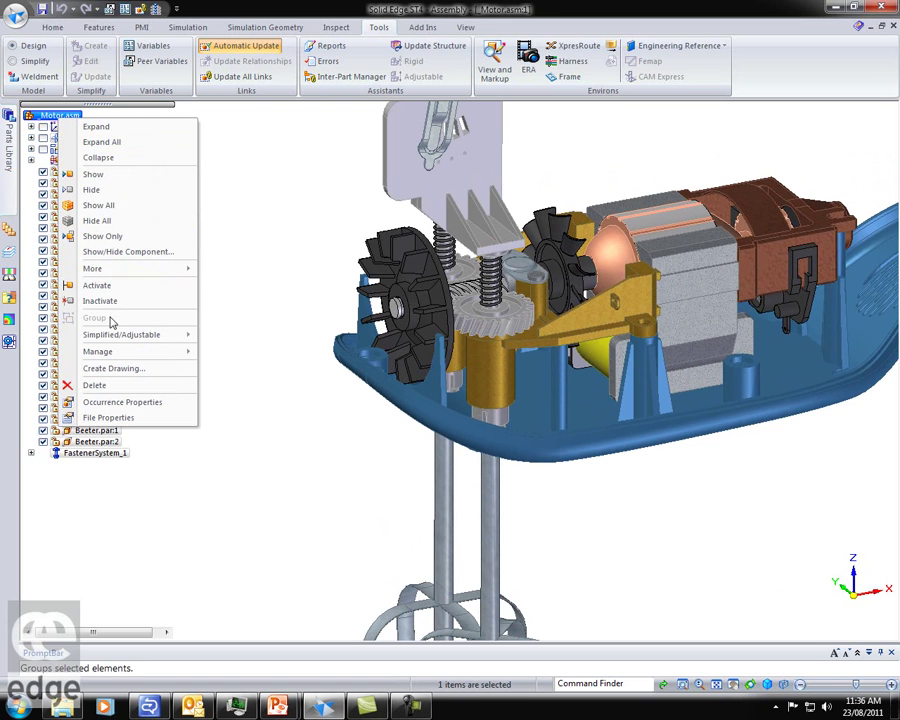
left_click(95, 288)
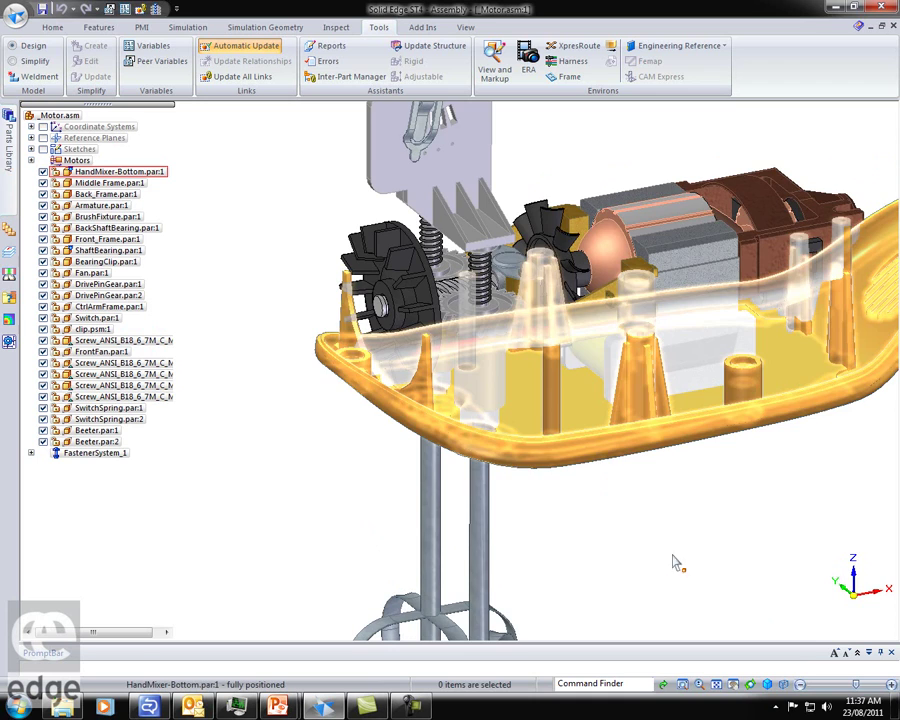
scroll(736, 588, "up", 6)
scroll(743, 586, "up", 2)
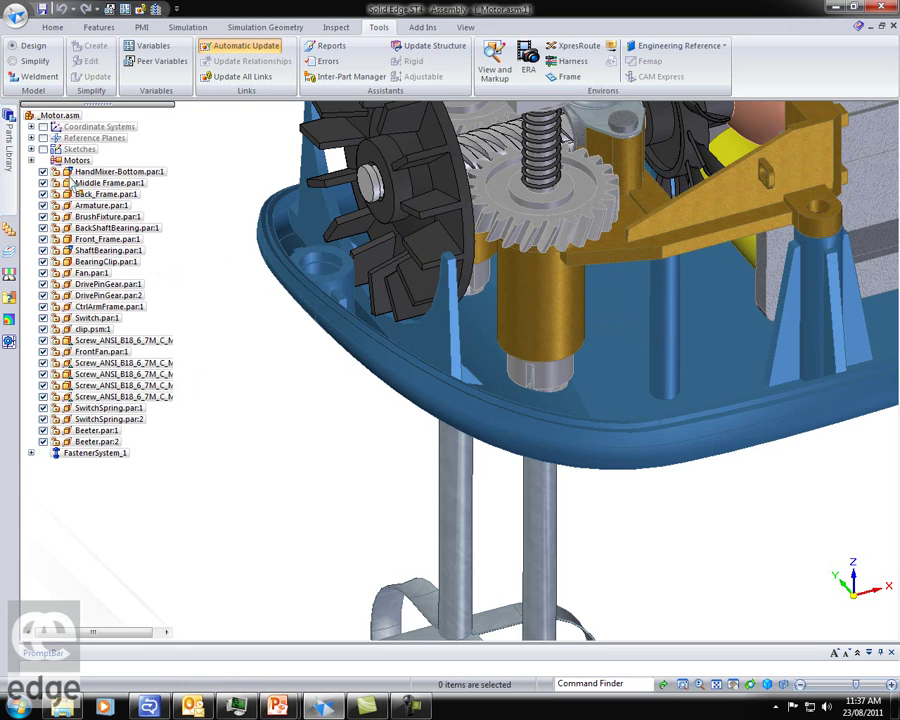
left_click(97, 243)
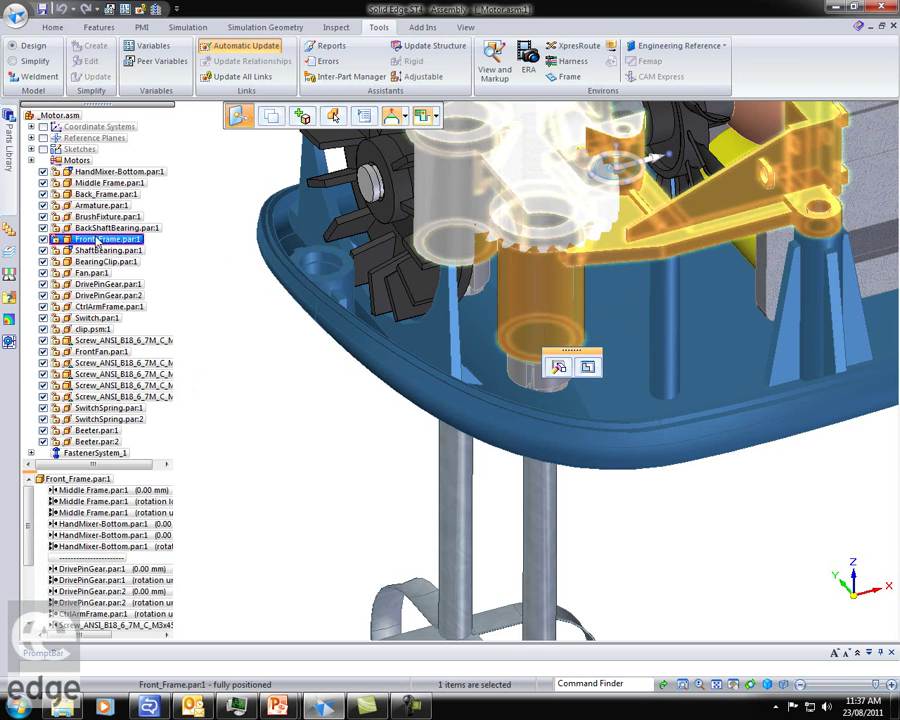
right_click(112, 239)
left_click(139, 290)
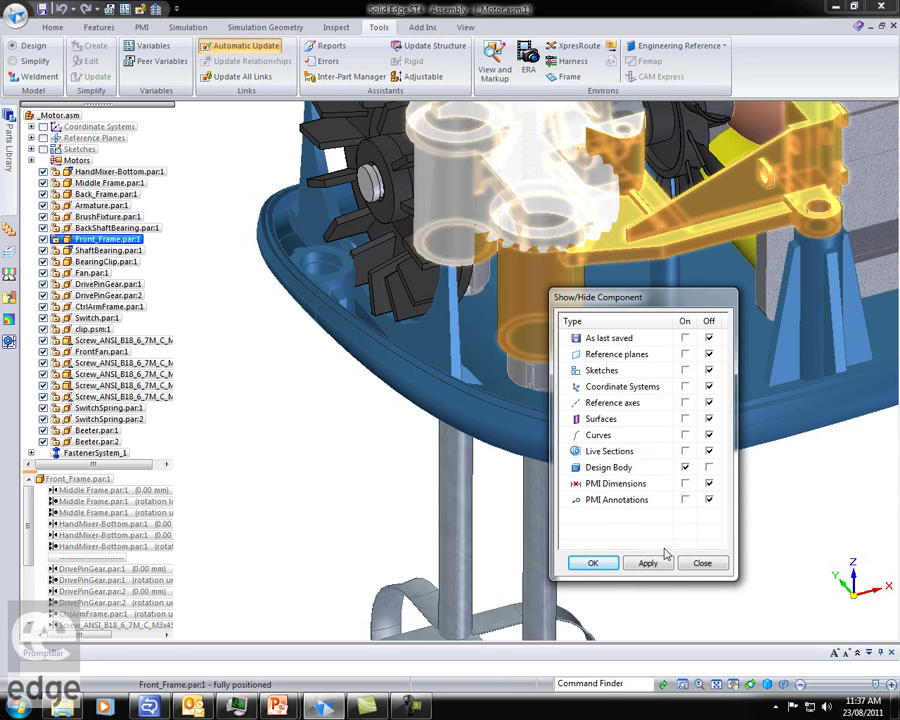
left_click(592, 563)
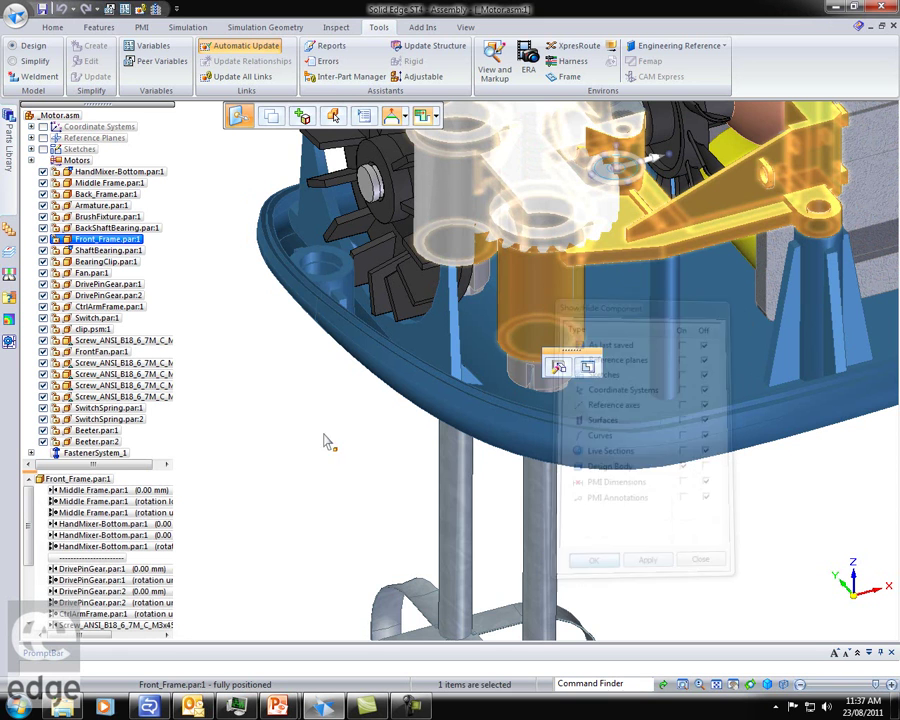
Step: Show only Front_Frame.par:1 in the assembly and turn HandMixer-Bottom.par:1 back on beside it
right_click(116, 240)
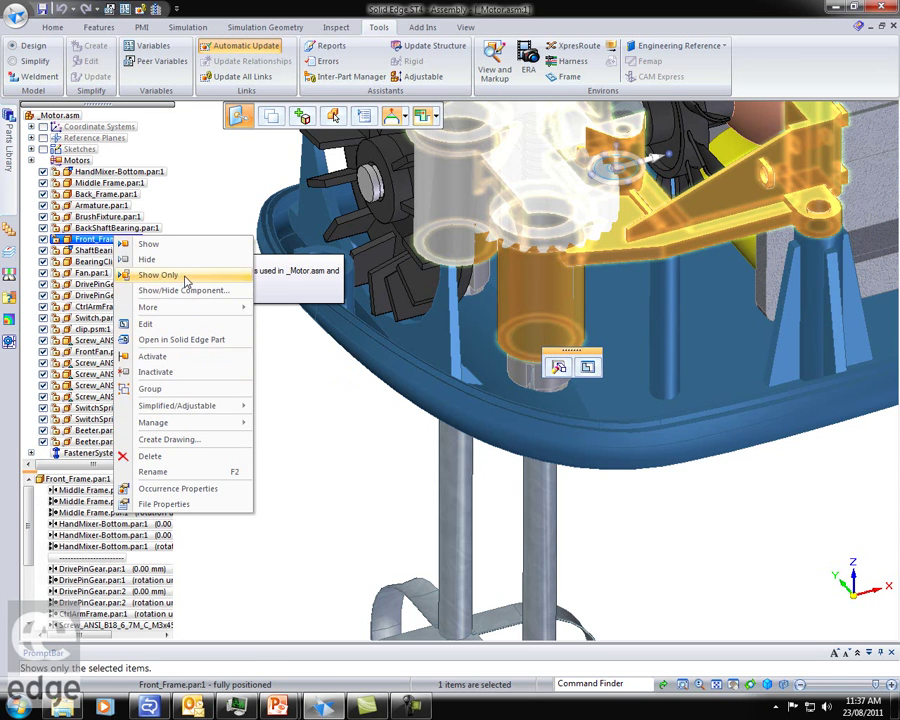
left_click(160, 275)
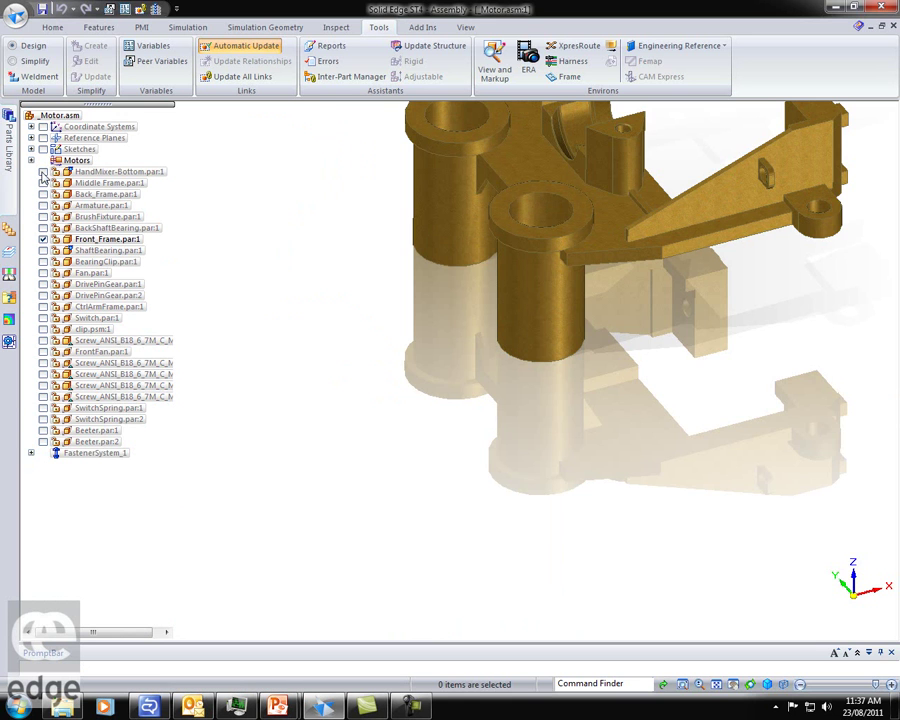
left_click(43, 172)
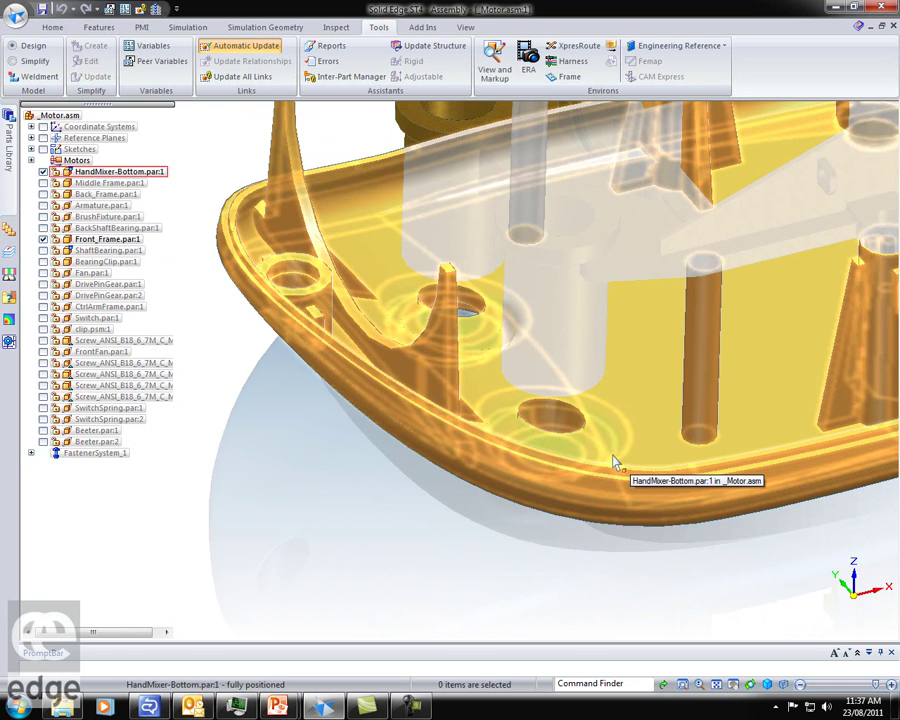
Step: Edit the blue HandMixer-Bottom housing in place within the motor assembly
right_click(614, 460)
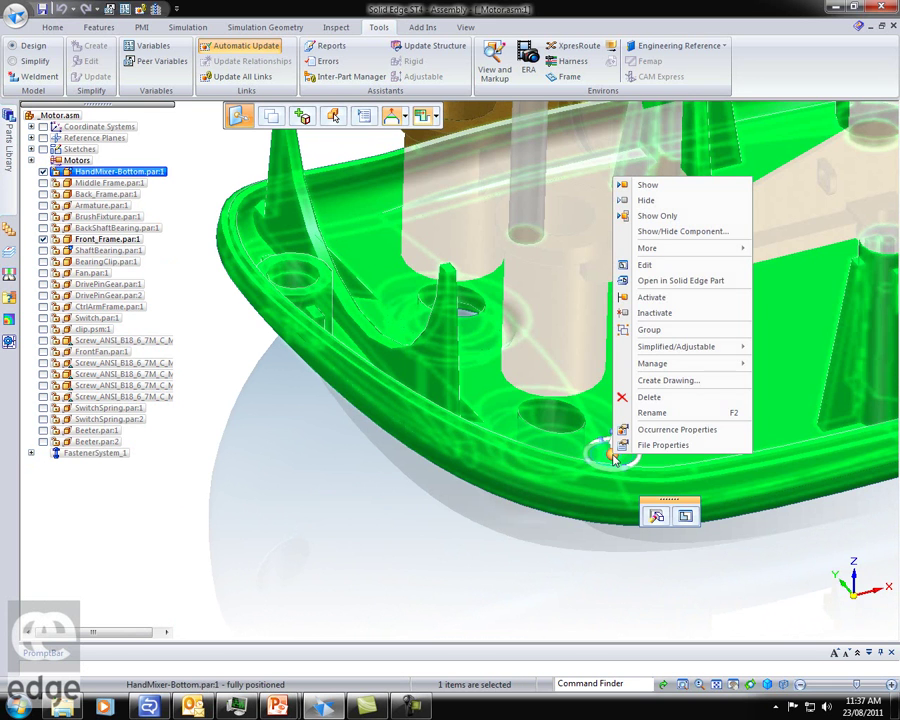
left_click(645, 265)
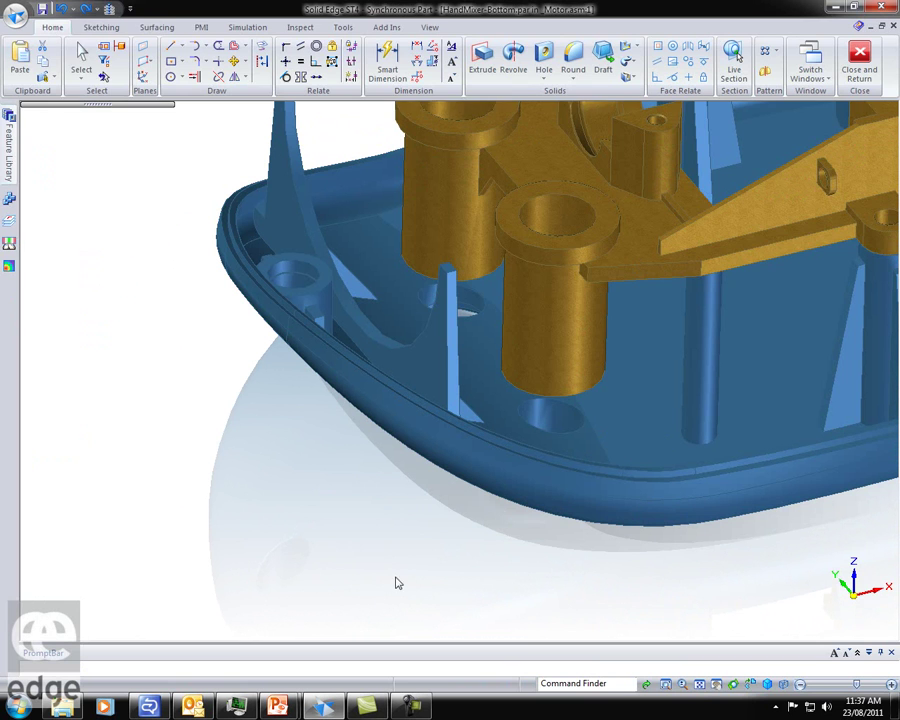
left_click(107, 10)
middle_click_drag(427, 608, 557, 597)
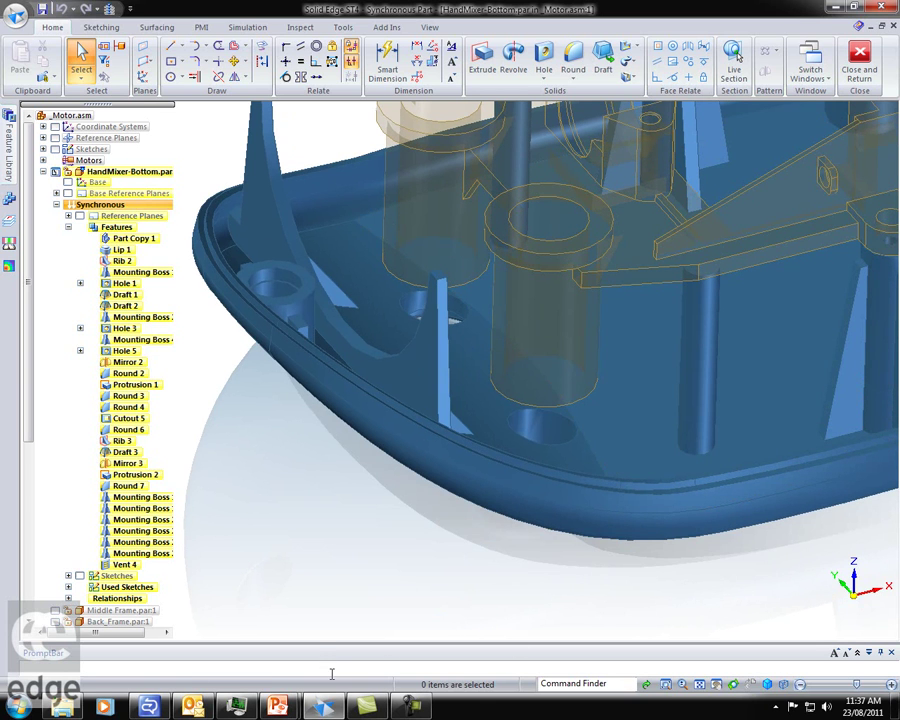
Step: Extrude the lower ring faces of the front frame's two tubes down to the housing floor with a Through Next extent
right_click(325, 565)
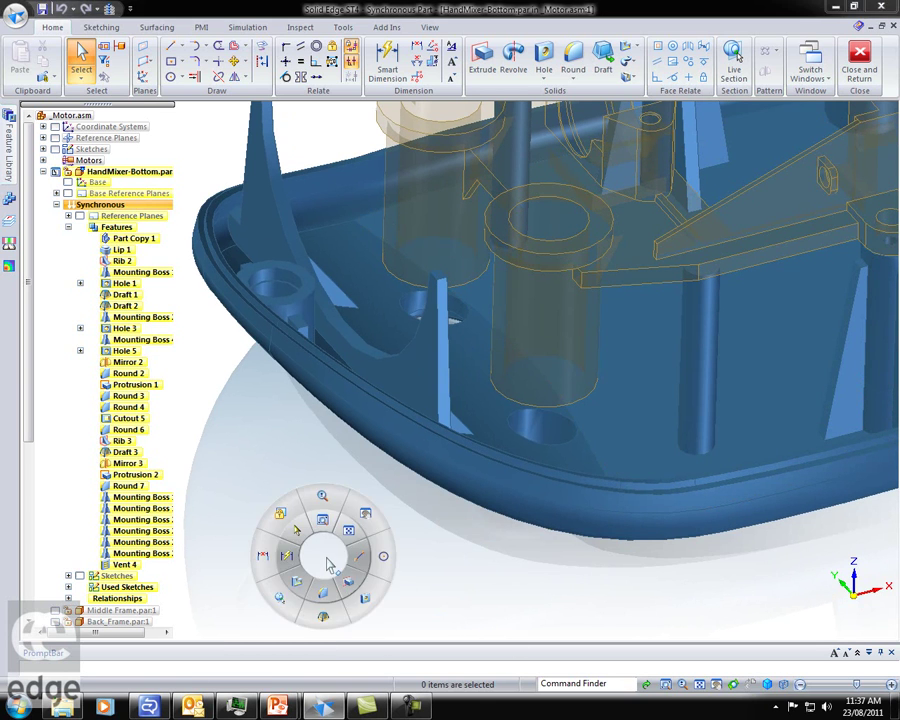
left_click(362, 597)
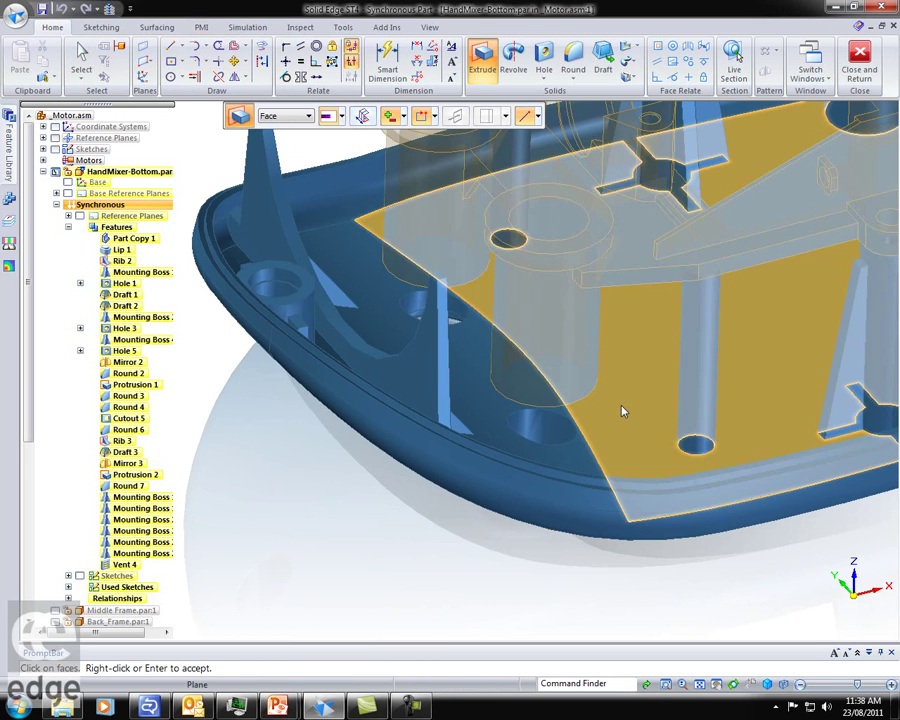
left_click(590, 377)
left_click(478, 258)
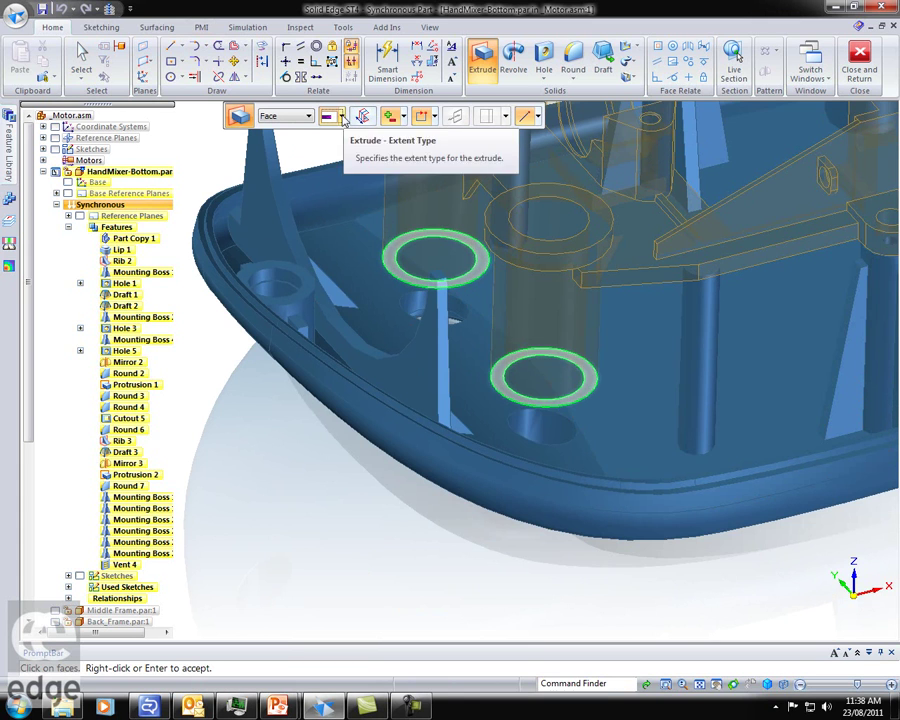
left_click(341, 117)
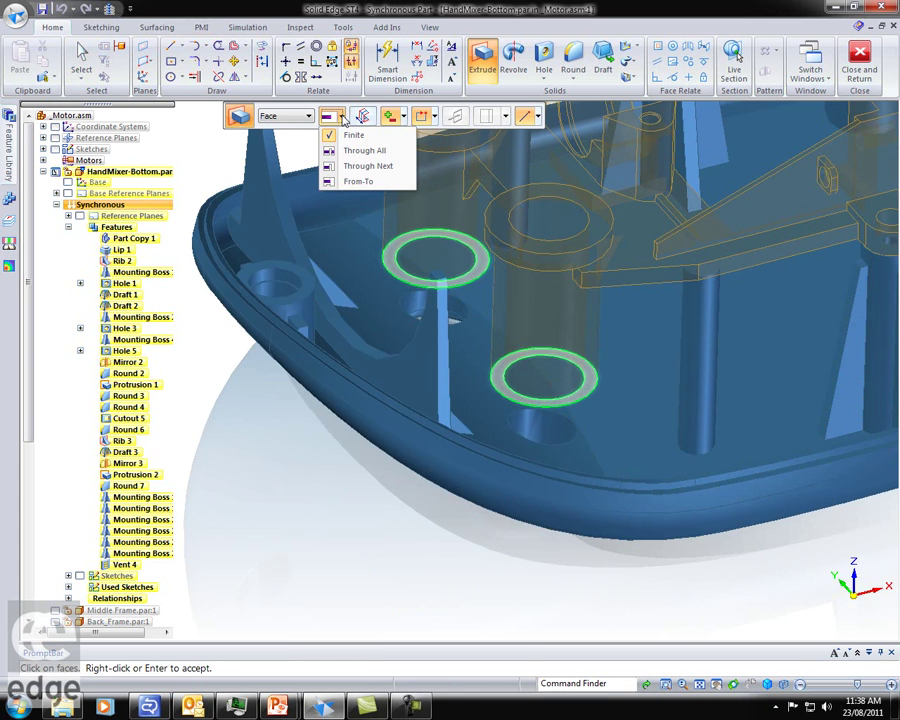
left_click(364, 166)
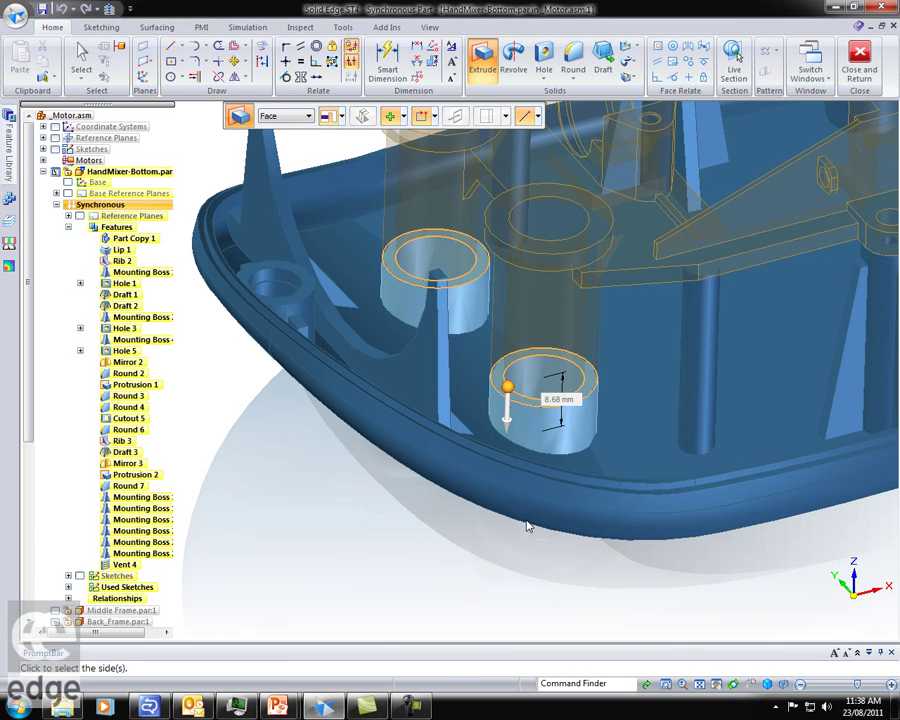
left_click(455, 560)
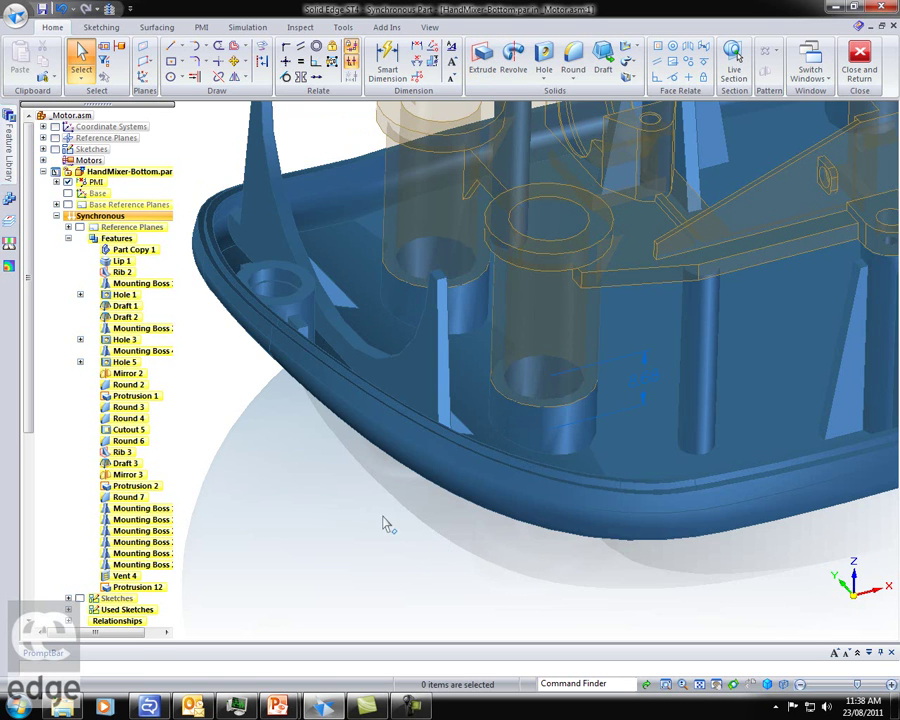
Step: Hide the surrounding assembly parts and round the base edges of both new bosses with a 3 mm radius
left_click(109, 9)
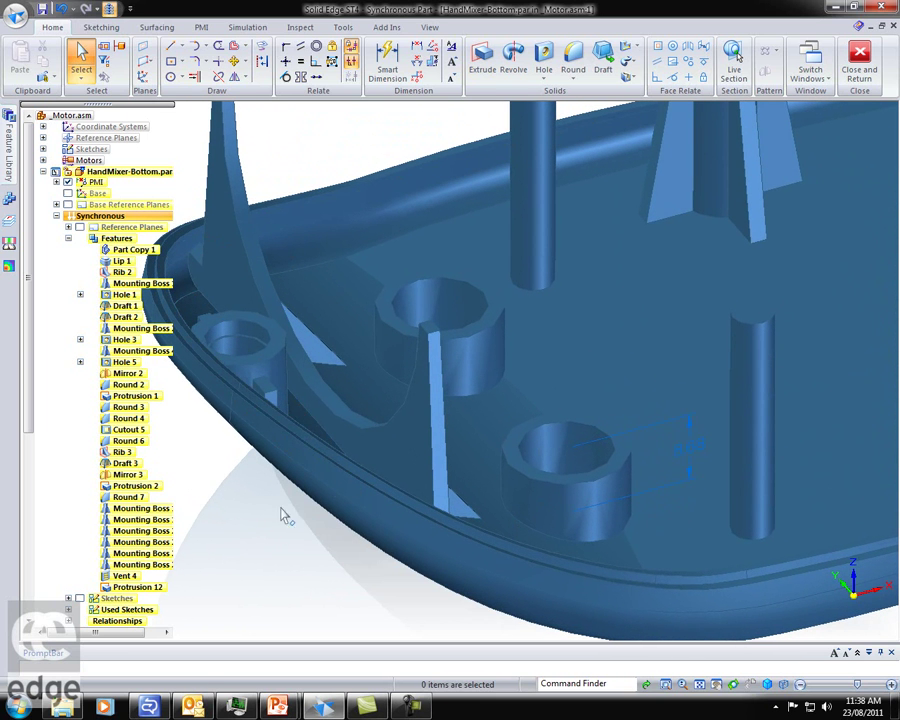
right_click(277, 540)
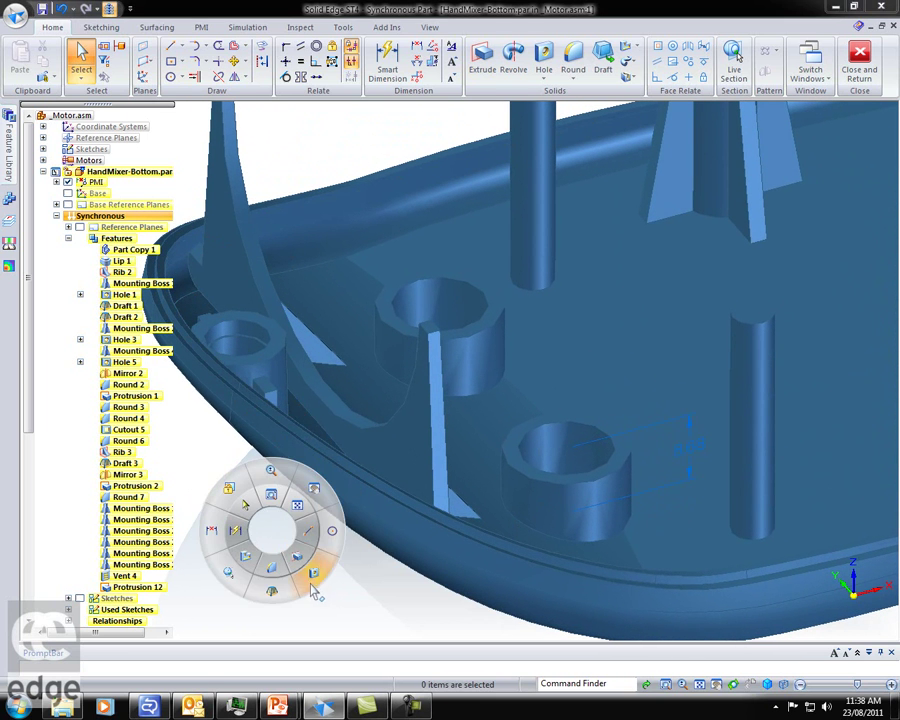
left_click(270, 588)
left_click(492, 395)
left_click(609, 538)
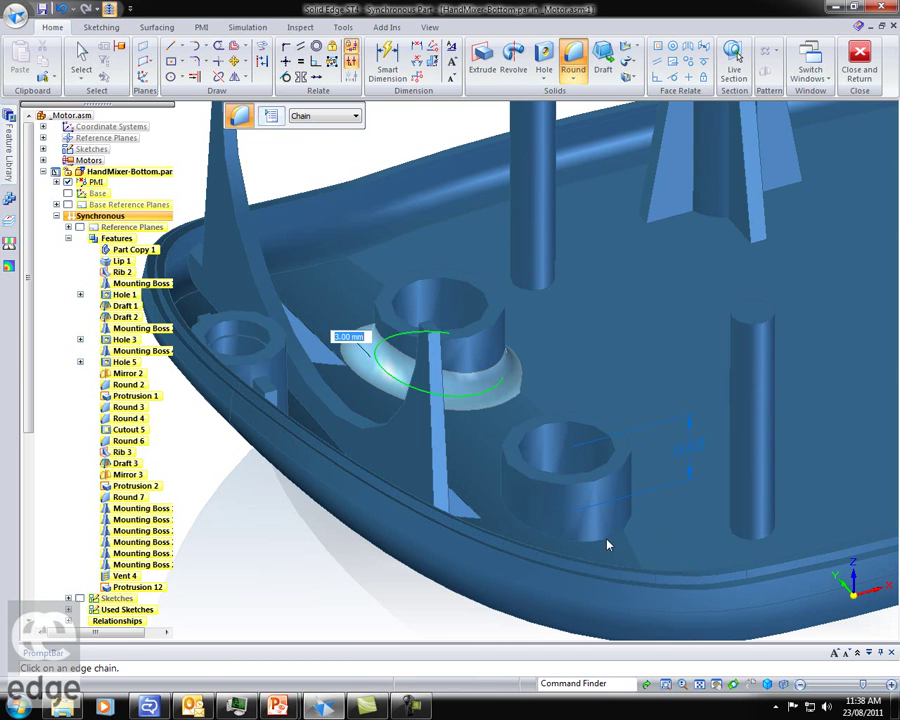
right_click(262, 590)
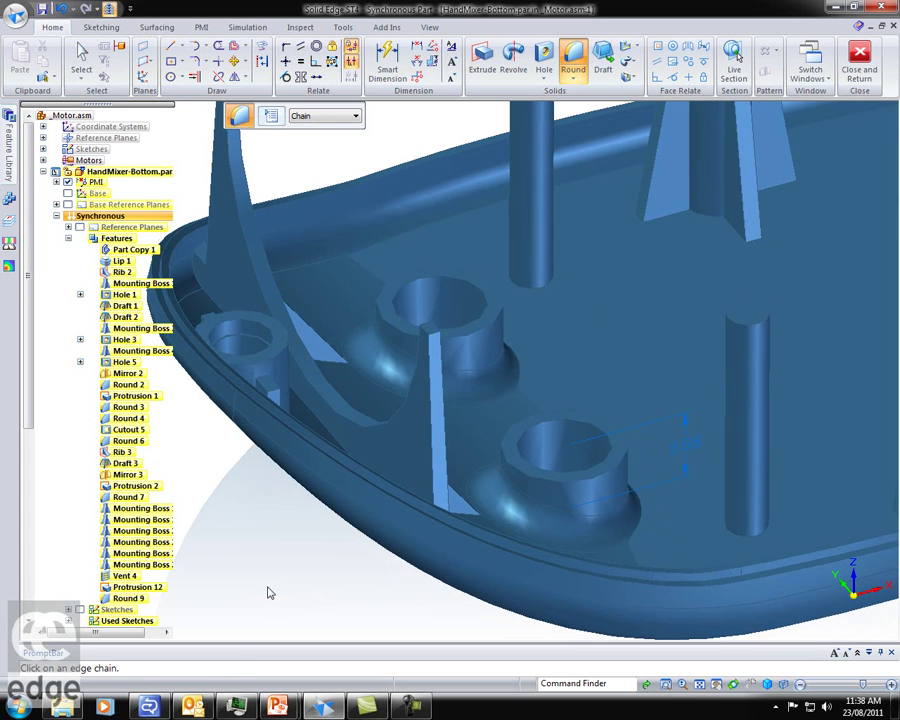
Step: Close the in-place part edit, return to the motor assembly and show all its components
scroll(268, 593, "down", 3)
middle_click_drag(281, 591, 534, 528)
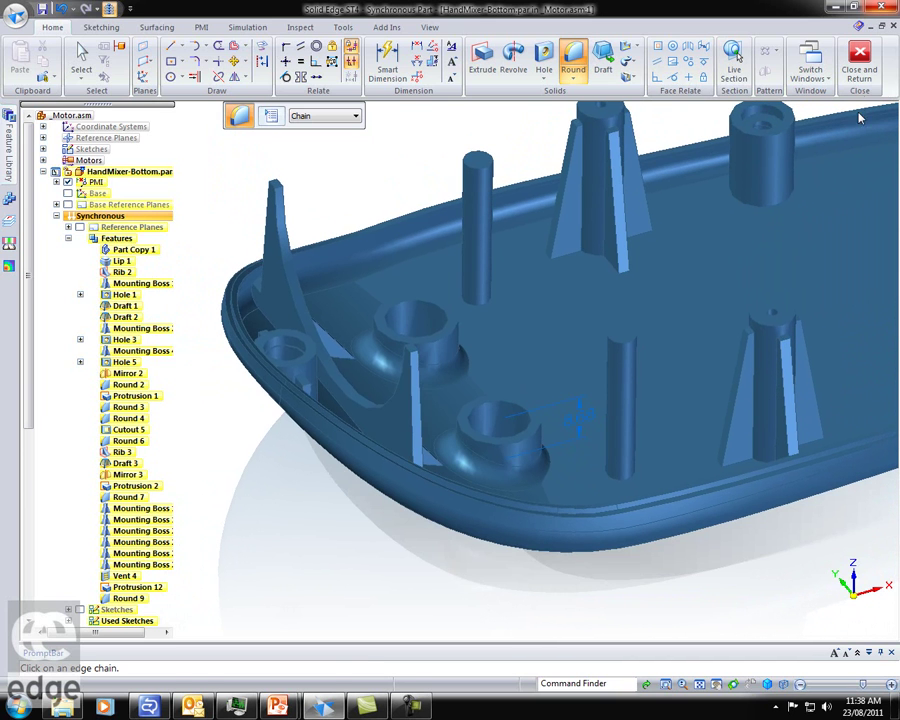
left_click(860, 60)
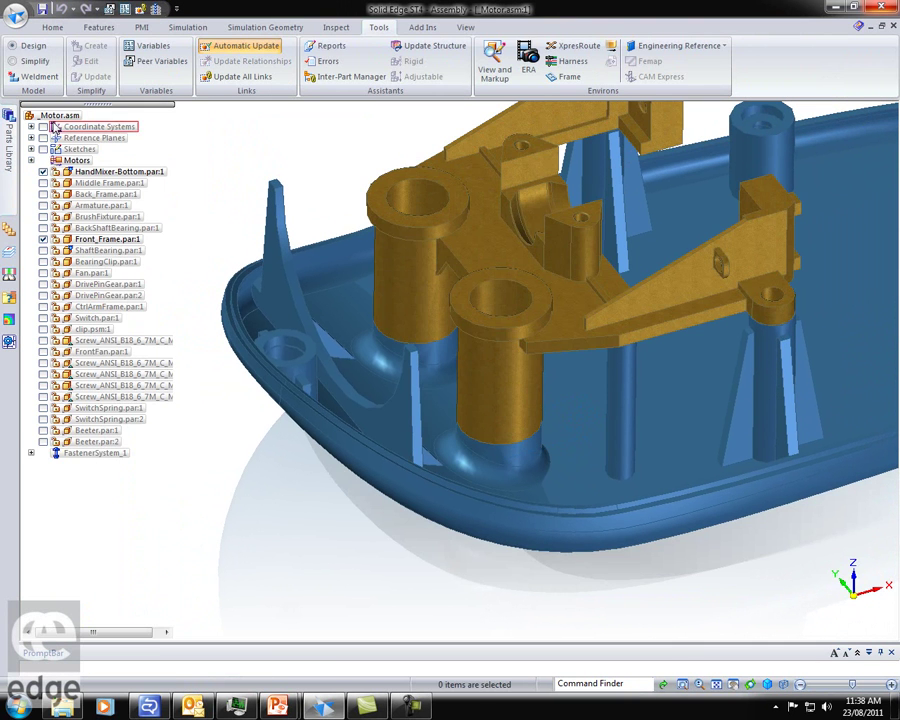
right_click(47, 117)
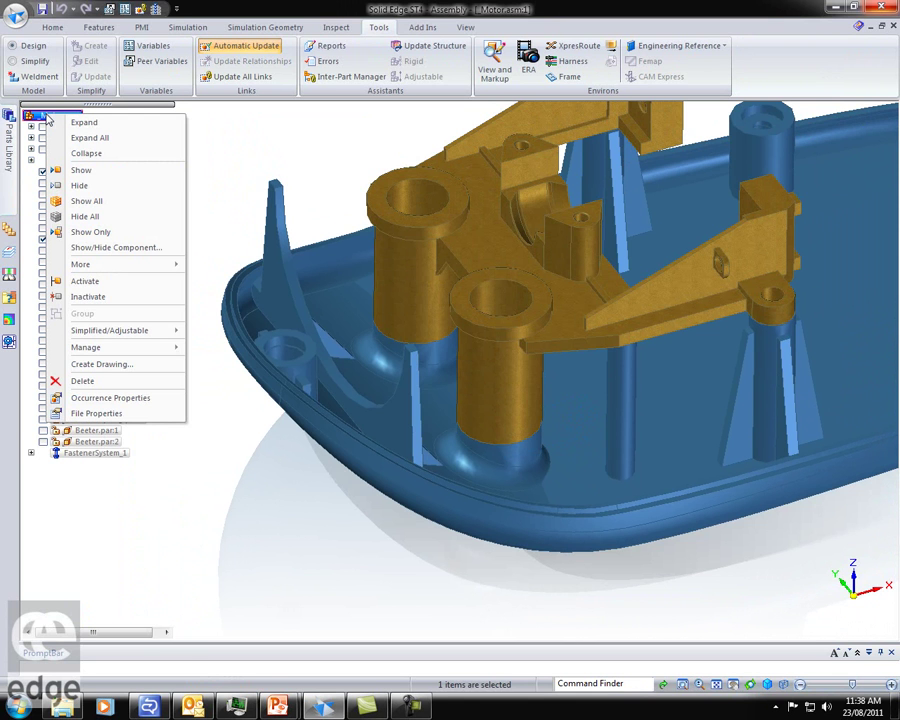
left_click(100, 200)
middle_click_drag(420, 620, 737, 619)
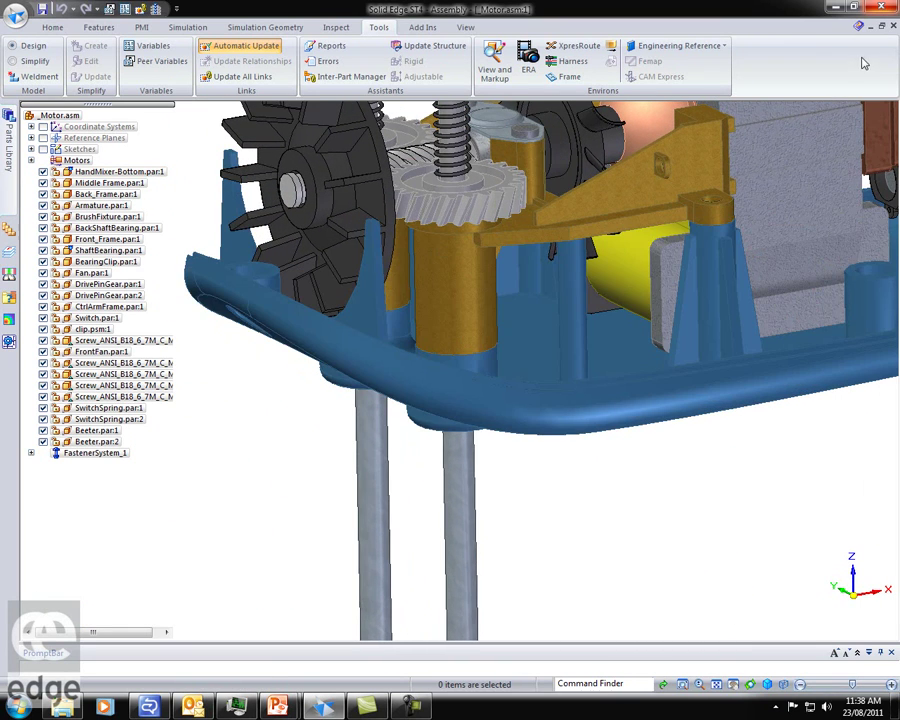
Step: Close the motor assembly and the revolved shaft part without saving either document
left_click(893, 29)
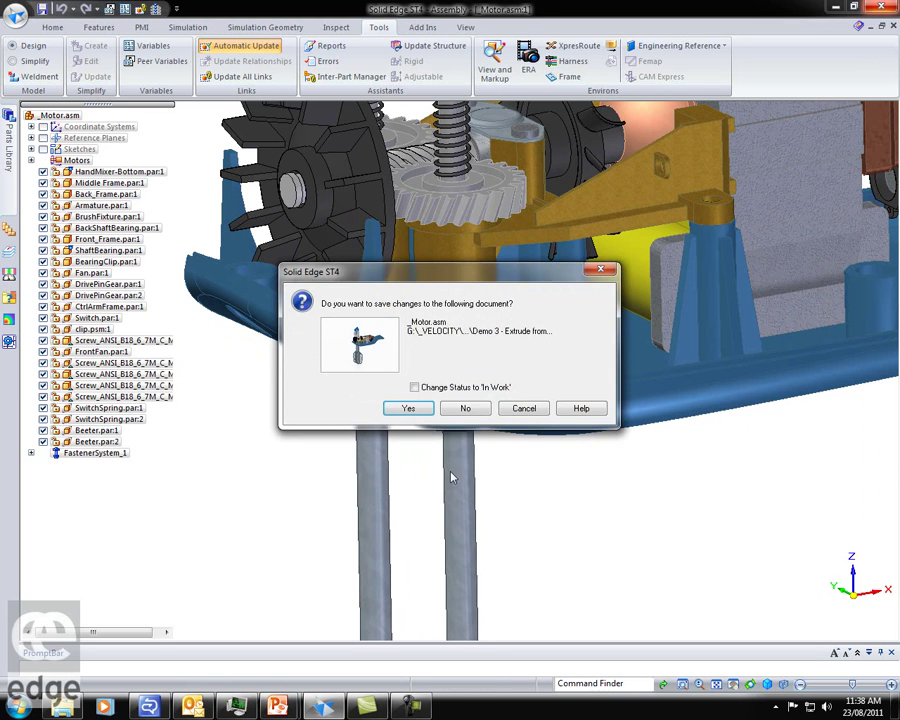
left_click(466, 407)
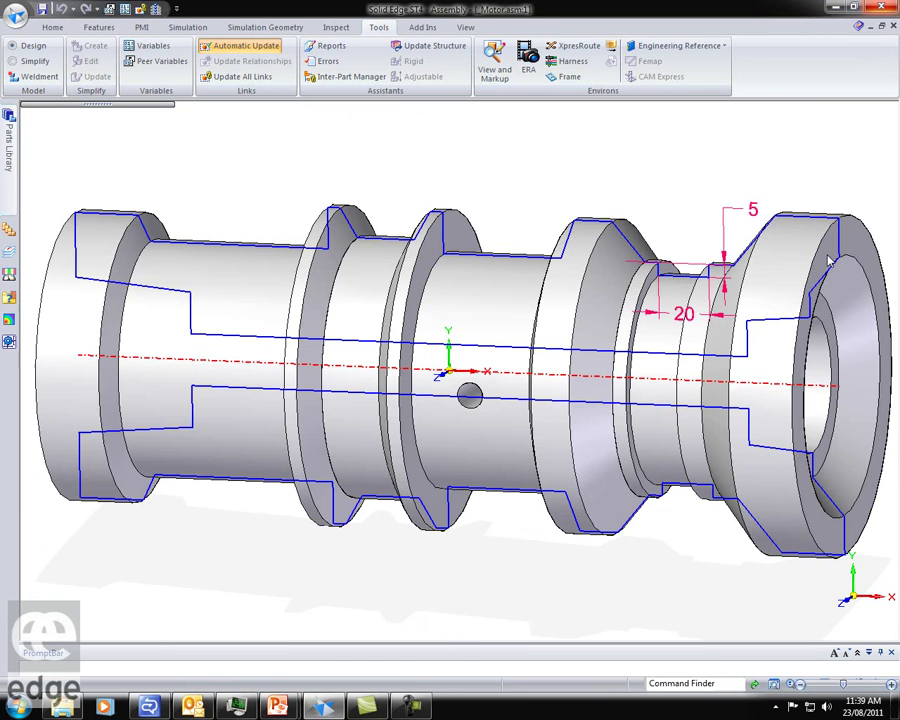
left_click(893, 27)
left_click(466, 408)
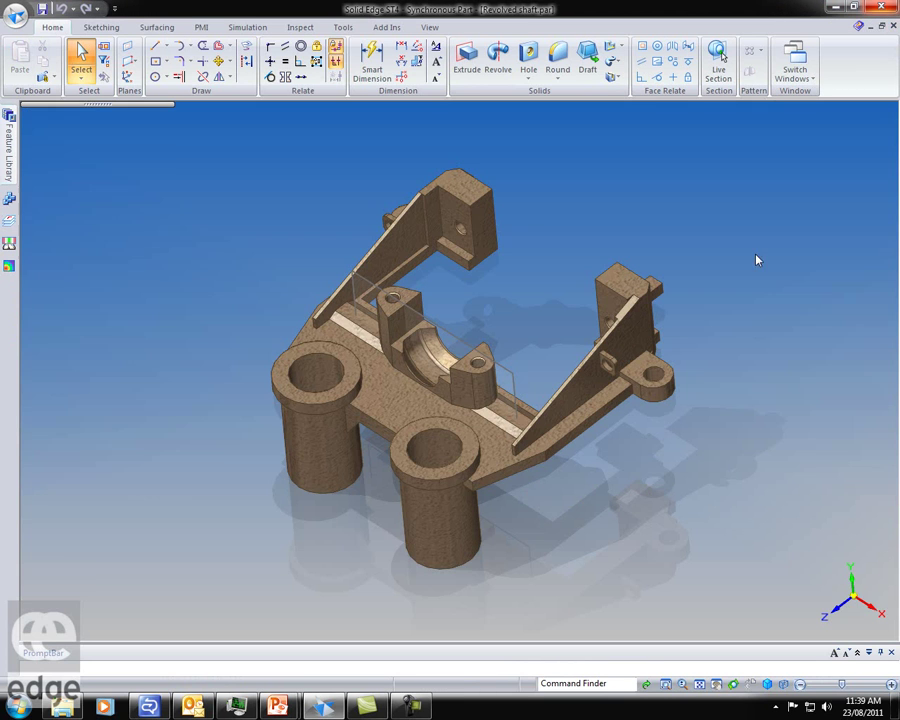
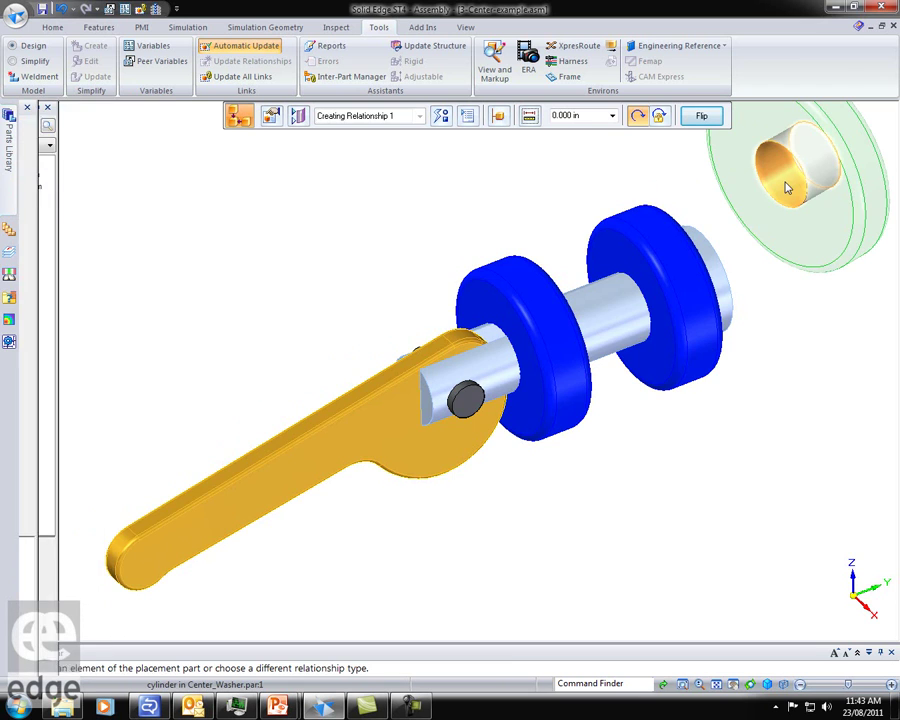
Step: Align the Center_Washer bore axially with the pin, end the placement without further relationships, and select the washer
left_click(604, 323)
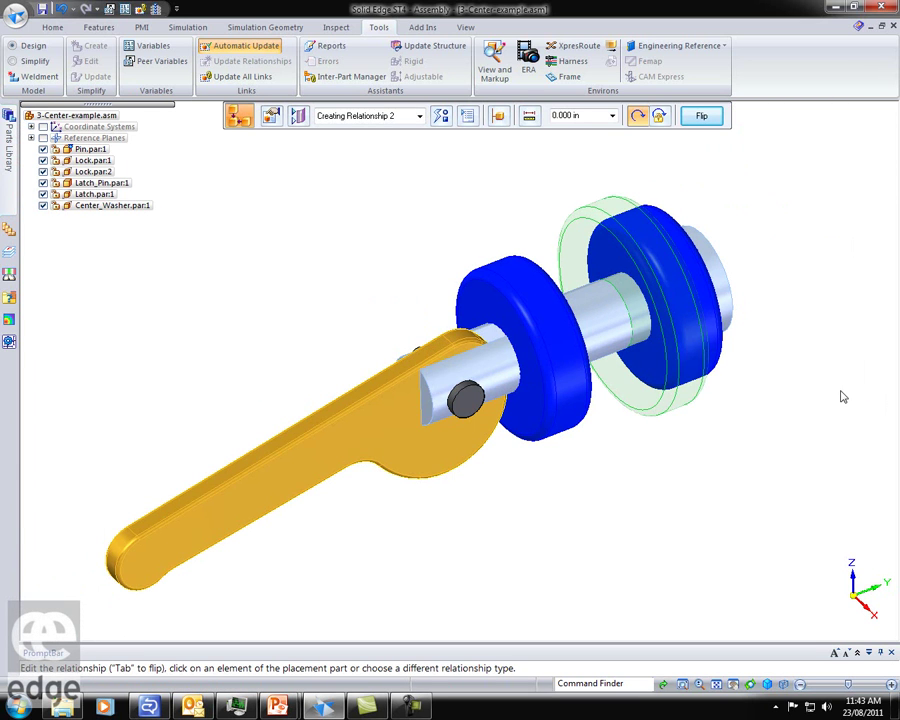
key("Escape")
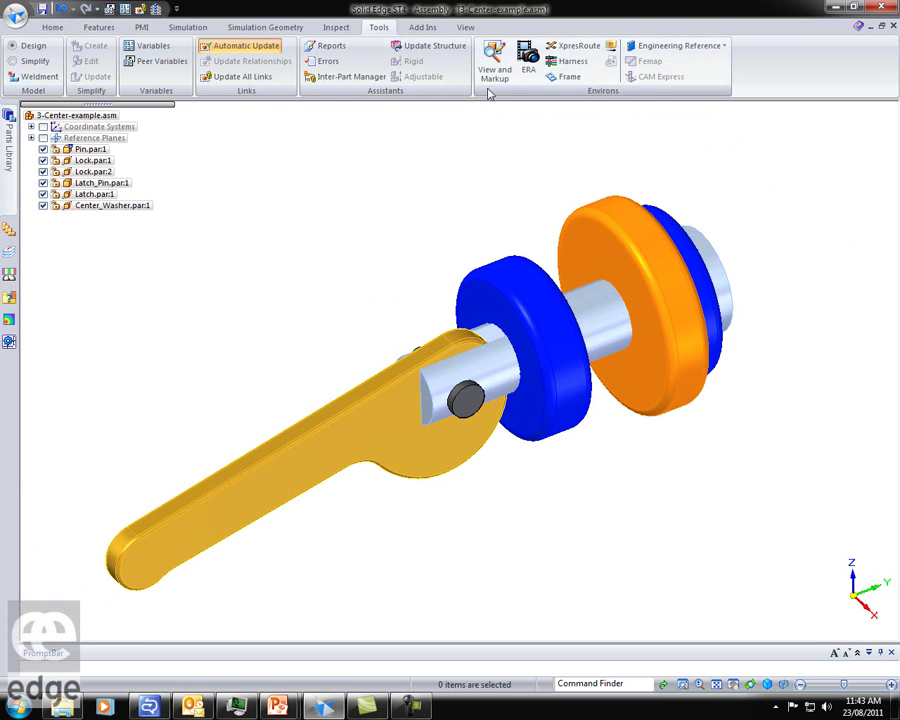
left_click(601, 248)
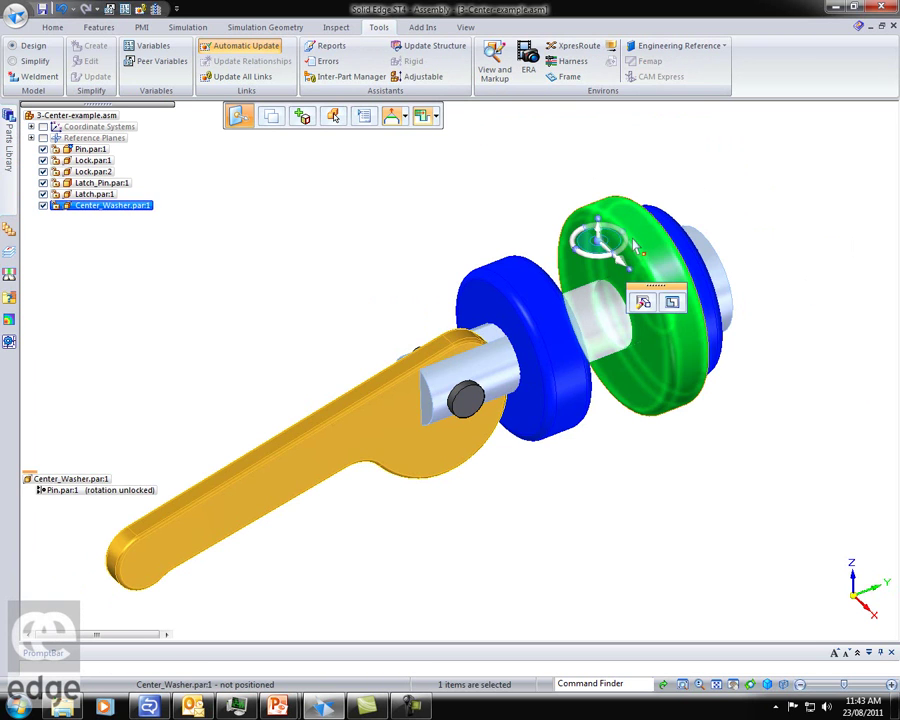
Step: Move the washer along the pin axis about 2.7 in, clear of the pin's far end
left_click(575, 251)
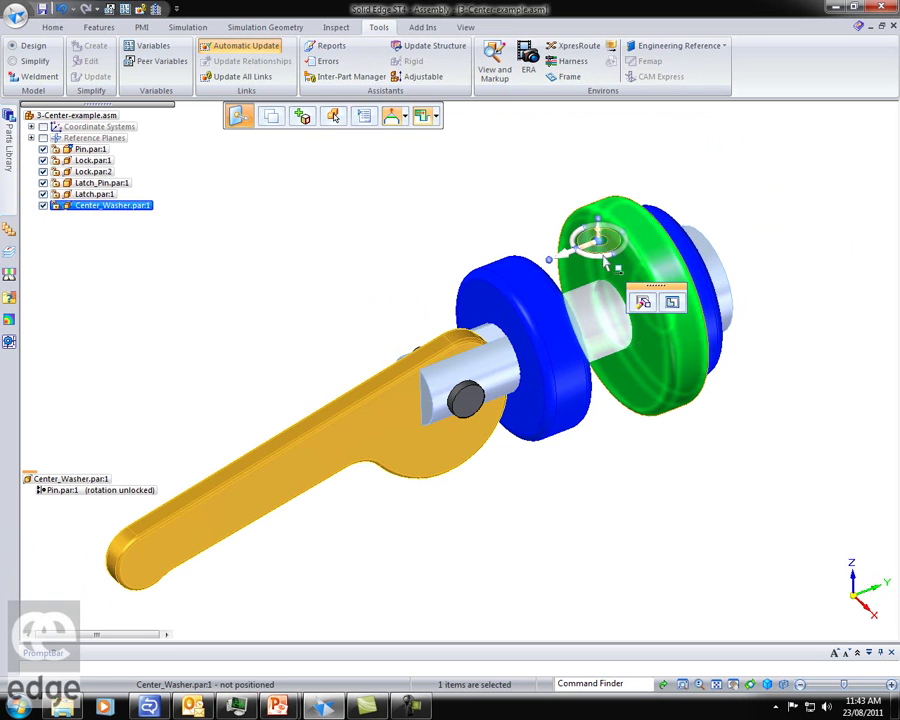
left_click(583, 247)
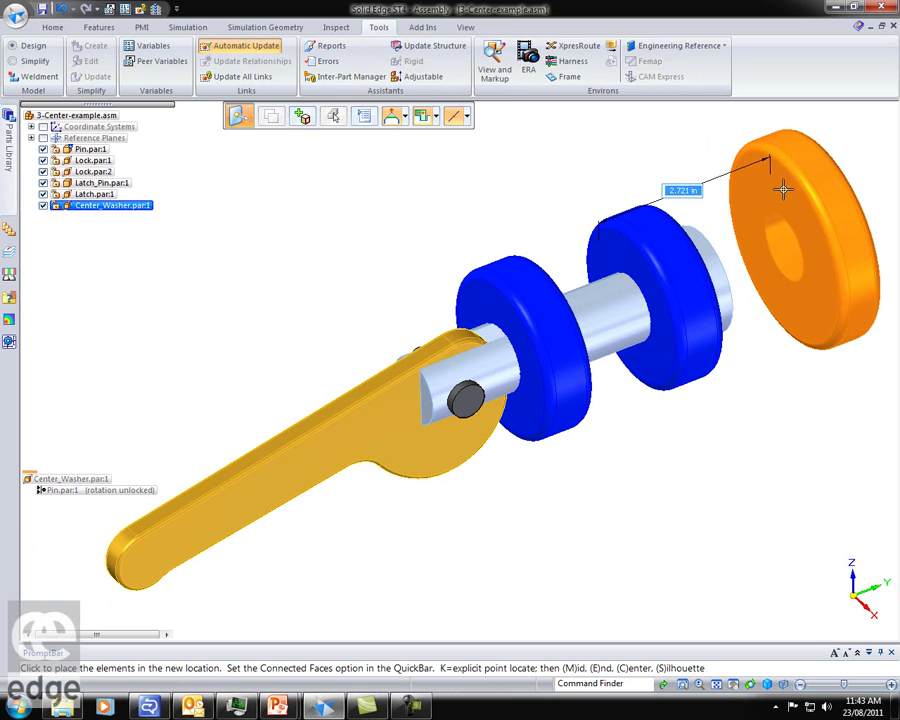
left_click(778, 183)
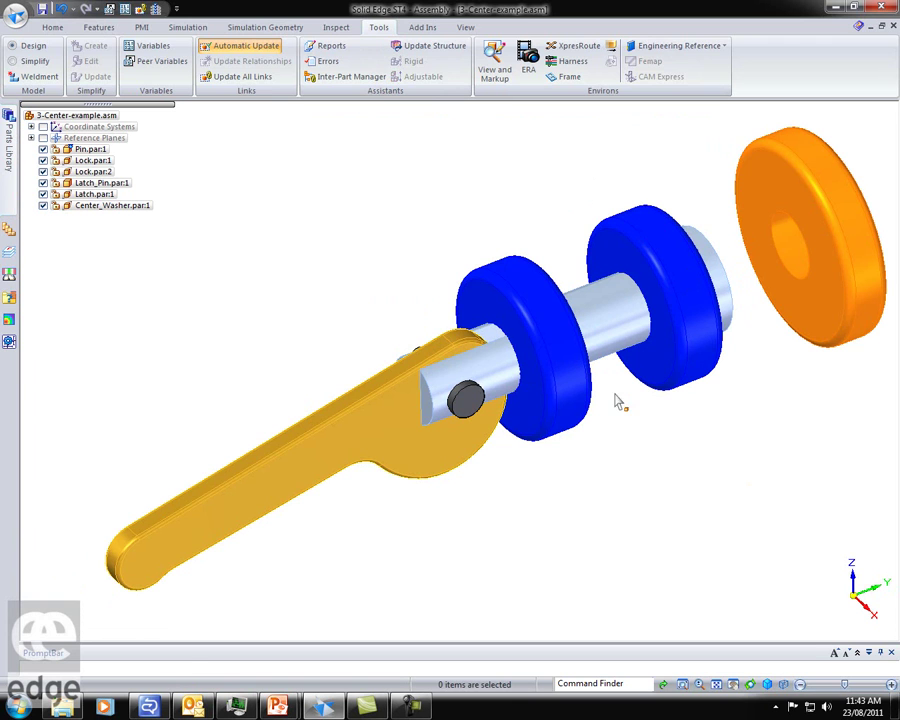
Step: Centre the washer between the two locks with a Double Center relationship, using both washer side faces and the locks' facing inner faces
left_click(52, 27)
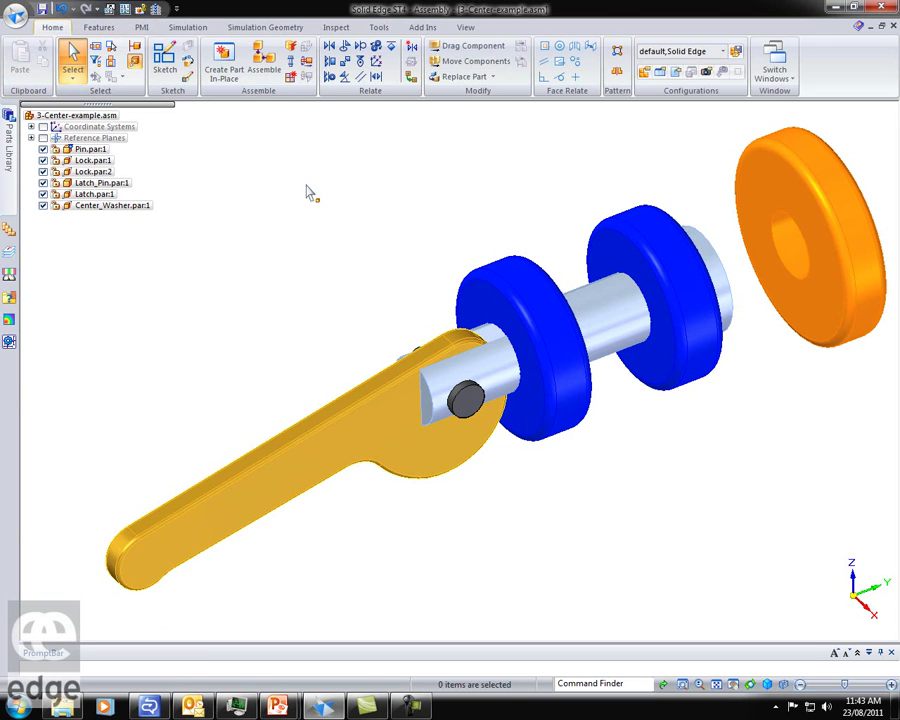
left_click(257, 66)
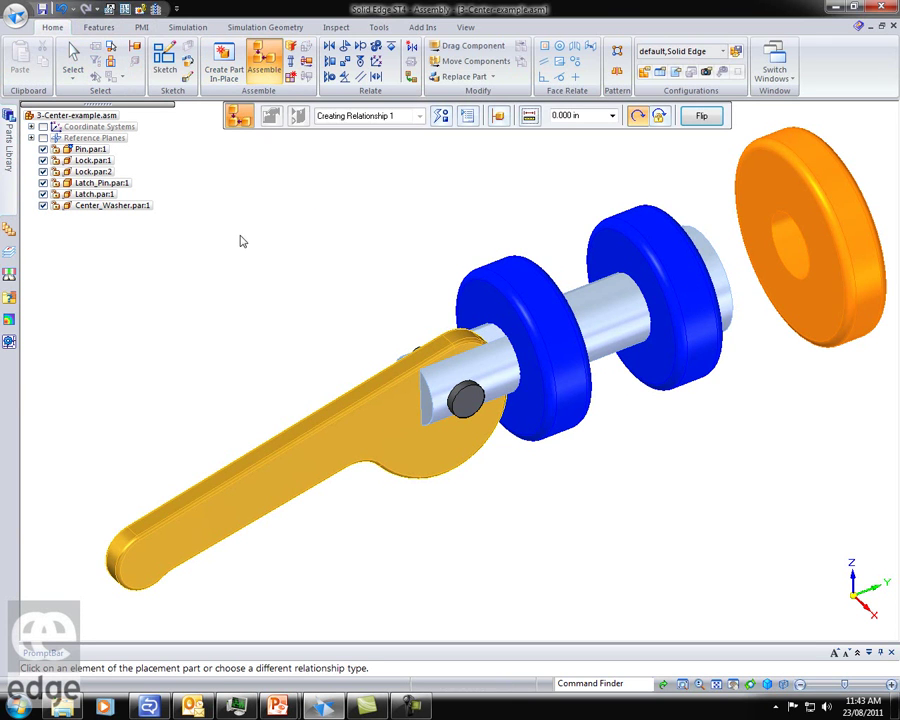
left_click(375, 78)
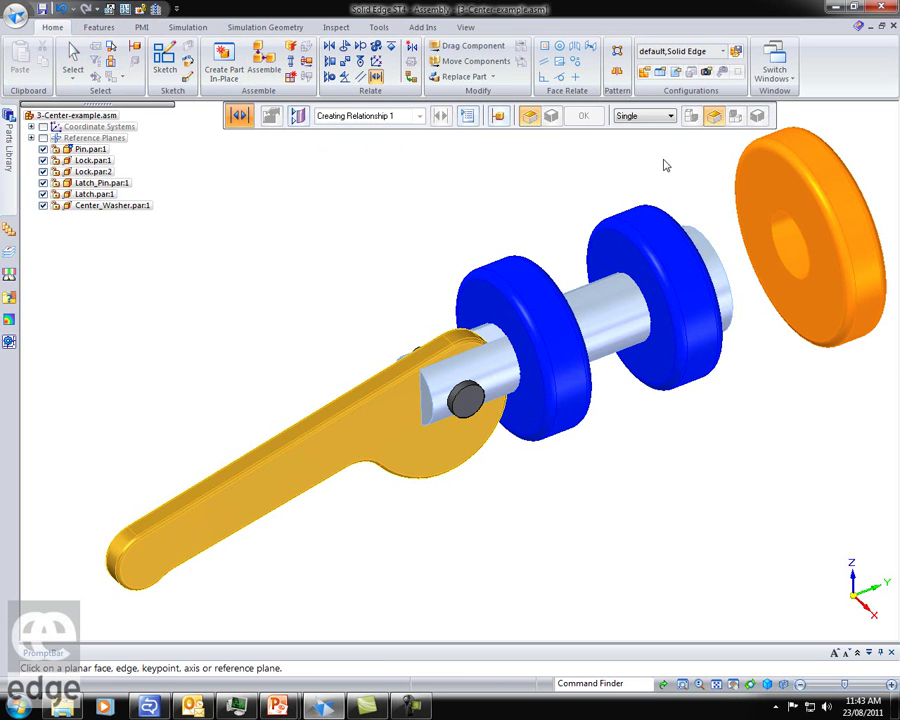
left_click(670, 118)
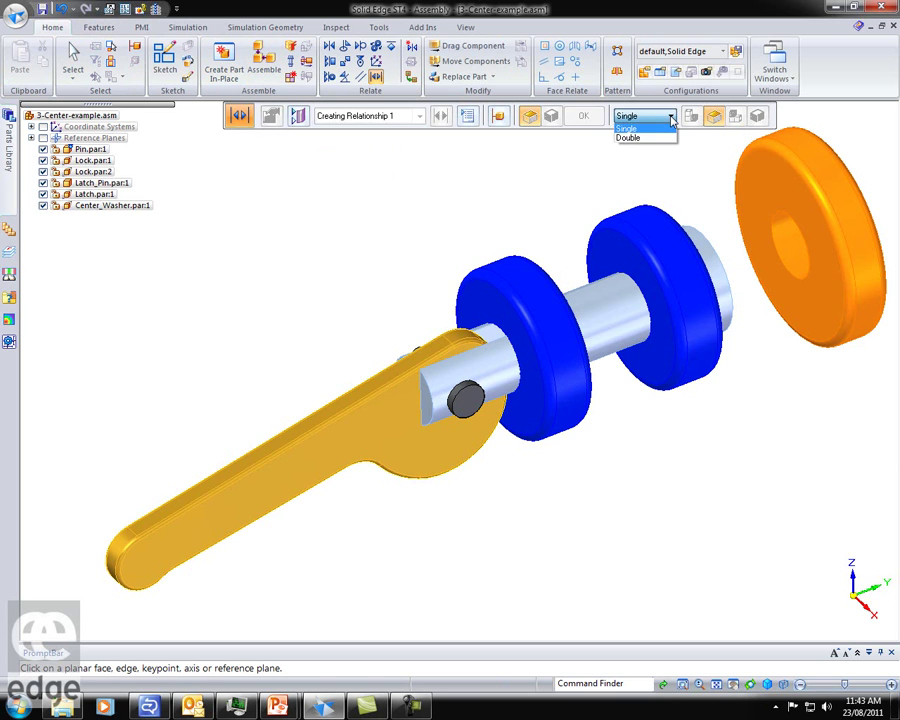
left_click(647, 136)
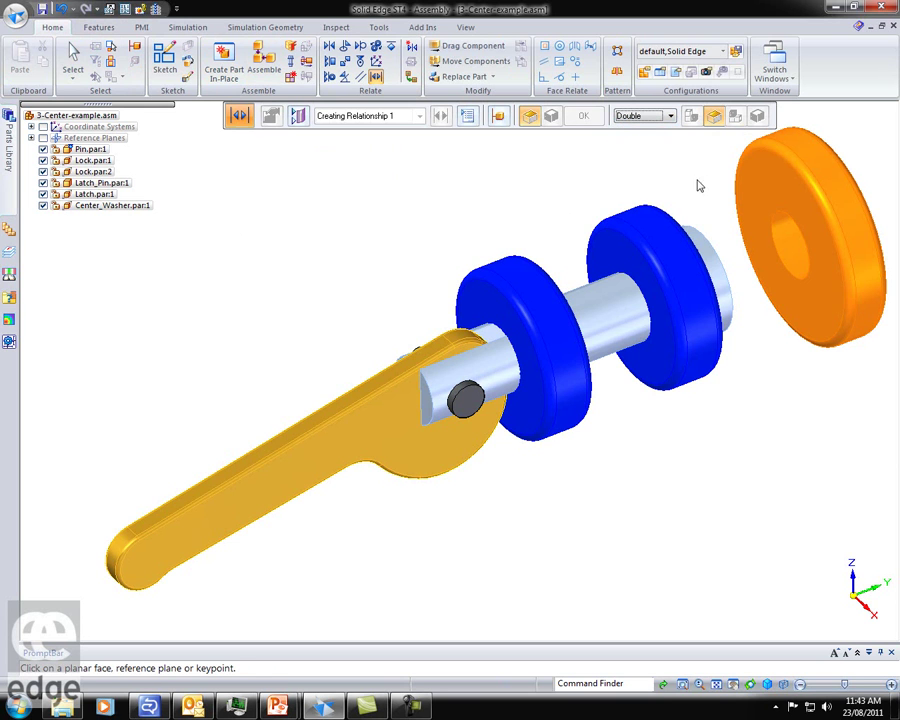
left_click(771, 174)
middle_click_drag(807, 413, 842, 302)
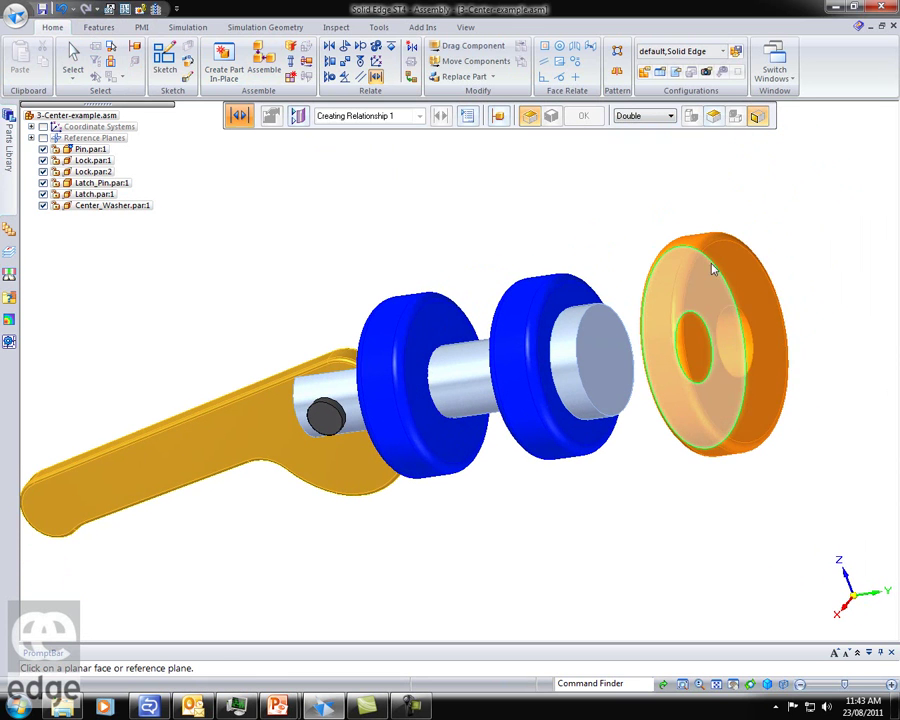
left_click(766, 266)
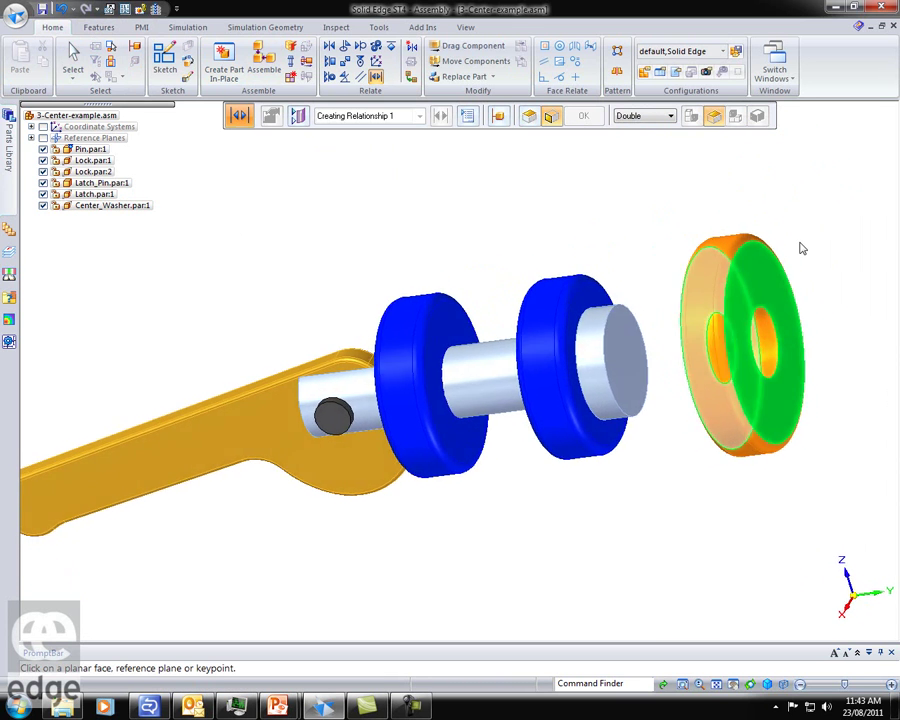
middle_click_drag(483, 551, 536, 540)
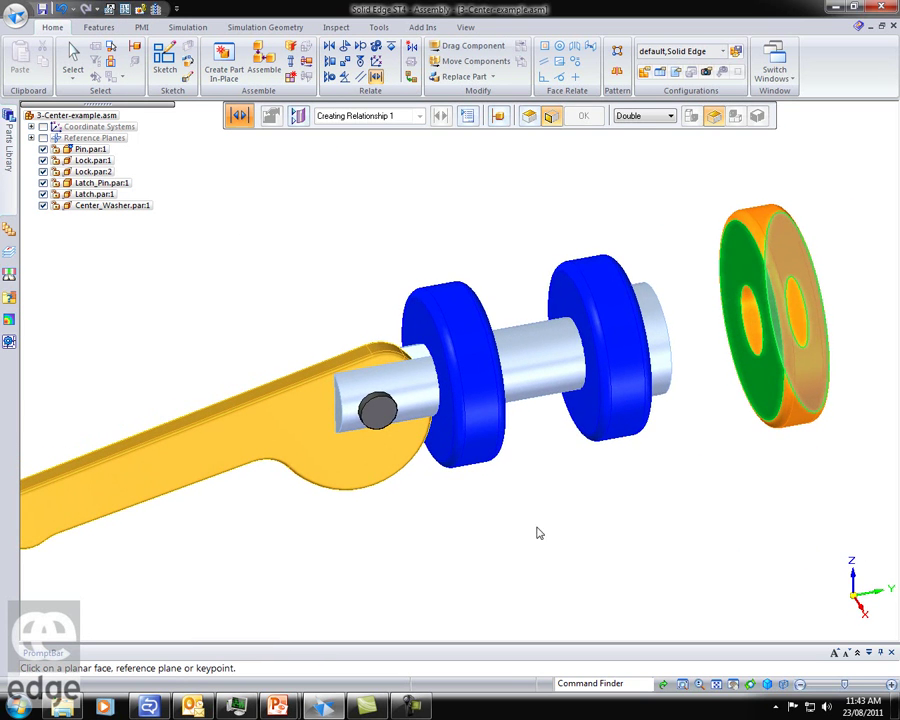
left_click(593, 424)
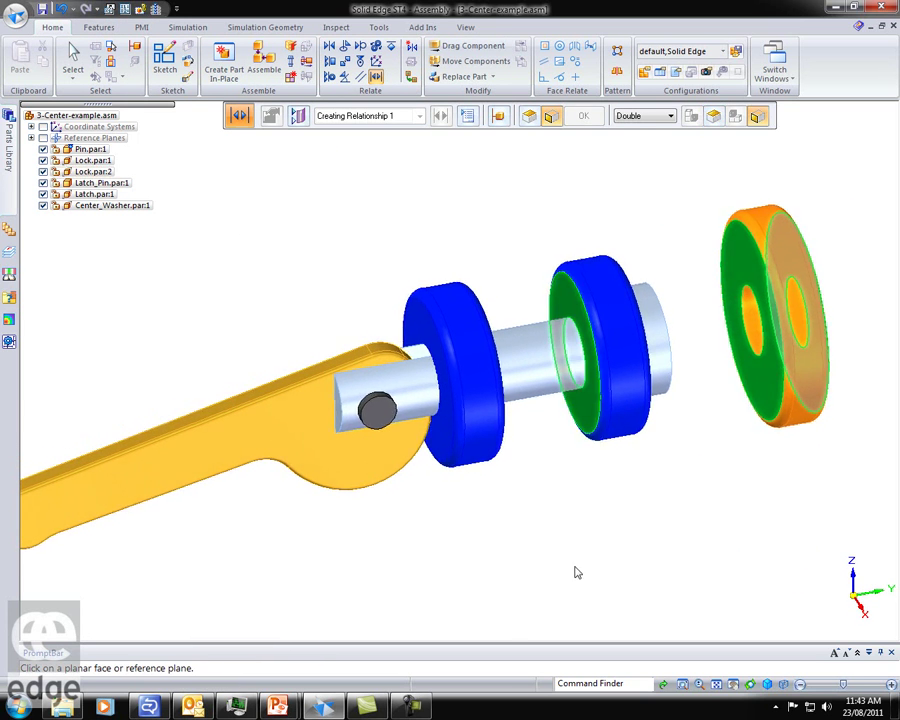
left_click(489, 443)
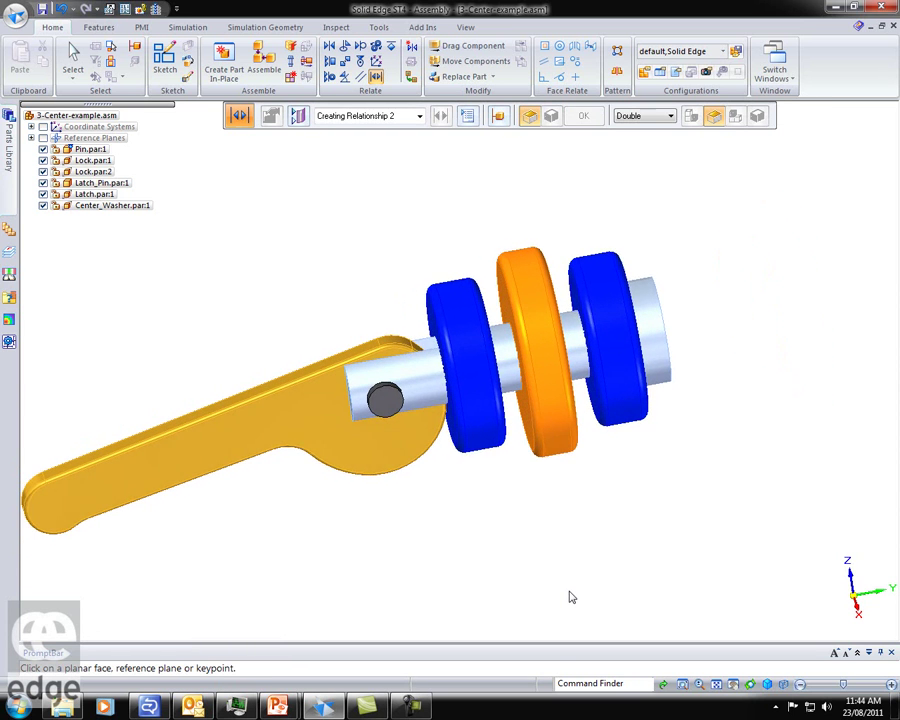
Step: Swing the latch downward with Drag Component to test how the locks and the centred washer follow
left_click(466, 46)
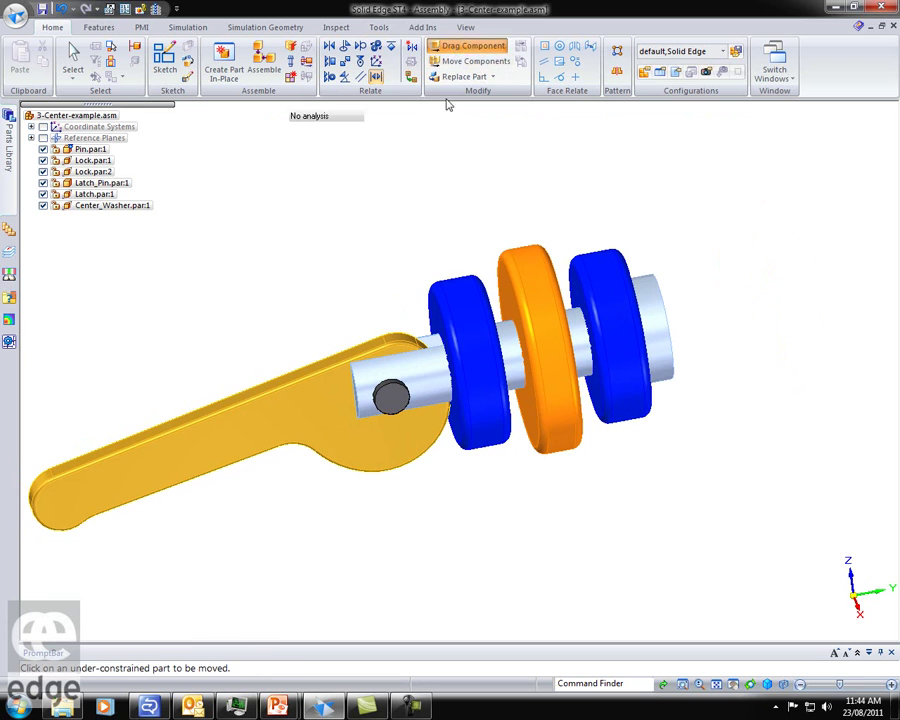
left_click(204, 428)
left_click_drag(204, 428, 287, 452)
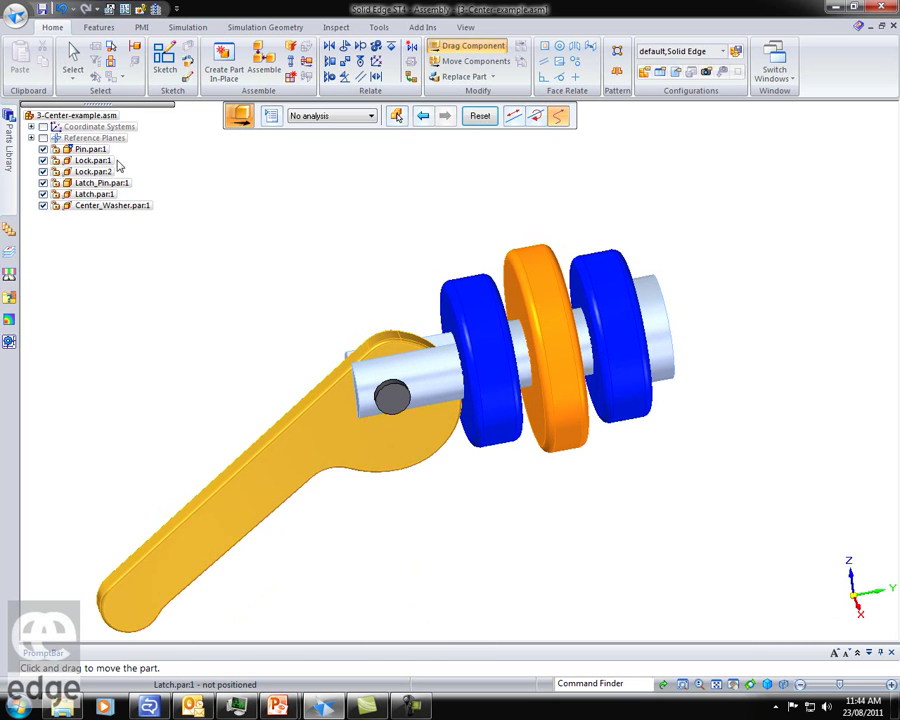
Step: Undo the latch movement and the washer's Double Center relationship
left_click(61, 9)
left_click(61, 9)
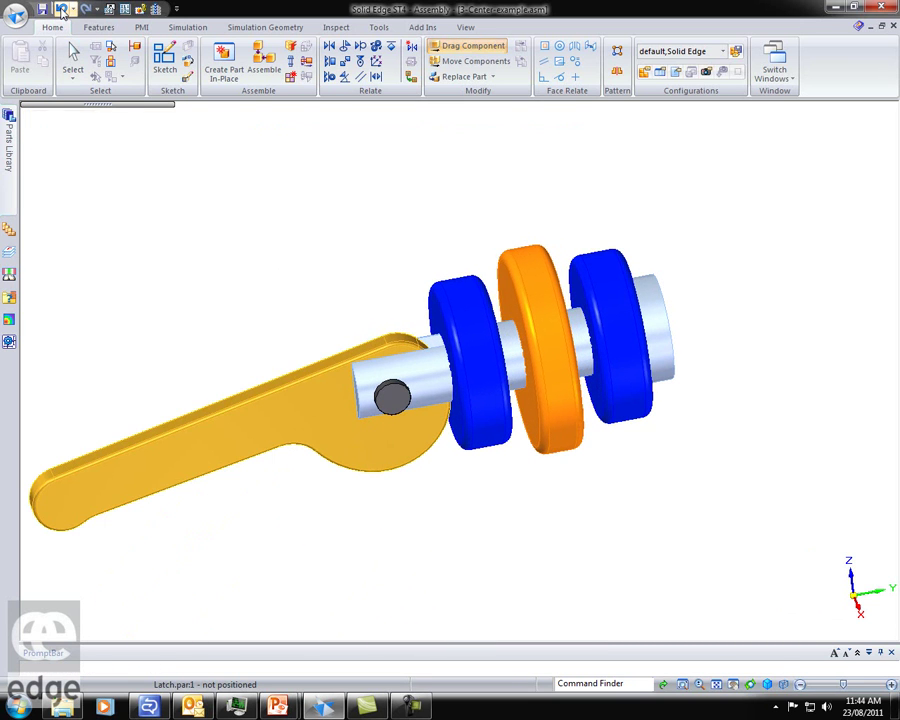
left_click(62, 10)
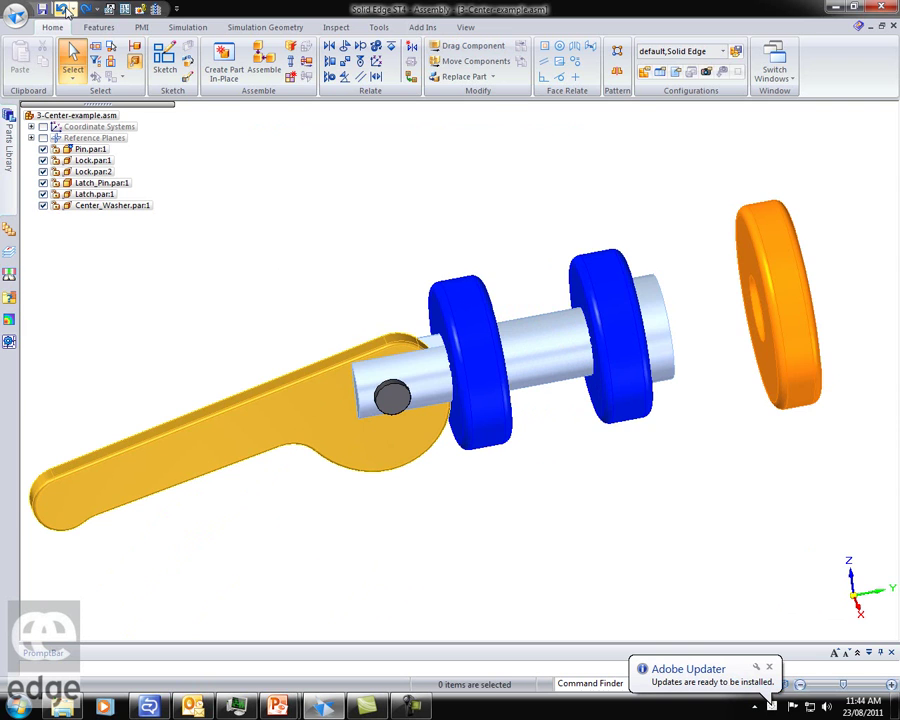
Step: Turn on the display of the reference planes in the Center_Washer component
middle_click_drag(560, 447, 616, 489)
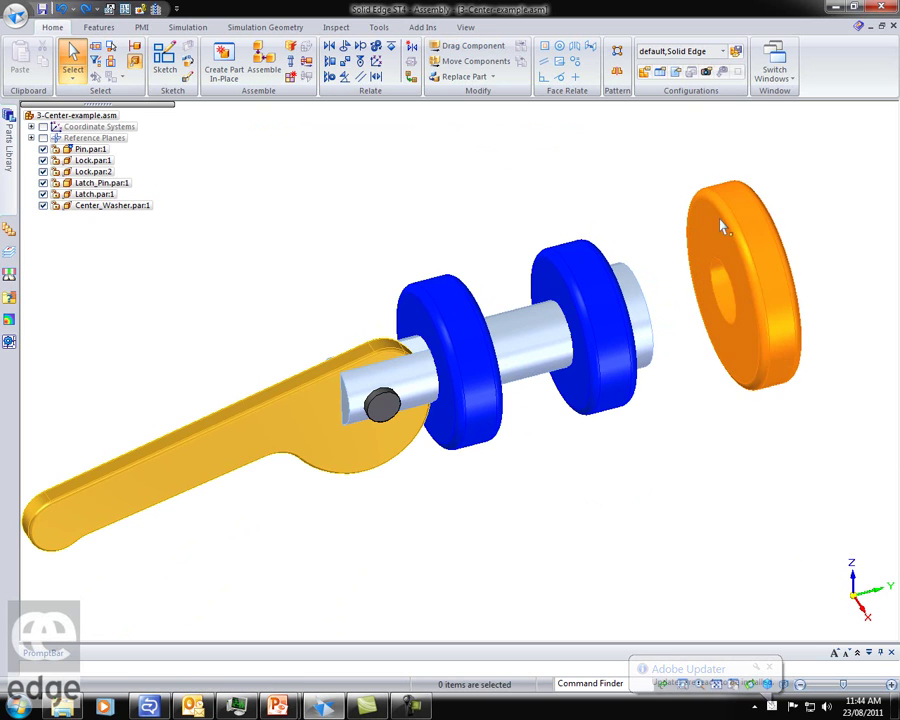
right_click(753, 214)
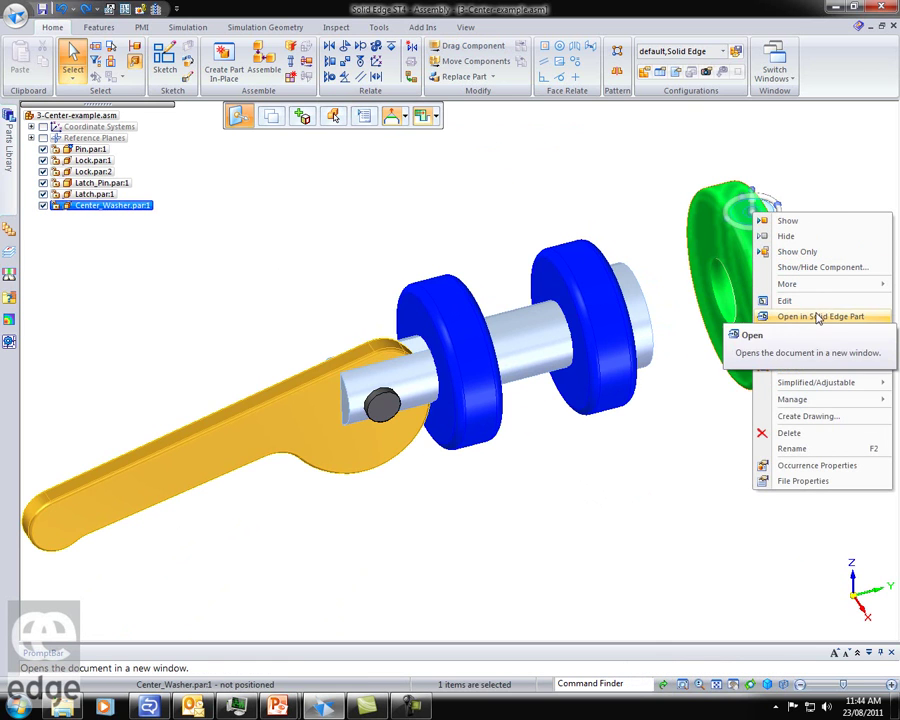
left_click(828, 267)
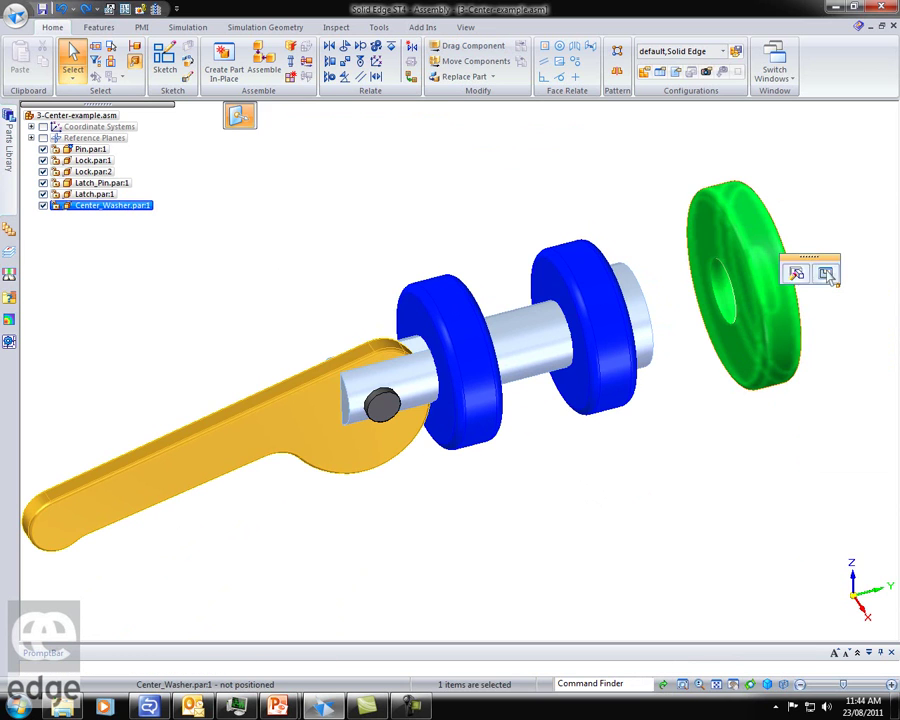
left_click(827, 273)
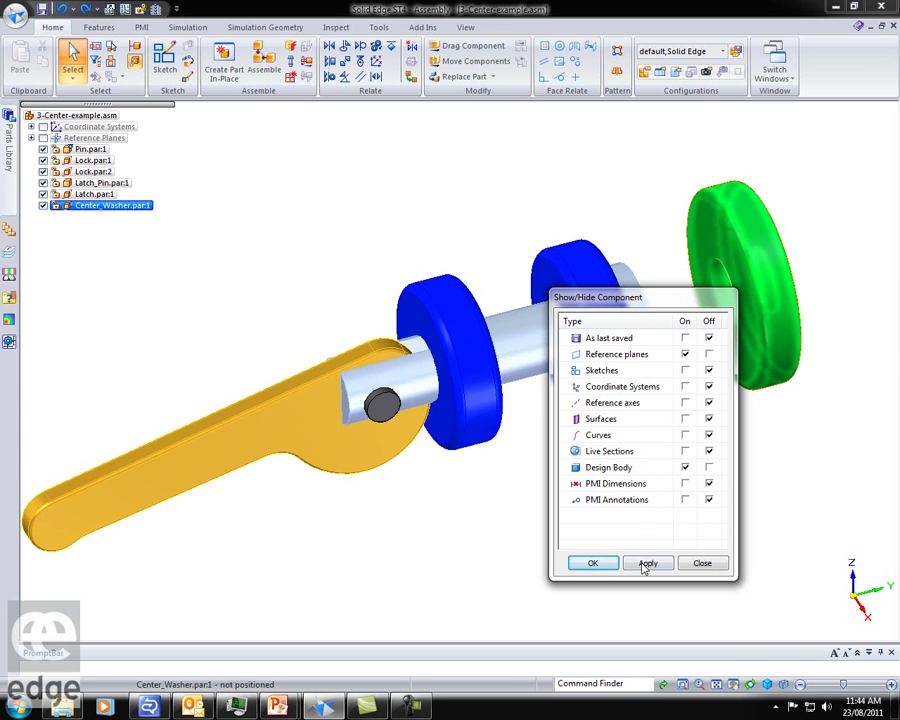
left_click(596, 563)
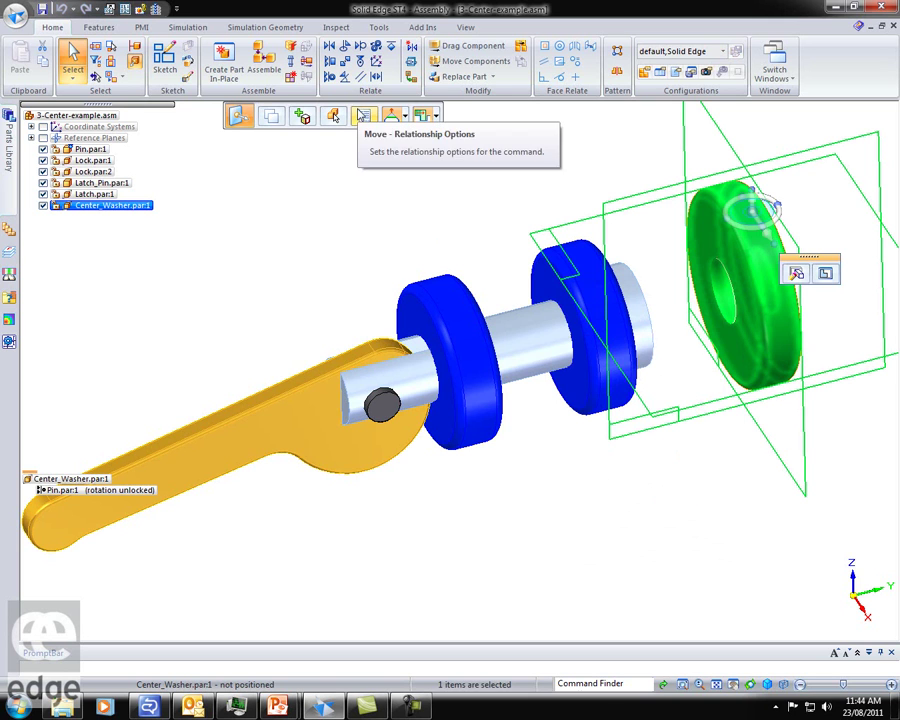
left_click(375, 79)
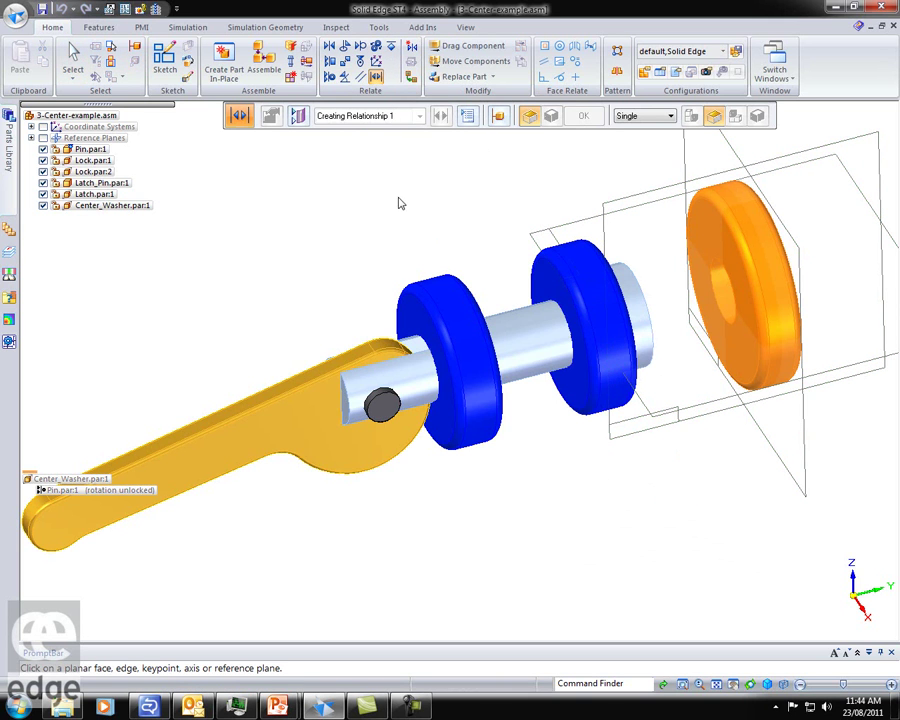
left_click(804, 486)
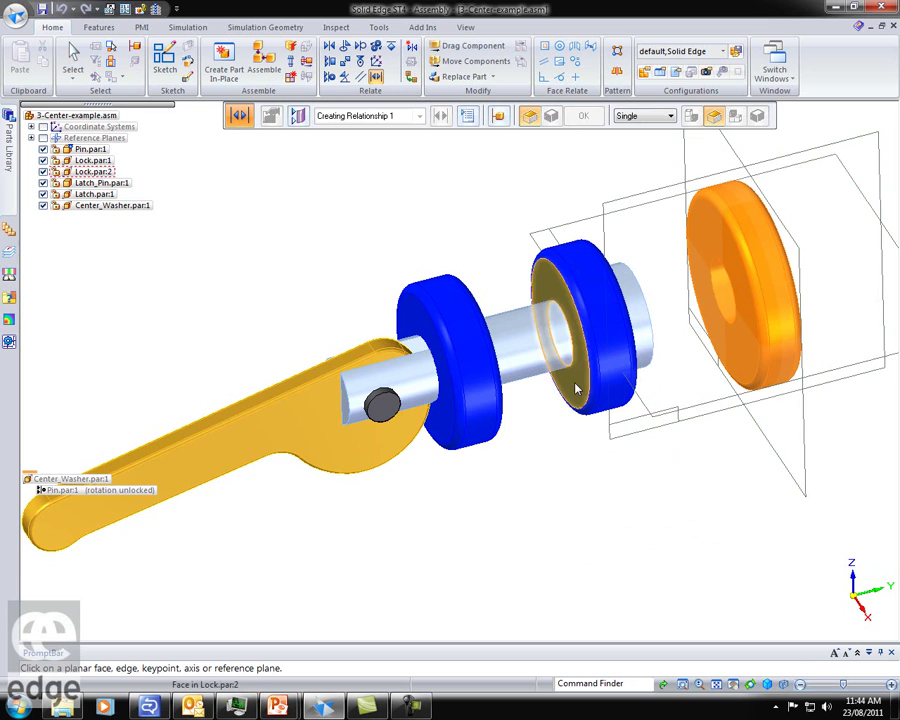
left_click(567, 416)
left_click(500, 415)
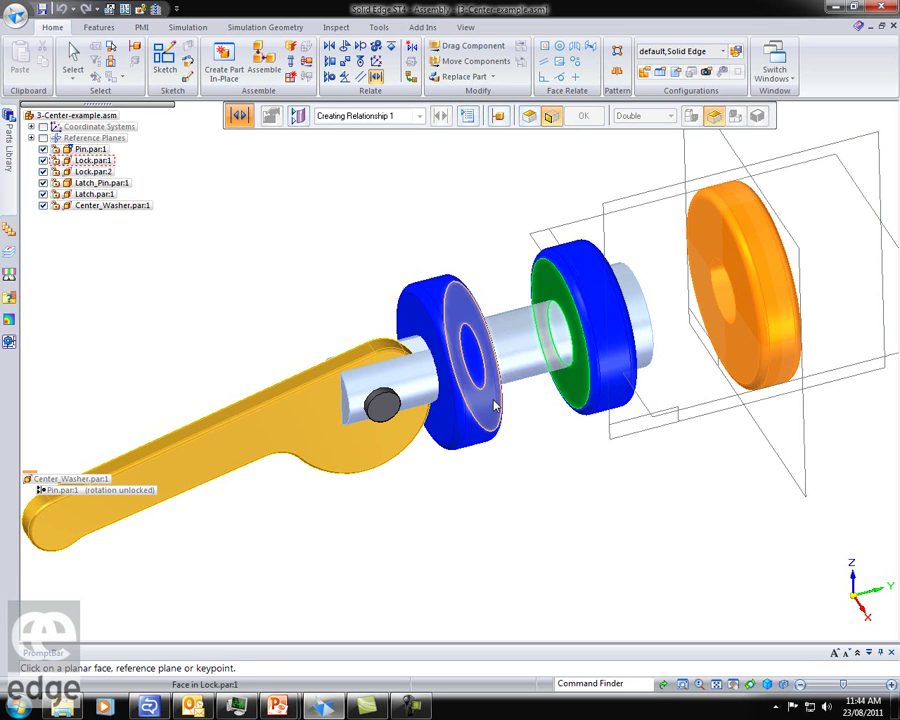
right_click(590, 562)
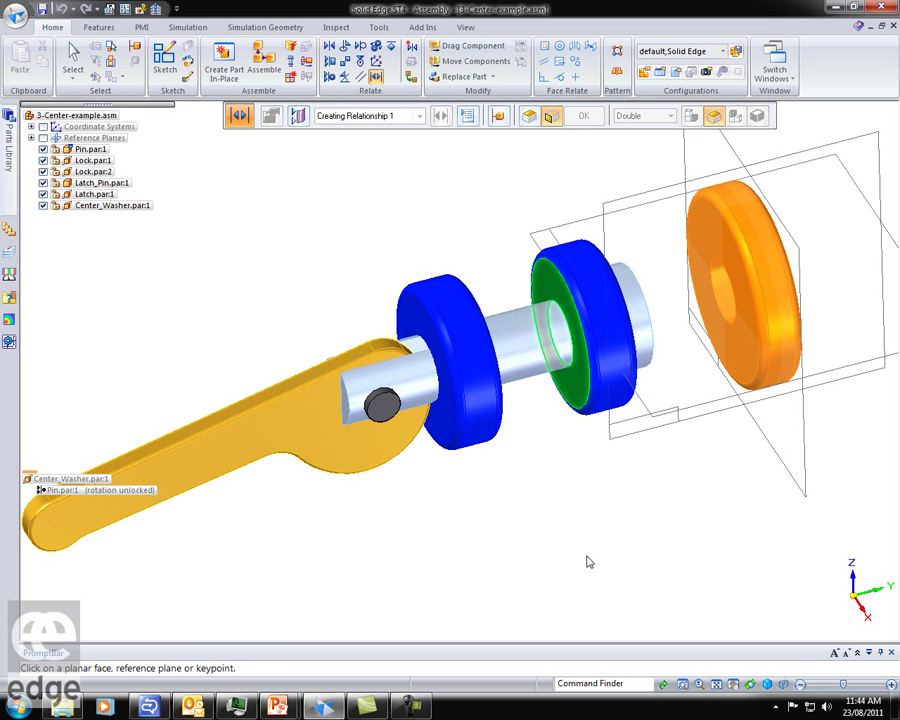
right_click(584, 560)
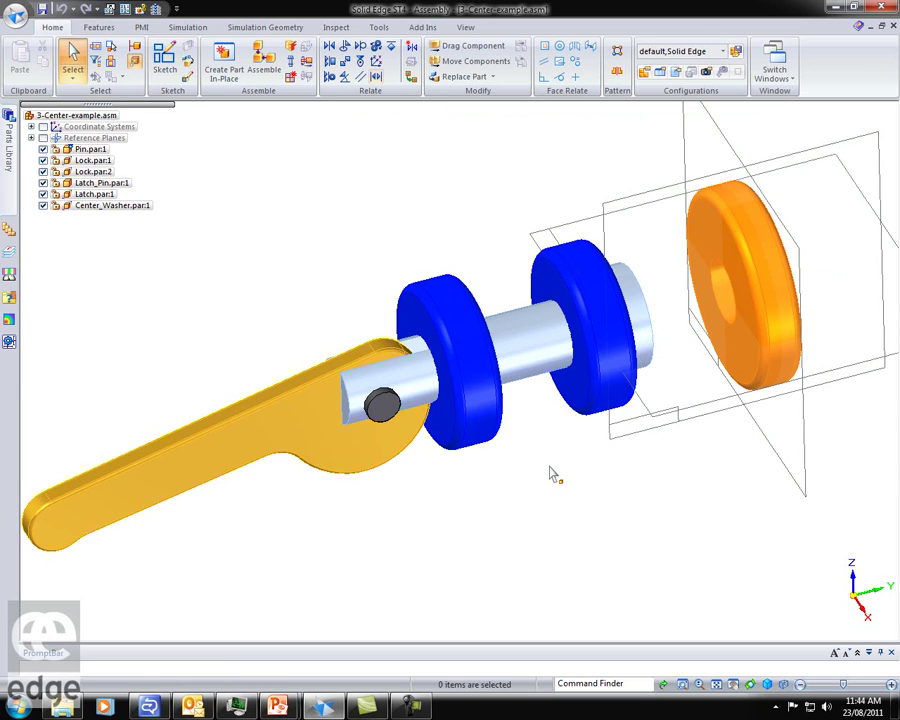
Step: Centre the washer's middle reference plane between the locks' inner faces with a Single Center relationship, and swing the latch upward to test it
left_click(375, 76)
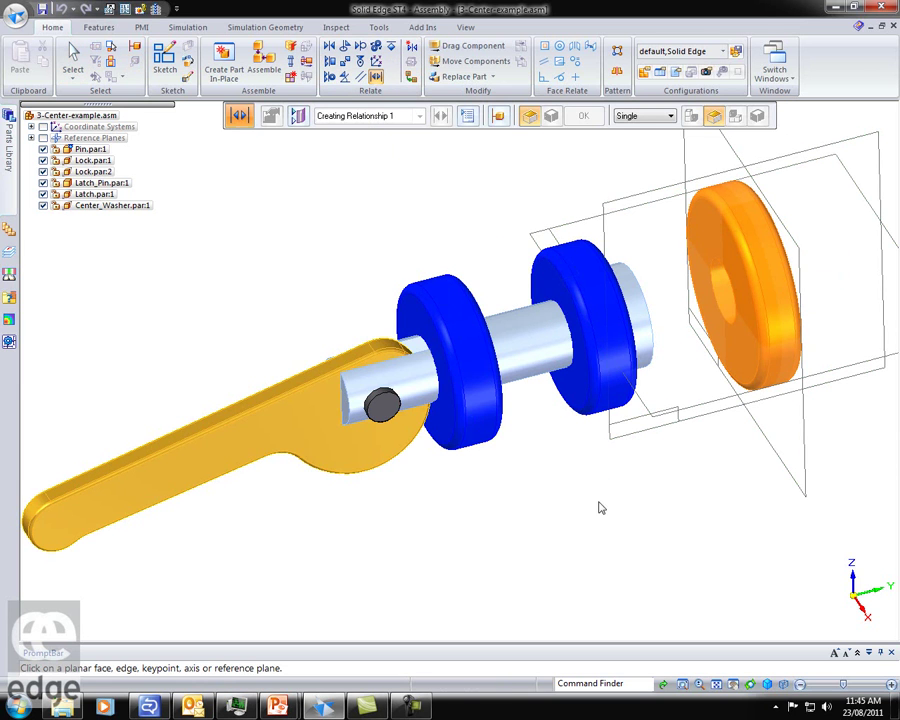
left_click(801, 479)
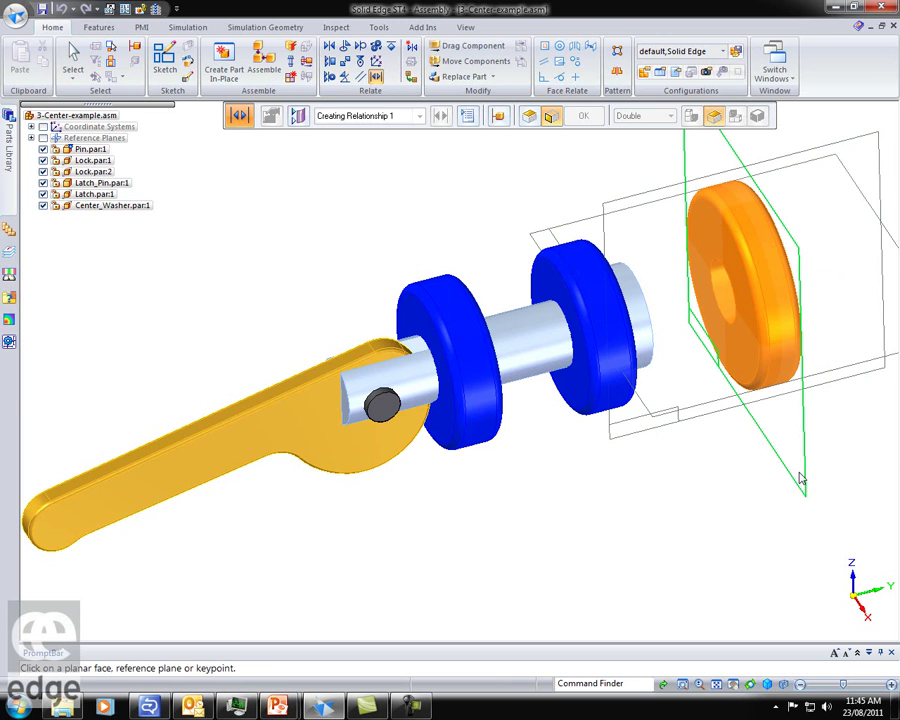
left_click(577, 401)
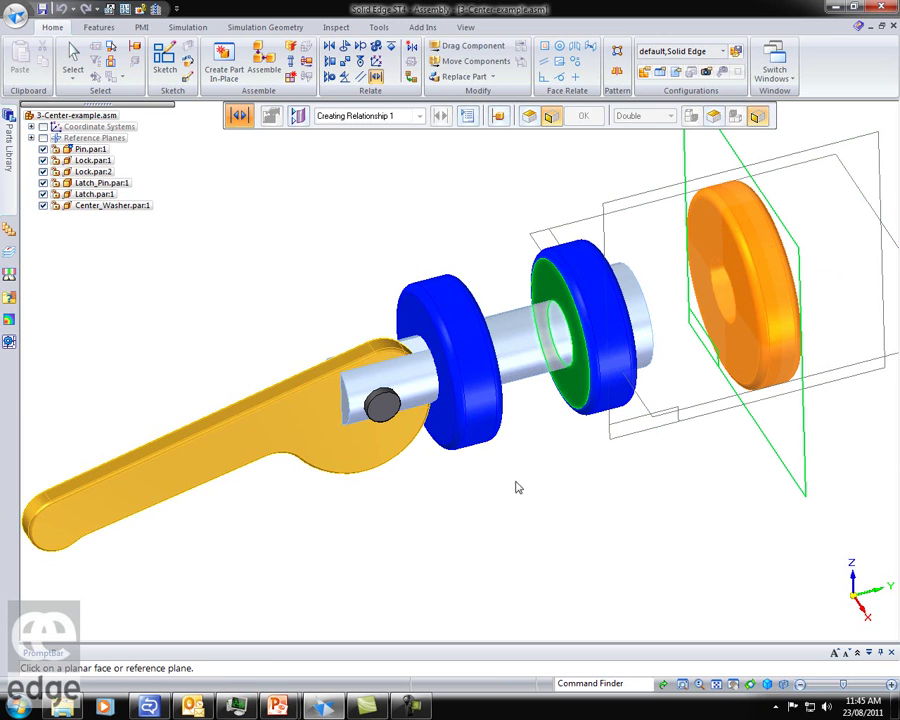
left_click(508, 425)
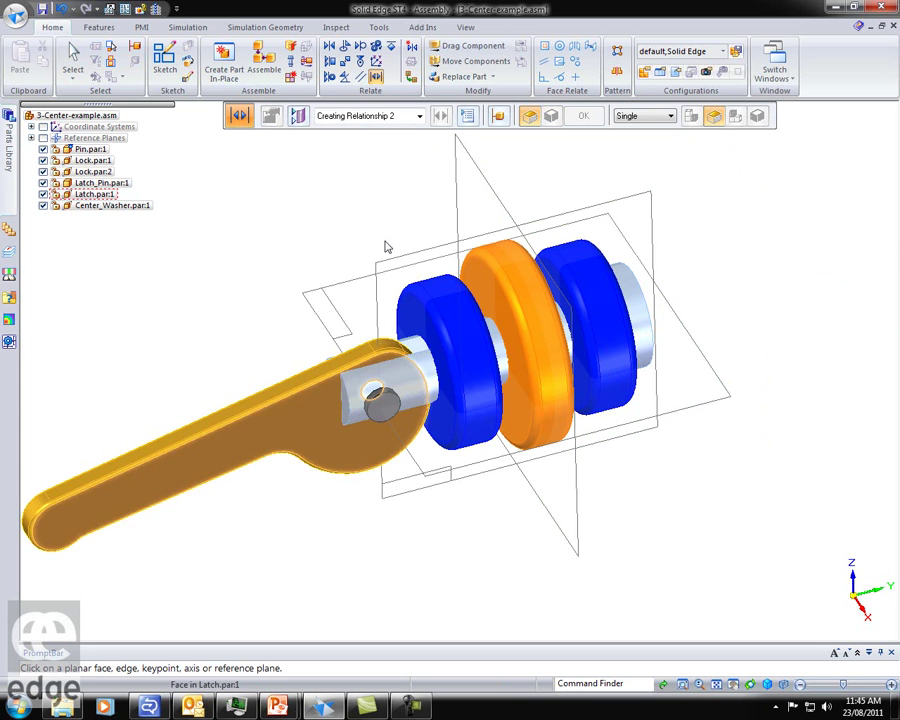
left_click(472, 47)
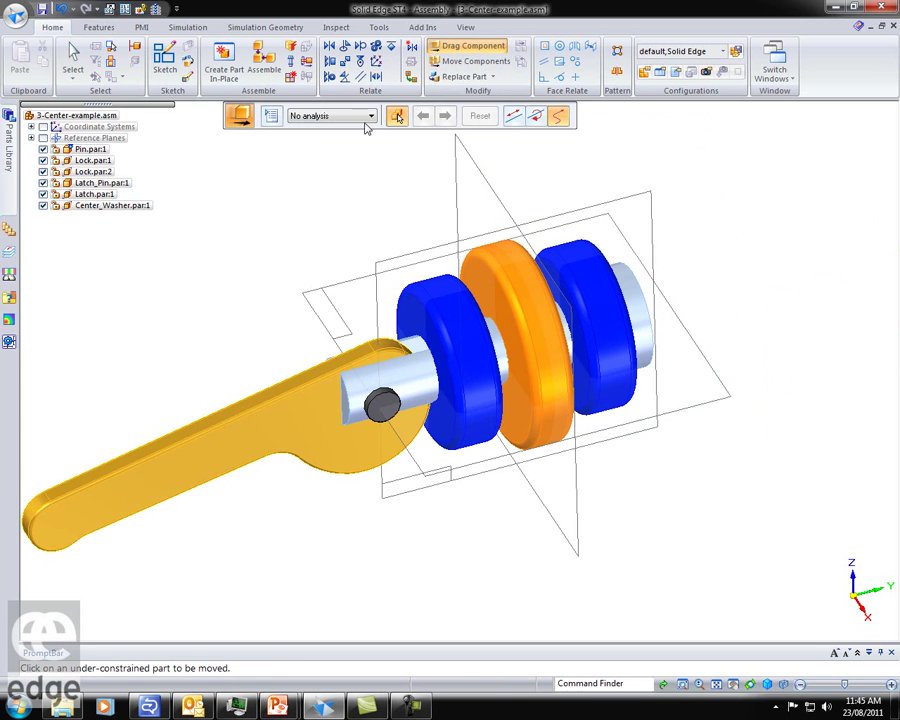
left_click_drag(171, 438, 198, 404)
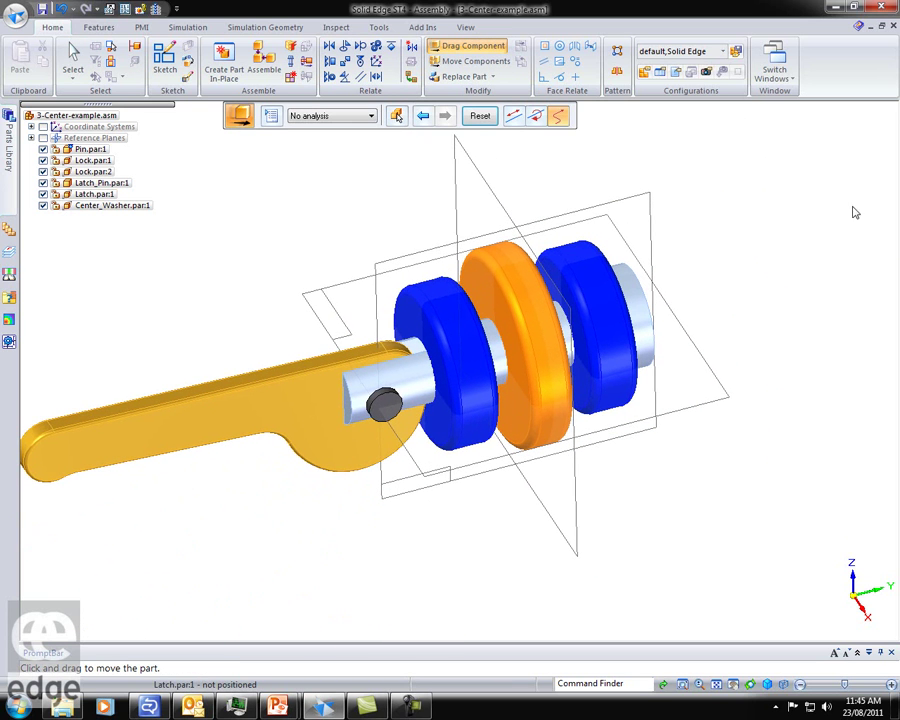
Step: Close 3-Center-example.asm without saving its changes and return to the 1-Range.asm cylinder assembly
left_click(886, 7)
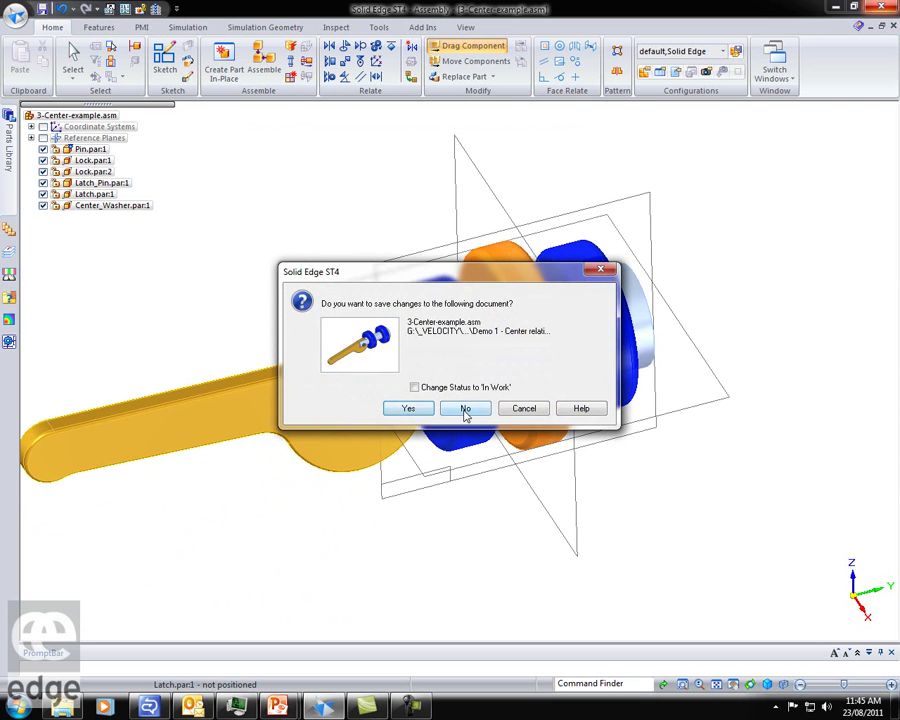
left_click(465, 409)
left_click(476, 384)
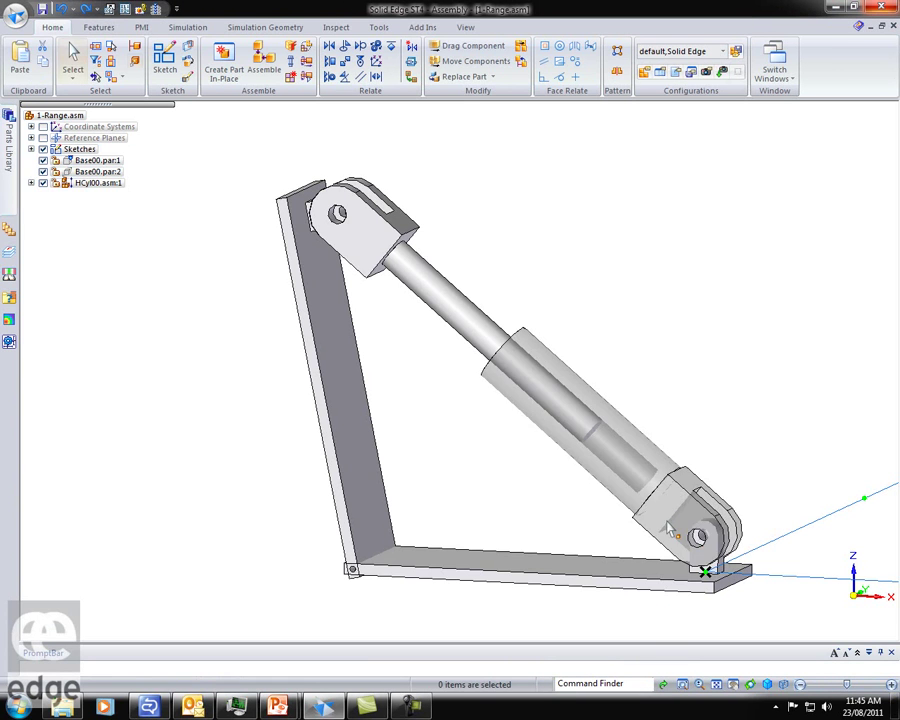
Step: Activate all components of 1-Range.asm and swing the upright base plate outward with Drag Component to test the cylinder's travel
mouse_move(628, 215)
middle_mouse_down()
mouse_move(623, 247)
mouse_move(629, 199)
middle_mouse_up()
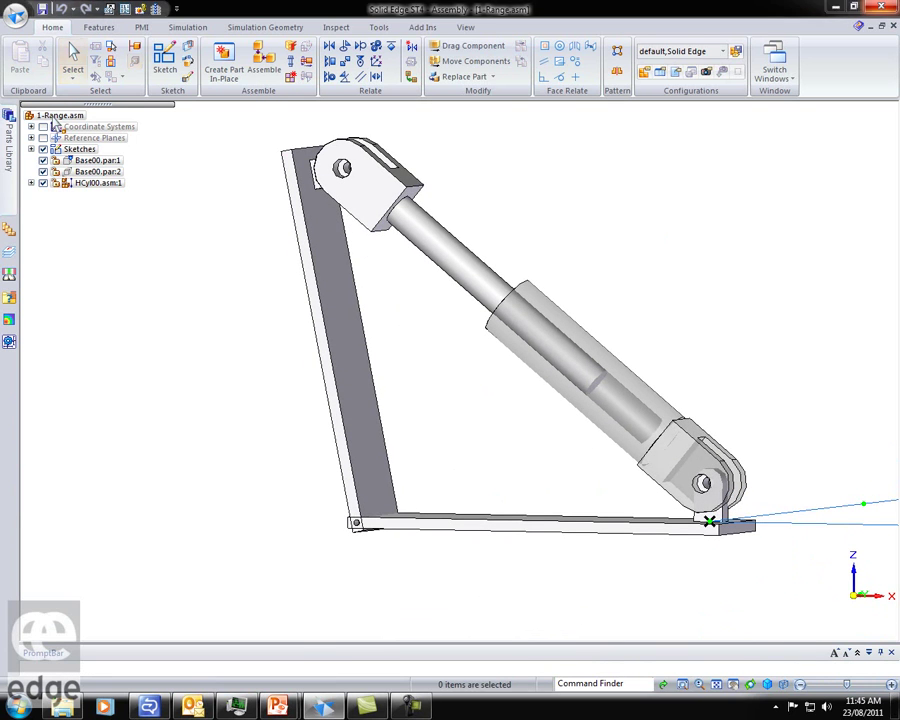
right_click(57, 115)
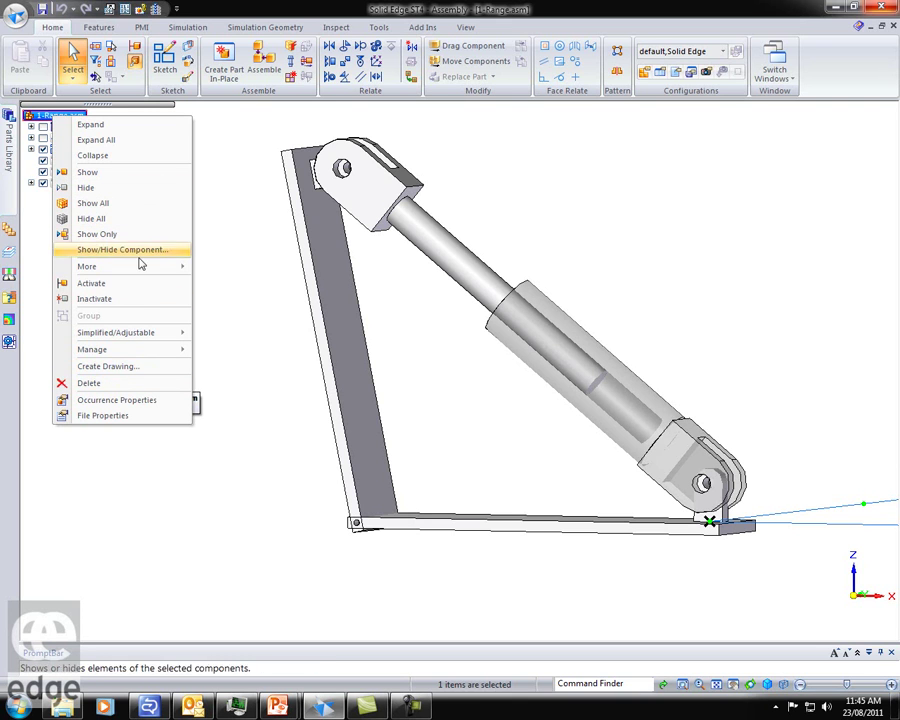
left_click(88, 283)
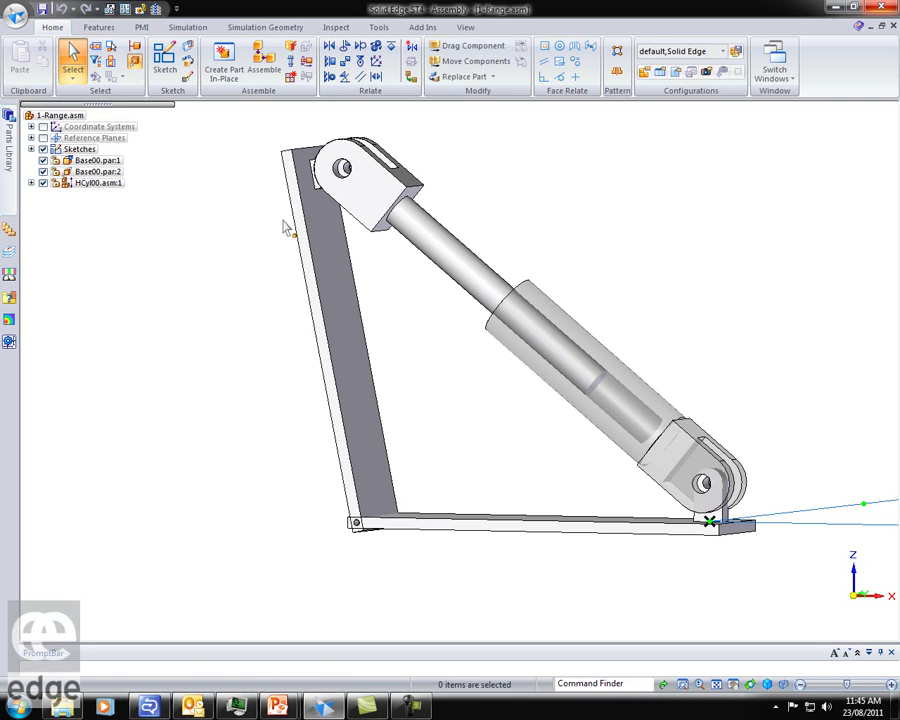
left_click(447, 52)
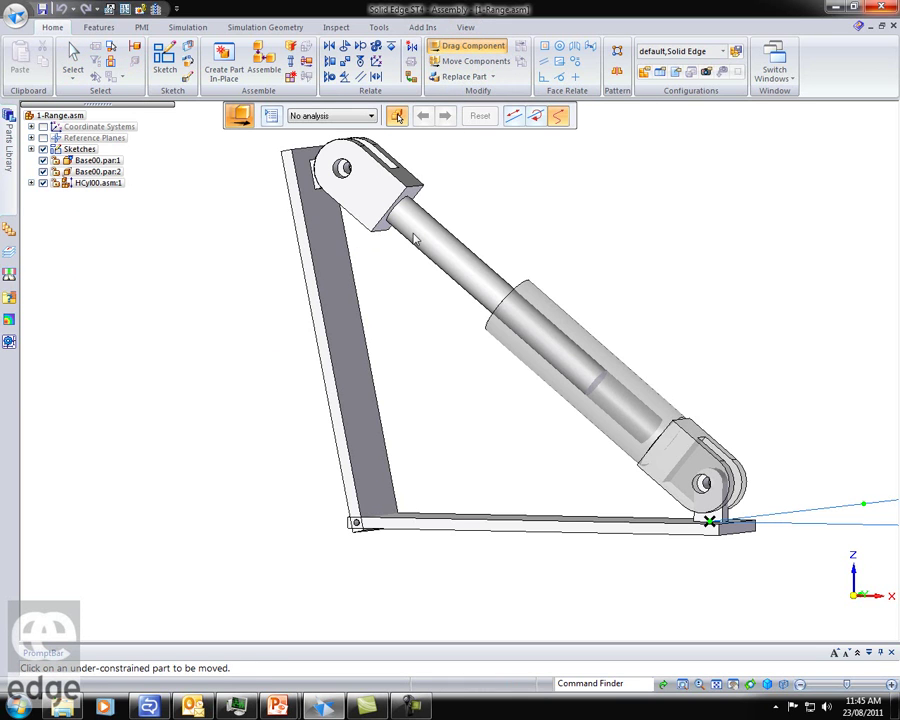
left_click_drag(310, 240, 221, 342)
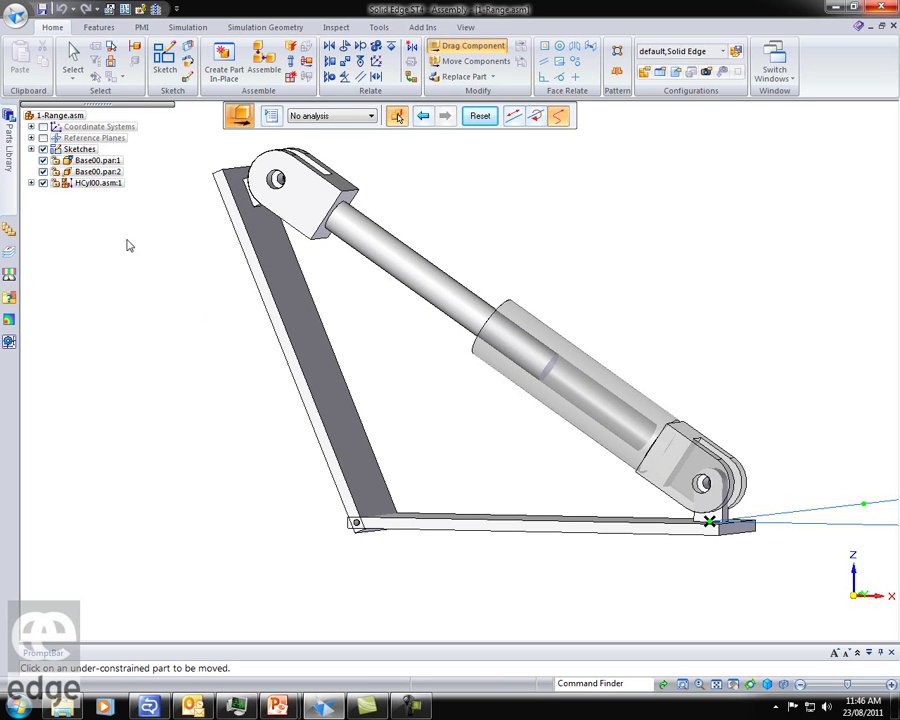
left_click(72, 58)
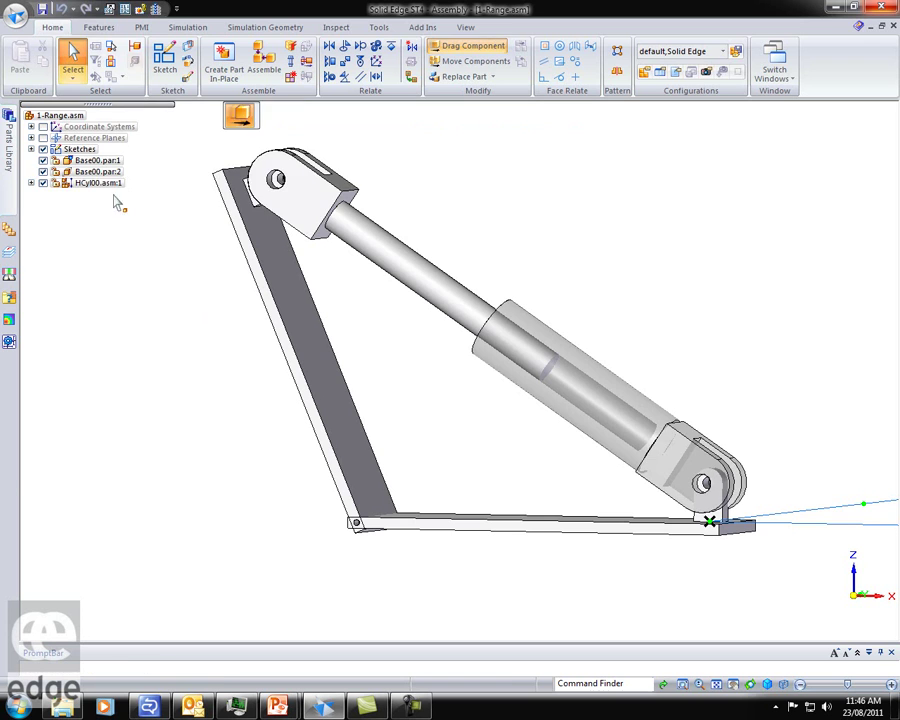
Step: Open the HCyl00.asm cylinder subassembly in its own window
left_click(104, 185)
right_click(104, 185)
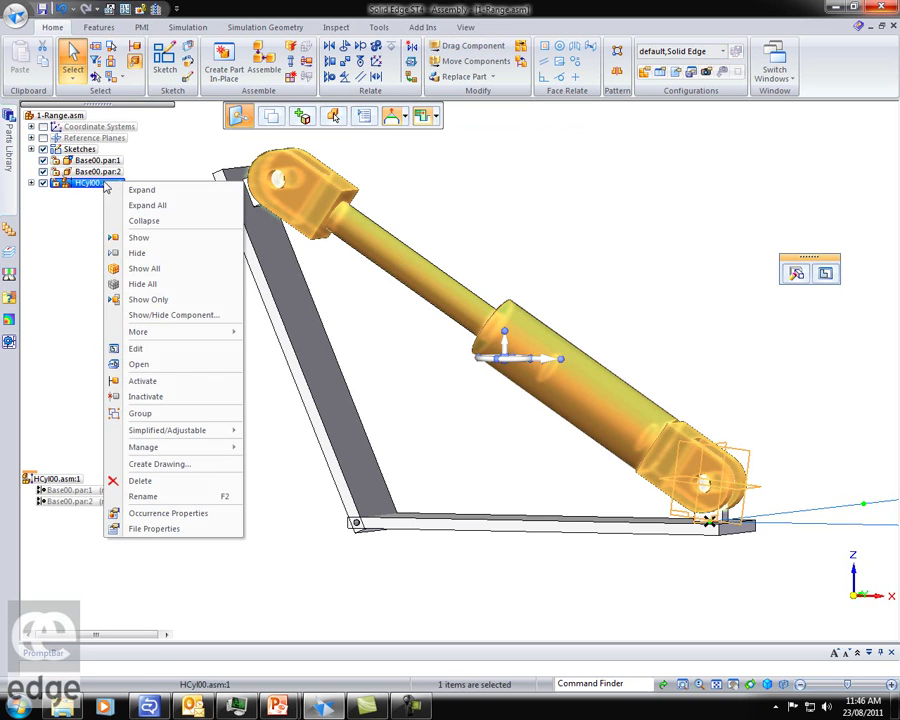
left_click(136, 365)
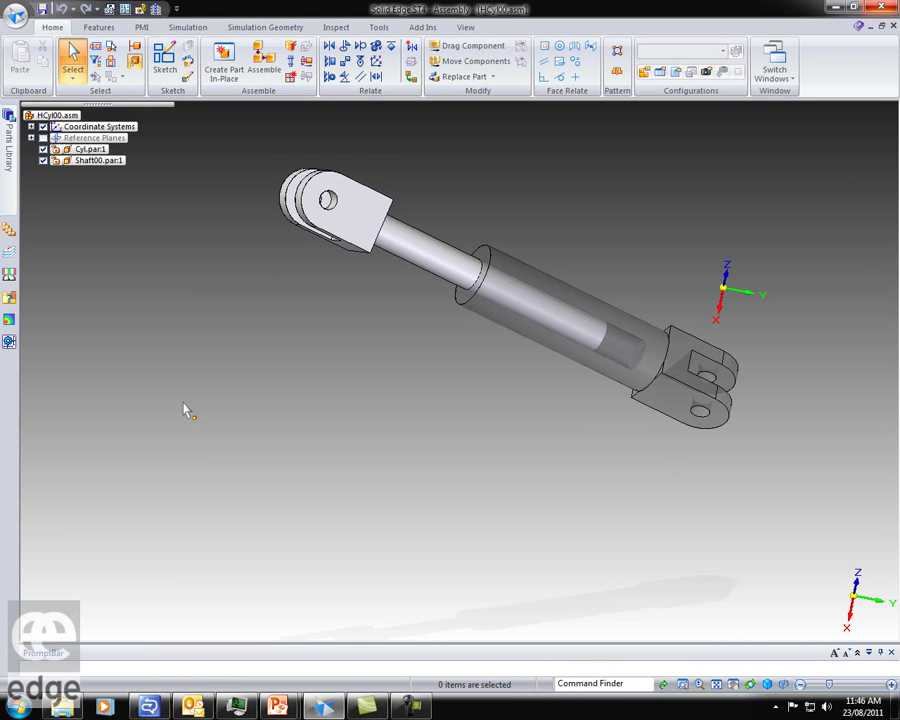
Step: Mate the shaft's inner end face to the cylinder's bore end with a Range offset of 4 mm to 240 mm
left_click(330, 47)
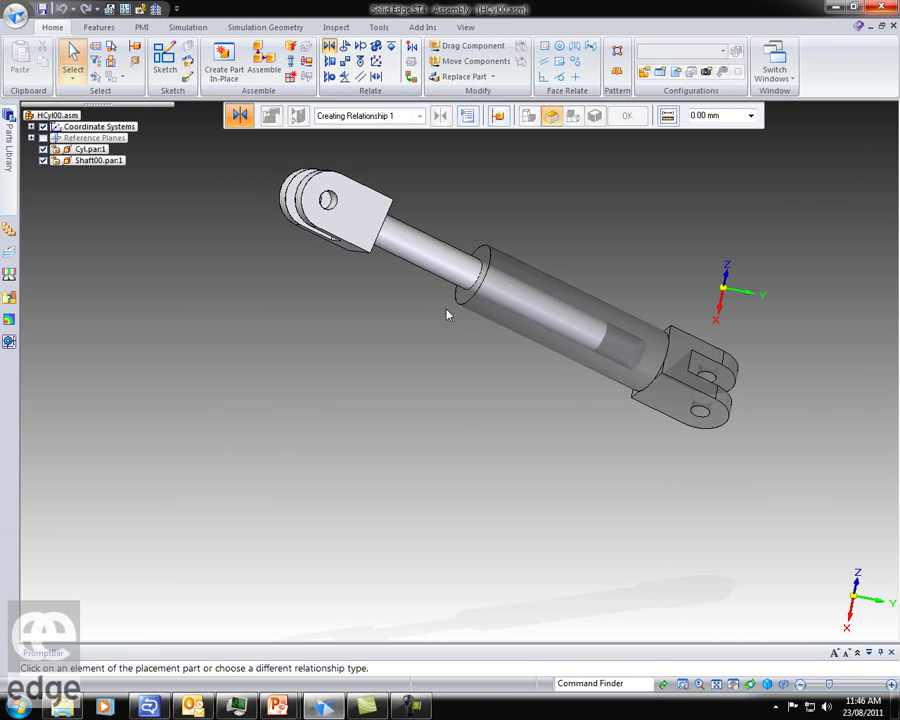
left_click(604, 343)
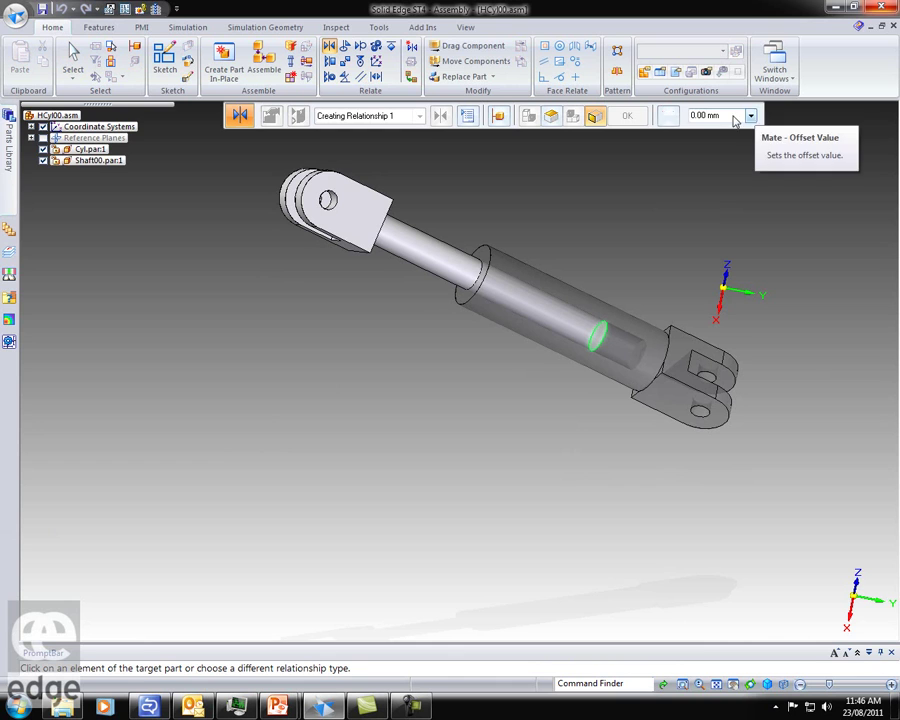
left_click(667, 117)
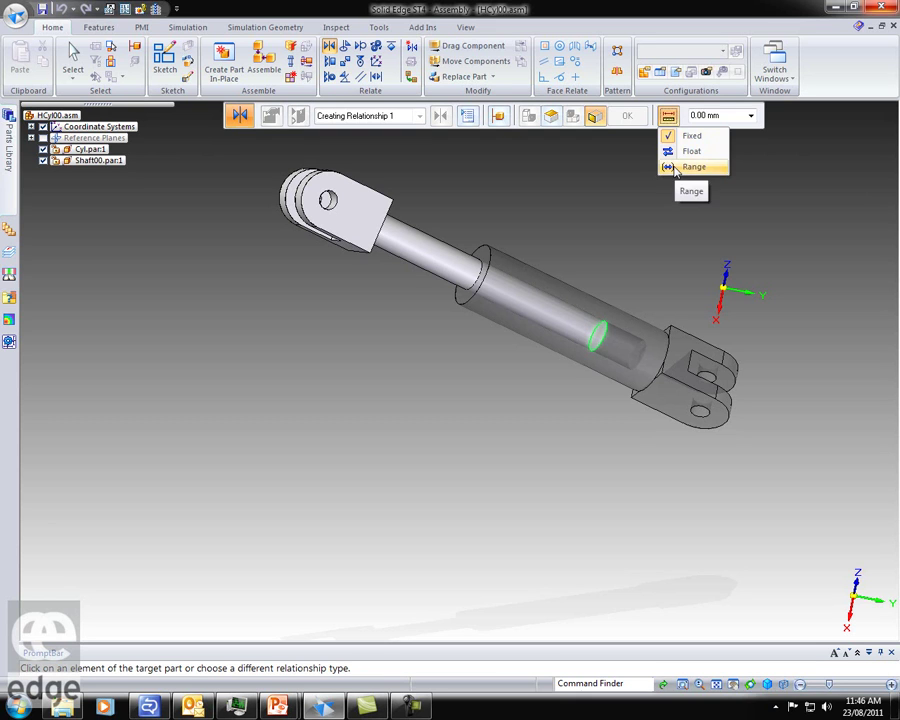
left_click(675, 168)
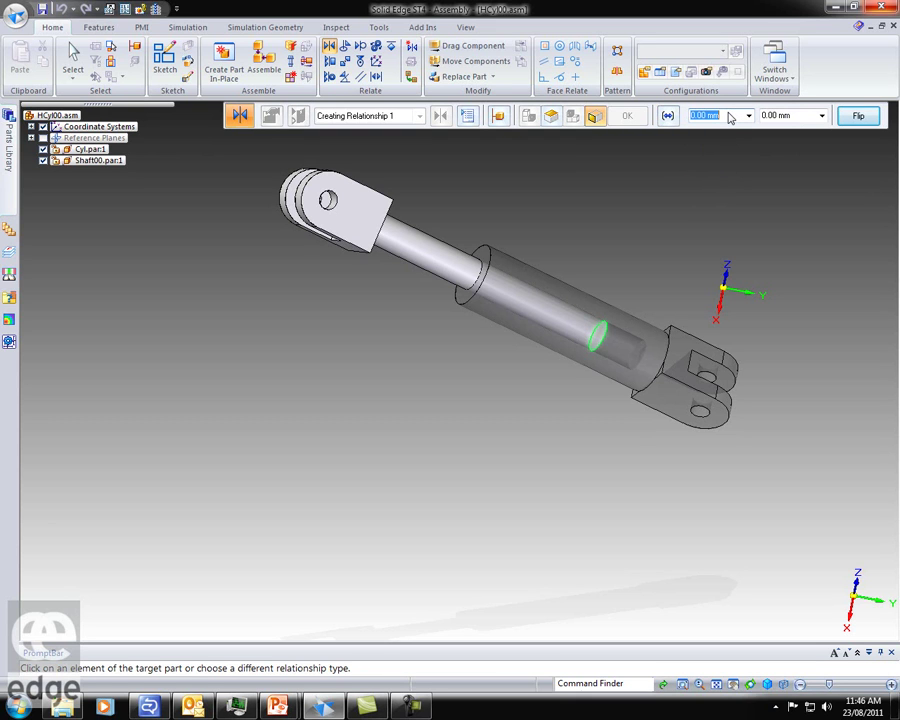
type("4")
key("Tab")
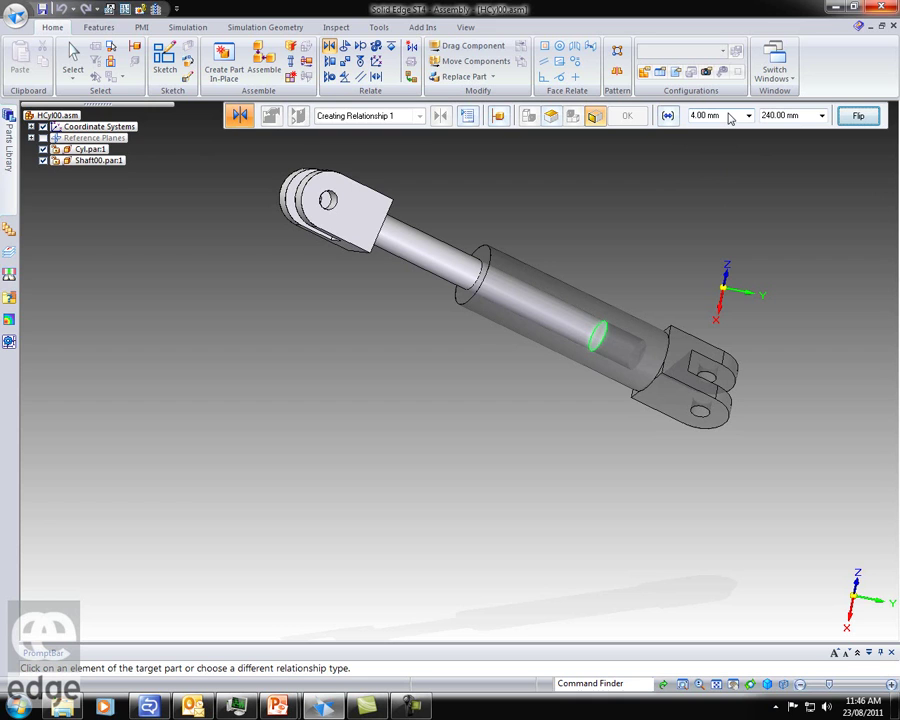
left_click(634, 365)
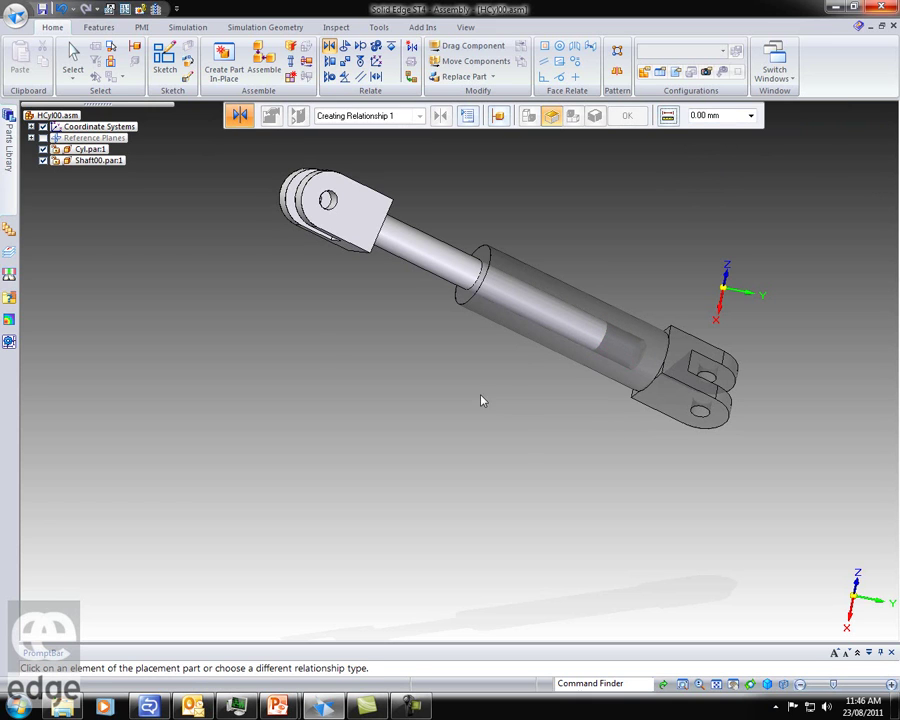
key("Escape")
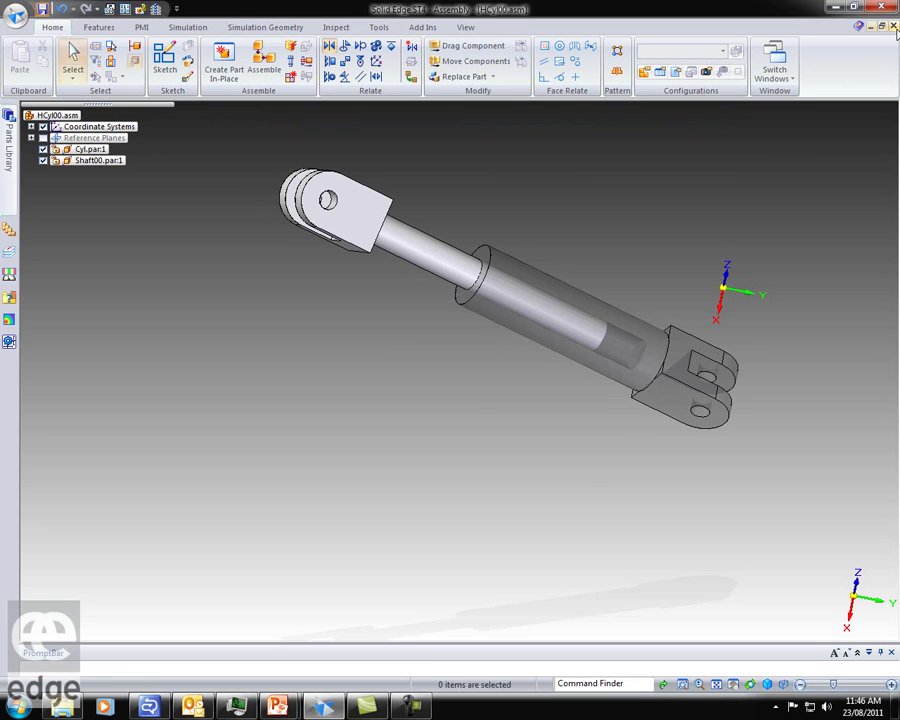
Step: Close HCyl00.asm and swing the upright base plate outward and back inward in 1-Range.asm to test the range limits
left_click(893, 28)
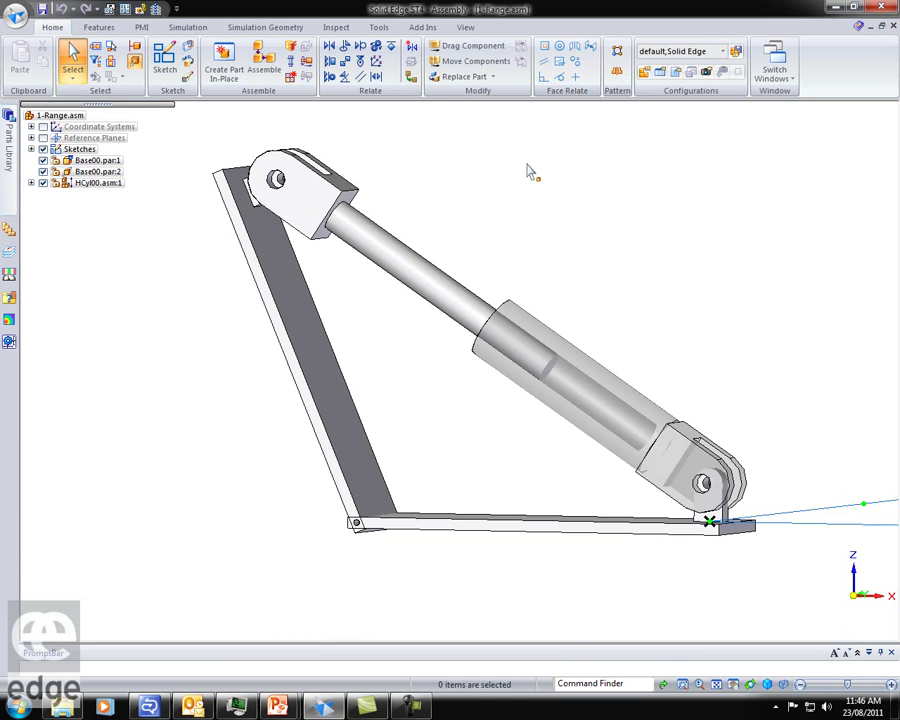
left_click(479, 48)
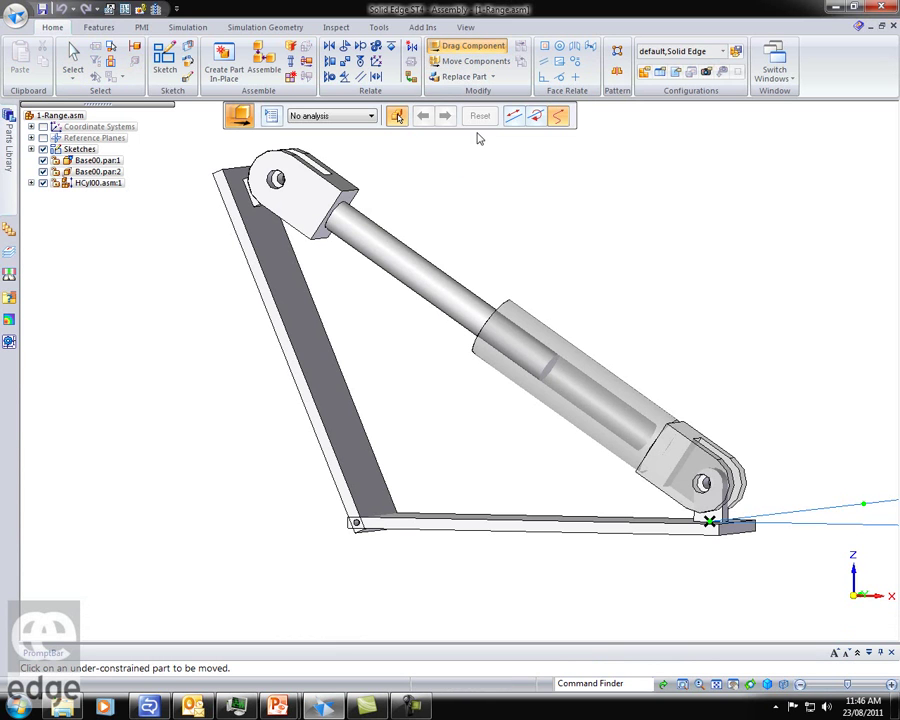
left_click(249, 242)
left_click_drag(249, 242, 119, 380)
left_click_drag(248, 304, 331, 340)
middle_click_drag(834, 184, 894, 122)
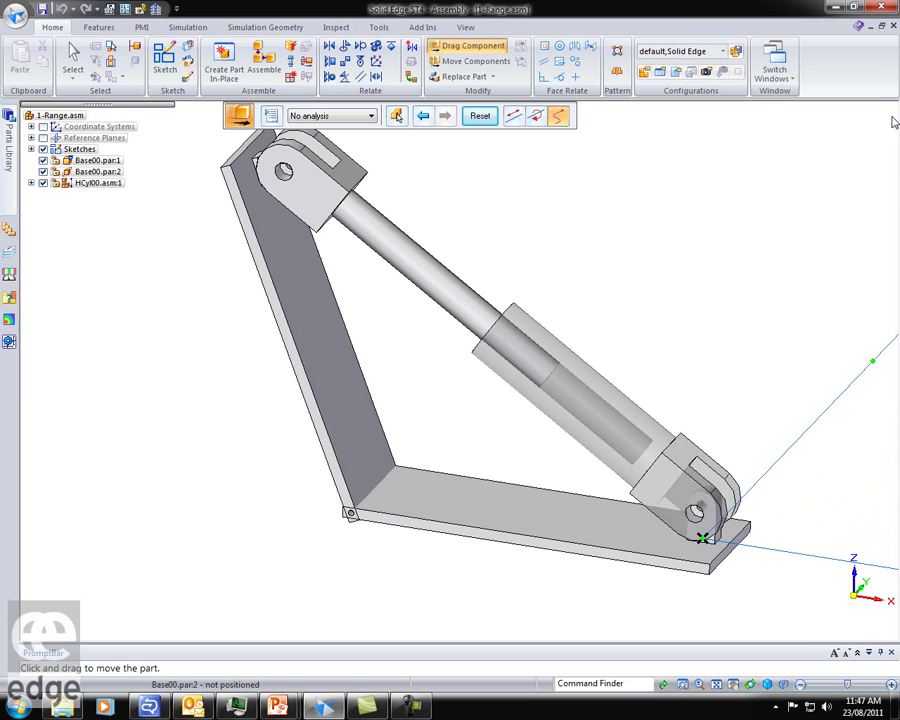
Step: Close 1-Range.asm without saving its changes and return to ElectricRazor.asm
left_click(894, 27)
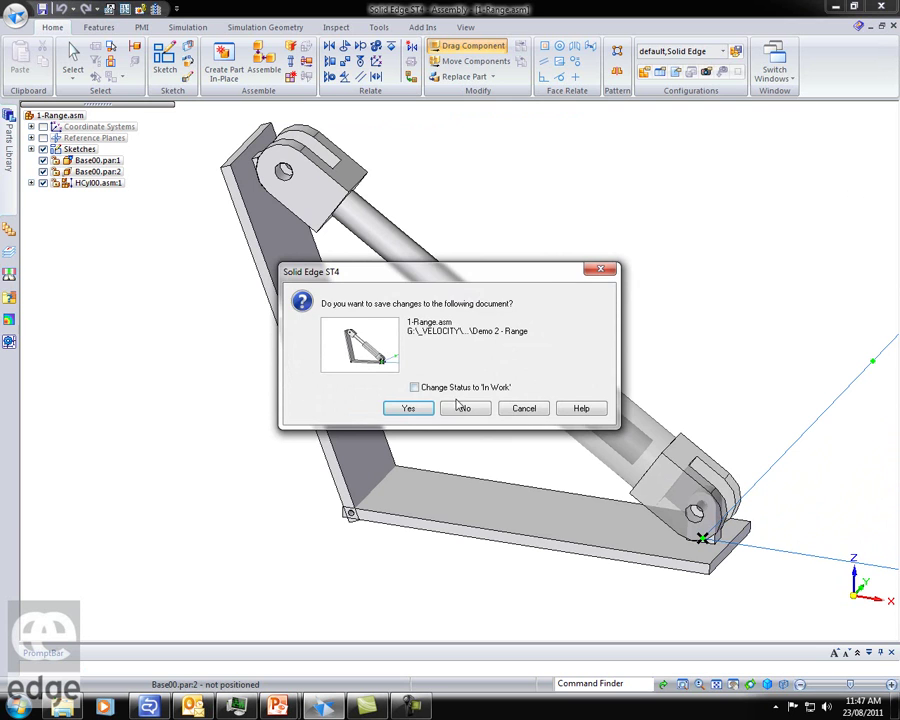
left_click(459, 404)
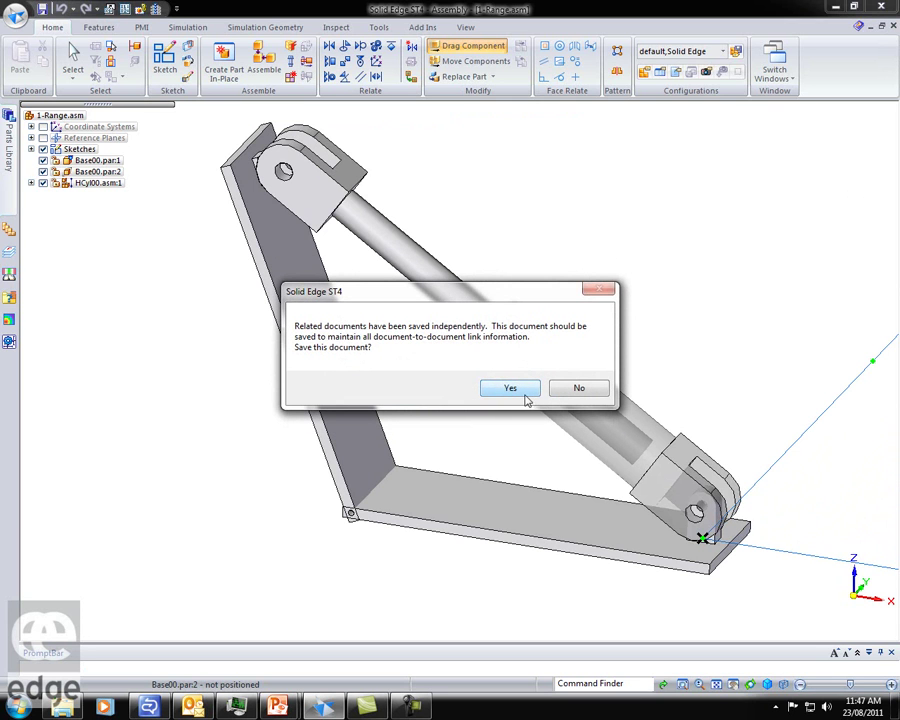
left_click(579, 388)
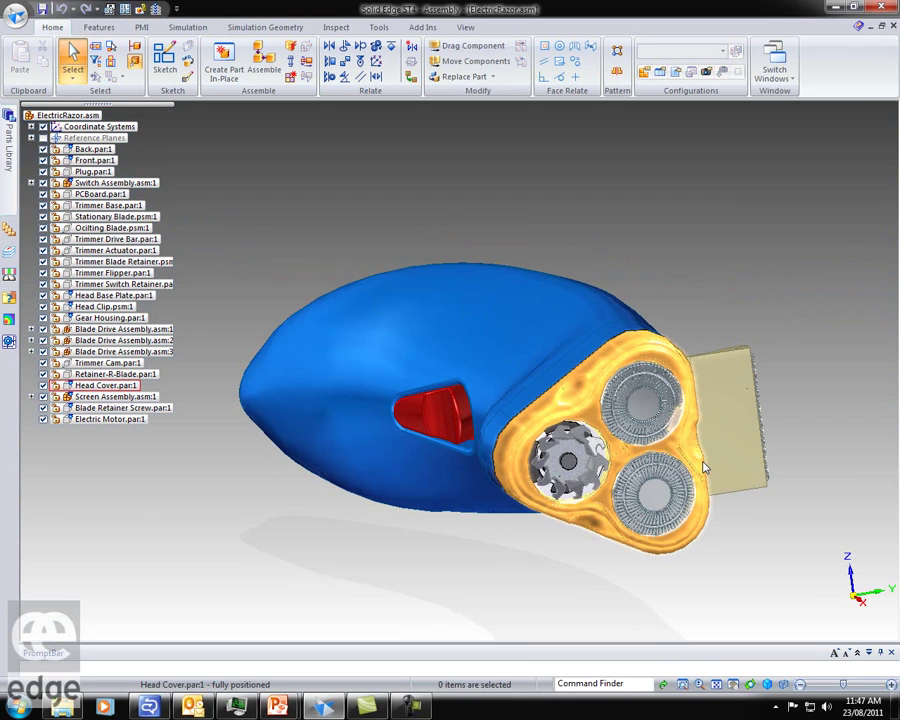
Step: Show the electric razor in isometric view with the High Quality view style
key("ctrl+i")
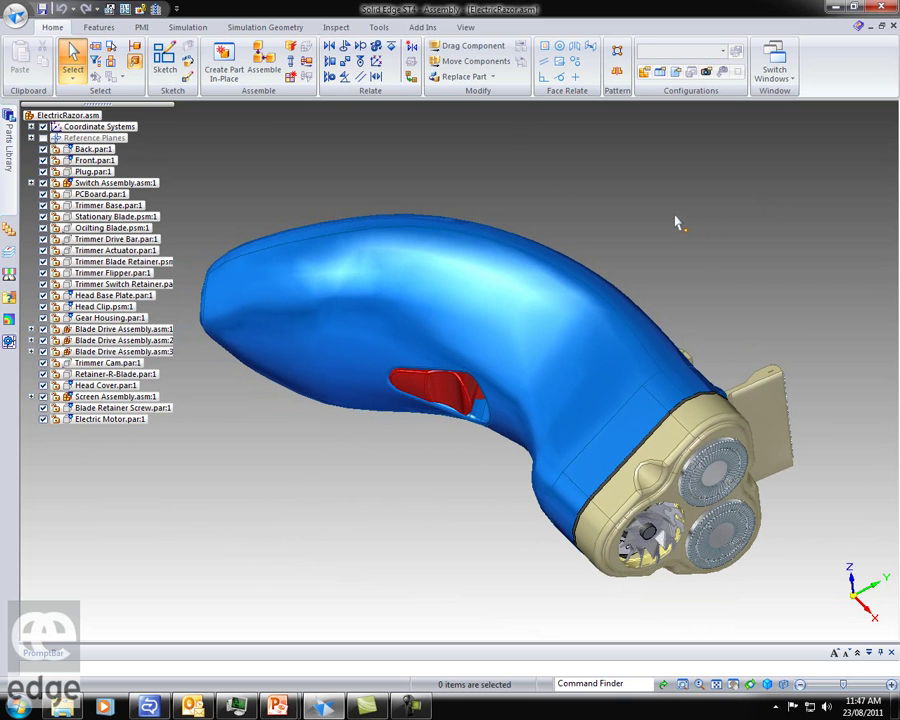
left_click(467, 28)
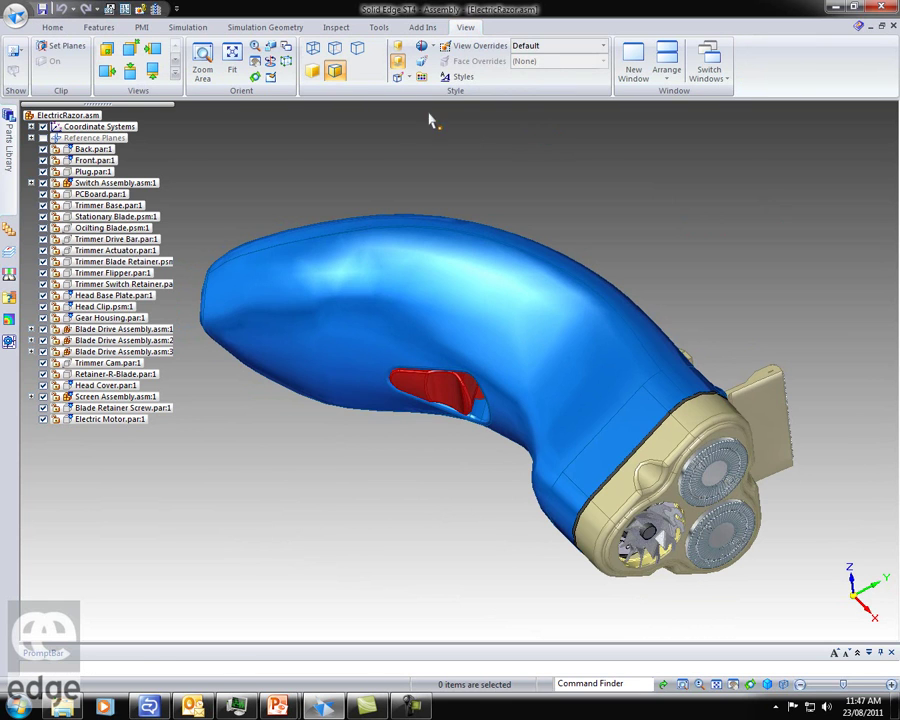
left_click(604, 46)
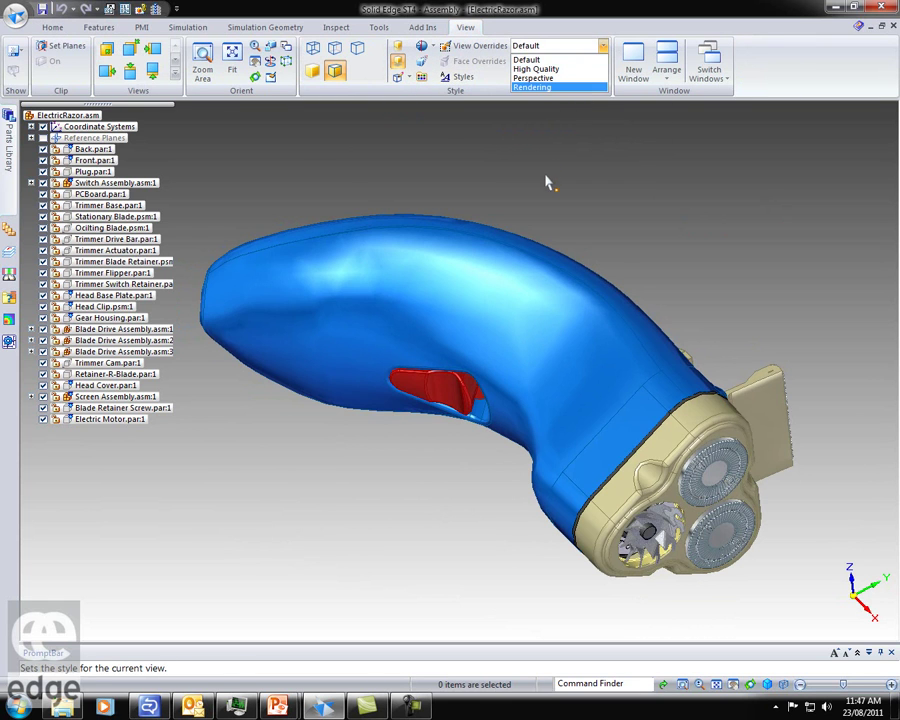
left_click(543, 69)
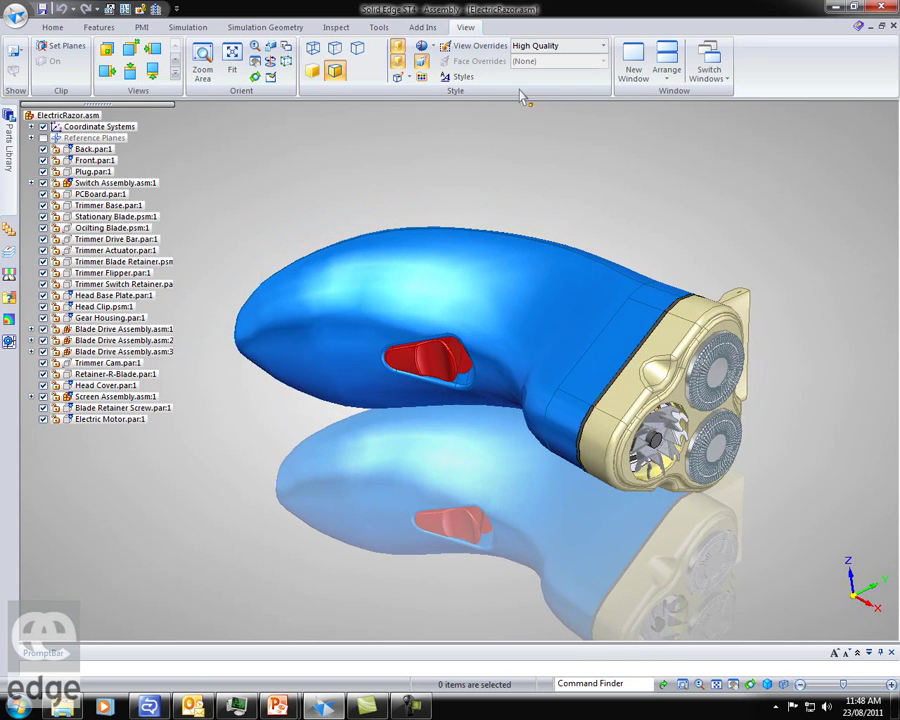
Step: Apply the Rendering view style to the electric razor assembly
left_click(603, 46)
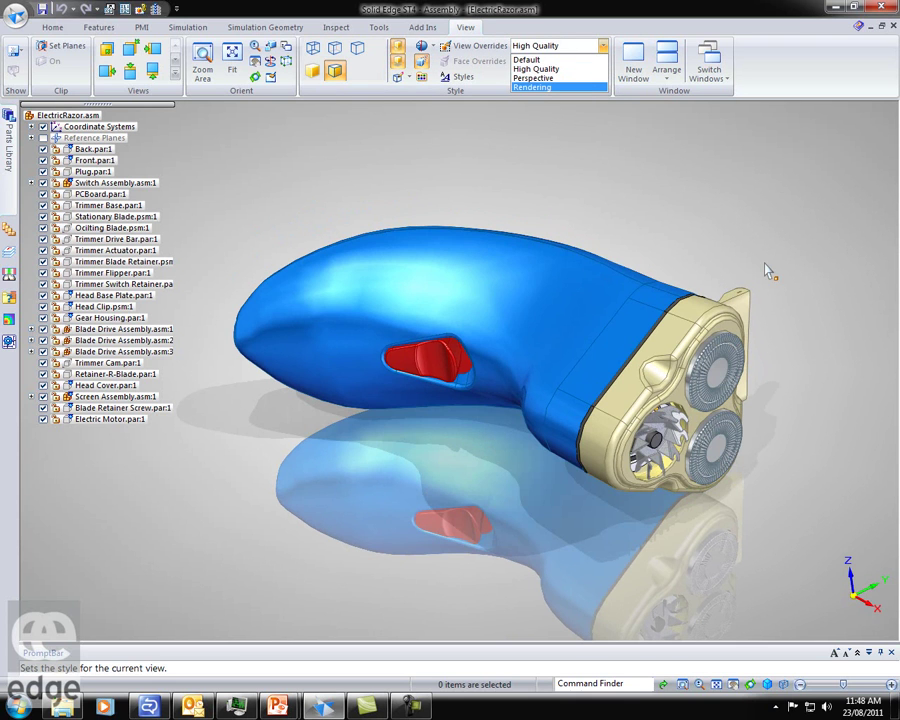
left_click(703, 250)
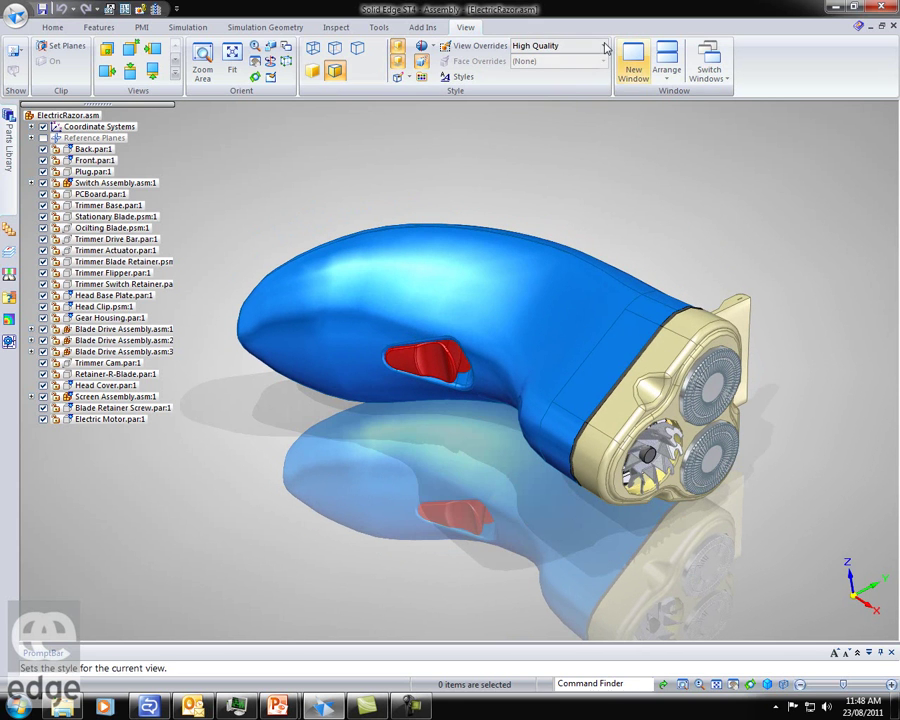
left_click(602, 46)
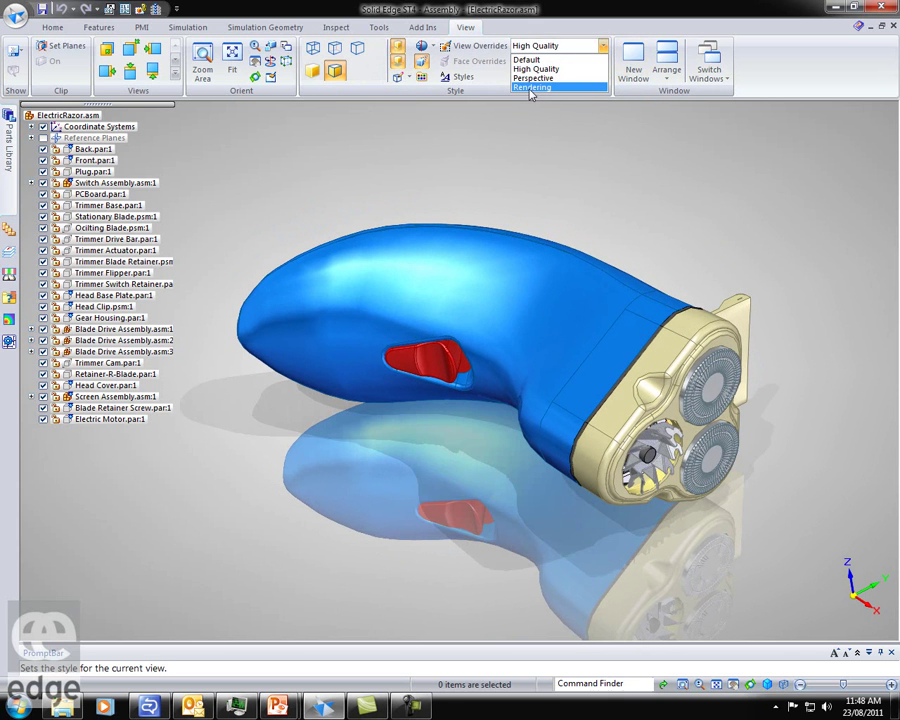
left_click(529, 88)
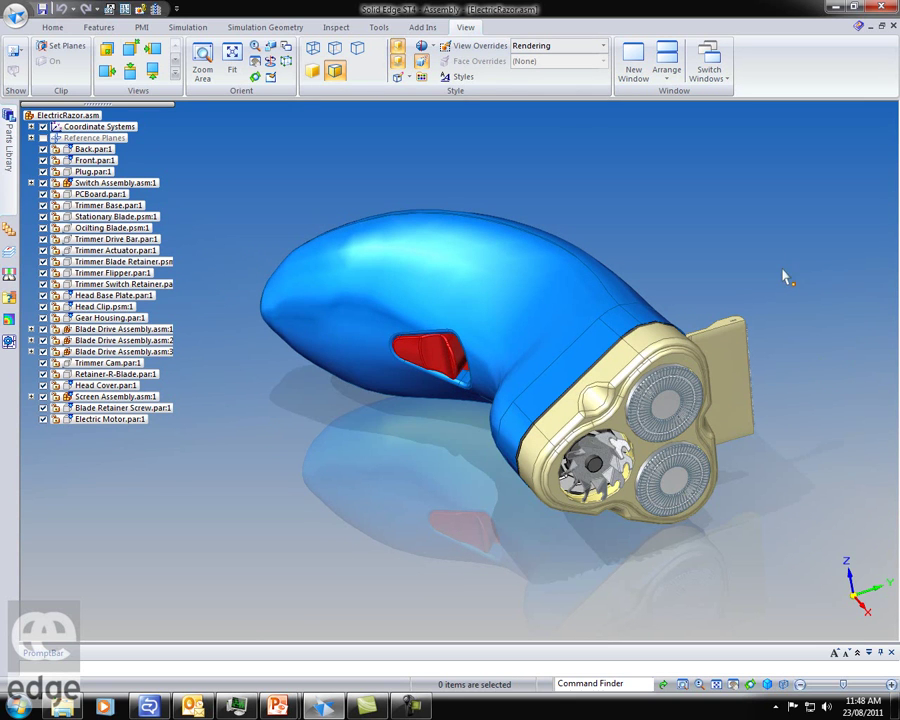
Step: Enter the Explode-Render-Animate environment for ElectricRazor.asm and start Render Area
left_click(378, 27)
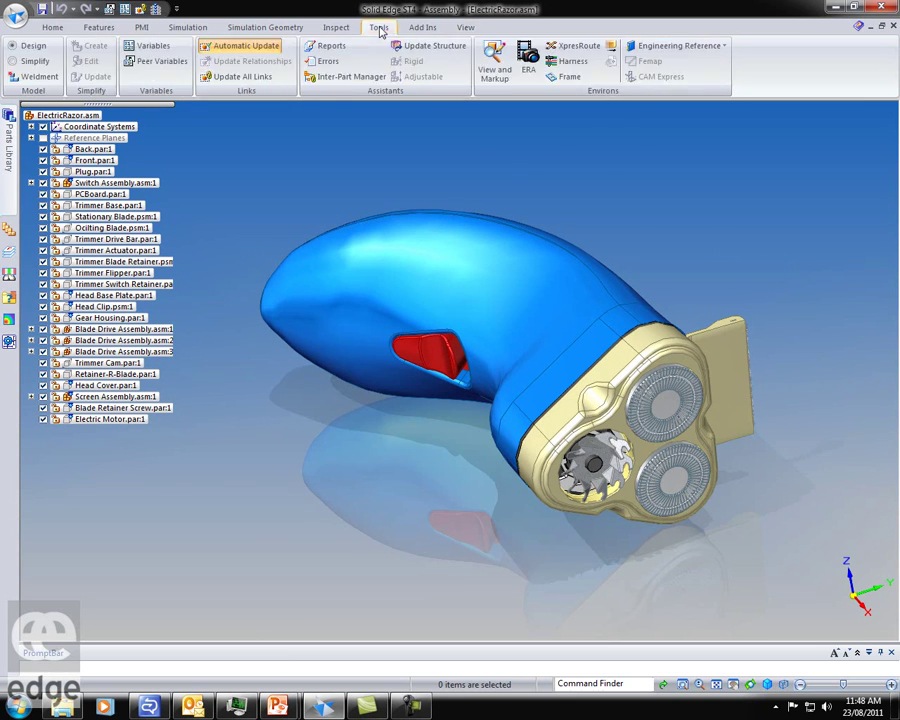
left_click(528, 62)
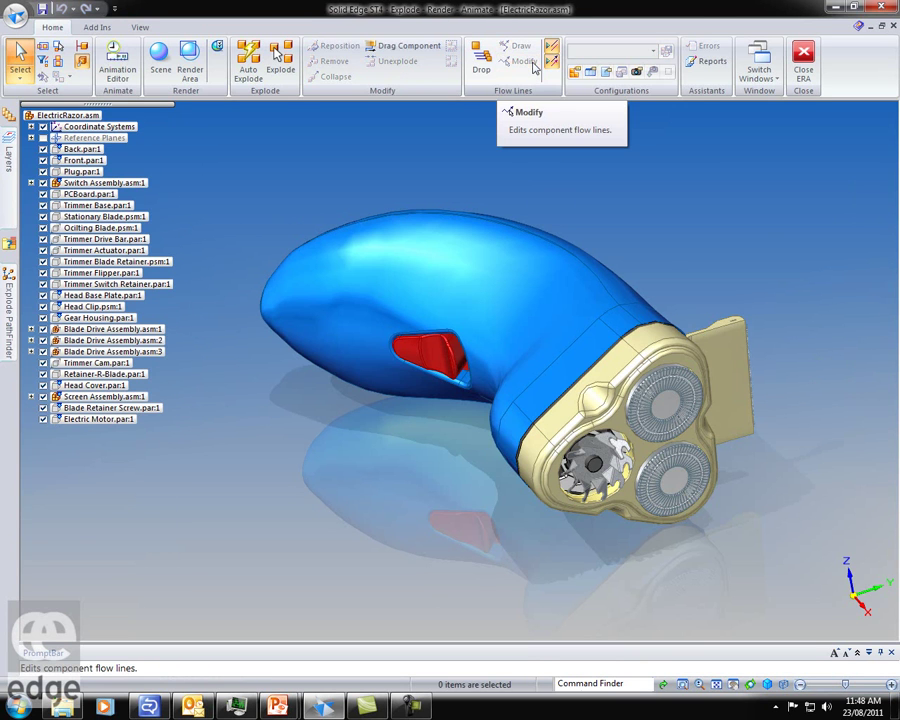
left_click(190, 65)
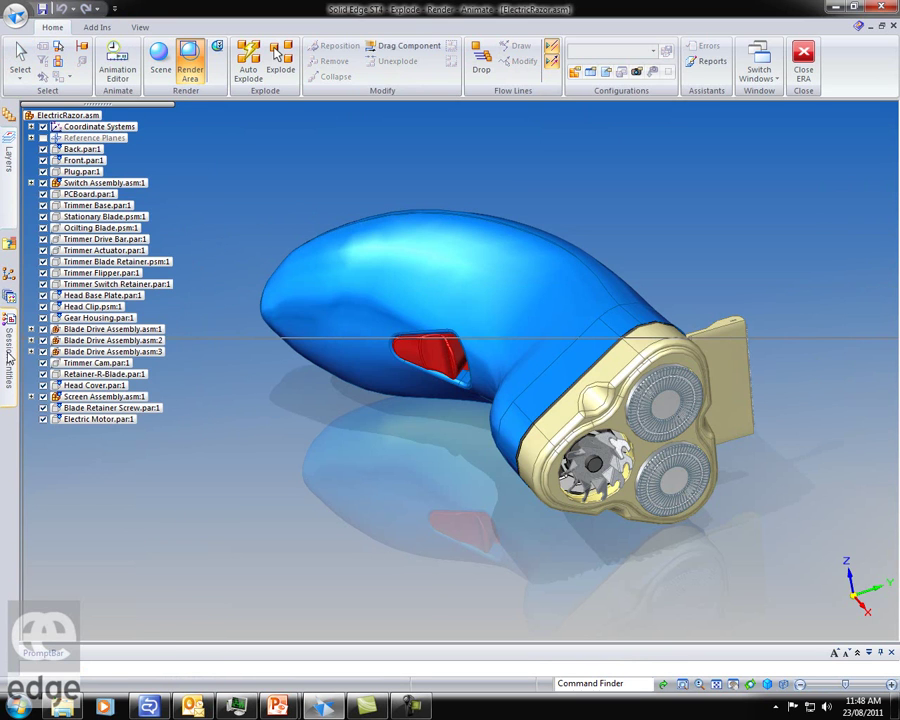
Step: Apply the Plain Black - reflective scenery from the predefined abstract backgrounds to the razor assembly and render the scene
mouse_move(10, 304)
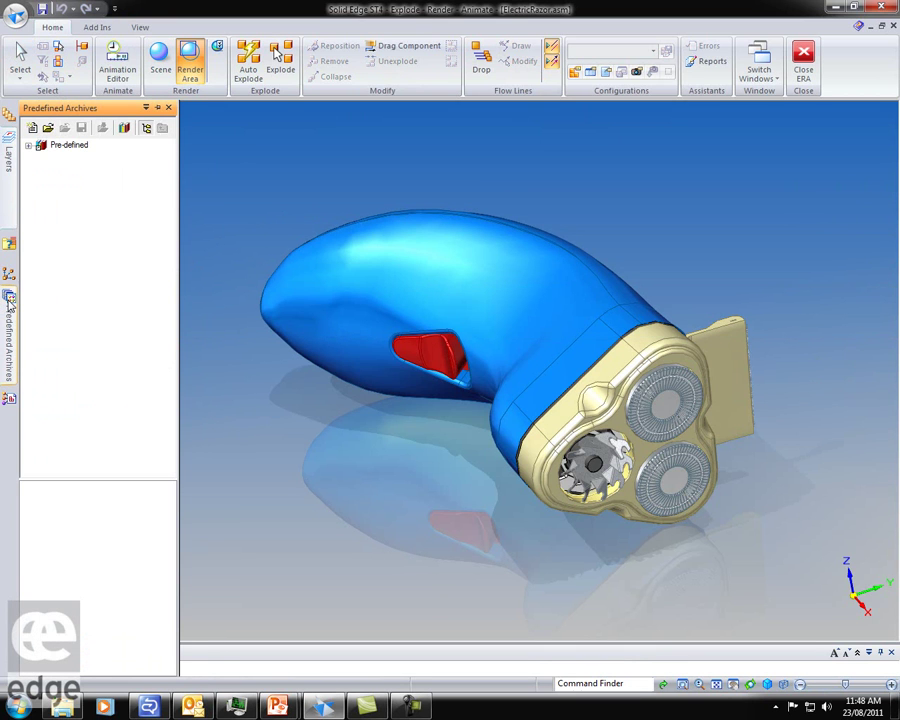
left_click(29, 146)
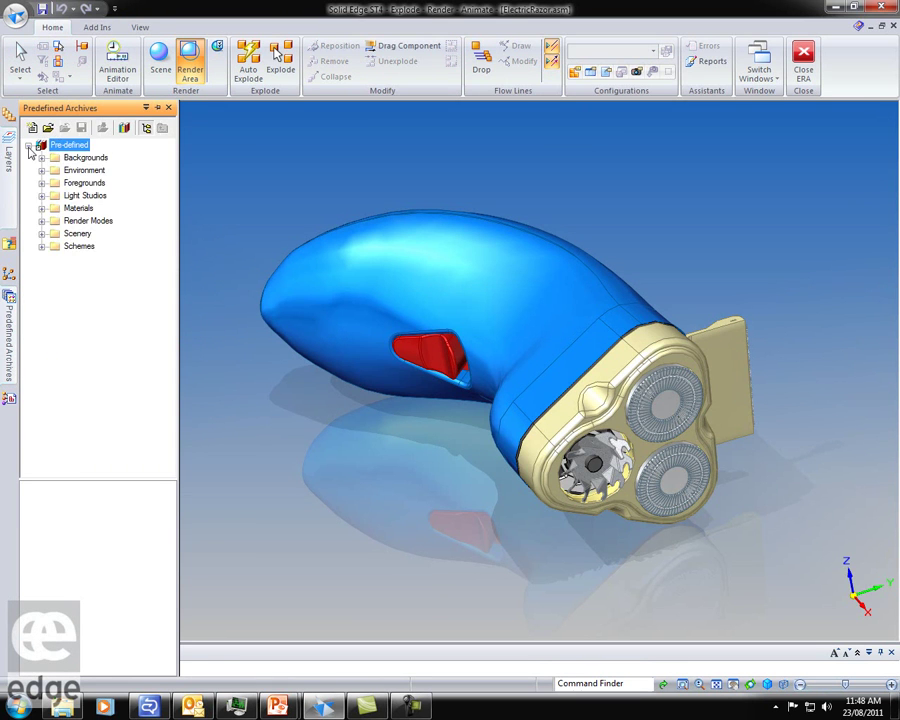
left_click(41, 234)
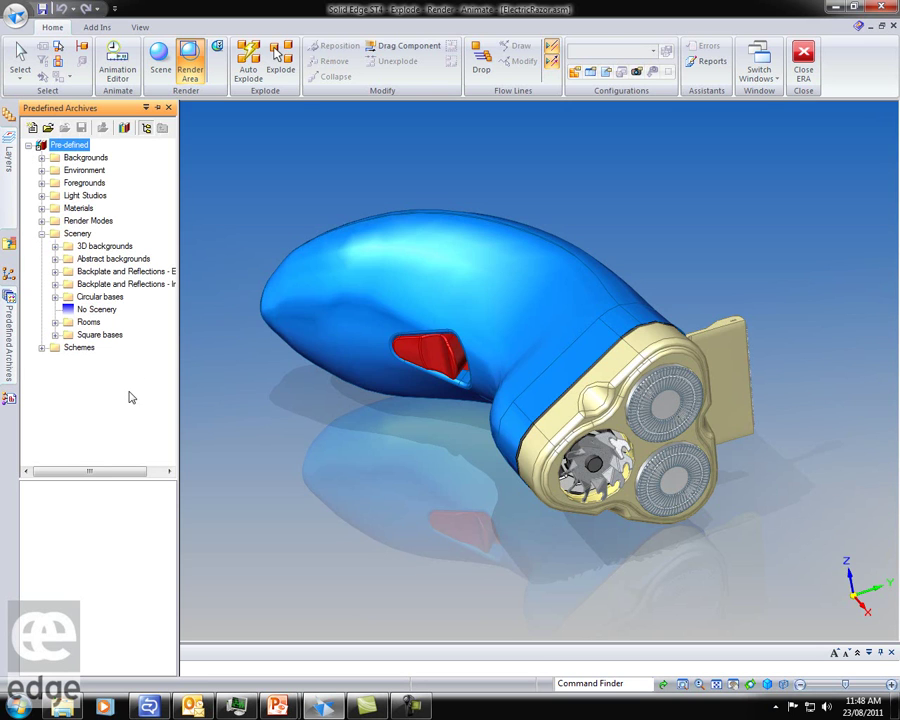
left_click(55, 259)
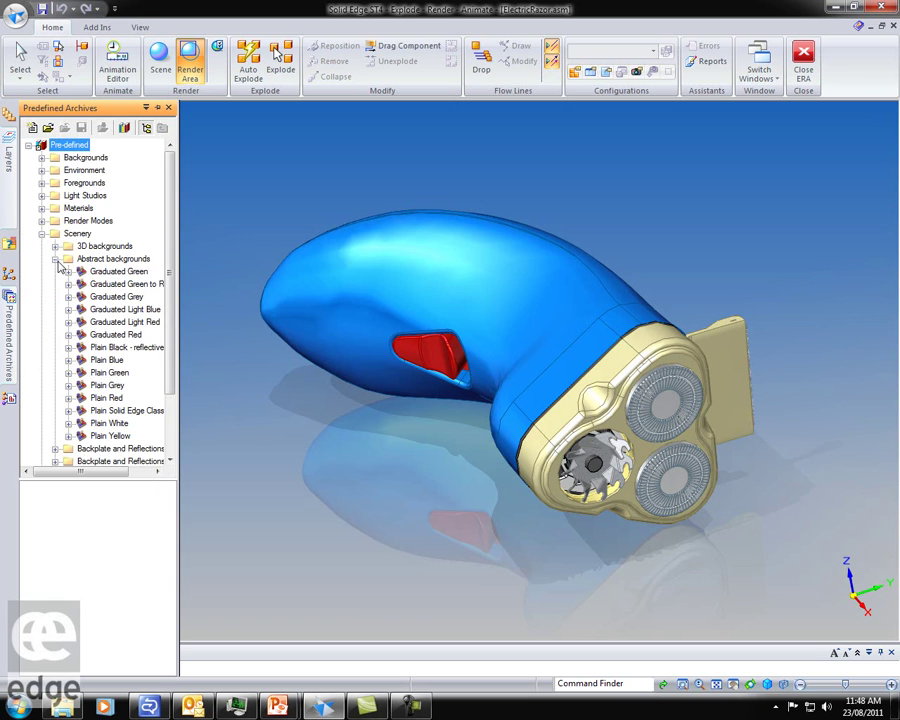
left_click(98, 348)
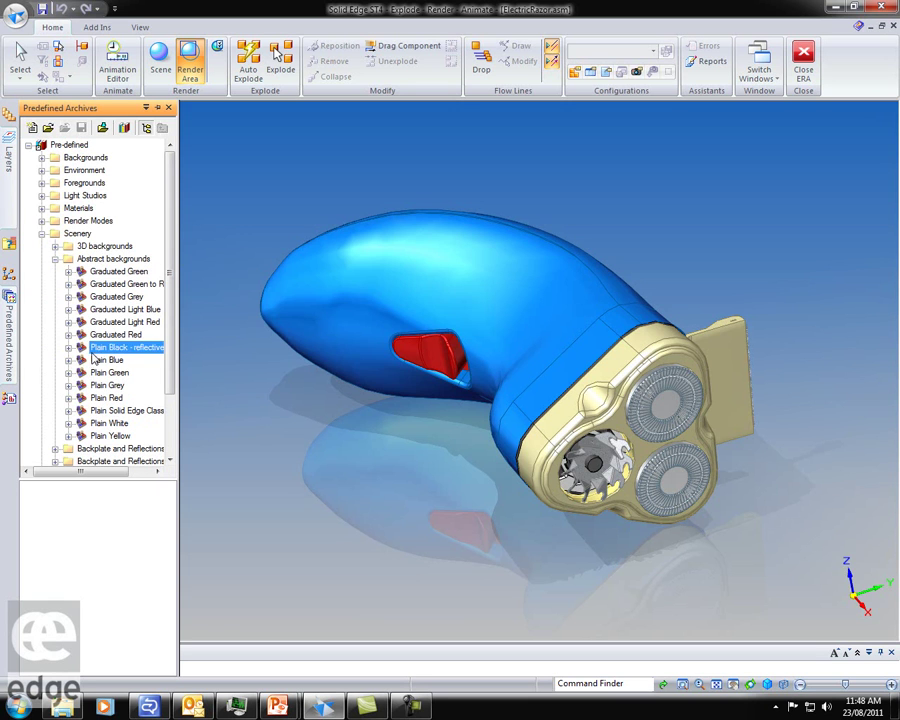
left_click(337, 193)
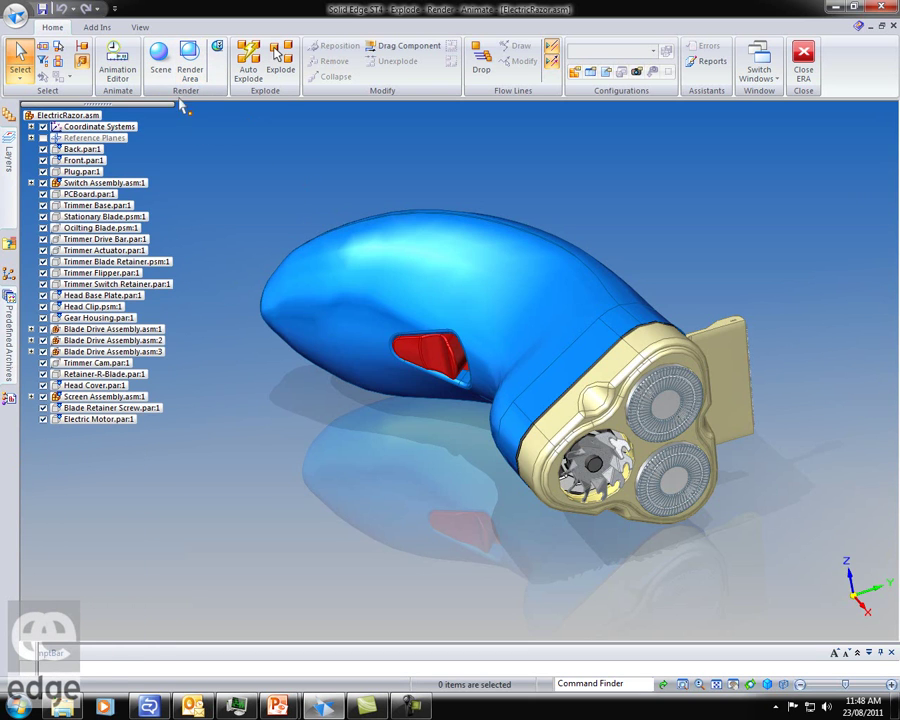
left_click(160, 58)
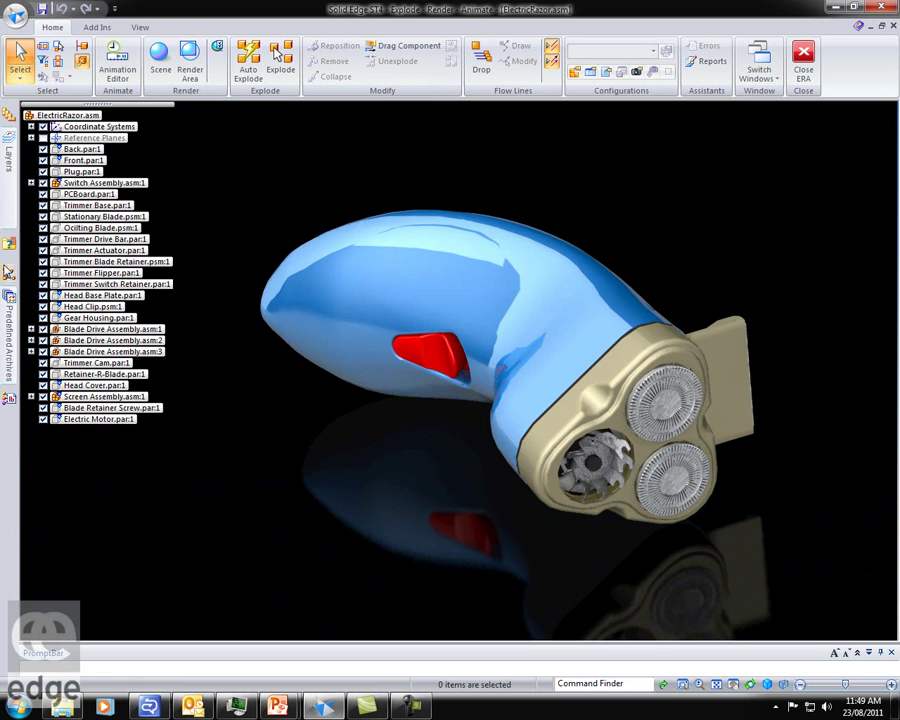
Step: Replace the razor's scenery with the Interior - Meeting Room 3D background from the predefined archives
left_click(8, 325)
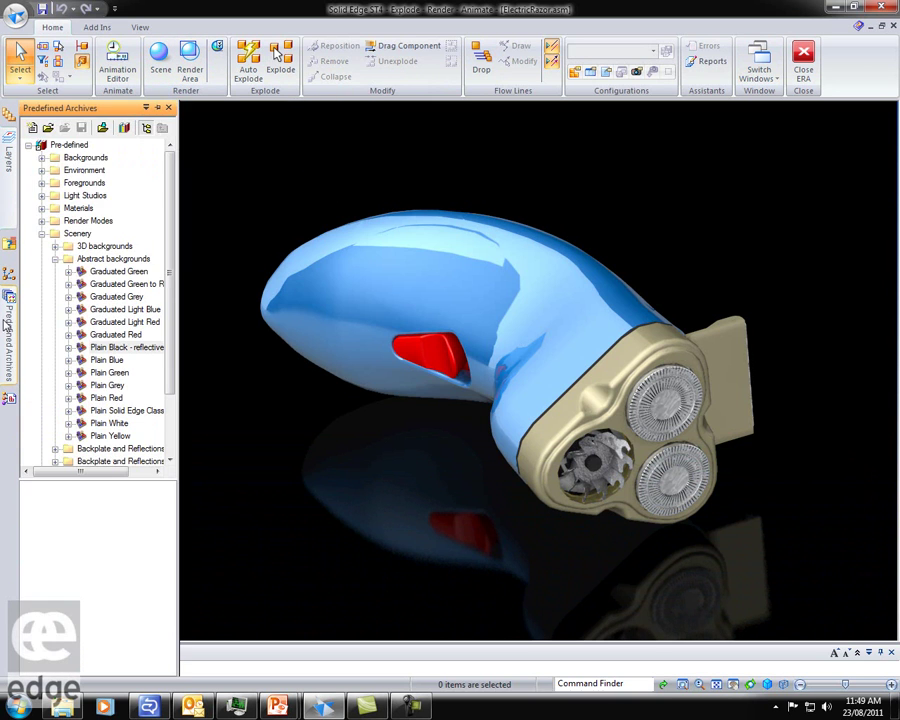
left_click(56, 259)
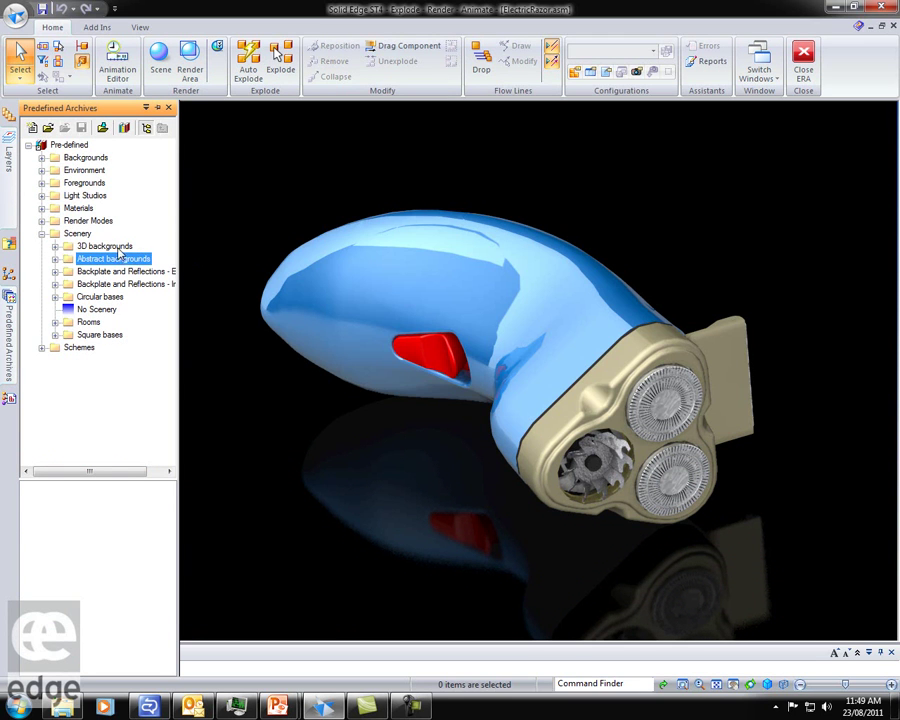
left_click(106, 246)
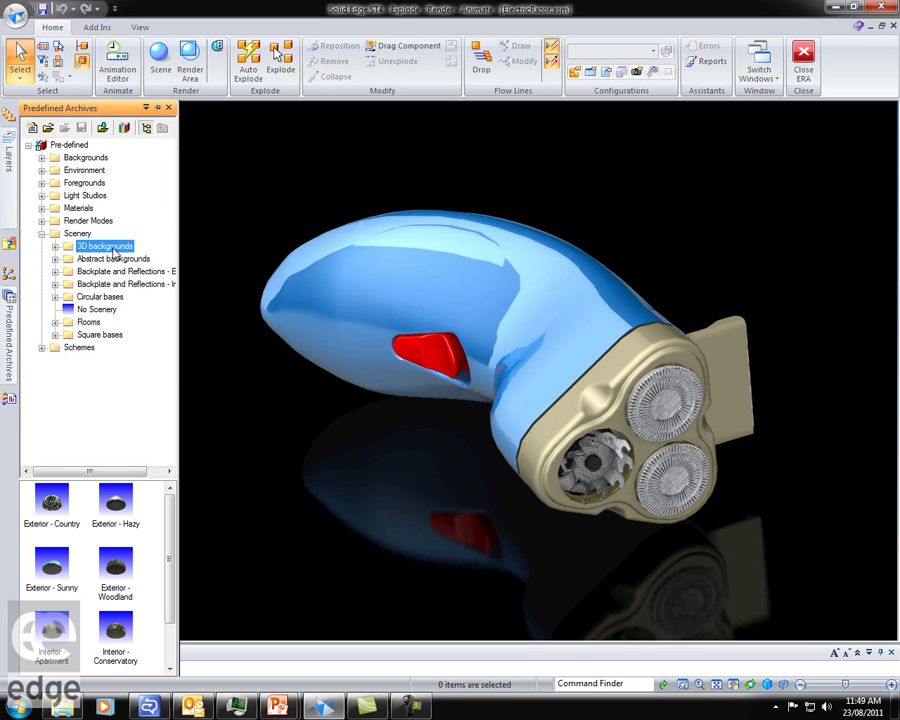
left_click(55, 246)
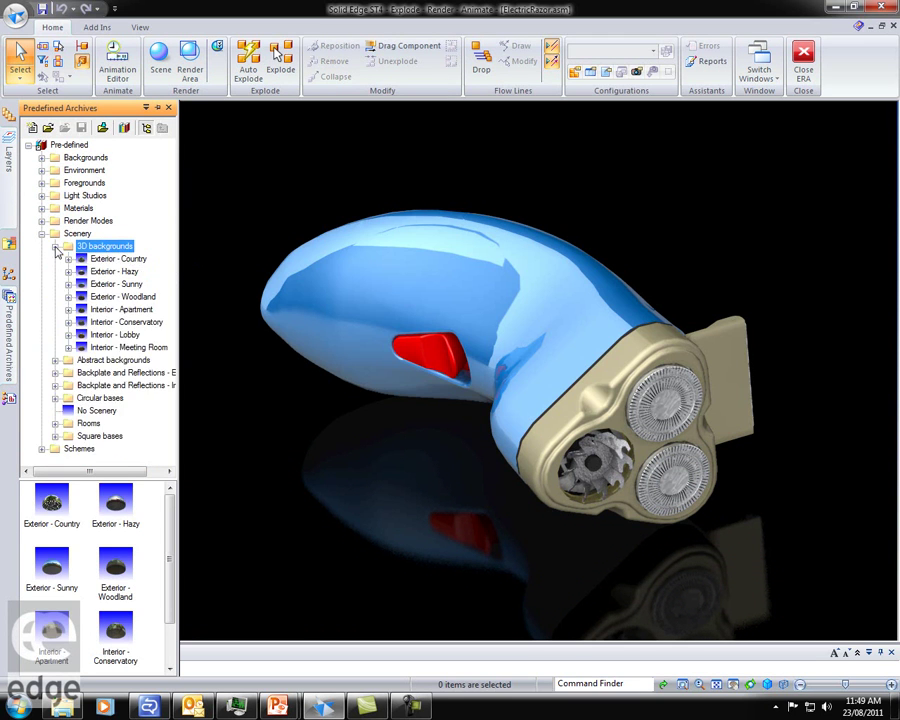
left_click(131, 349)
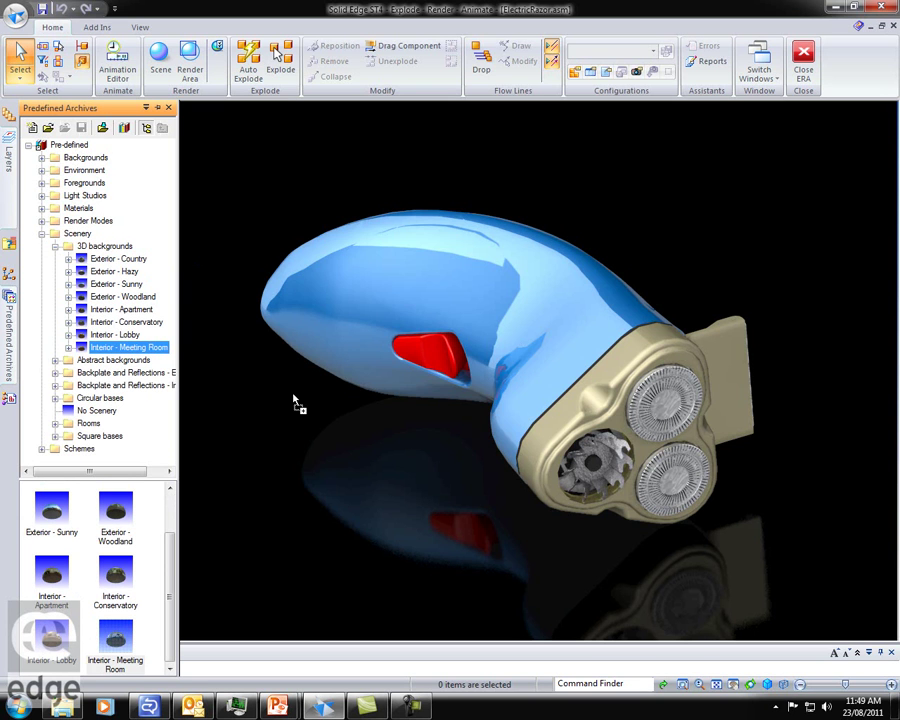
left_click_drag(295, 401, 296, 402)
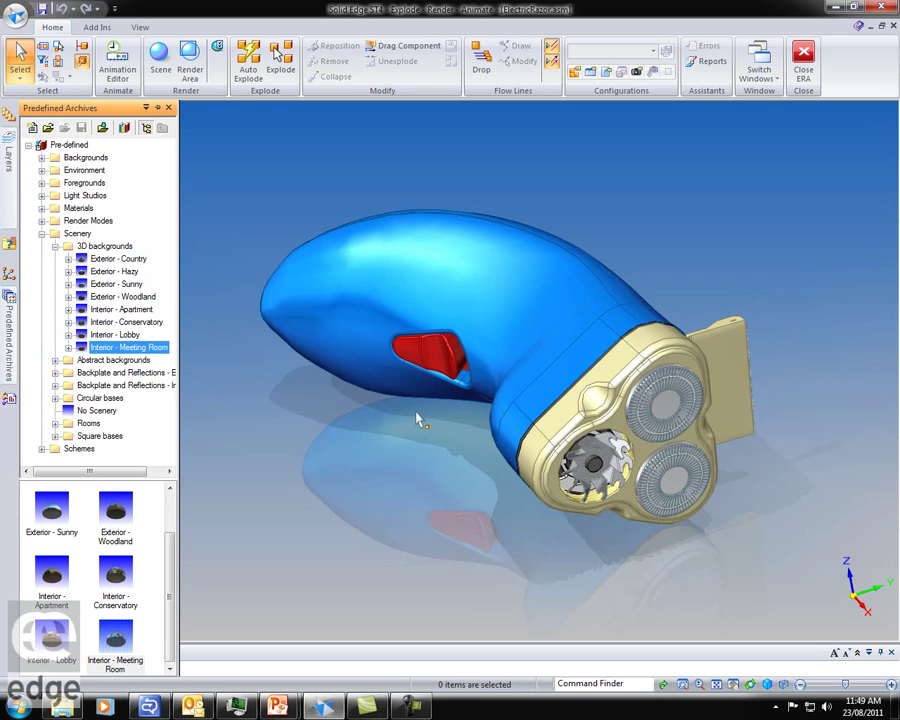
Step: Render the full scene of the electric razor with the meeting room scenery, using a smaller view of the razor
middle_click_drag(420, 424, 414, 398)
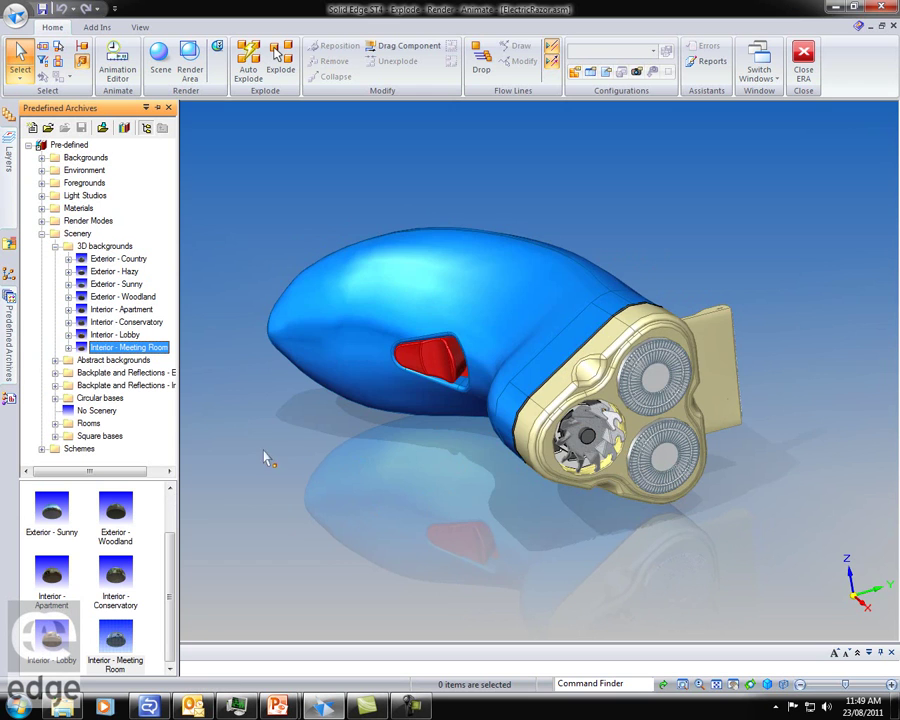
scroll(385, 452, "down", 2)
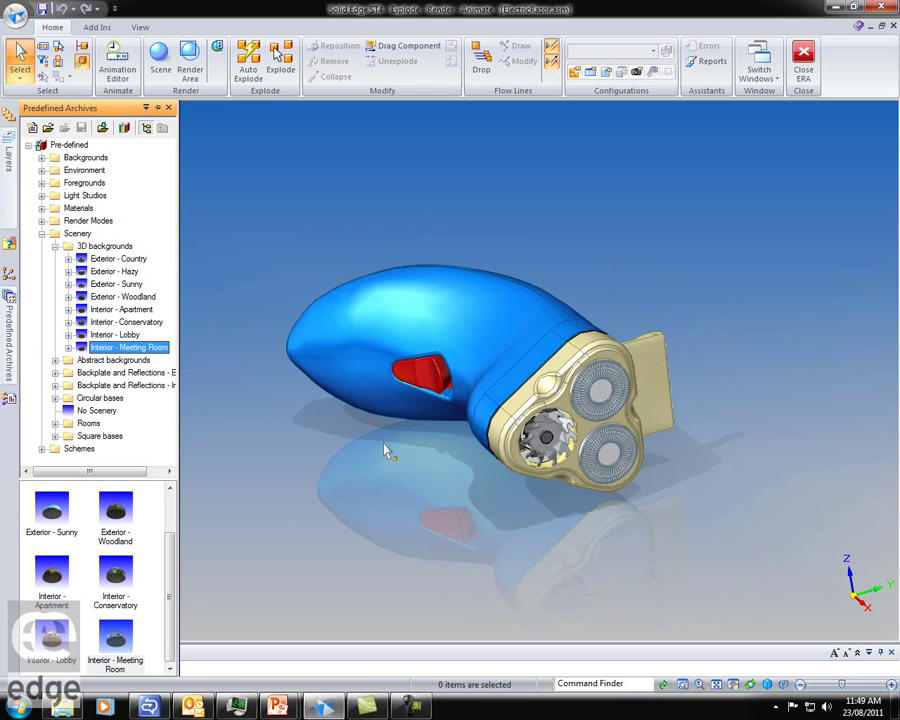
scroll(385, 452, "up", 2)
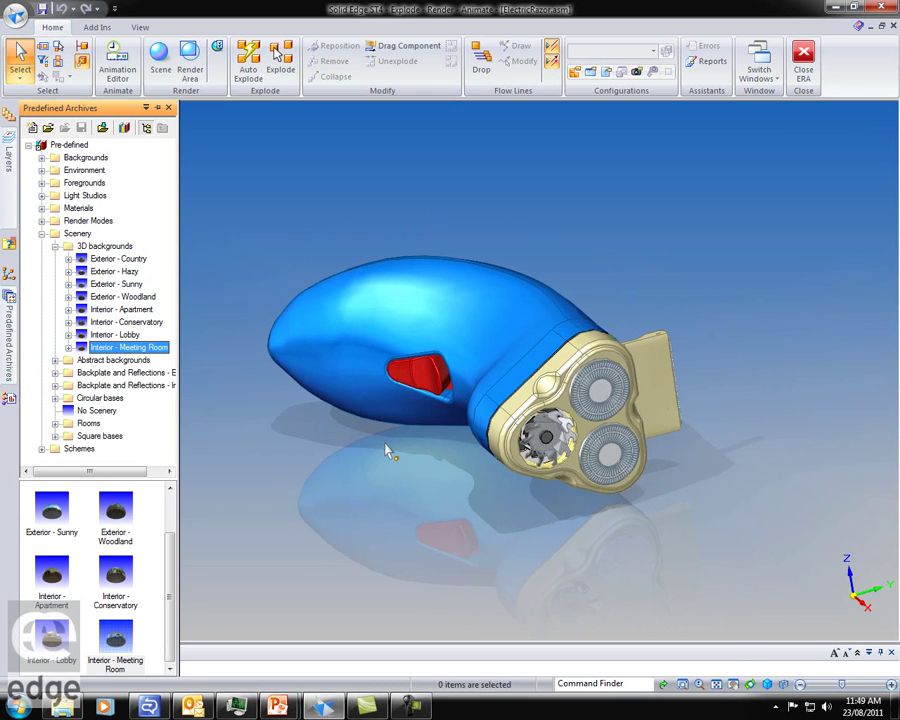
scroll(385, 452, "up", 2)
scroll(385, 452, "down", 4, "ctrl+shift")
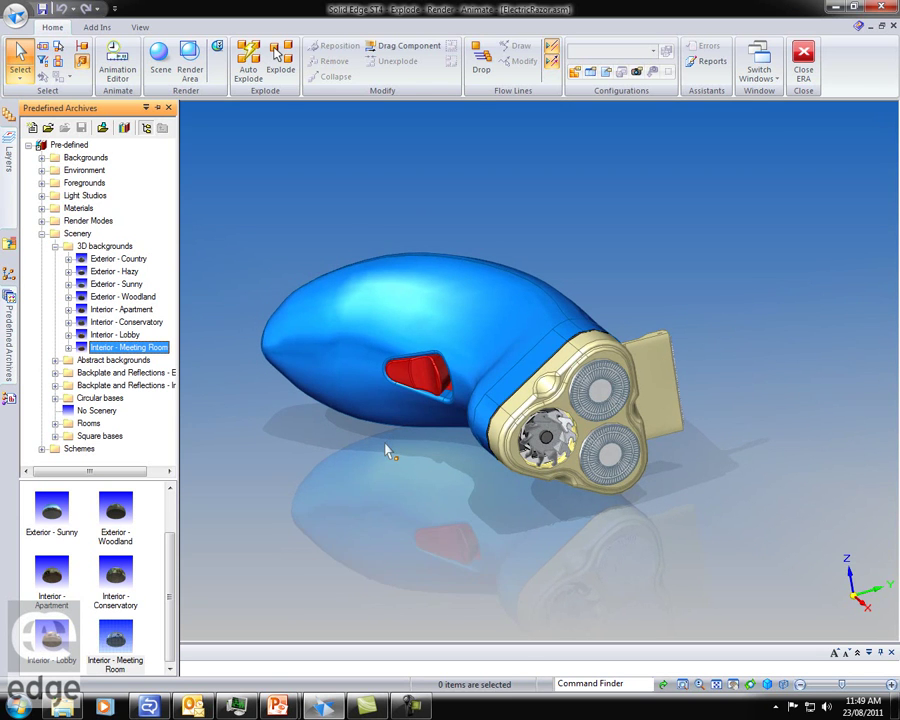
scroll(388, 452, "down", 4, "ctrl+shift")
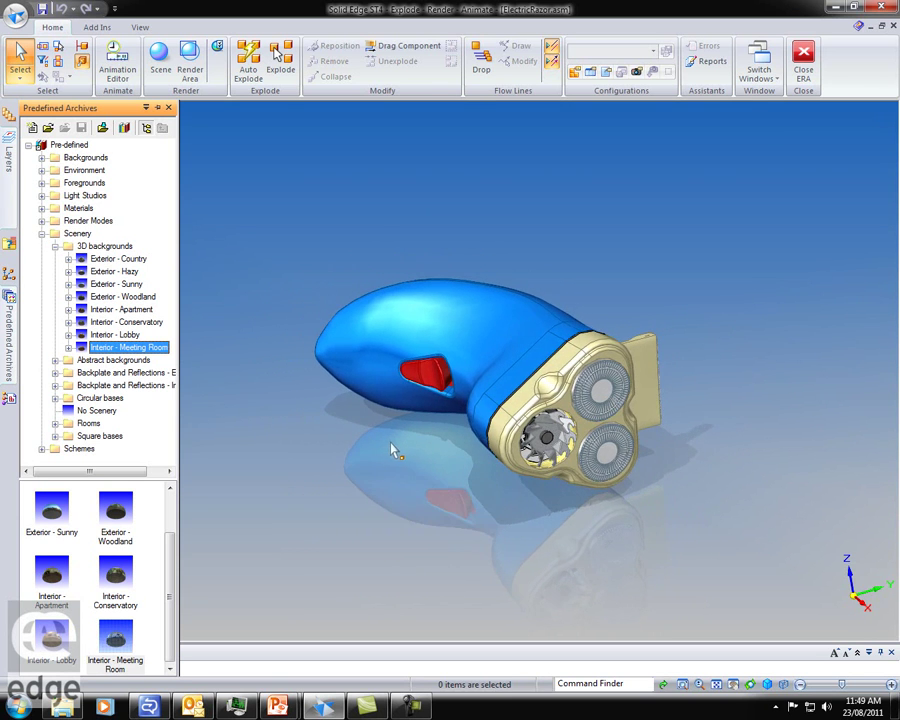
scroll(594, 446, "up", 1)
scroll(594, 440, "up", 1)
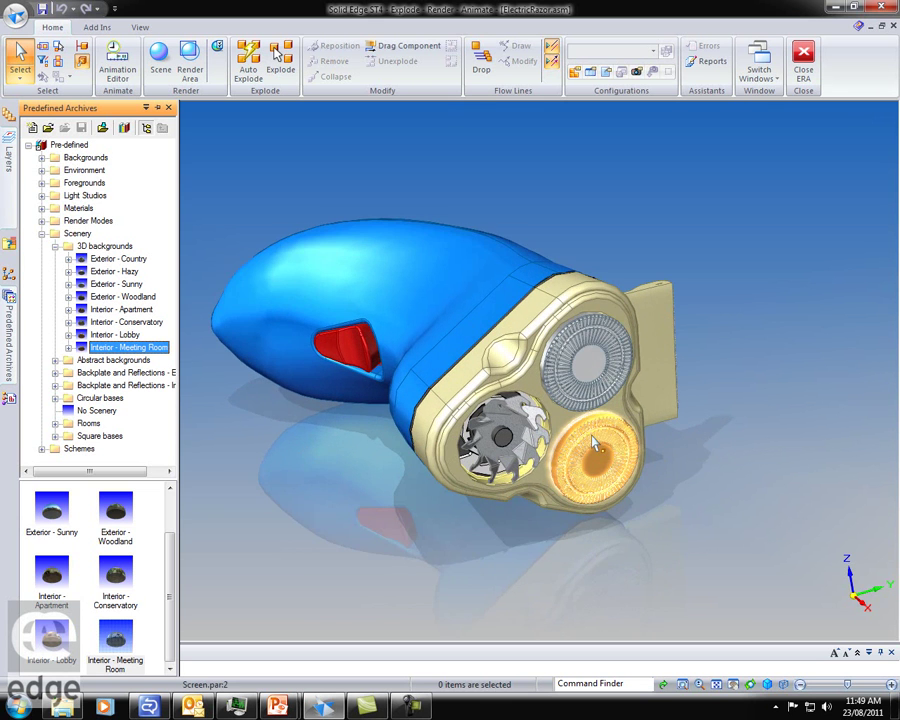
mouse_move(612, 433)
middle_mouse_down()
mouse_move(565, 418)
mouse_move(619, 426)
middle_mouse_up()
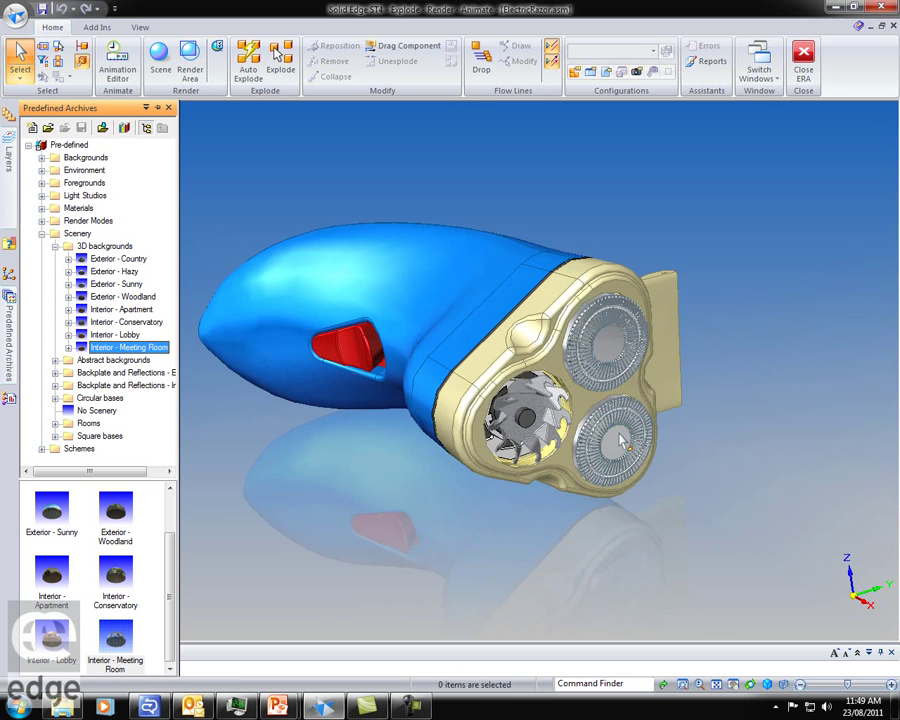
scroll(620, 442, "down", 5)
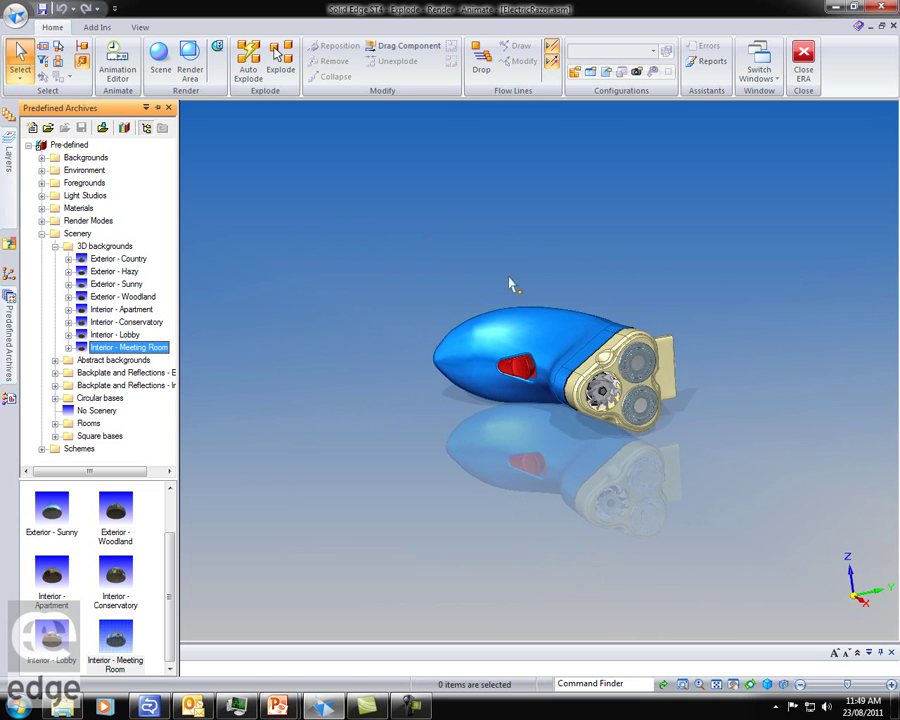
left_click(160, 60)
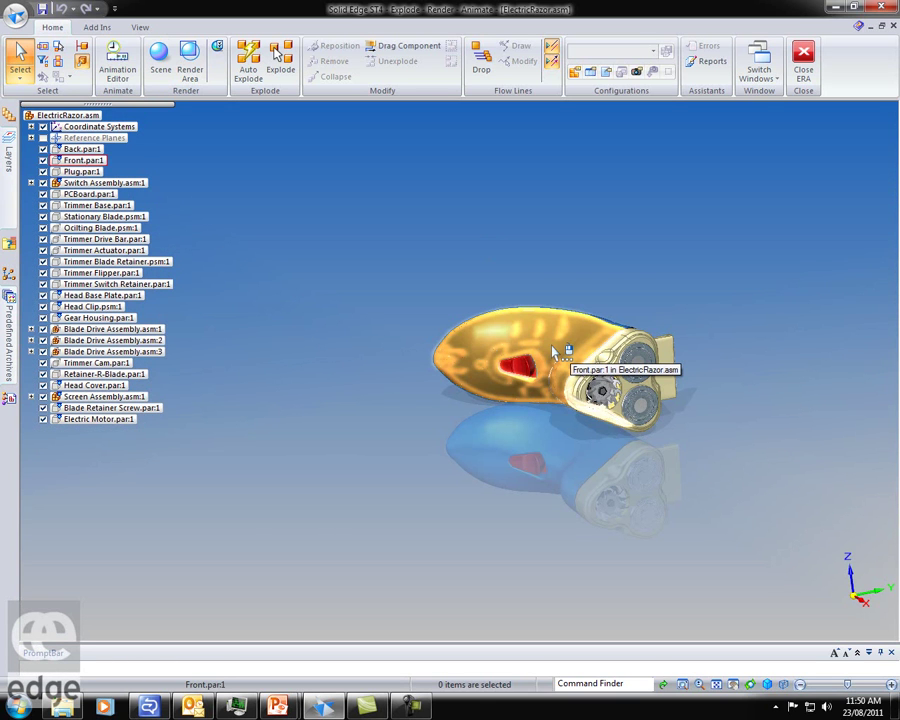
Step: Render the meeting room scene again from different angles with the razor shown smaller on the table
scroll(420, 408, "down", 1)
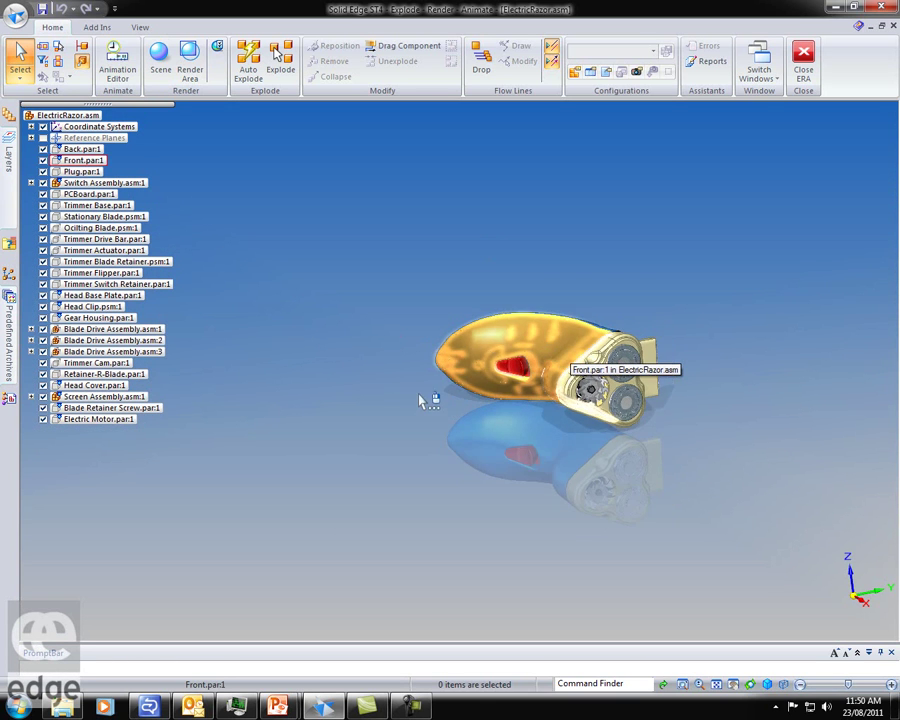
scroll(399, 372, "down", 1)
scroll(399, 372, "down", 1)
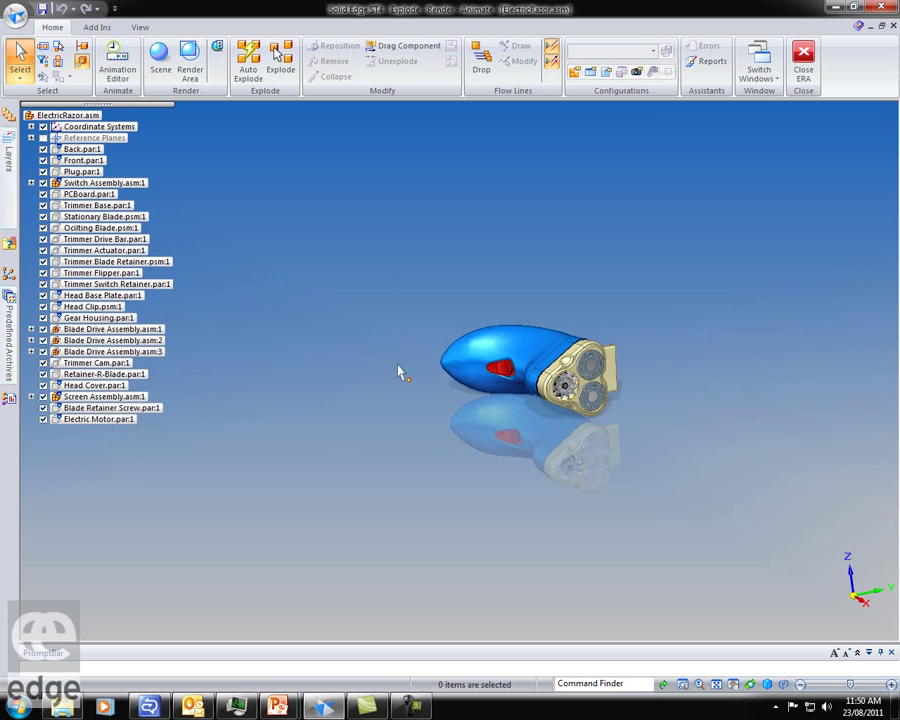
scroll(515, 408, "down", 2)
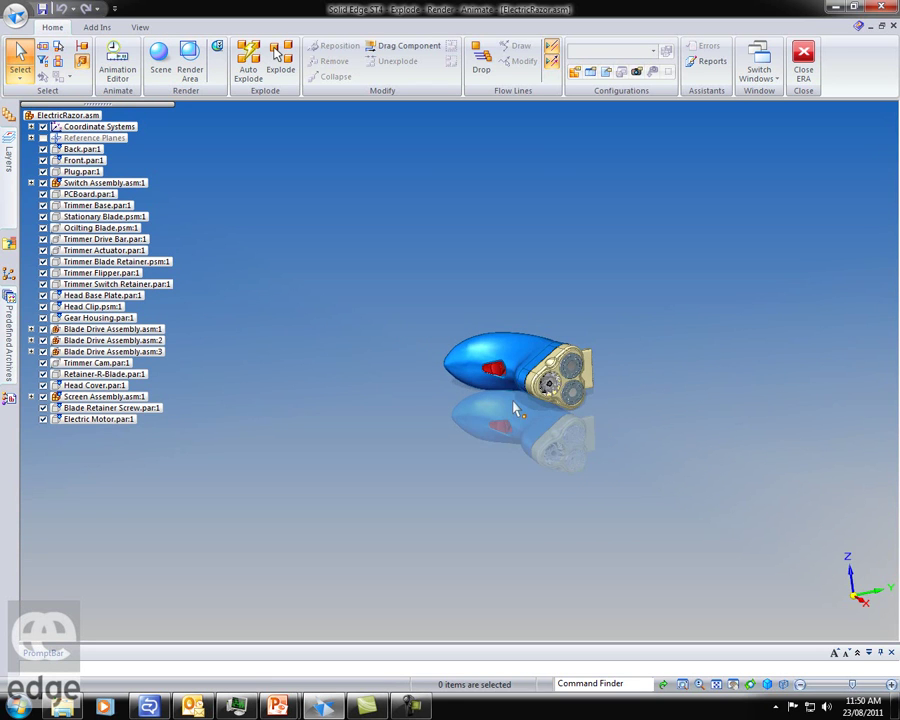
scroll(515, 408, "up", 2)
scroll(516, 405, "up", 1)
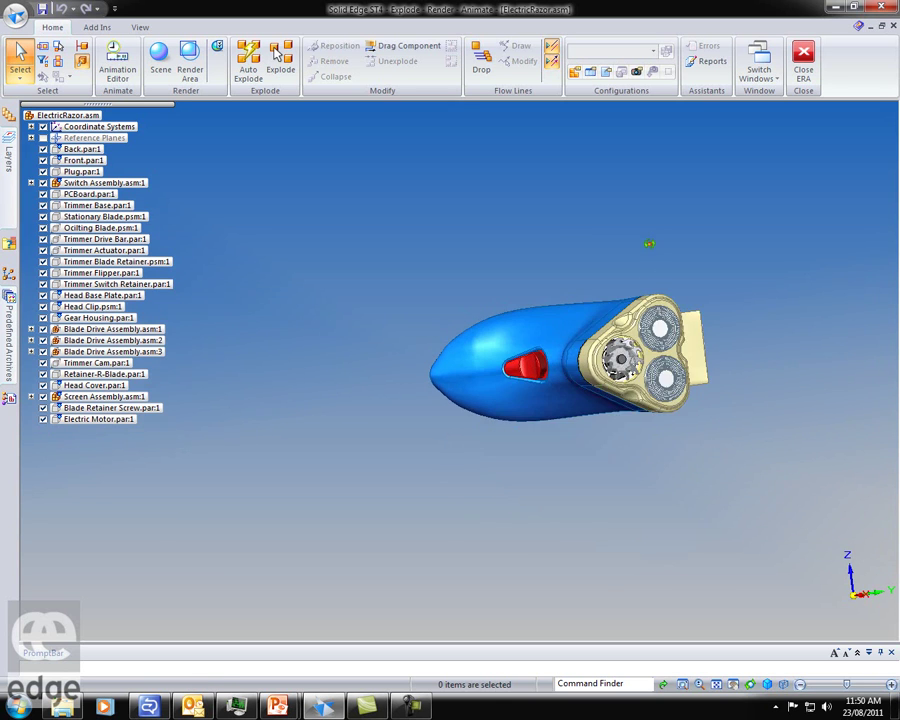
scroll(620, 277, "down", 1)
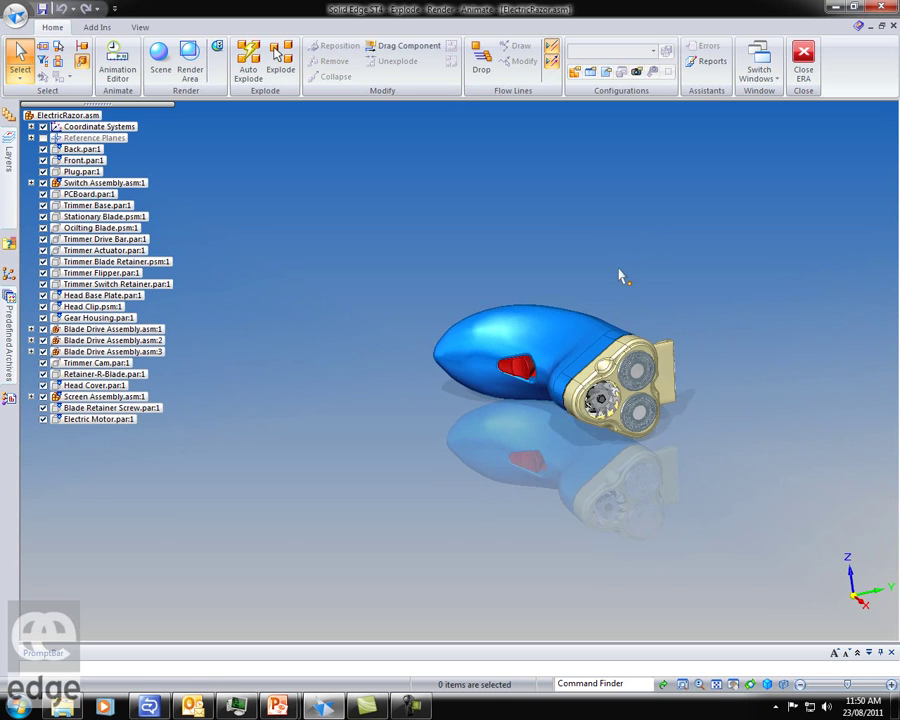
scroll(620, 277, "down", 4)
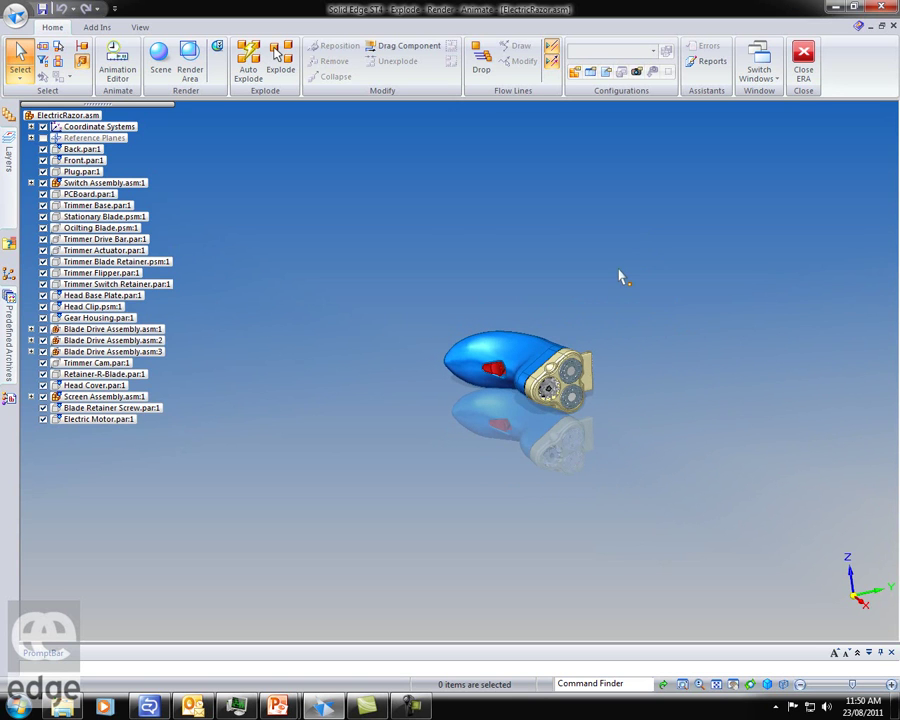
middle_click_drag(519, 292, 400, 275)
middle_click_drag(360, 316, 342, 289)
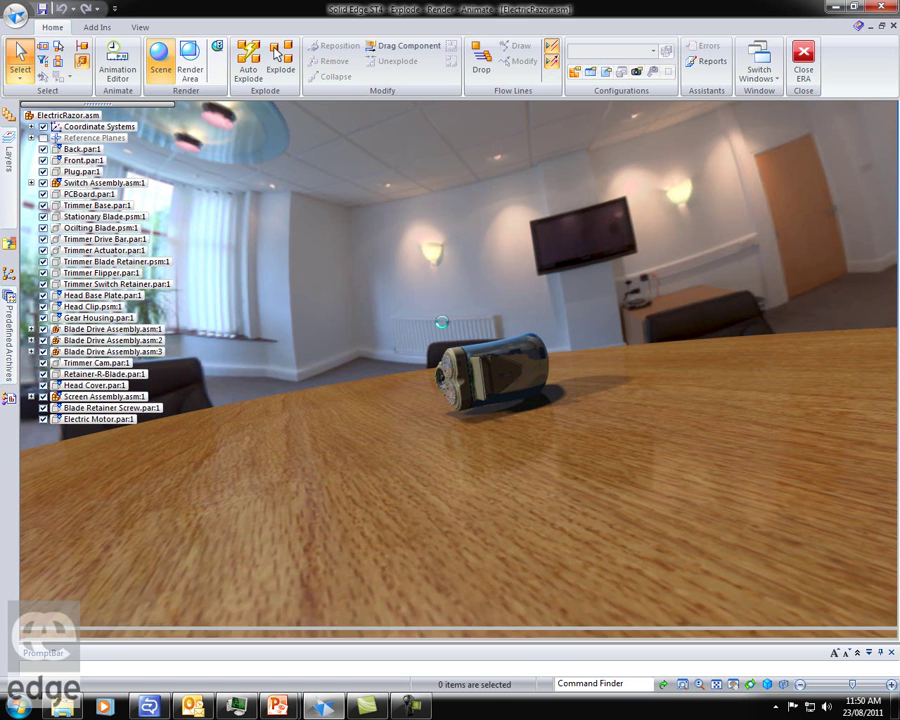
mouse_move(450, 324)
middle_mouse_down()
mouse_move(411, 323)
mouse_move(579, 313)
mouse_move(579, 344)
middle_mouse_up()
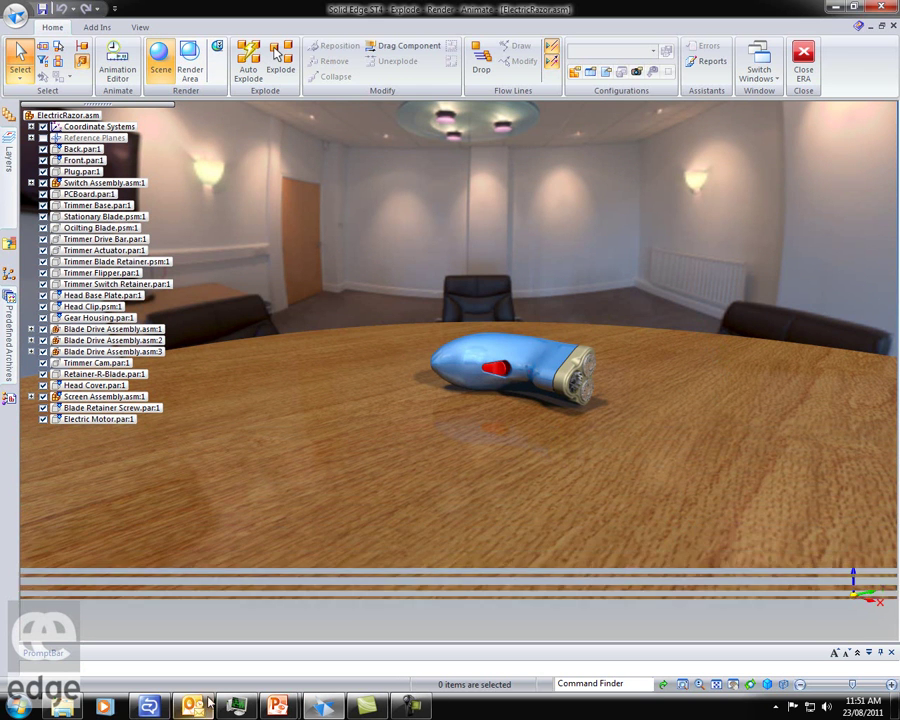
Step: Switch to the SE Clinic ST4 Introduction slide show in PowerPoint and advance to the Expanded collaboration slide
mouse_move(278, 706)
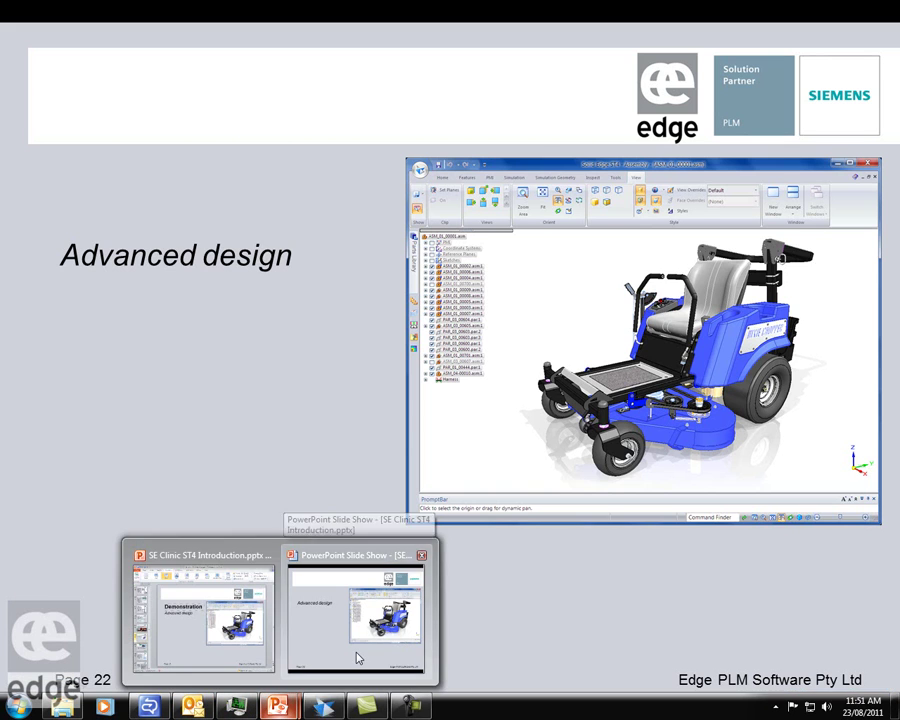
left_click(357, 659)
left_click(303, 587)
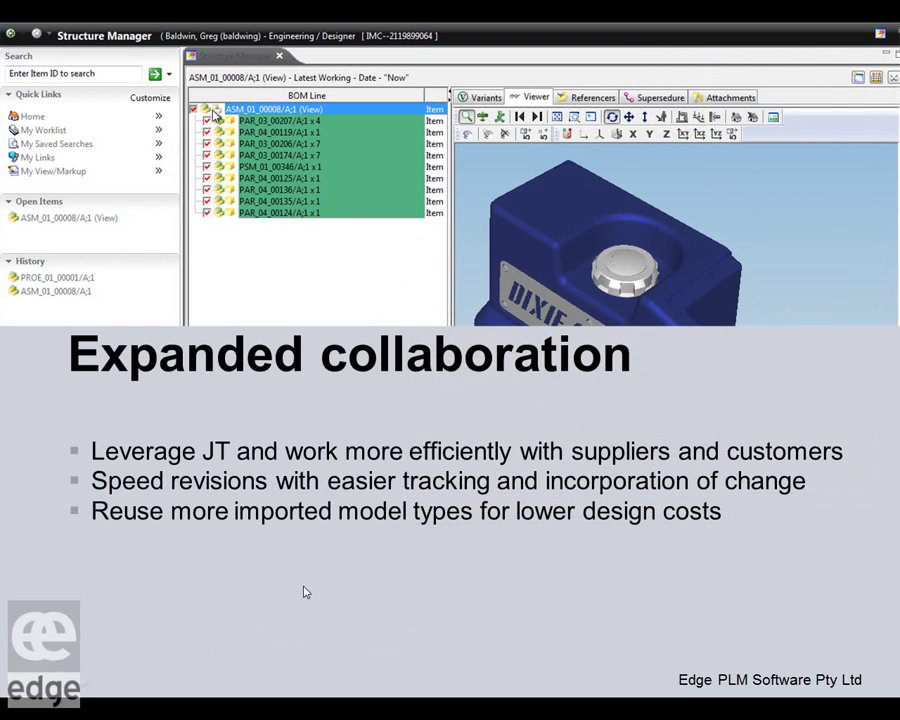
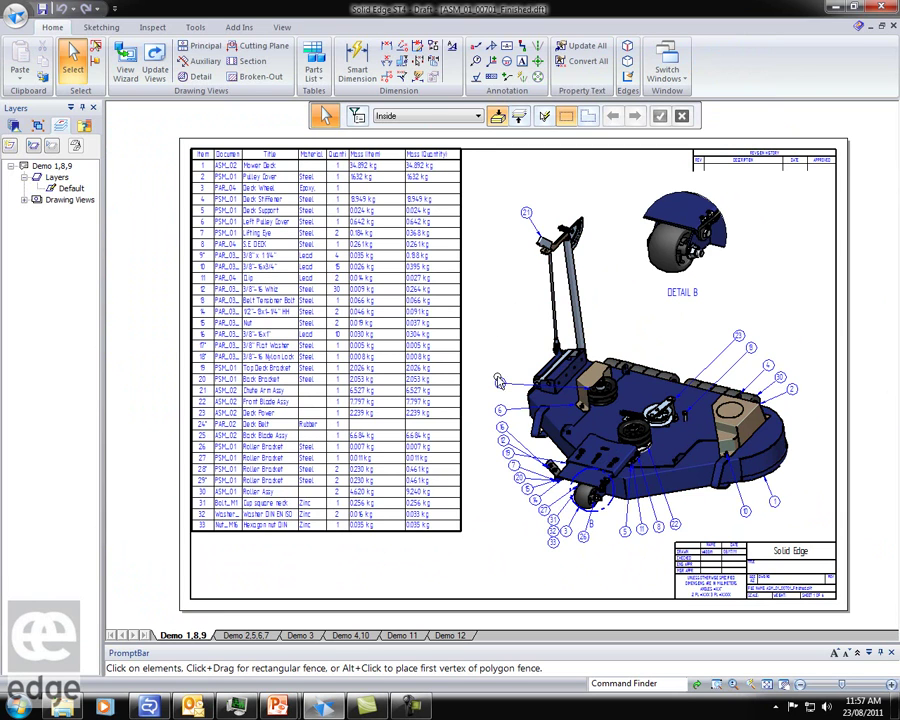
Step: Add a header title to the mower deck parts list reading "EDGE PLM Software" with "Parts List" on a second line
left_click(459, 532)
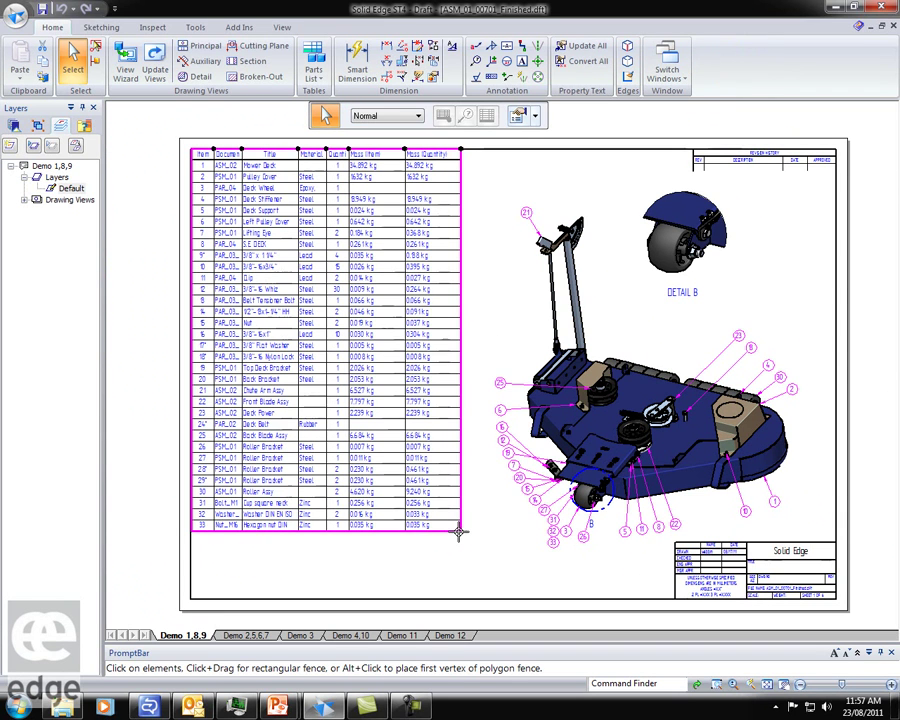
right_click(459, 532)
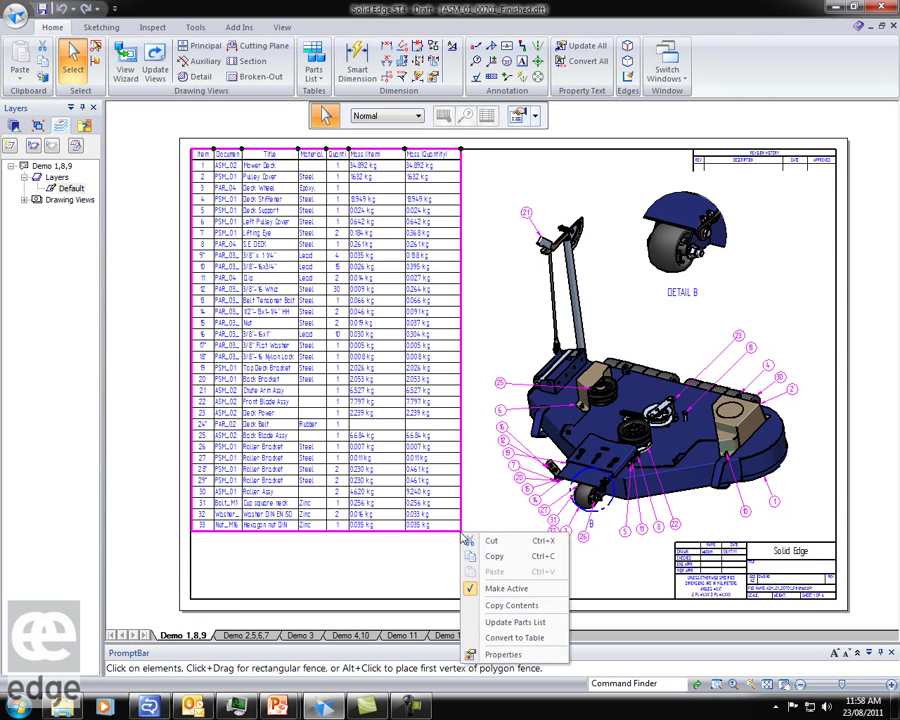
left_click(490, 655)
left_click_drag(497, 143, 726, 148)
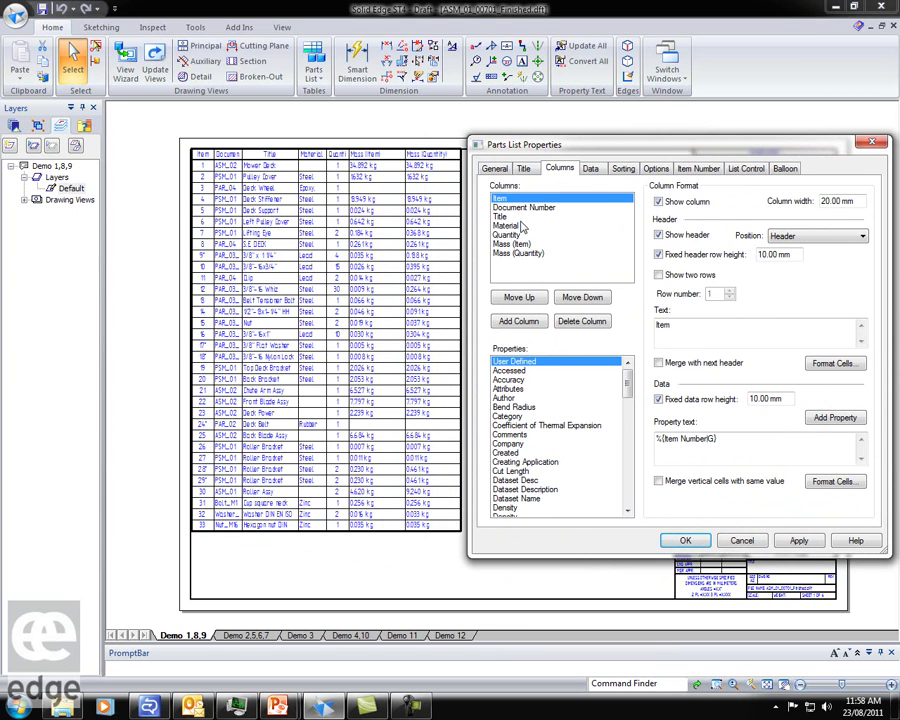
left_click(525, 169)
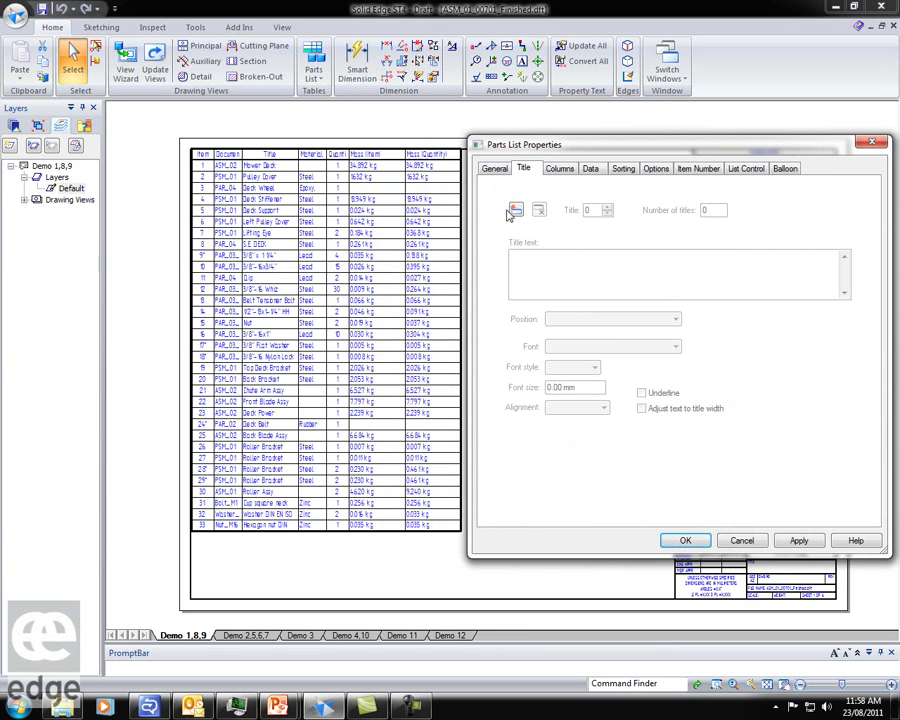
left_click(516, 209)
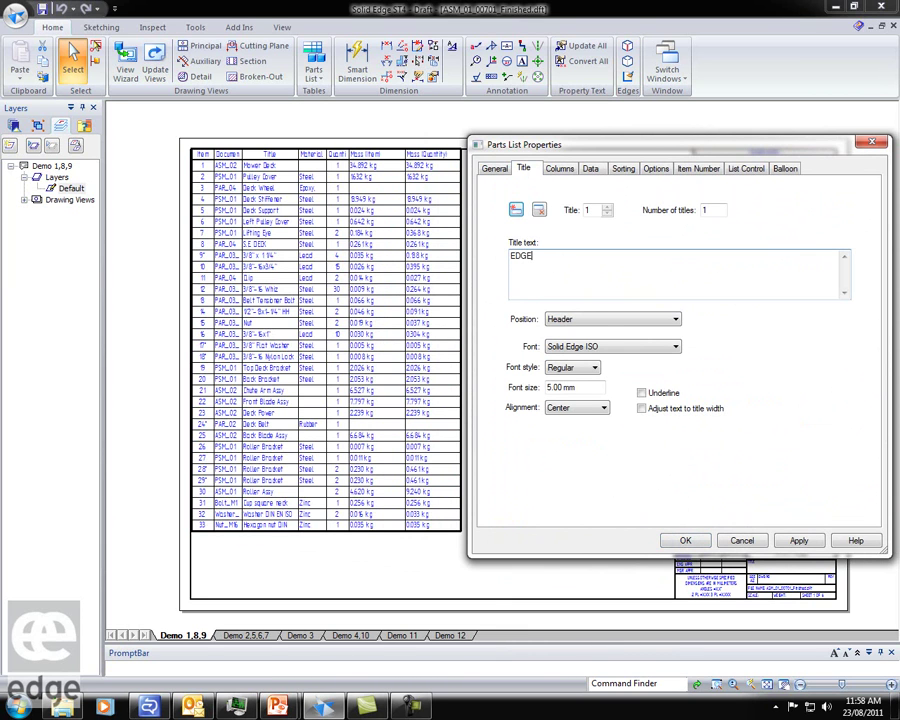
type("EDGE PLM Software")
Step: Set the parts list title font to Arial Black at 7 mm and apply it to the table
left_click(676, 347)
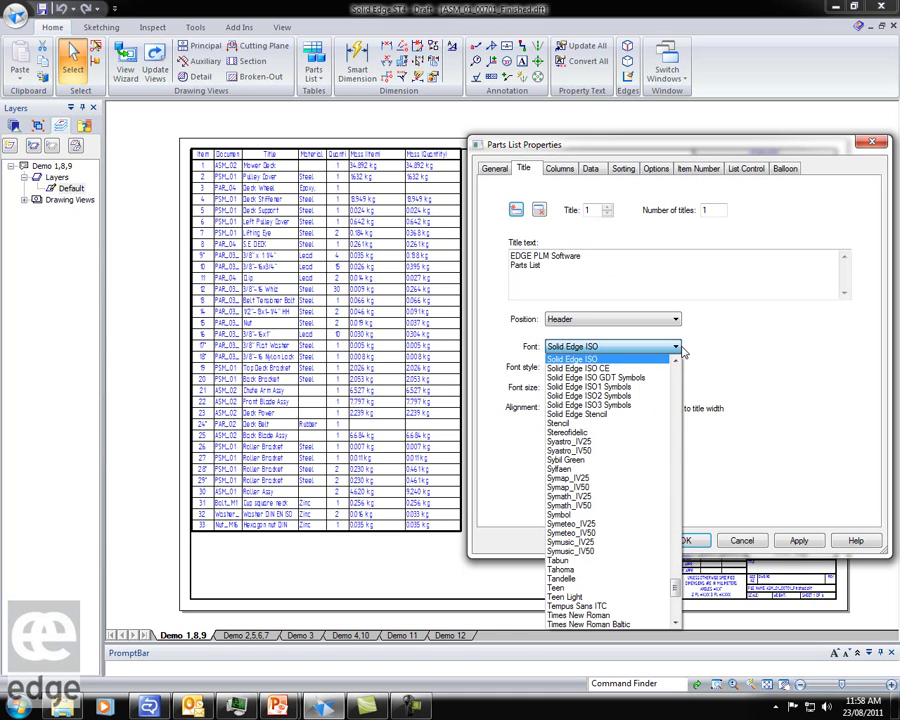
left_click_drag(677, 585, 677, 374)
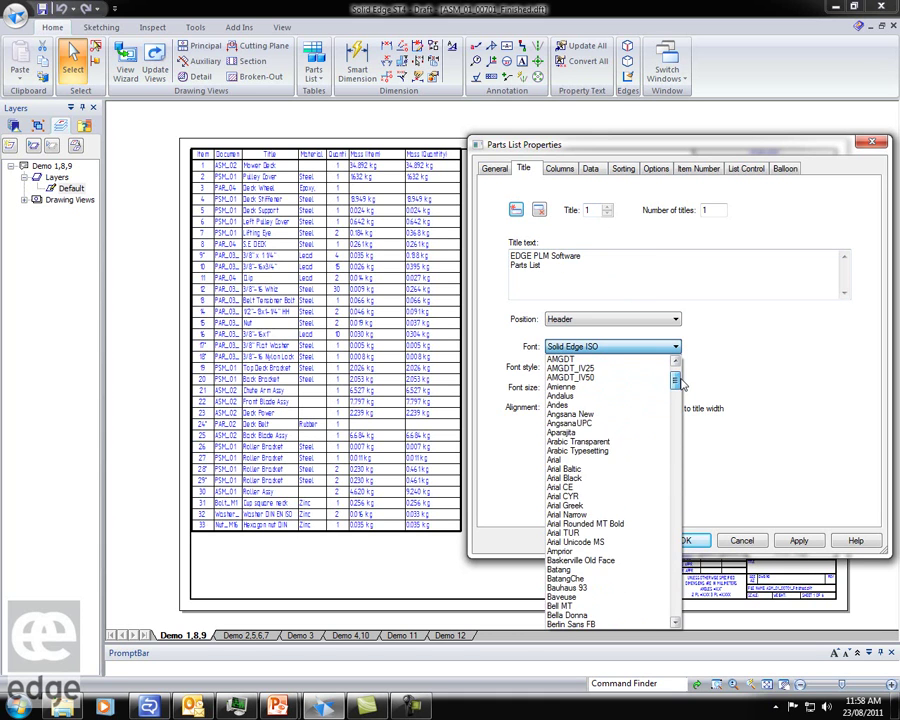
left_click(578, 478)
left_click_drag(580, 392, 522, 393)
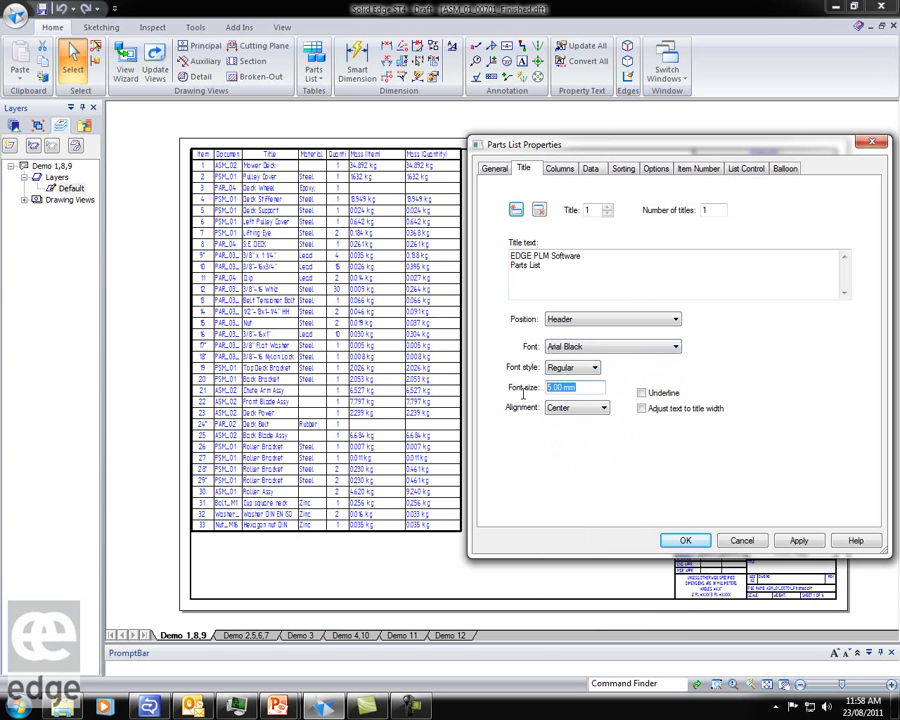
type("7")
key("Tab")
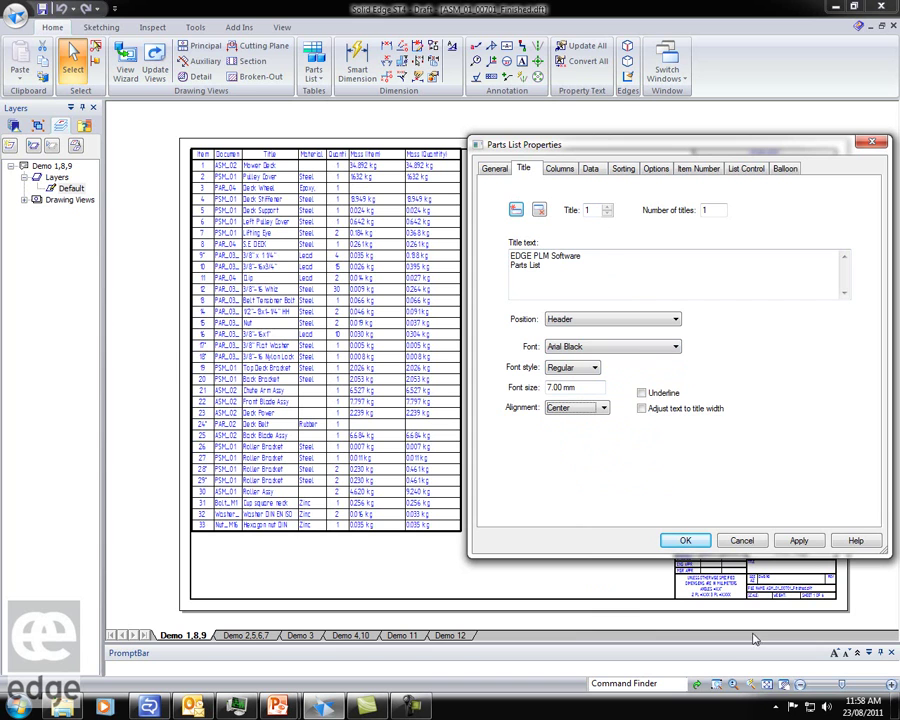
left_click(801, 541)
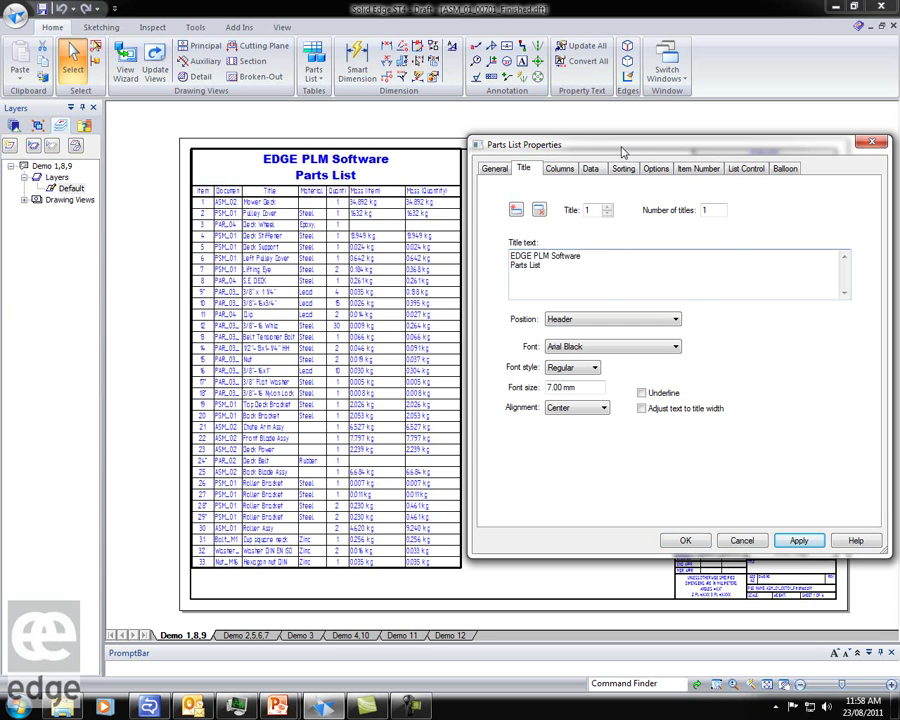
Step: Format the Quantity column's header cell with Rotated orientation and text adjusted to the column width, and apply it
left_click(564, 170)
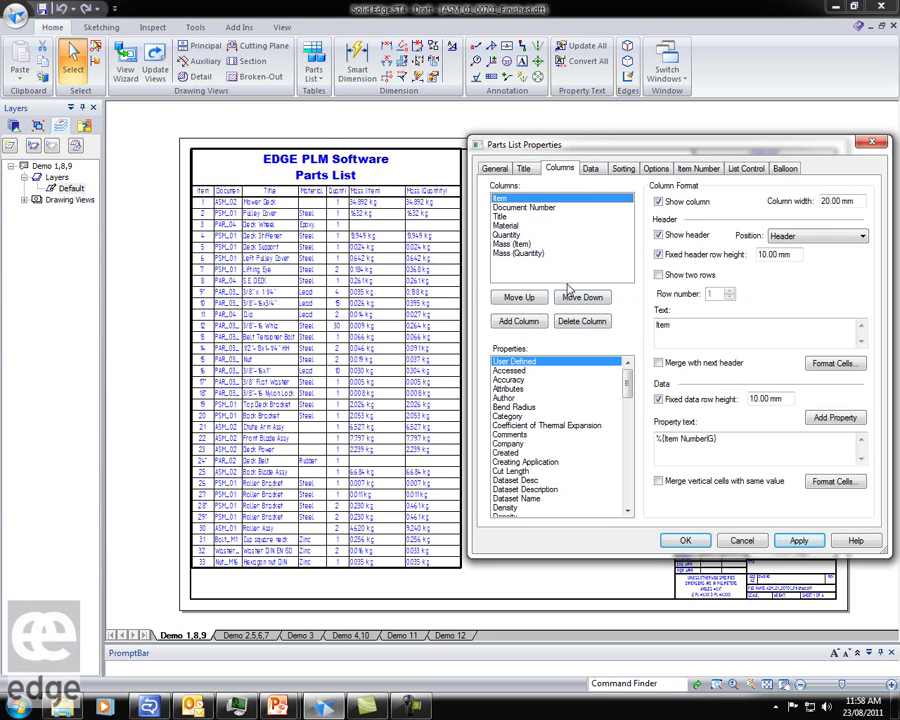
left_click(507, 234)
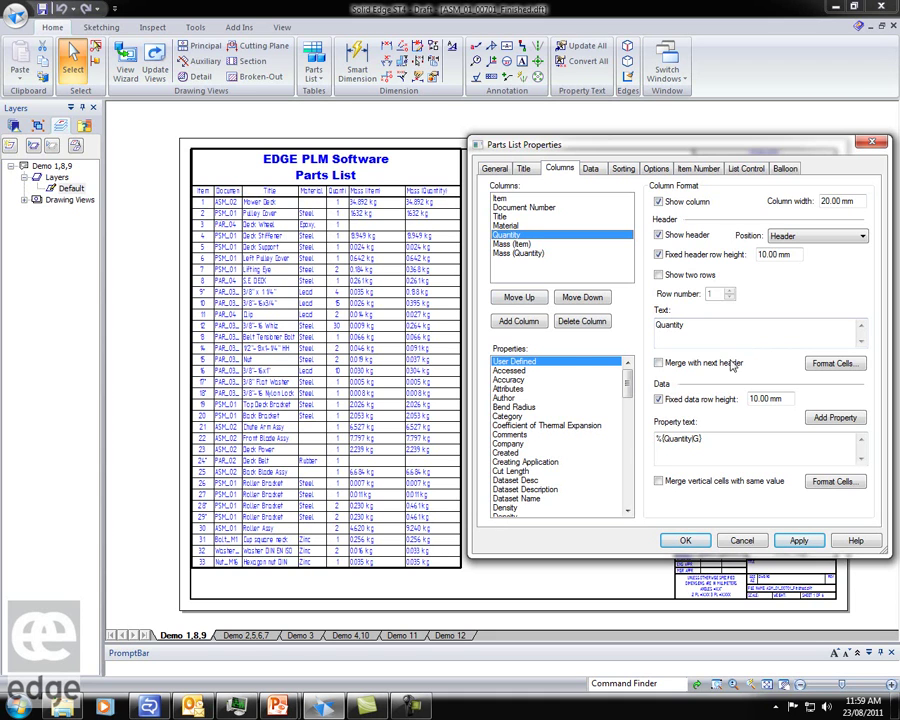
left_click(848, 364)
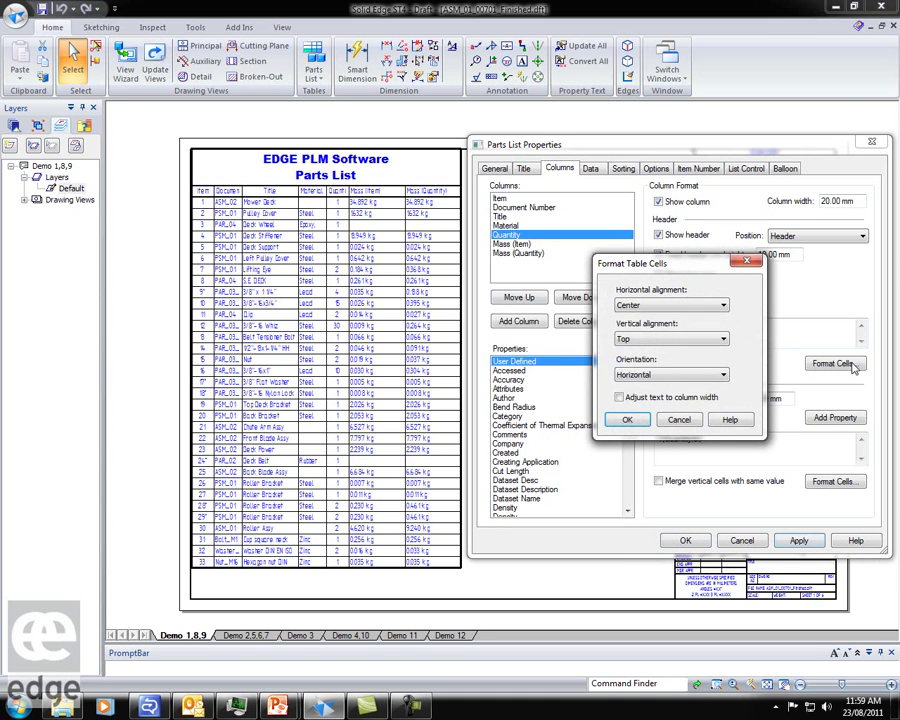
left_click(721, 375)
left_click(642, 392)
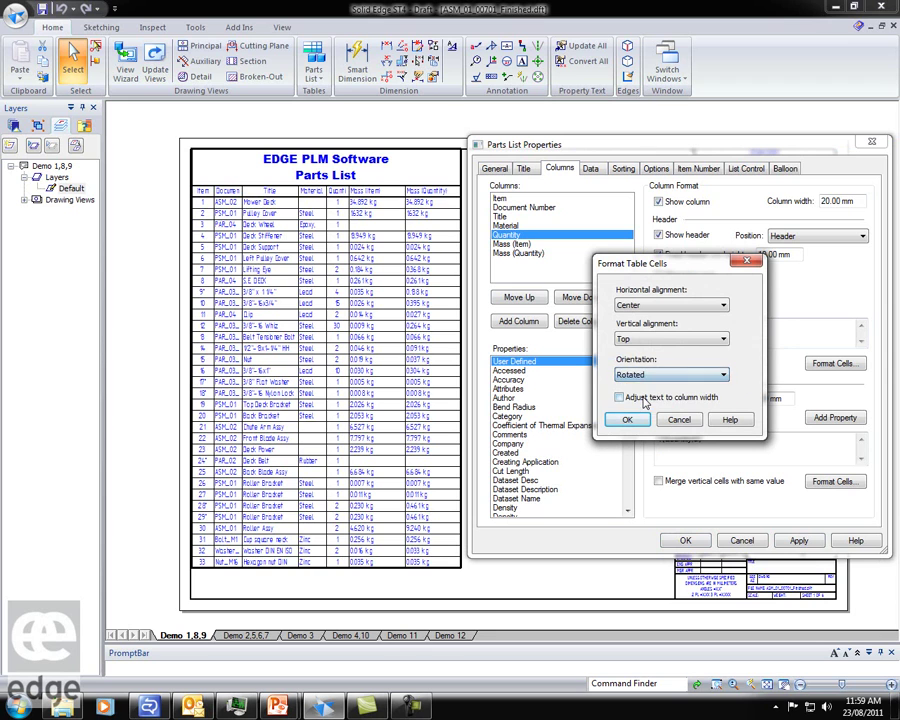
left_click(619, 398)
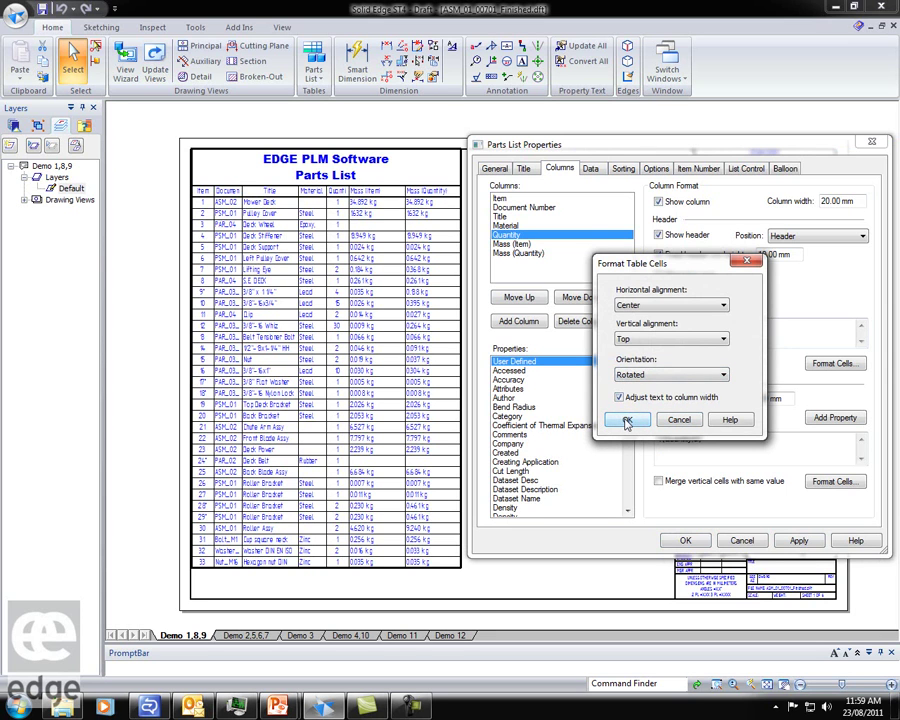
left_click(626, 421)
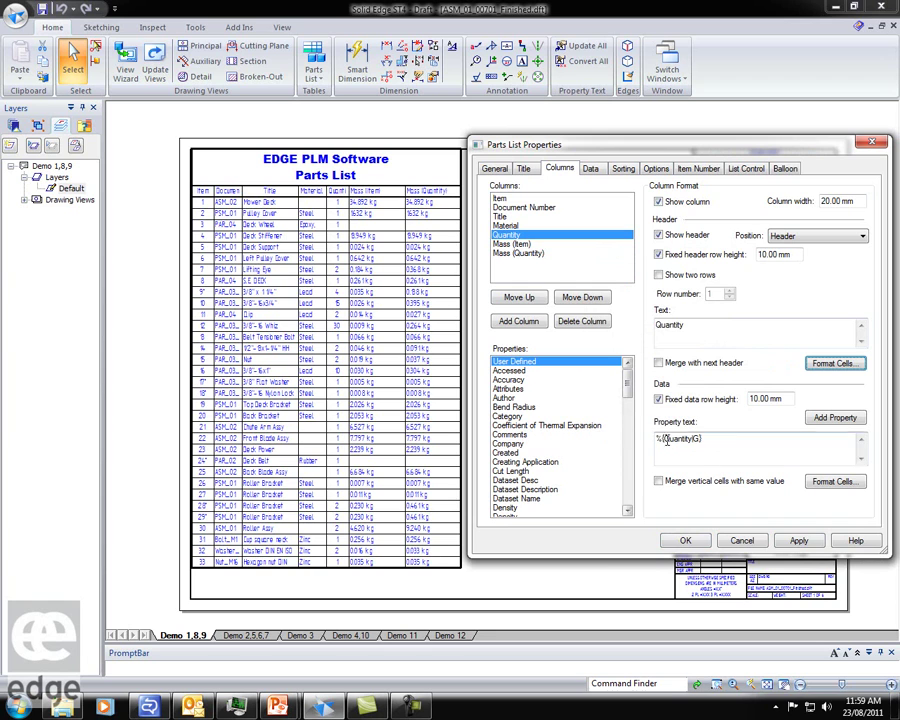
left_click(797, 539)
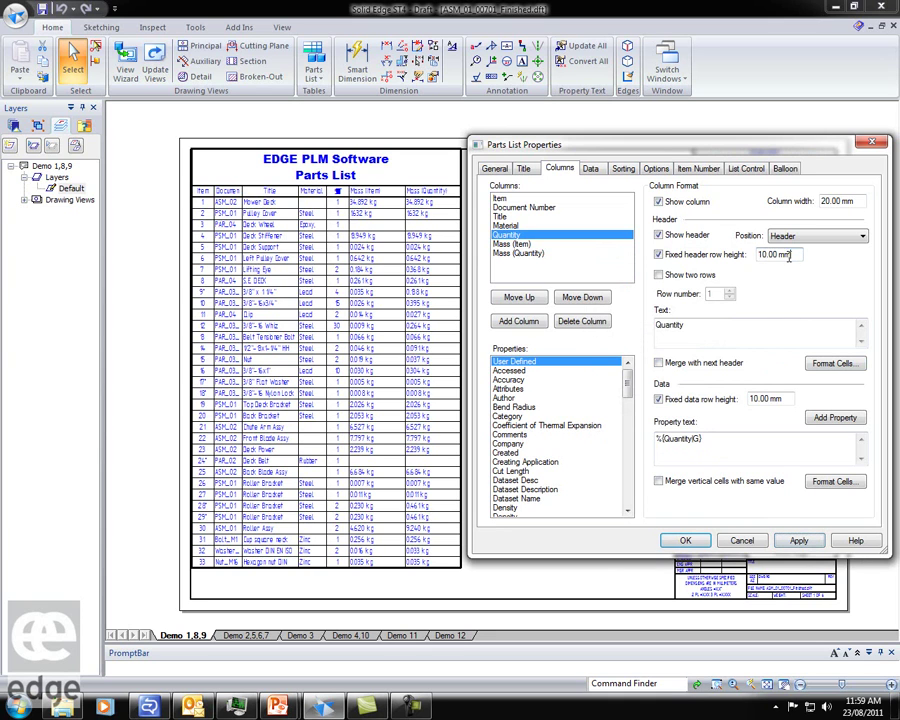
Step: Set the fixed header row height to 20 mm and merge vertical cells with the same value in the Quantity column
left_click_drag(790, 254, 737, 257)
type("20")
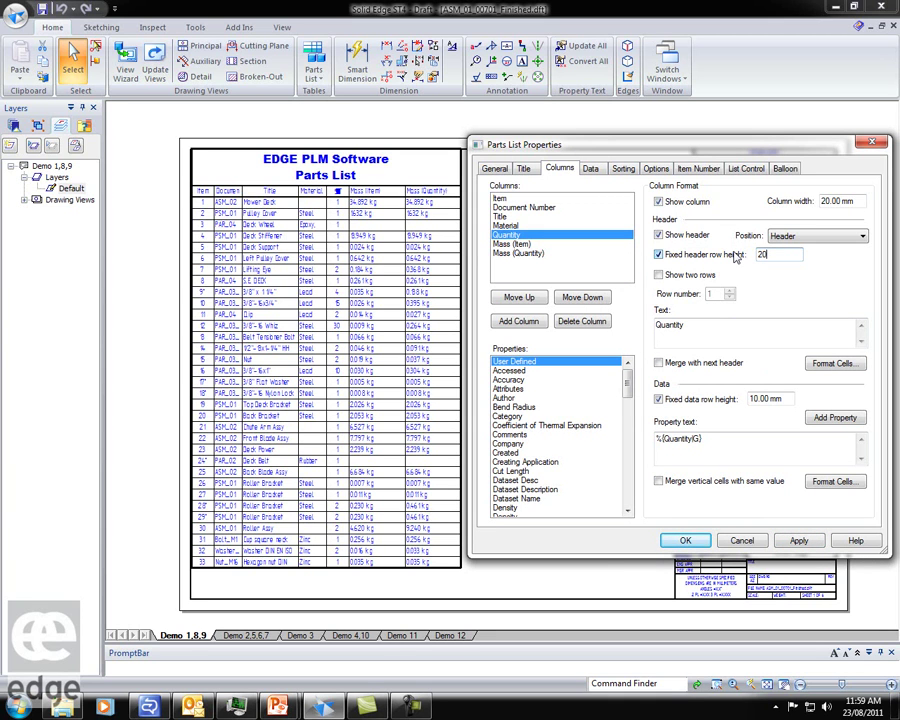
key("Tab")
left_click(797, 541)
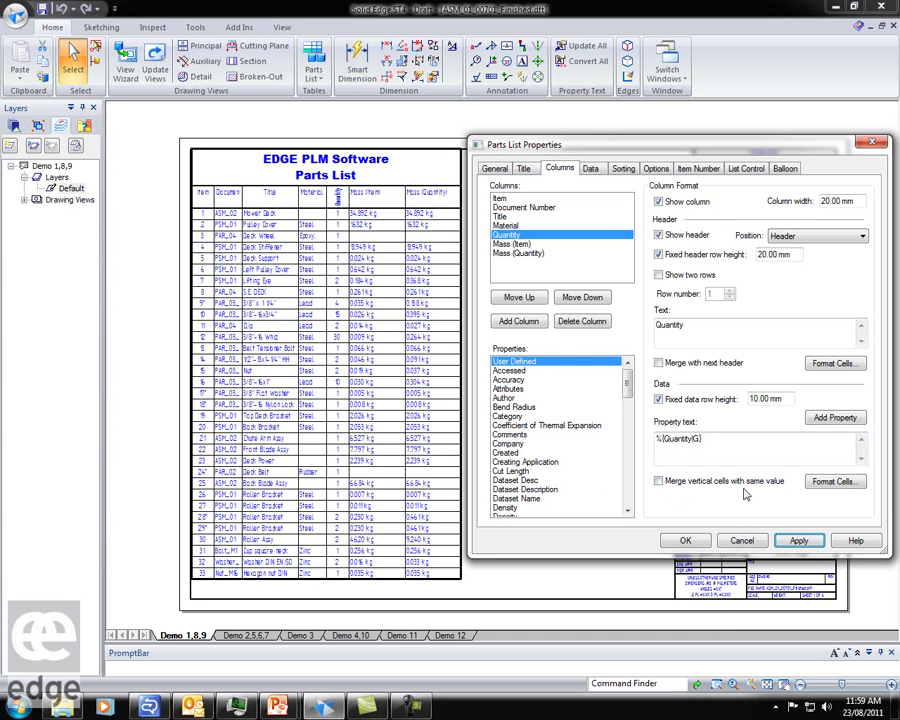
left_click(658, 482)
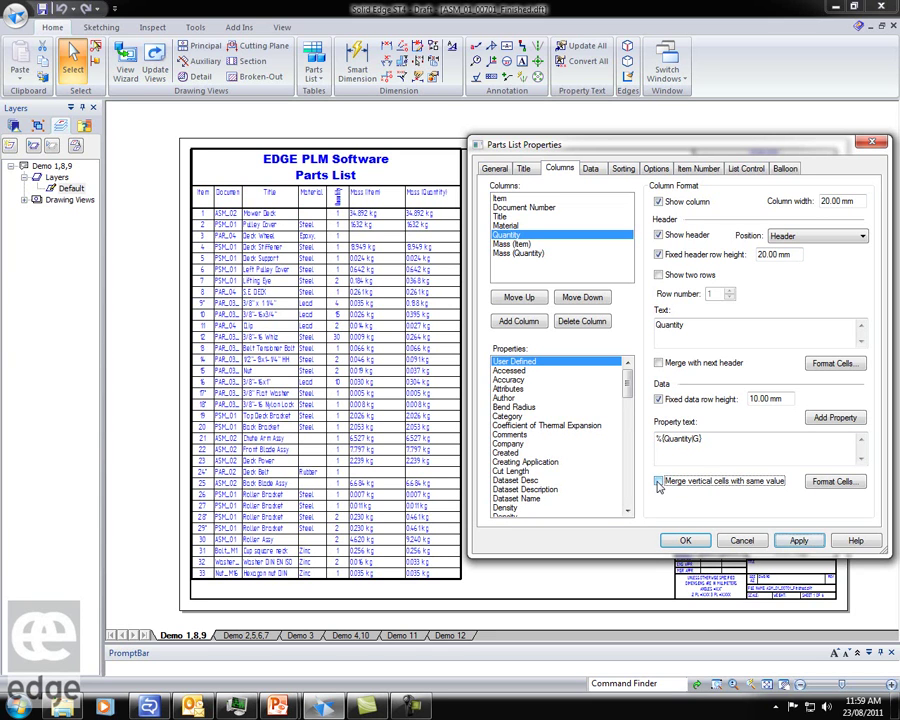
left_click(798, 541)
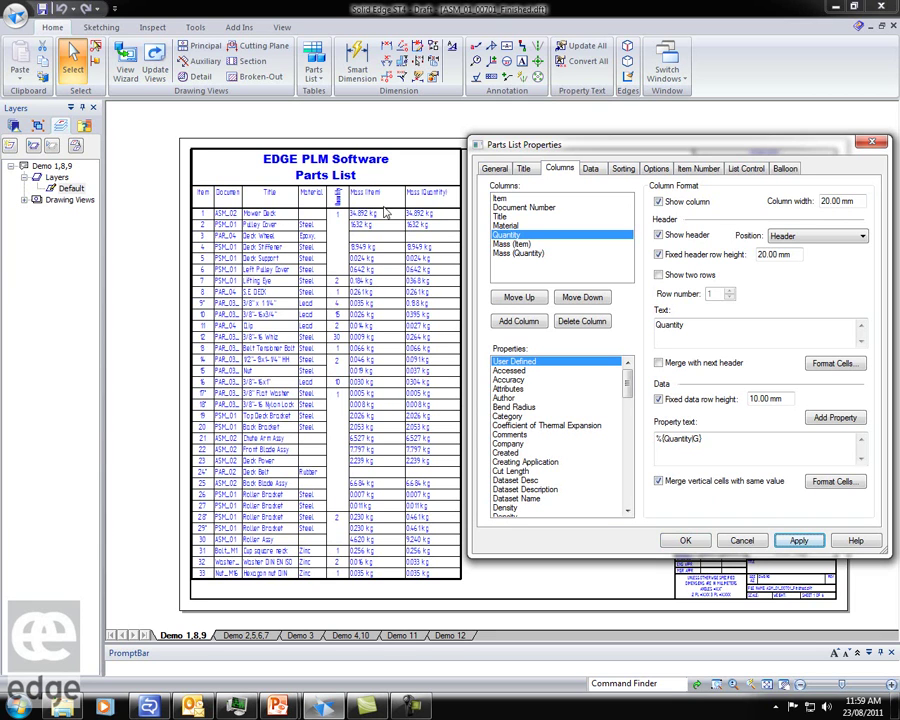
Step: Split the Mass (Item) column header into two rows, with Mass in the first row and Item in the second
left_click(516, 244)
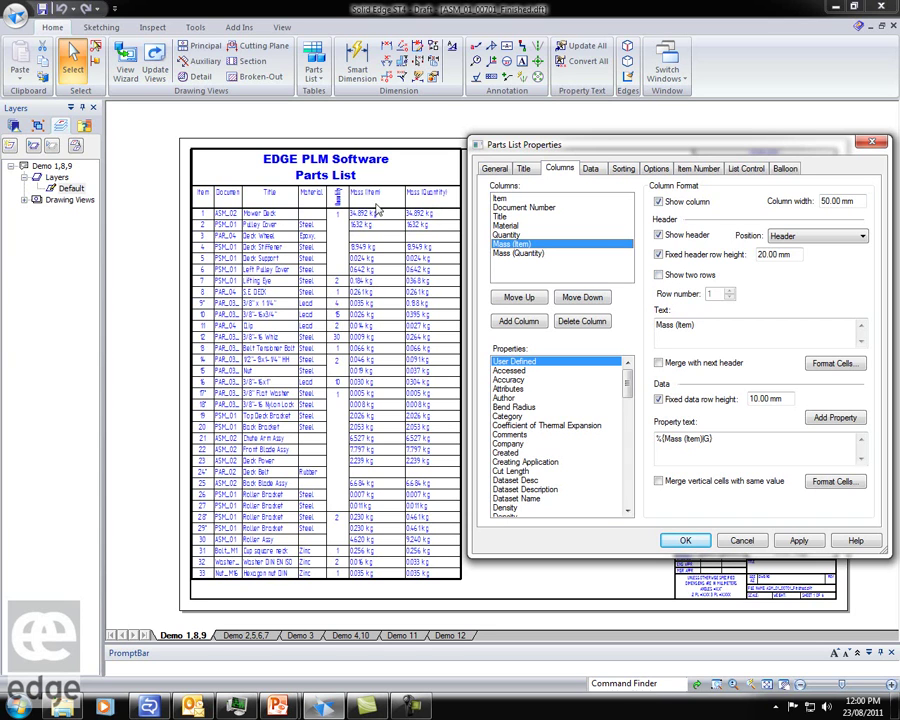
left_click(660, 276)
left_click(547, 246)
left_click_drag(703, 324, 677, 327)
key("BackSpace")
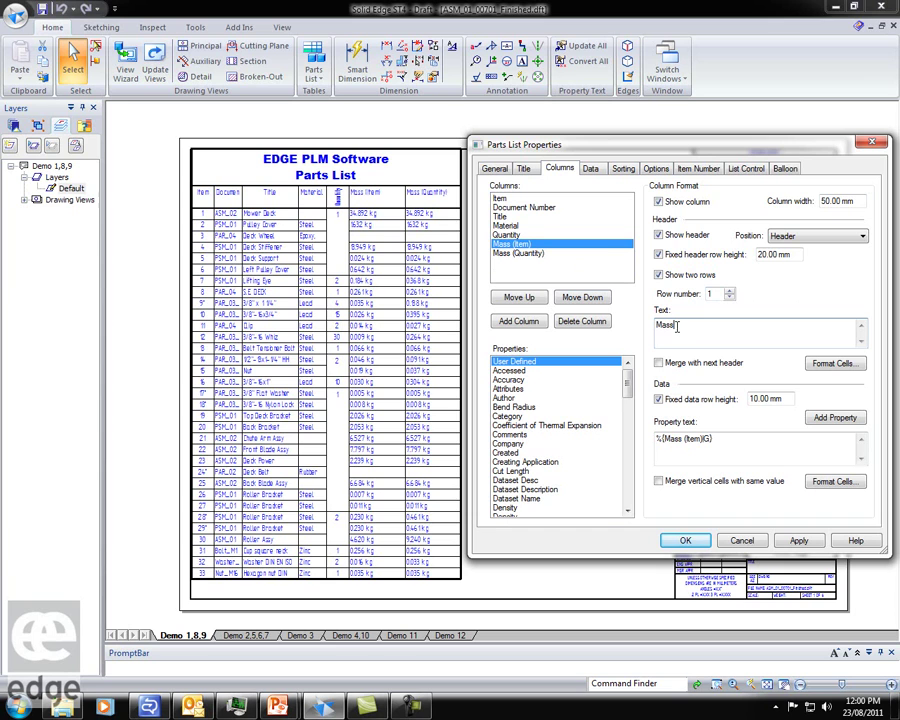
left_click(730, 290)
Step: Split the Mass (Quantity) column header into two rows, with Mass in the first row and Quantity in the second
left_click(578, 253)
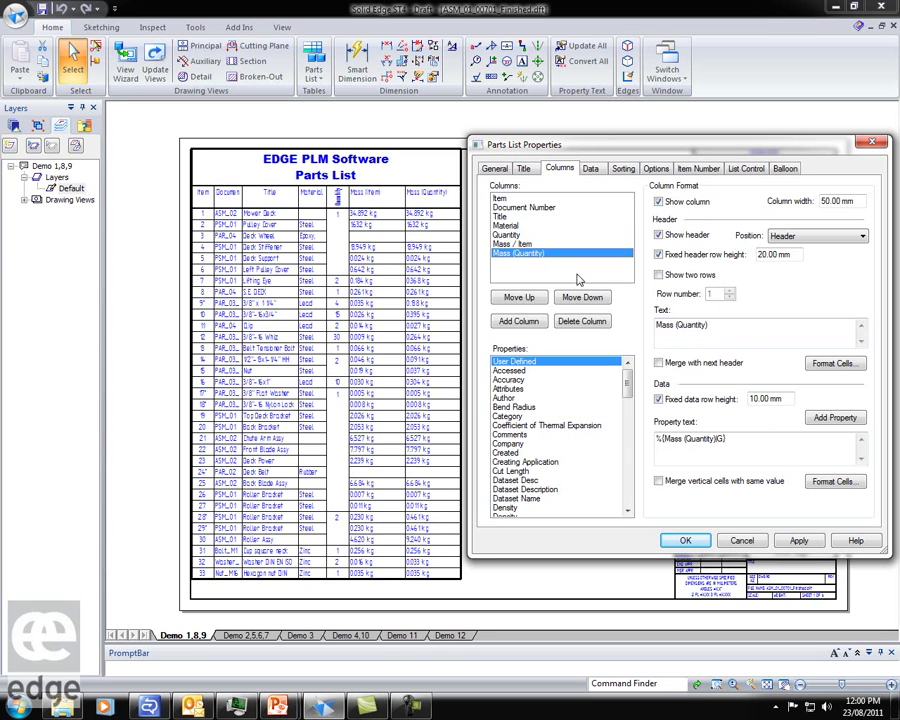
left_click(668, 276)
left_click(669, 276)
left_click_drag(712, 328, 676, 328)
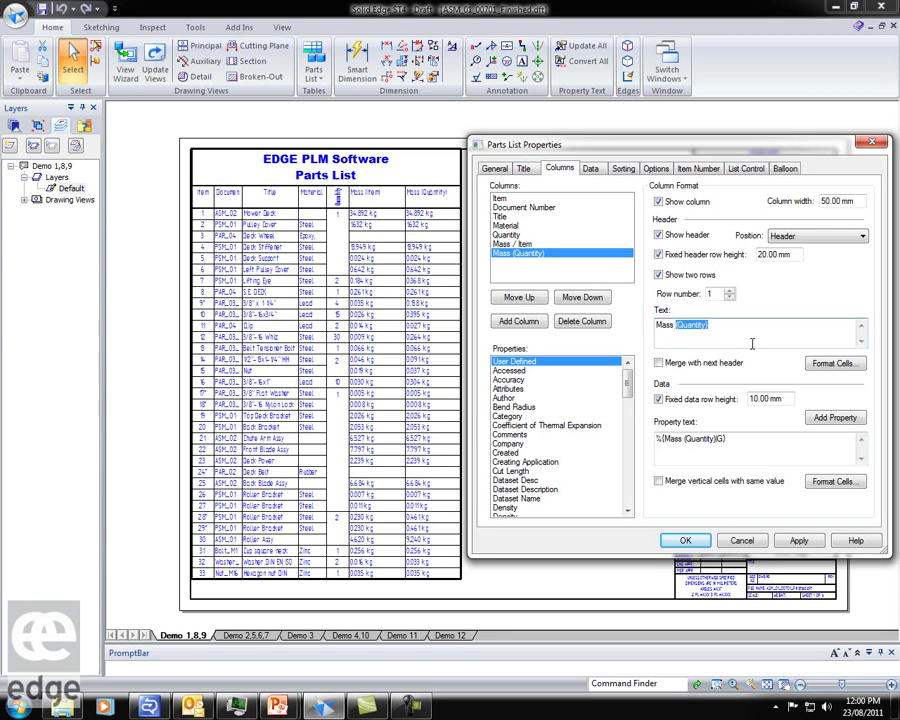
key("Delete")
left_click(729, 291)
left_click(674, 335)
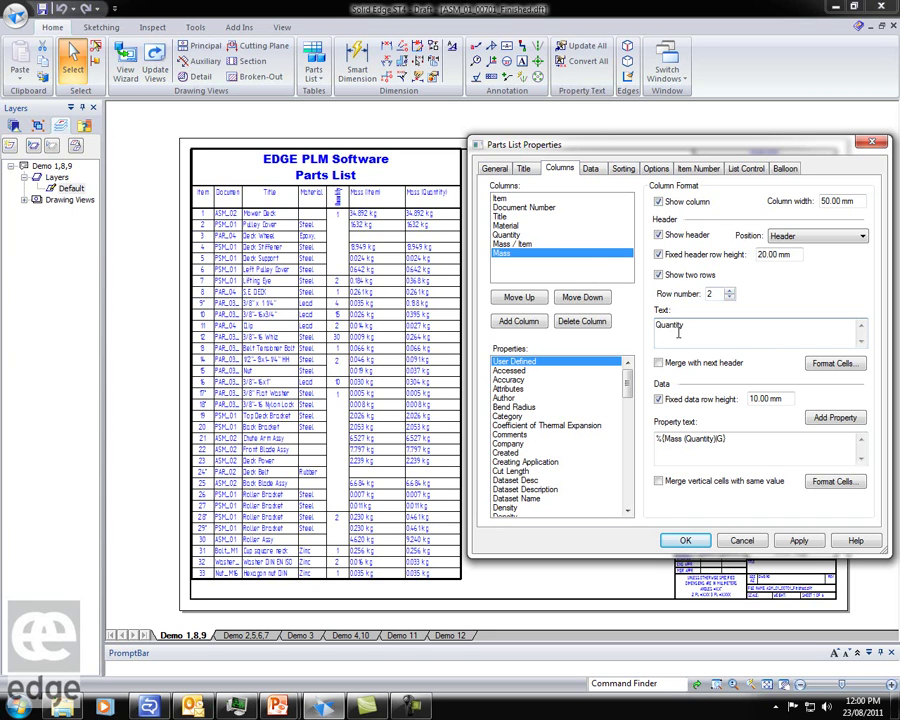
Step: Apply the two-row headers and merge the Mass / Item column's first-row header with the next header
left_click(532, 244)
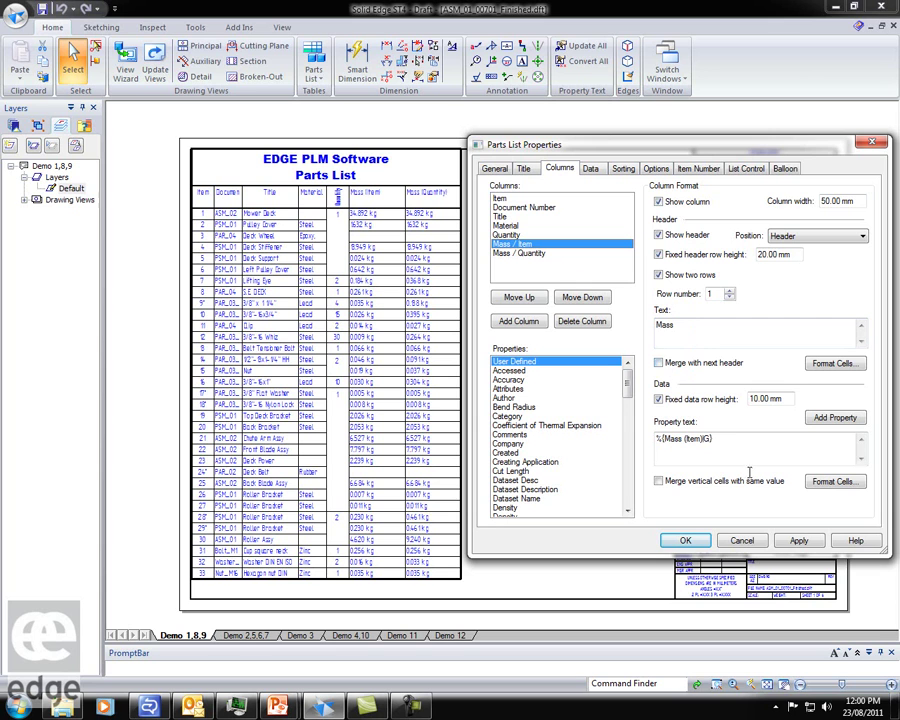
left_click(797, 541)
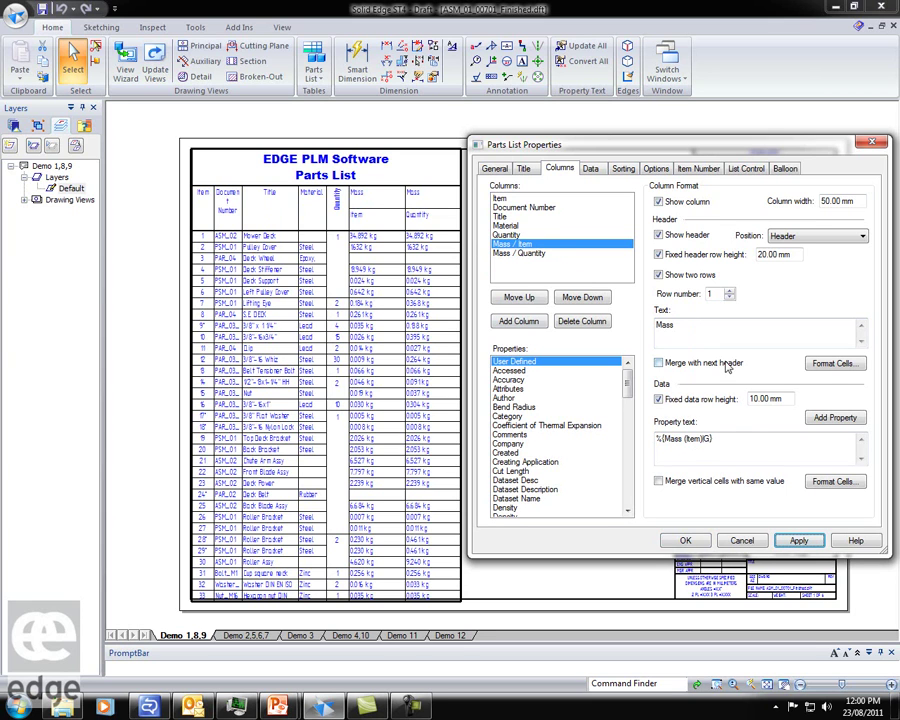
left_click(658, 363)
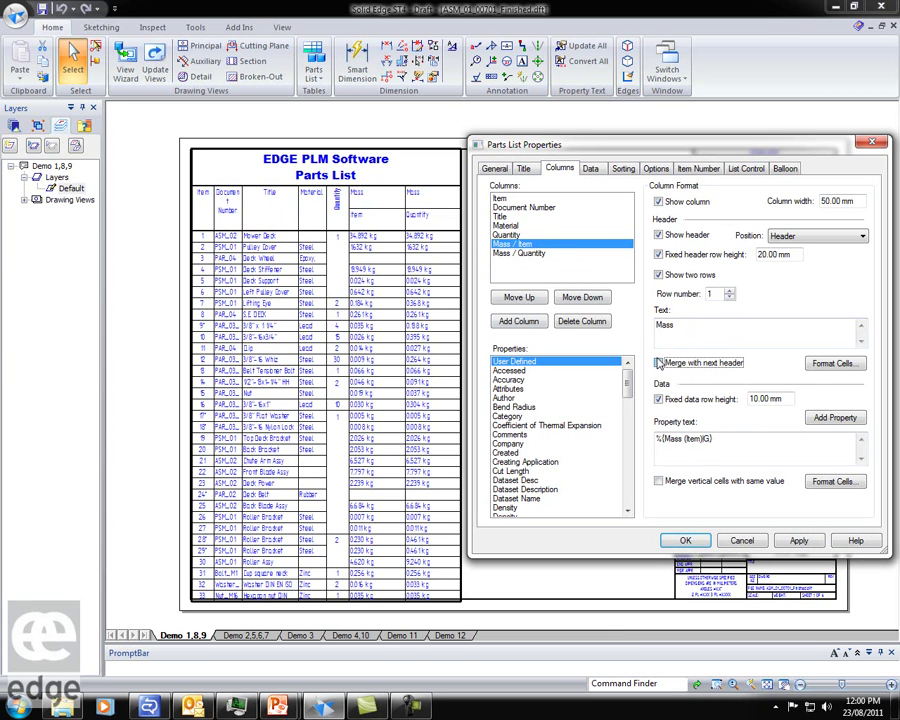
left_click(797, 541)
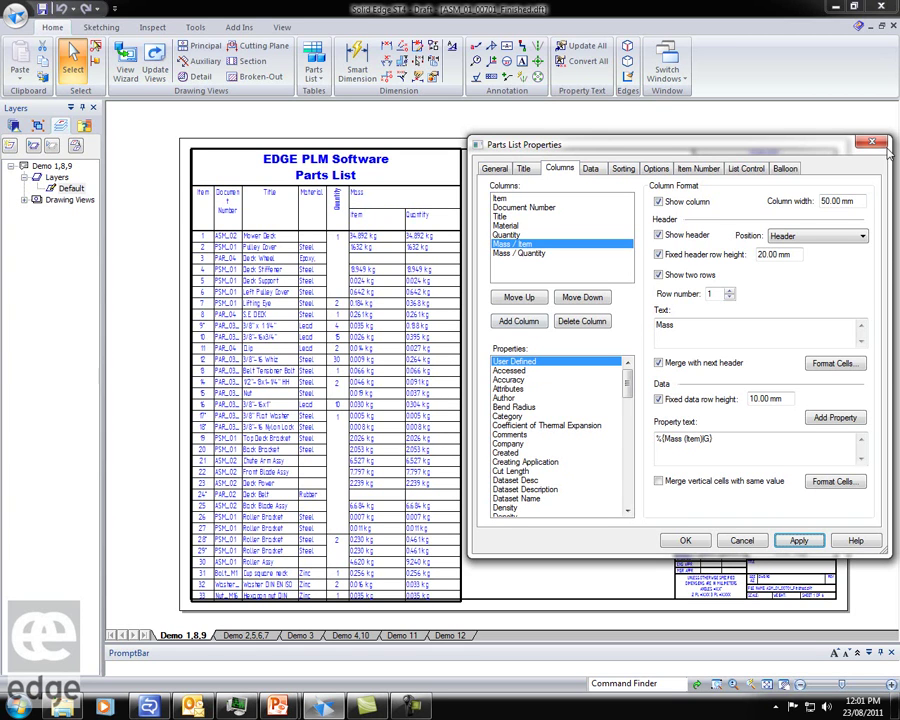
Step: Close the parts list properties and bring up the wheel's dimensioned circular view on the Demo 2,5,6,7 sheet
key("alt+Tab")
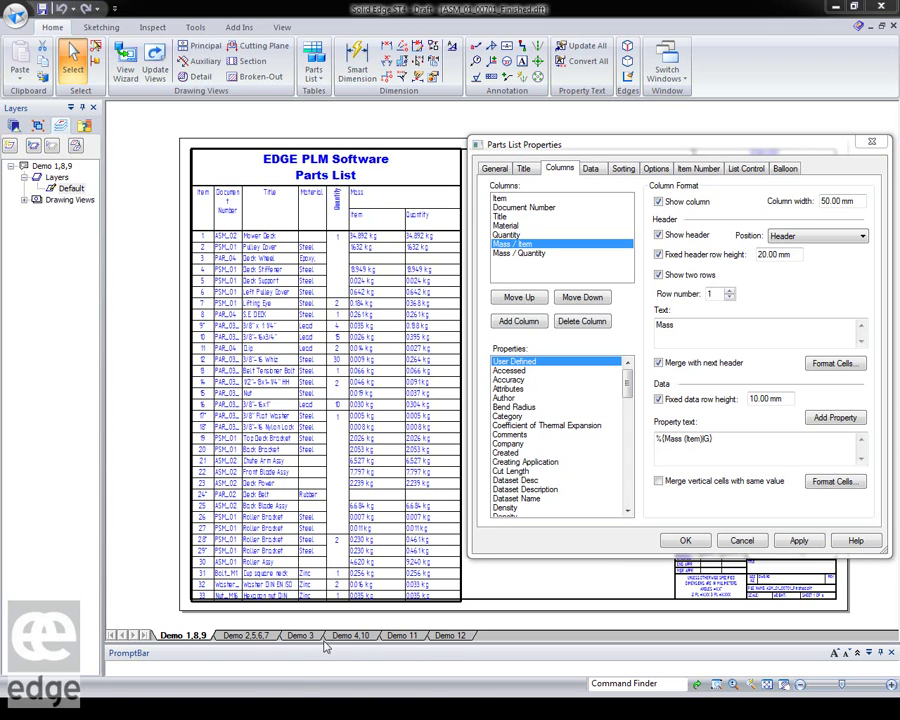
left_click(258, 635)
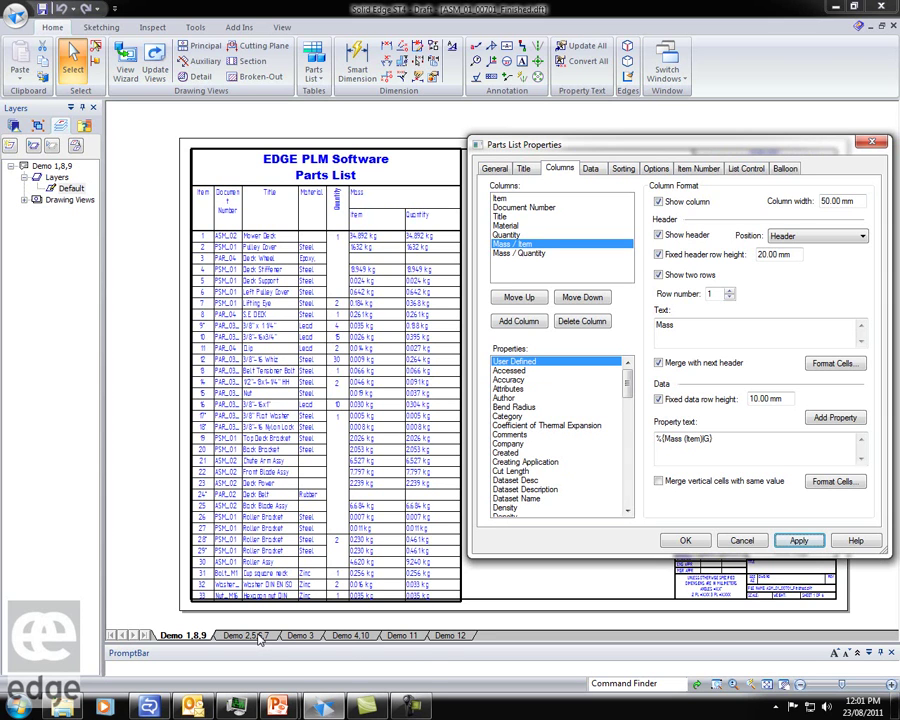
left_click(741, 541)
left_click(248, 636)
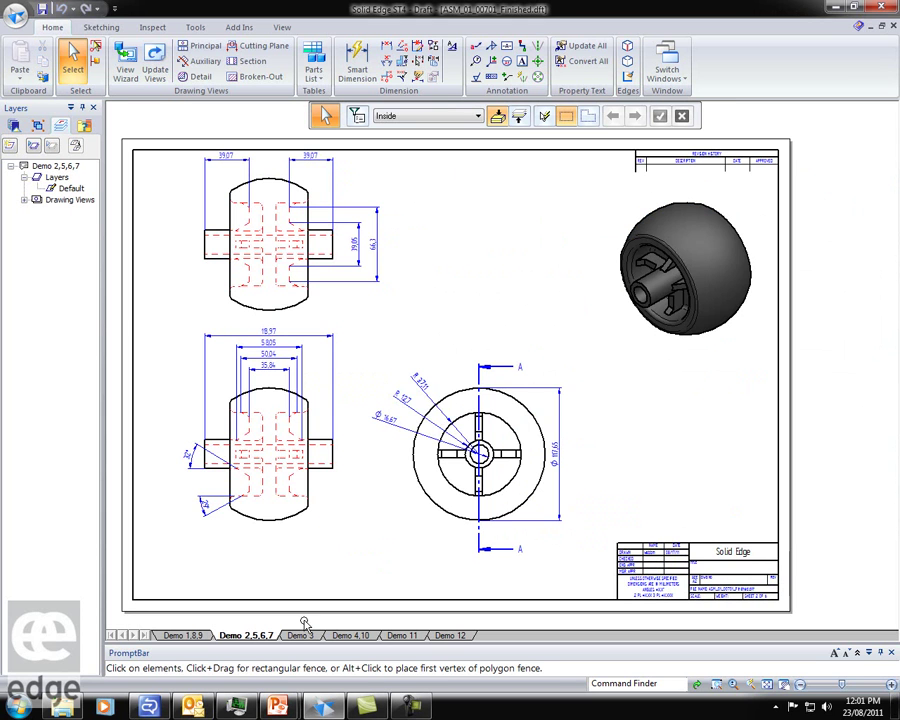
scroll(452, 436, "up", 5)
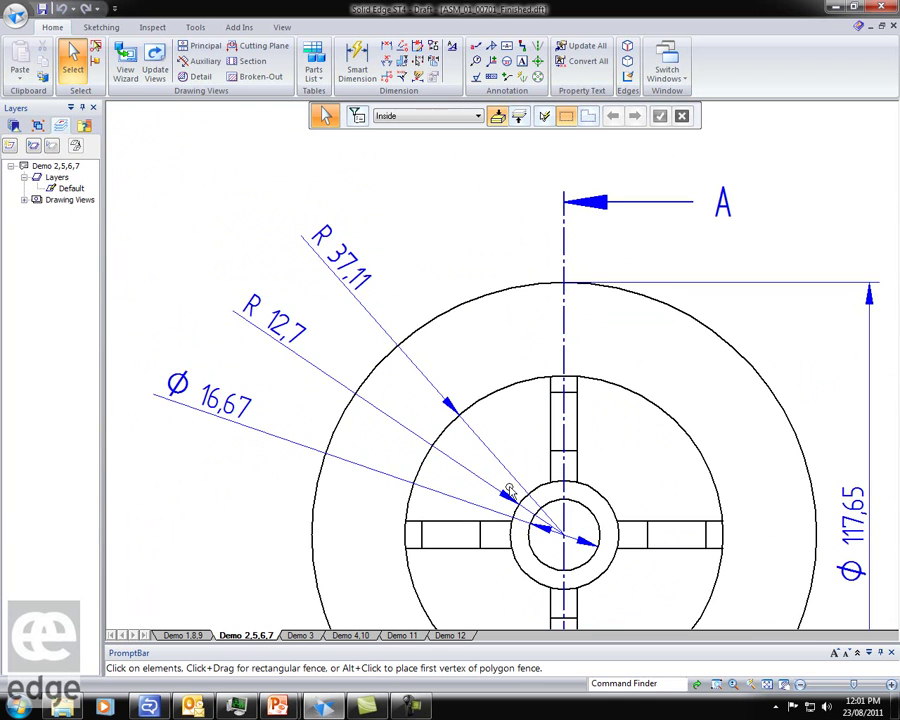
mouse_move(539, 458)
middle_mouse_down()
mouse_move(578, 410)
mouse_move(574, 464)
mouse_move(618, 446)
mouse_move(597, 455)
middle_mouse_up()
scroll(540, 412, "down", 3)
scroll(542, 414, "up", 4)
scroll(543, 416, "down", 2)
mouse_move(579, 443)
middle_mouse_down()
mouse_move(587, 412)
mouse_move(548, 432)
mouse_move(569, 458)
mouse_move(559, 429)
middle_mouse_up()
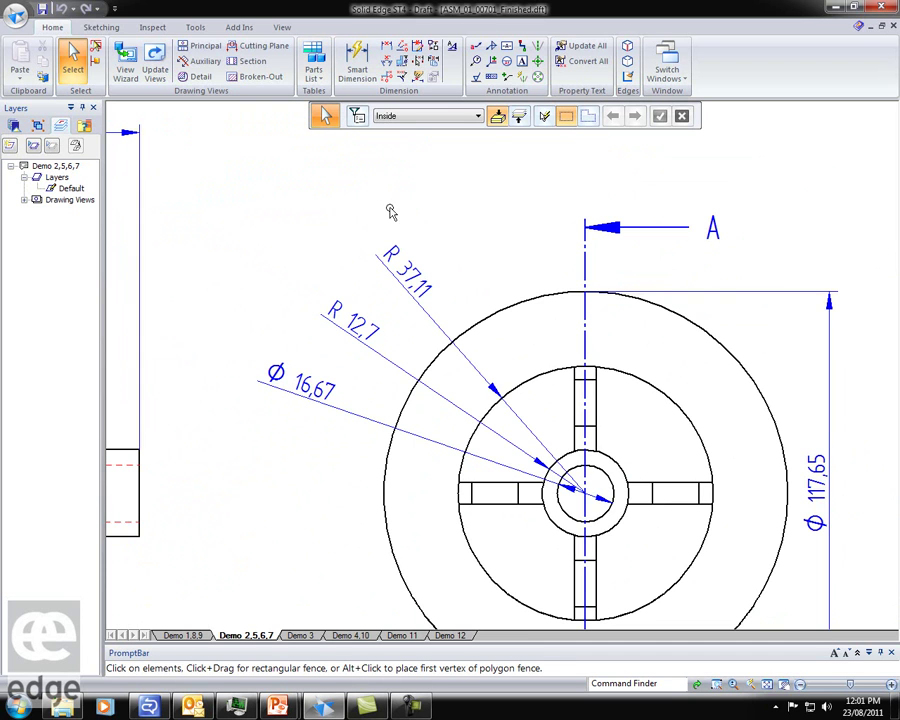
Step: Set the override pulled-out text 2 orientation to Horizontal for the hub bore's diameter dimension
left_click(309, 402)
right_click(310, 402)
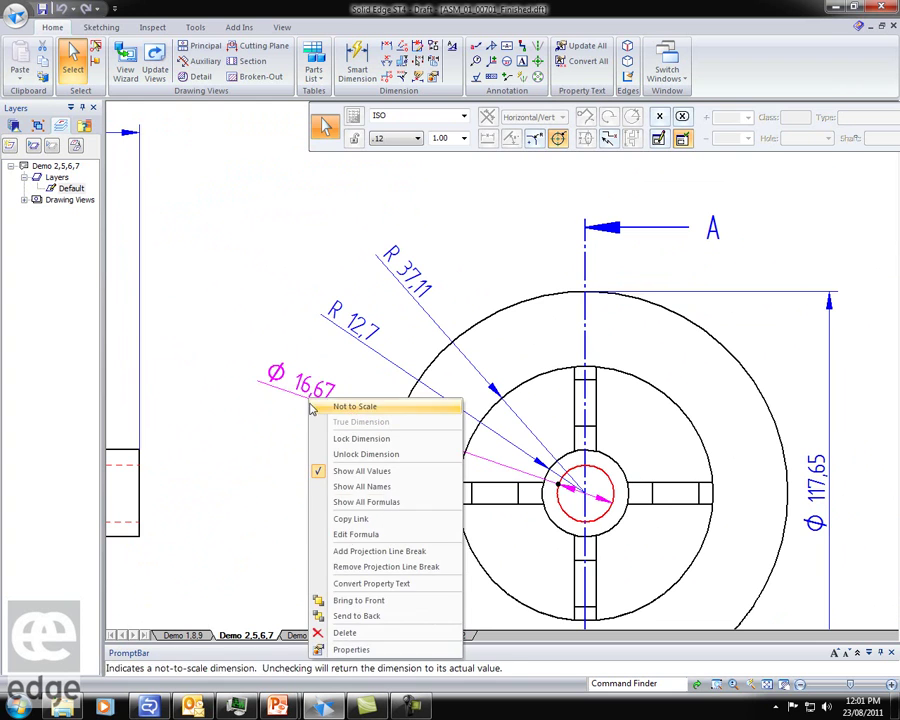
left_click(316, 648)
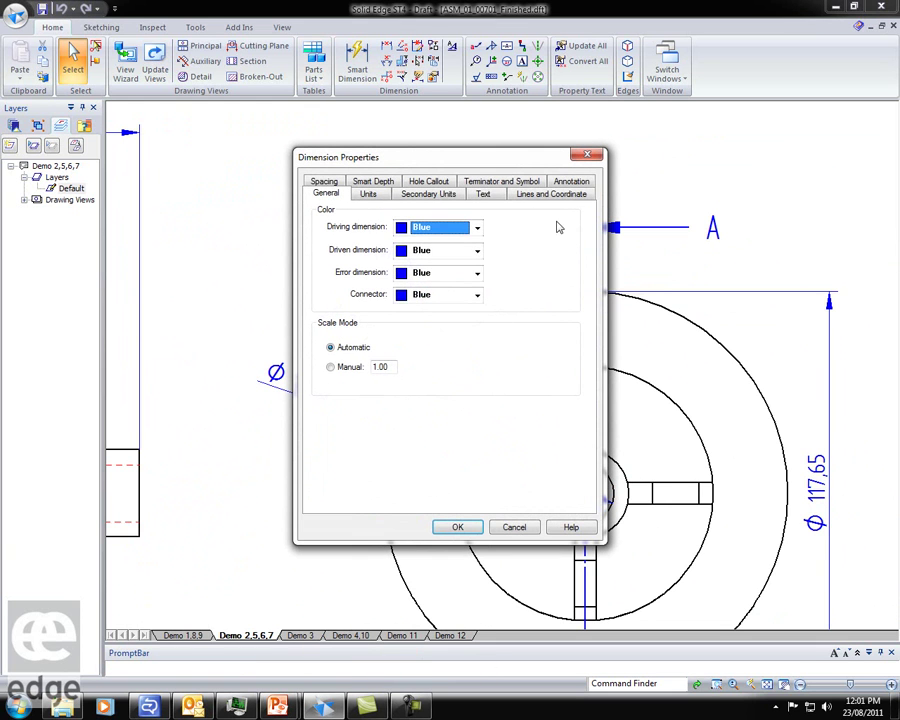
left_click(481, 194)
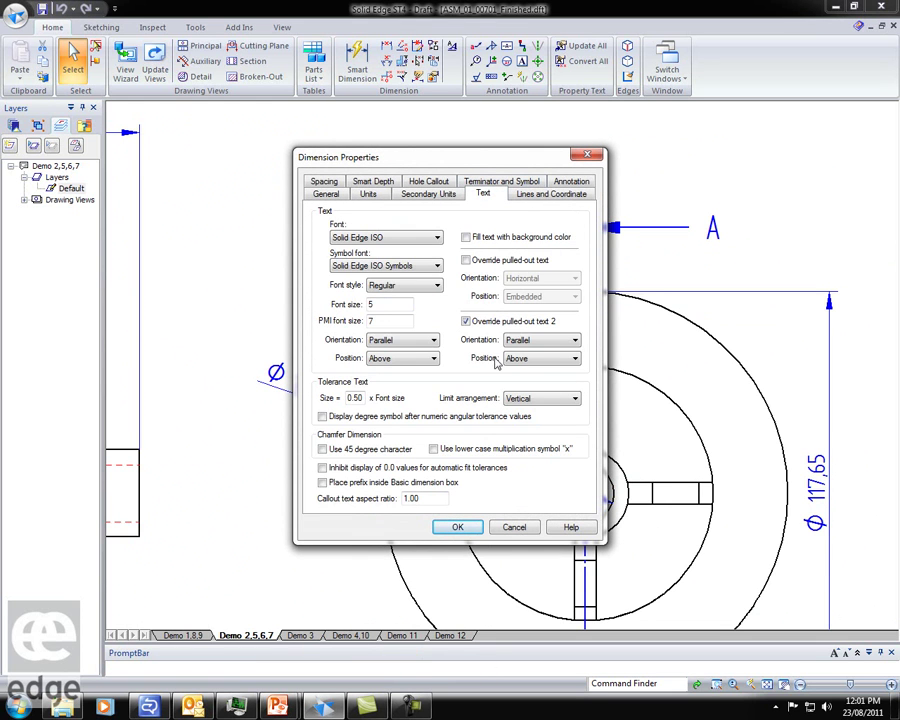
left_click(576, 342)
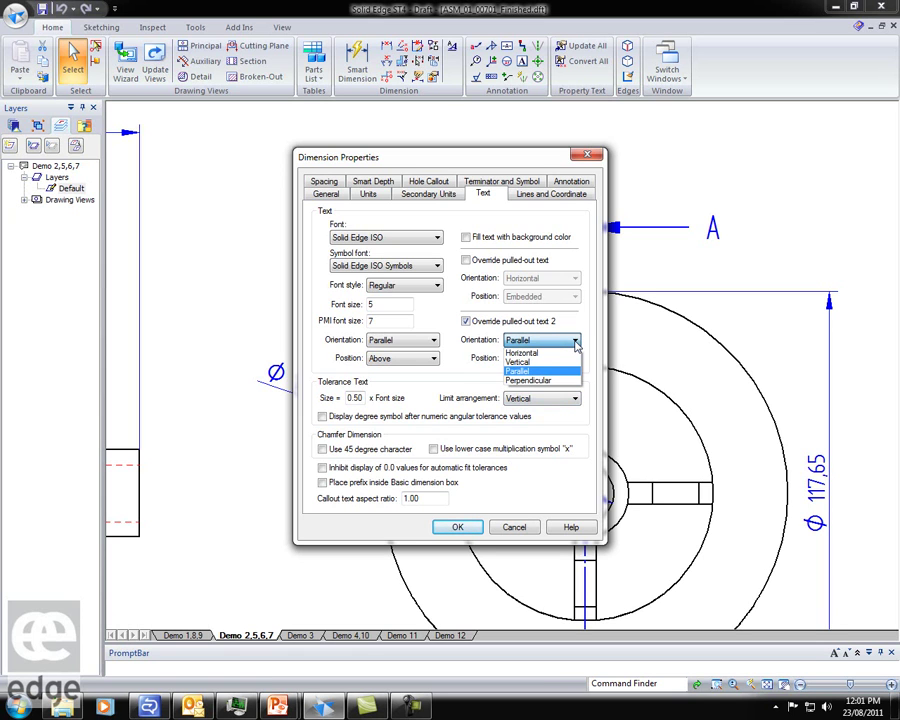
left_click(522, 353)
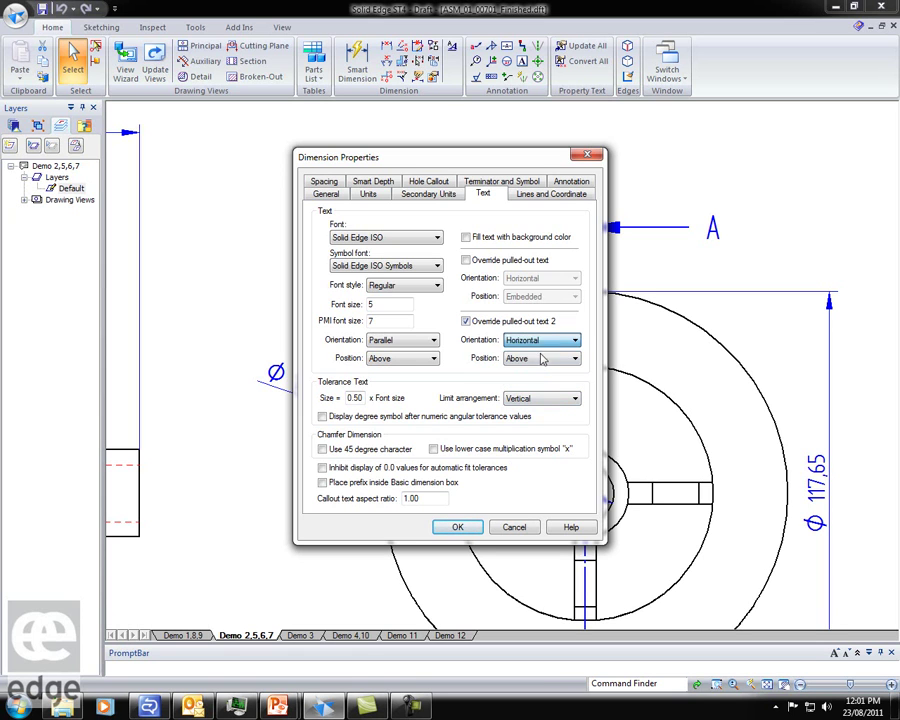
left_click(456, 530)
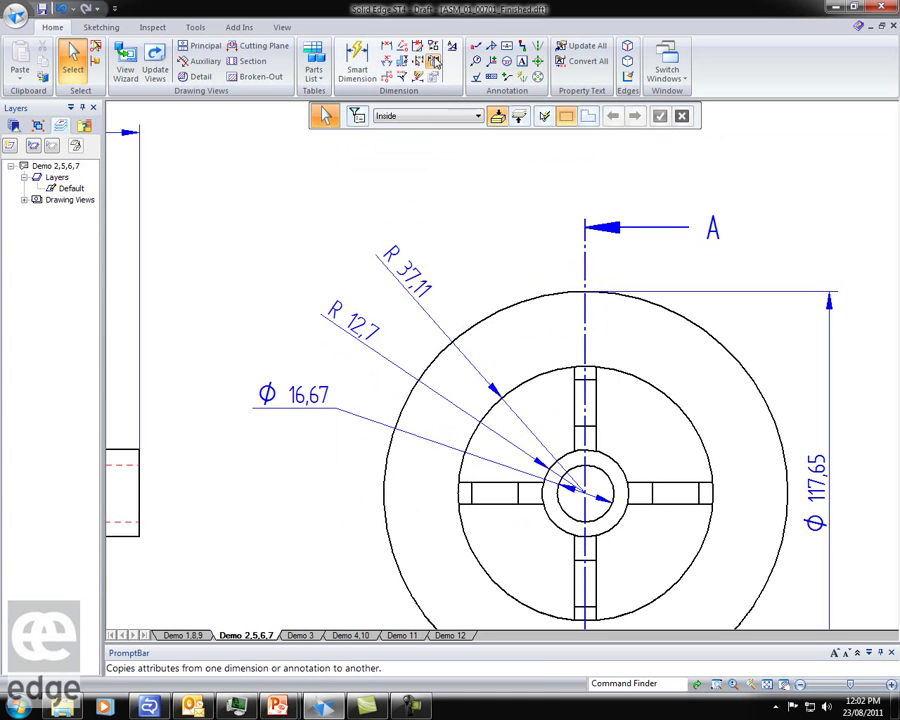
Step: Copy the style of the hub bore's diameter dimension to the R 12,7 and R 37,11 radius dimensions
left_click(434, 62)
left_click(442, 118)
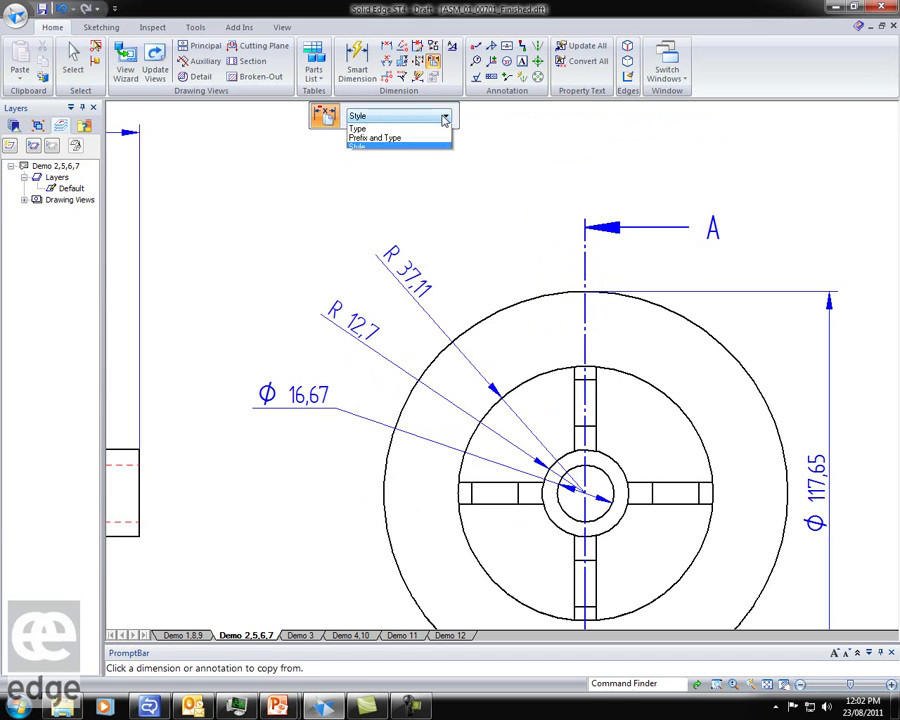
left_click(366, 156)
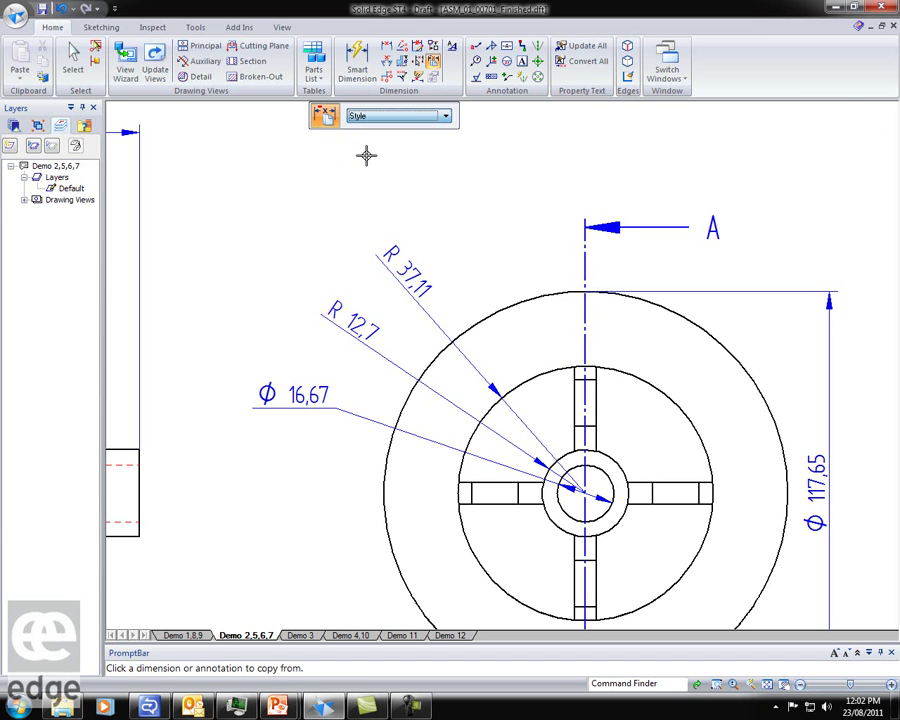
left_click(298, 396)
left_click(353, 327)
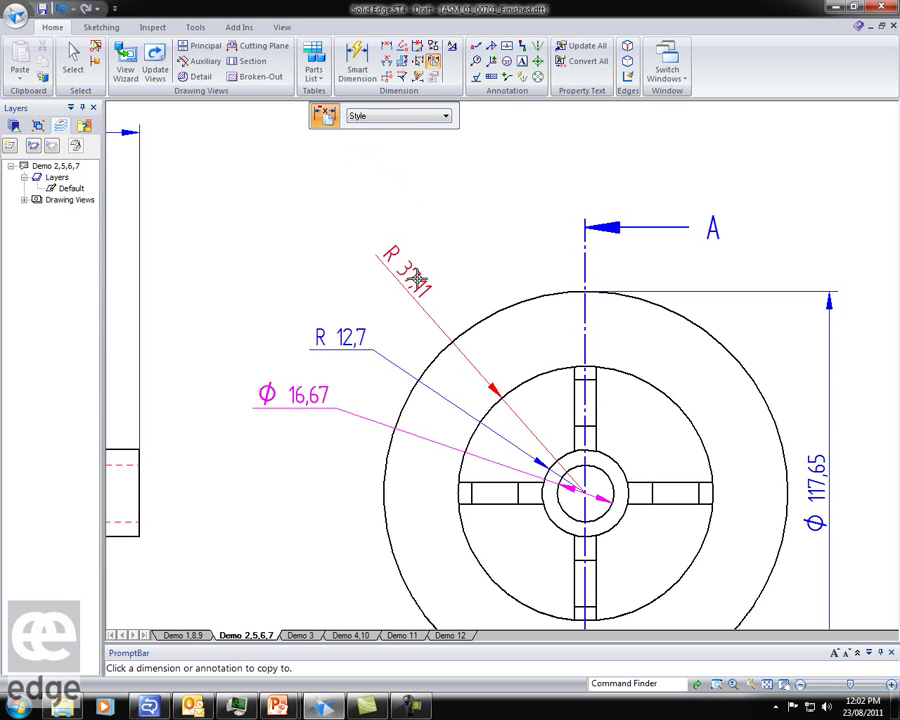
left_click(414, 258)
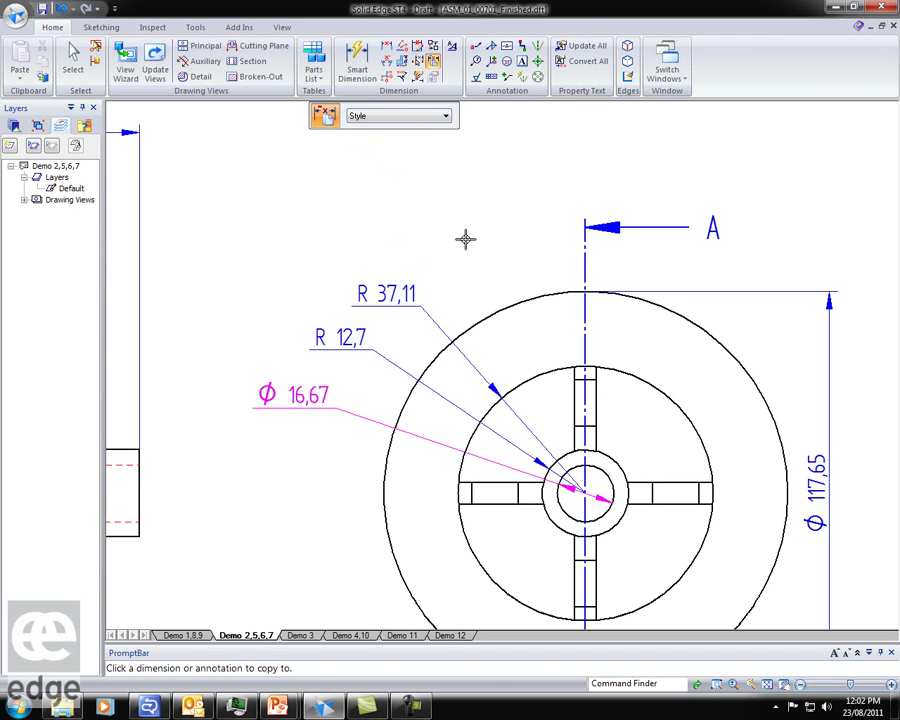
key("Escape")
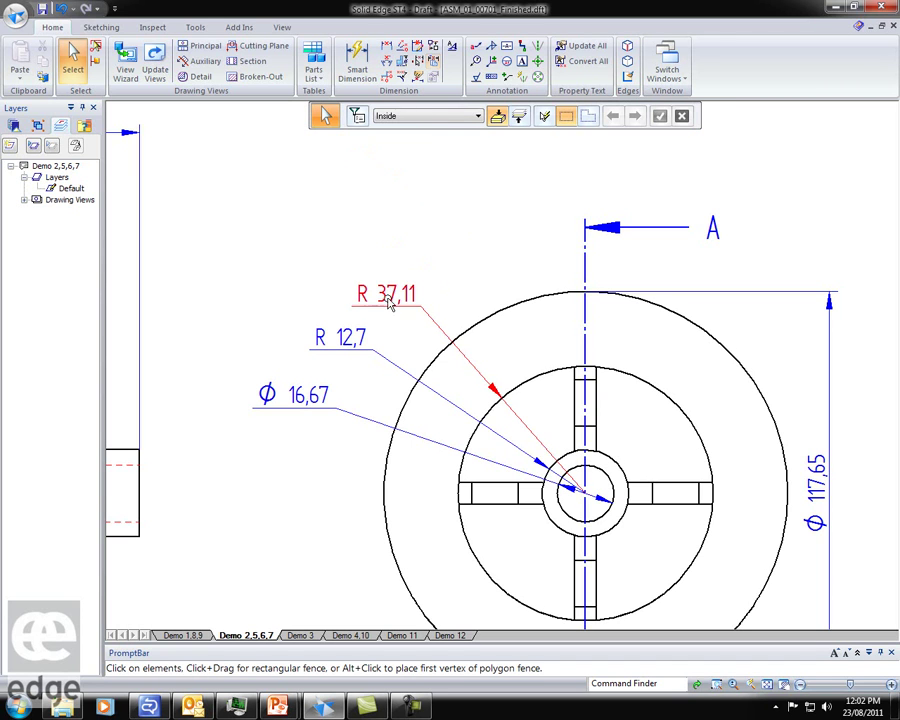
Step: Add outward projection line breaks to both extension lines of the side view's 58,05 dimension
left_click(170, 314)
mouse_move(206, 312)
middle_mouse_down()
mouse_move(617, 356)
mouse_move(780, 384)
mouse_move(768, 383)
middle_mouse_up()
left_click(779, 273)
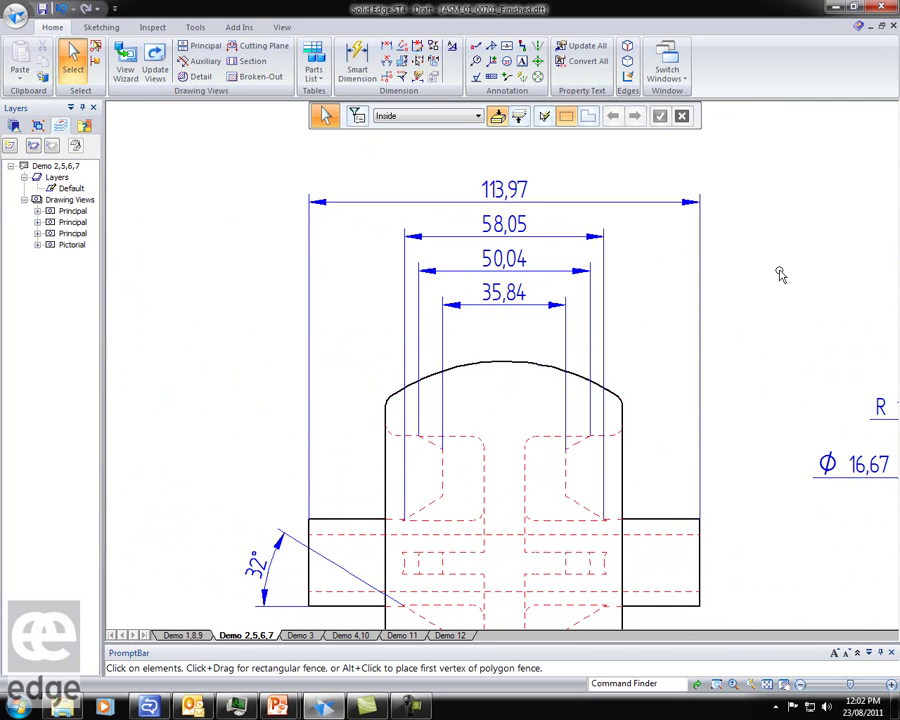
left_click(699, 260)
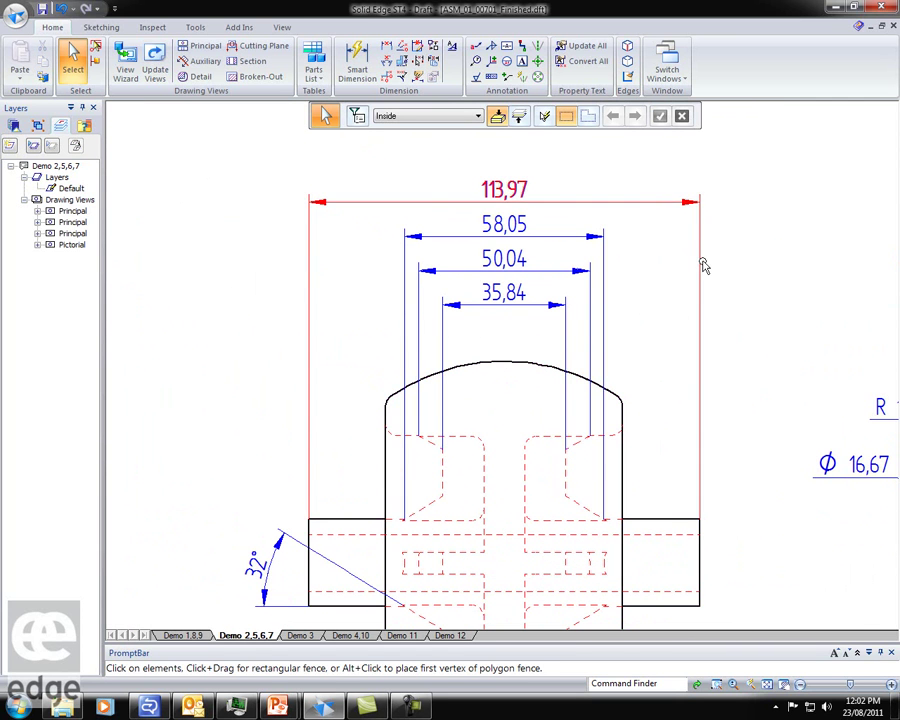
left_click(646, 256)
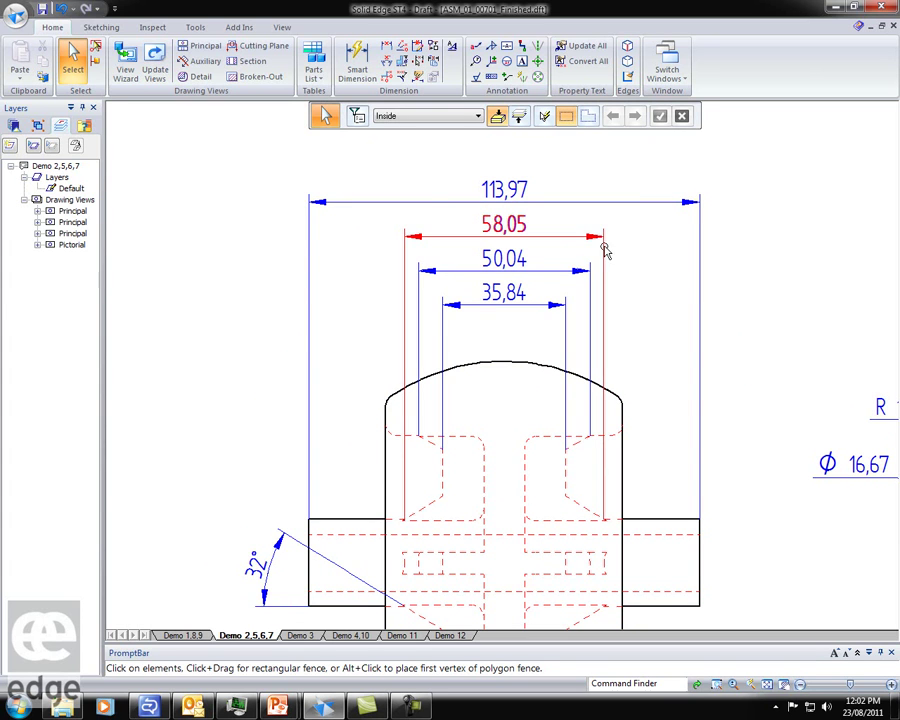
left_click(406, 300)
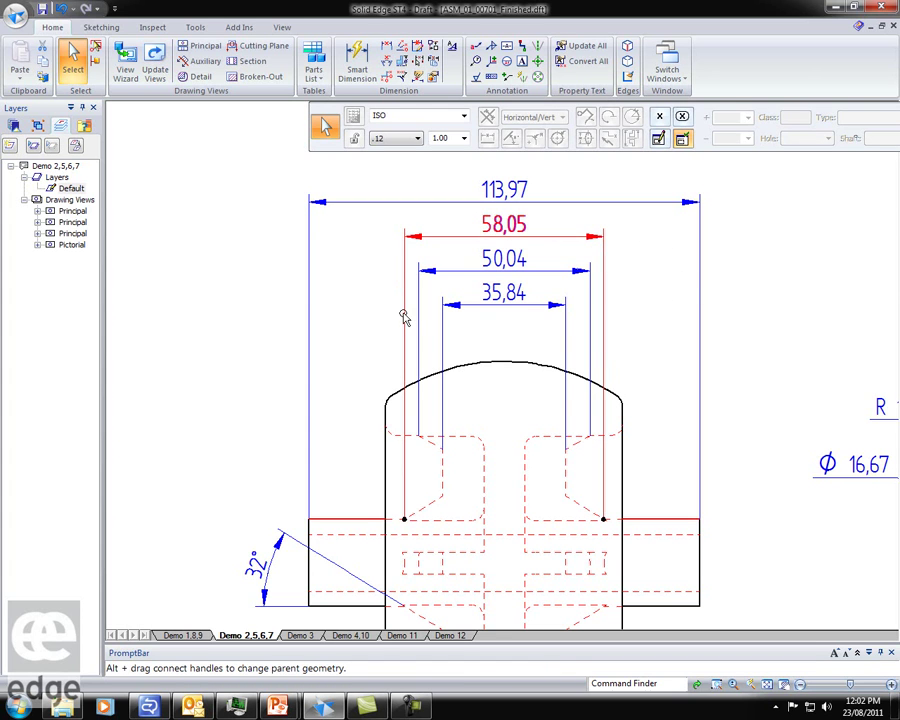
left_click_drag(404, 314, 388, 313)
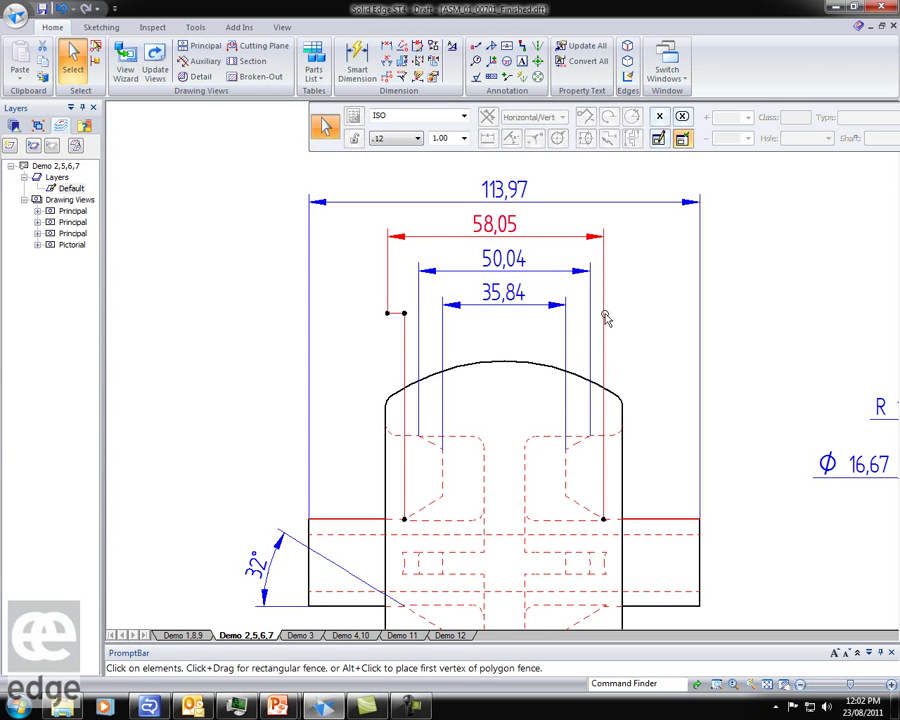
left_click_drag(605, 315, 620, 313)
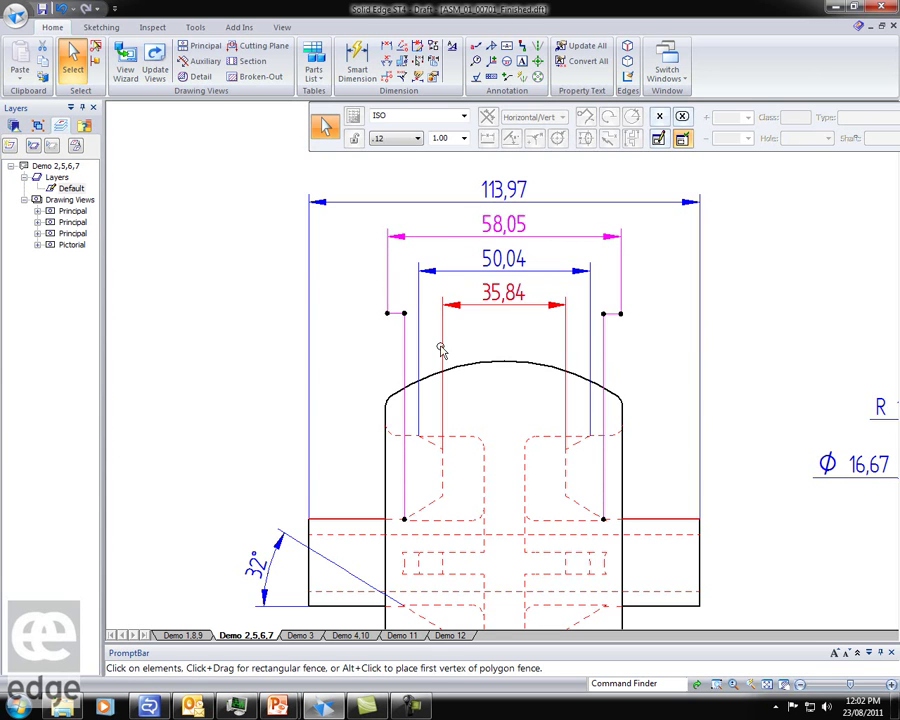
Step: Add outward projection line breaks to both extension lines of the 50,04 dimension and slant the jogs by raising their outer points
left_click(418, 302)
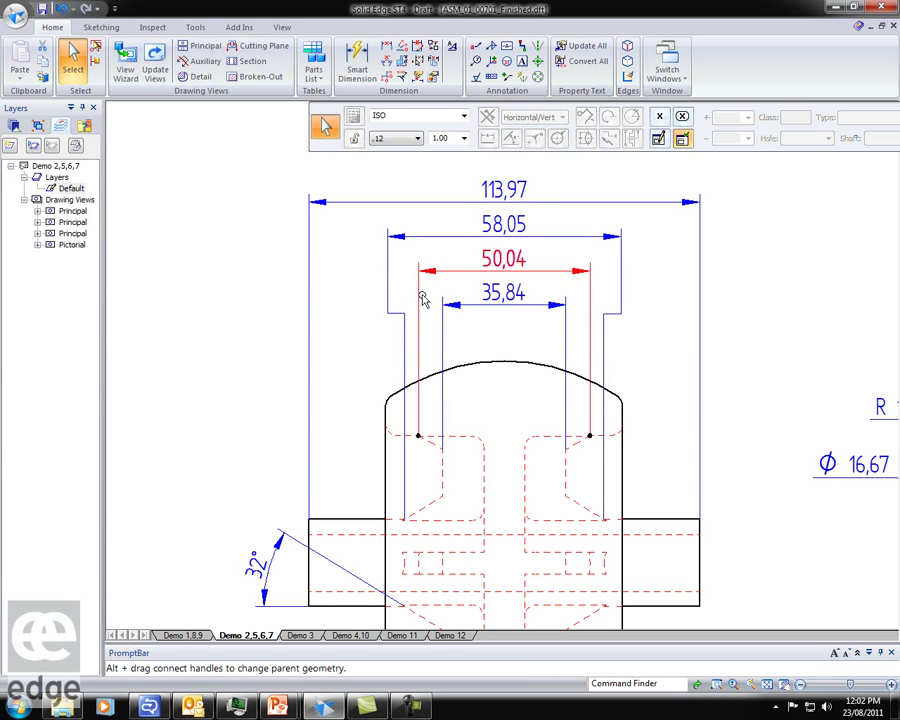
left_click_drag(420, 302, 401, 297, "alt")
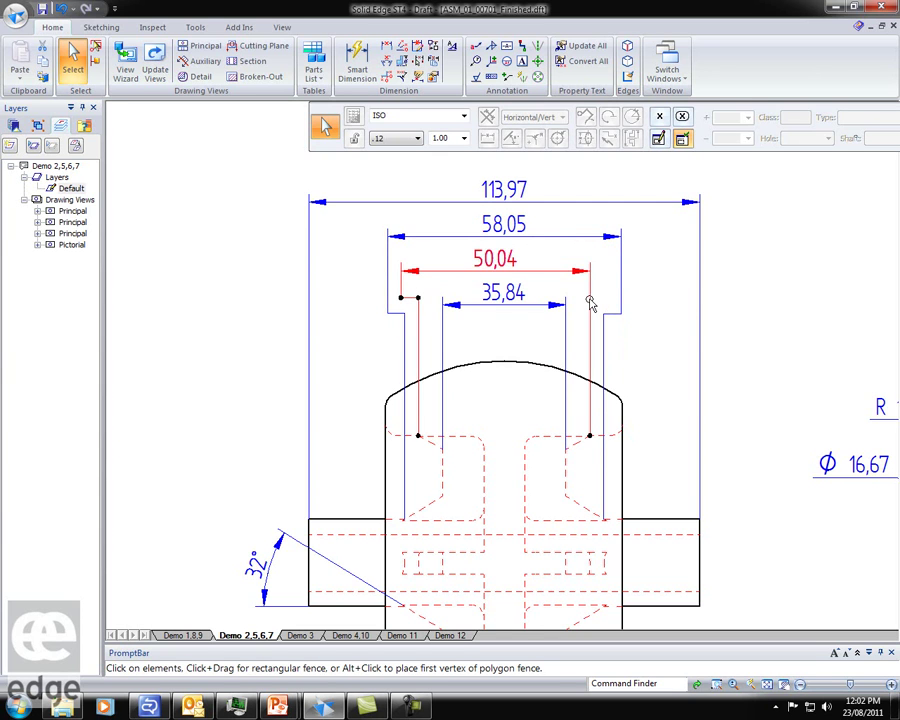
left_click_drag(590, 303, 606, 298, "alt")
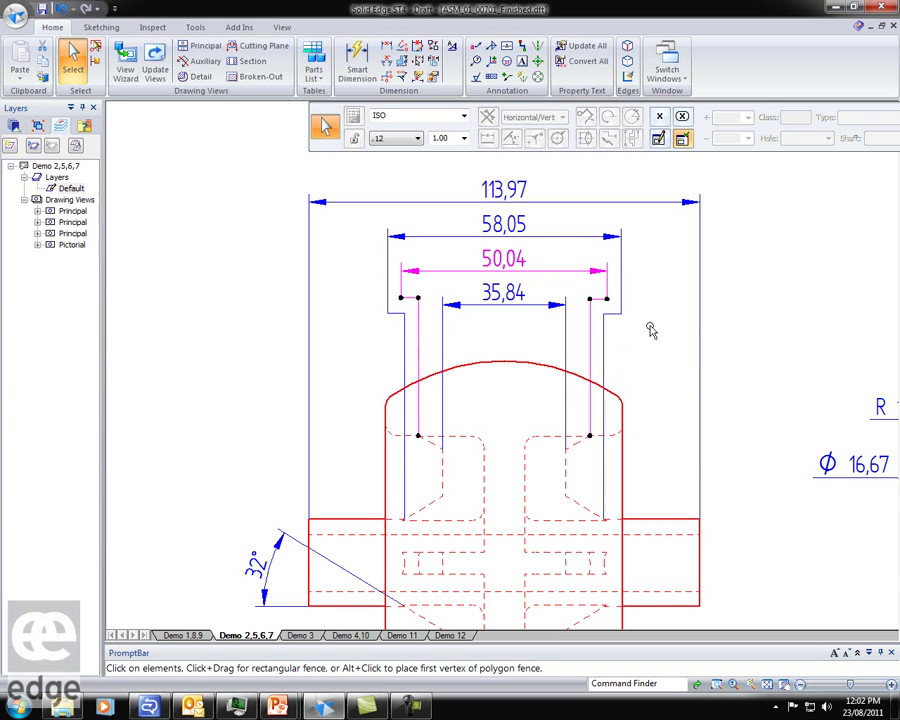
left_click_drag(401, 297, 401, 286)
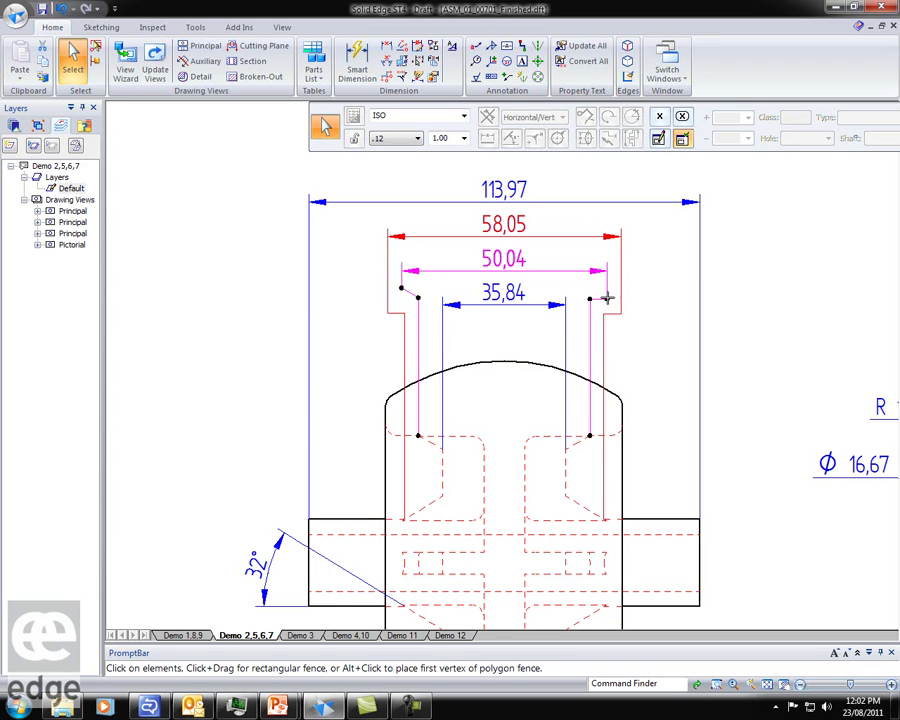
left_click_drag(606, 297, 588, 301)
left_click(689, 327)
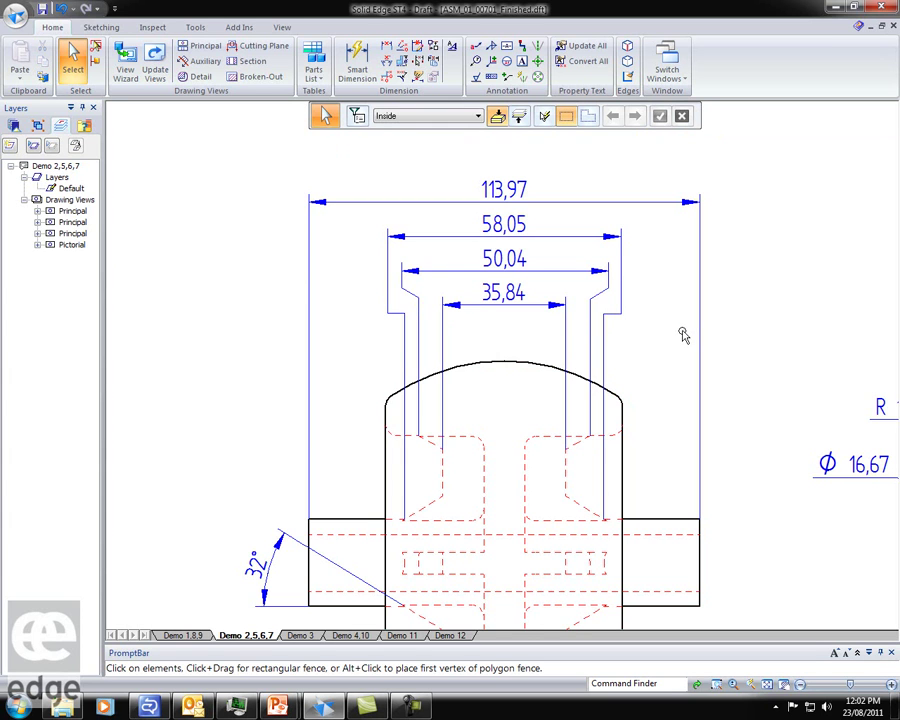
Step: Add projection line breaks to both extension lines of the 35,84 dimension and remove them again
left_click(445, 333)
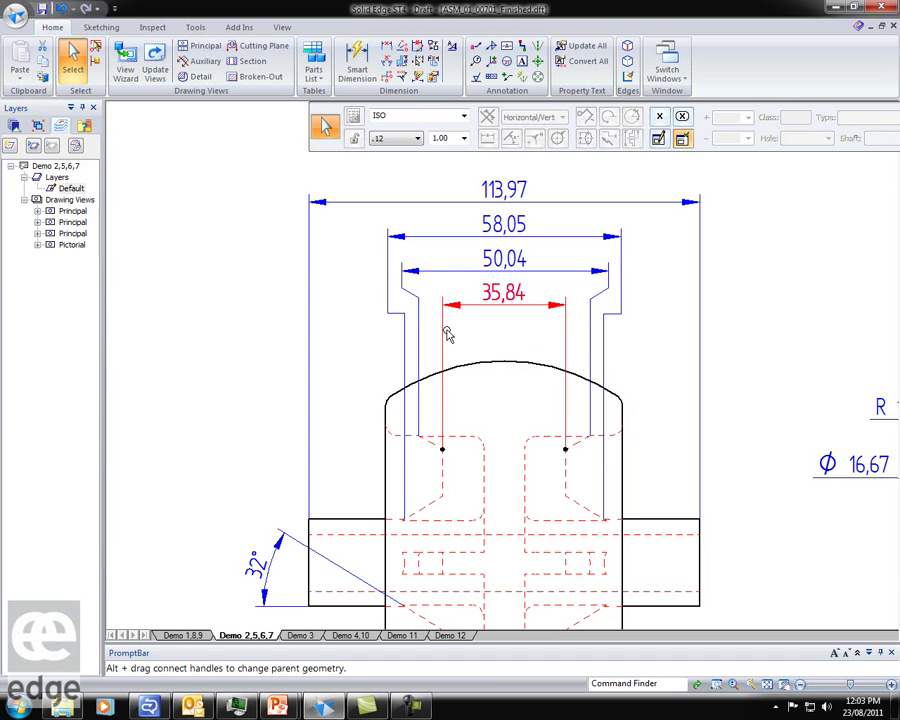
left_click(445, 331, "alt")
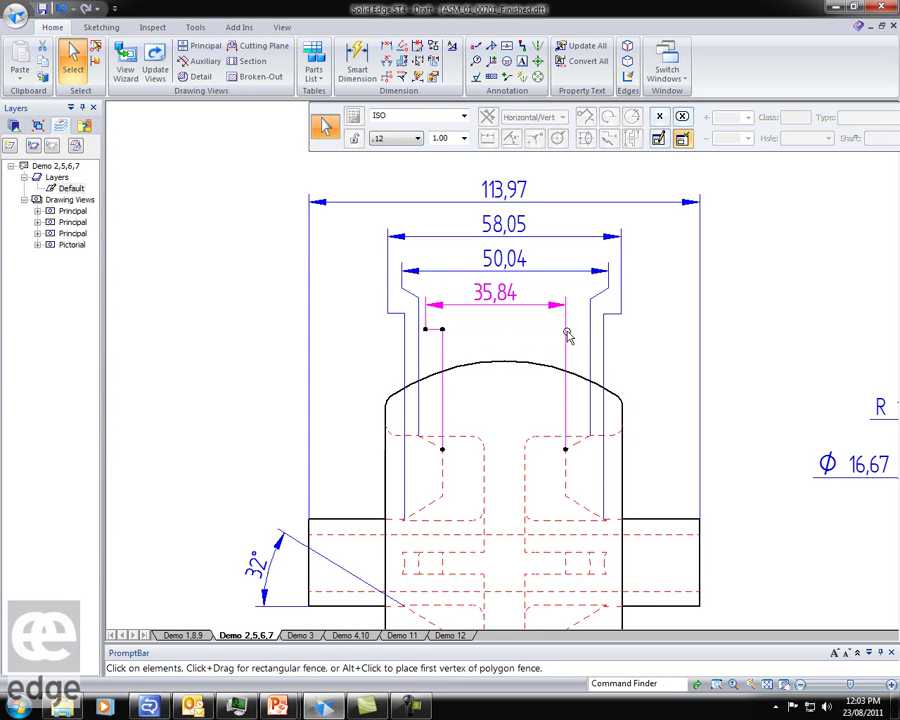
left_click(564, 333, "alt")
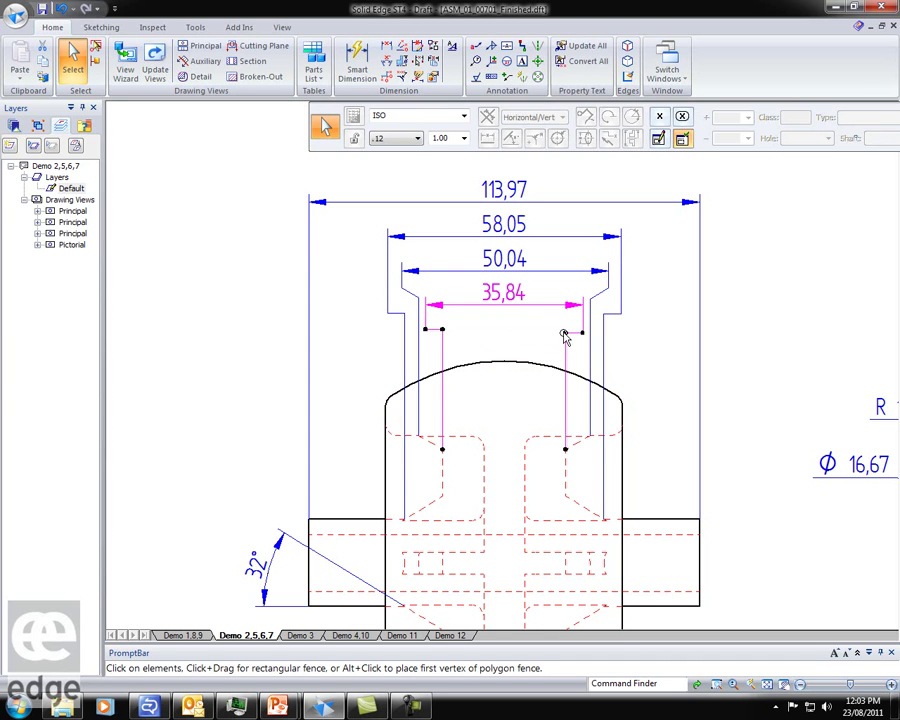
left_click(443, 331, "alt")
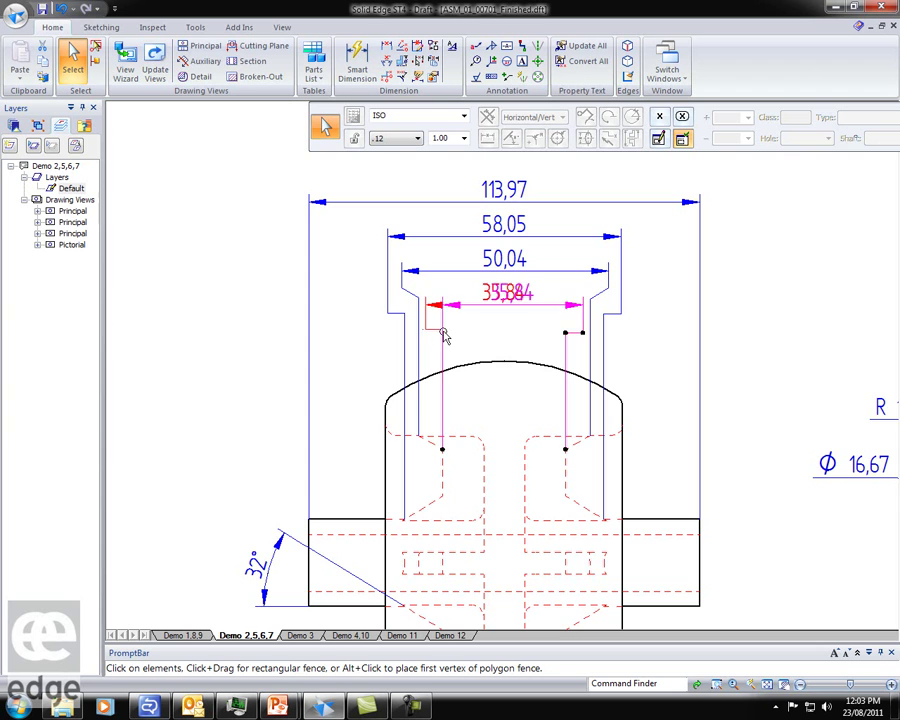
left_click(564, 333, "alt")
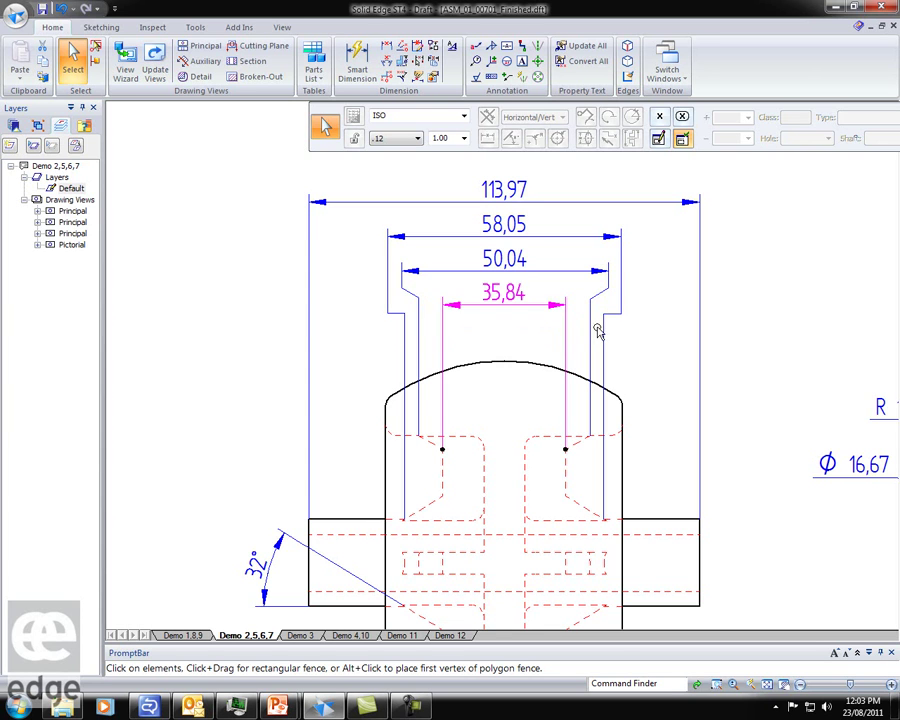
Step: Remove the projection line breaks from both extension lines of the 58,05 and 50,04 dimensions
left_click(605, 340)
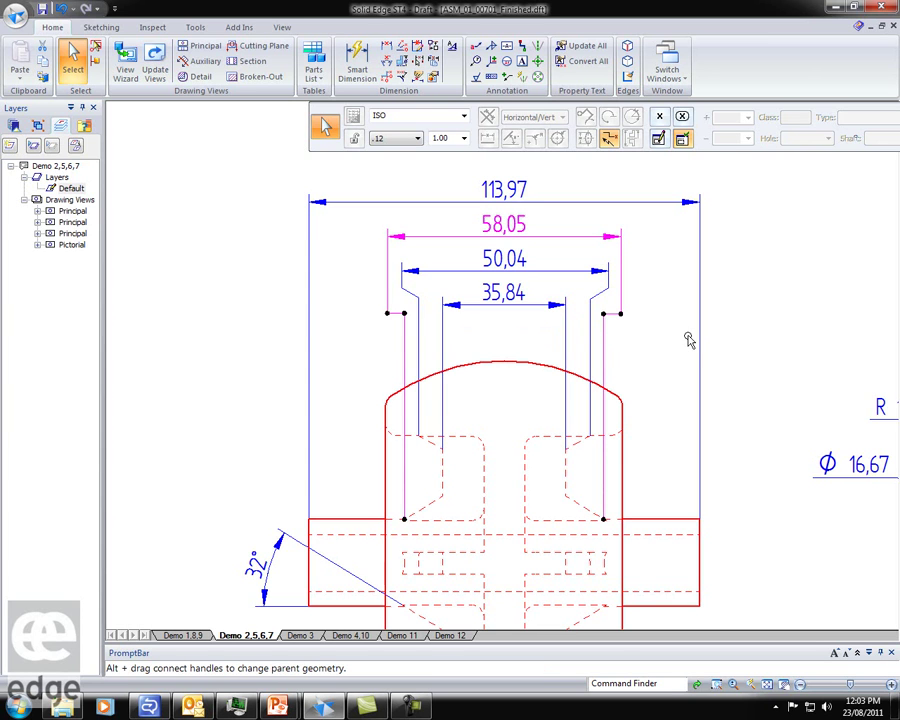
left_click(603, 314, "alt")
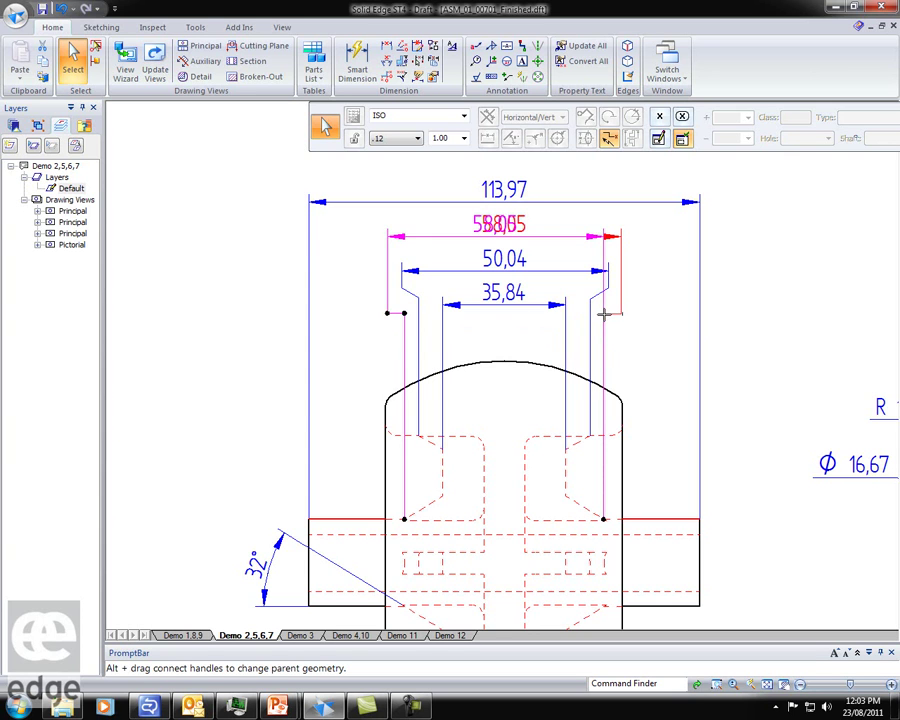
left_click(403, 314, "alt")
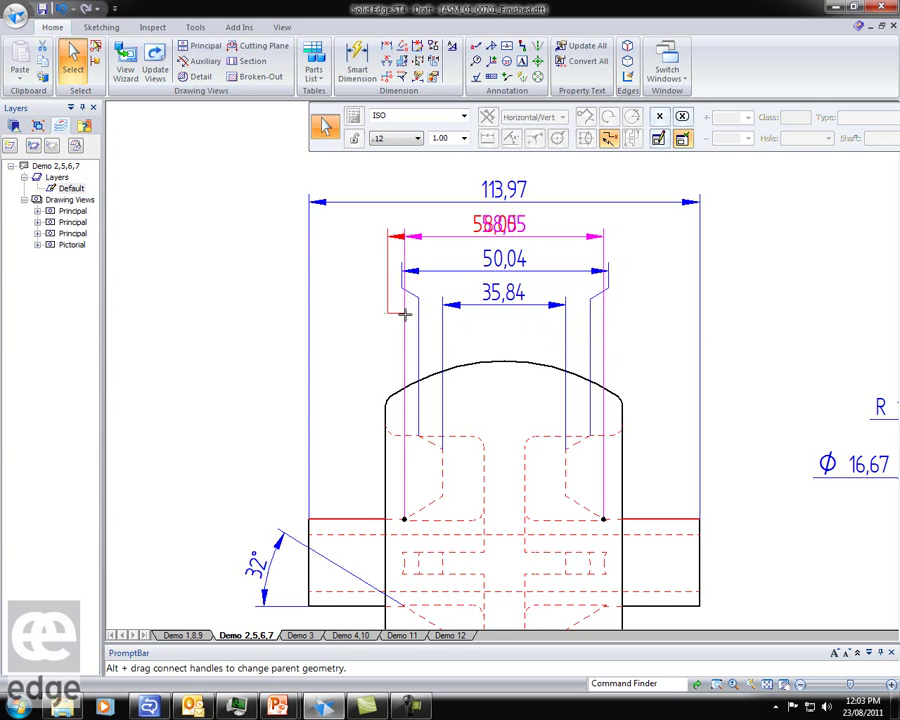
left_click(421, 318)
left_click(418, 298, "alt")
left_click(590, 298, "alt")
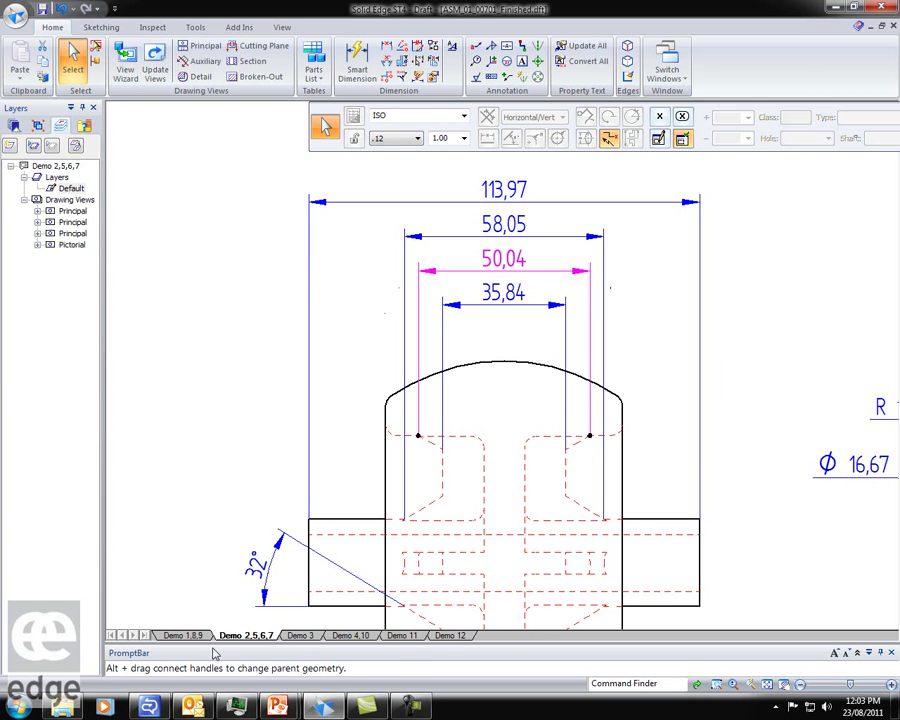
Step: On the Demo 1,8,9 sheet, place the callout "Solid Edge ST4 fro Edge PLM Software Pty Ltd" with its leader on Detail B's wheel
left_click(184, 635)
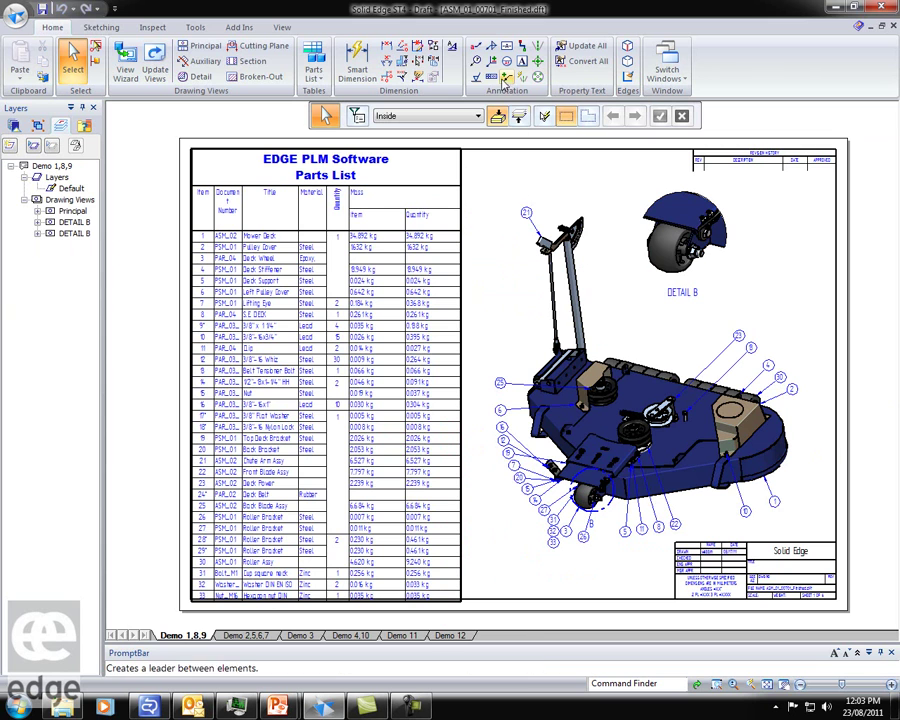
left_click(476, 46)
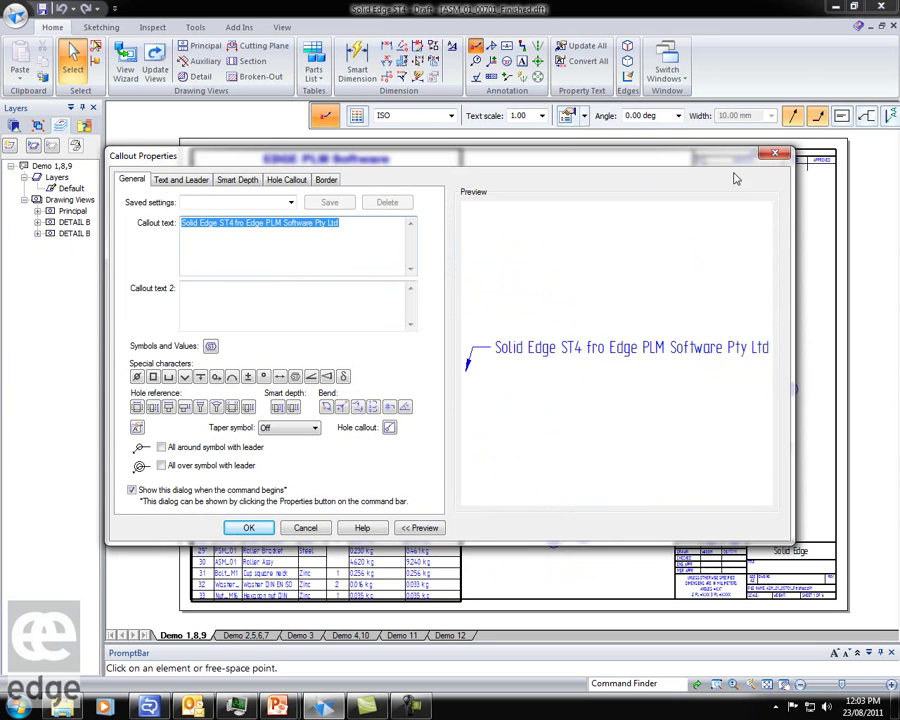
left_click(774, 155)
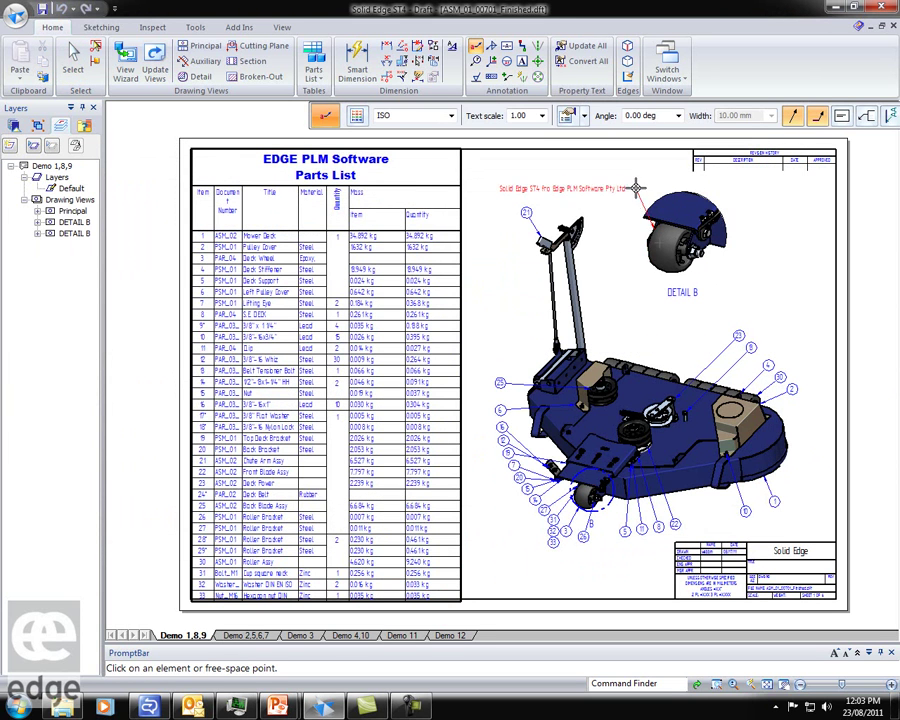
left_click(633, 183)
scroll(538, 173, "up", 5)
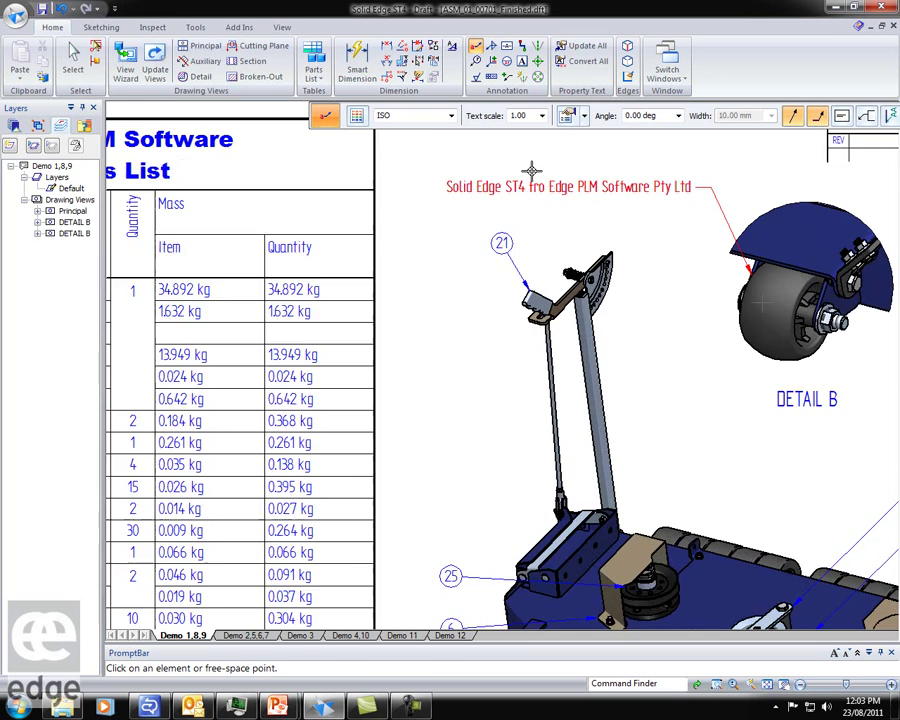
Step: Try Fixed - Adjust Aspect Ratio on the wheel callout by narrowing its text box, and undo the narrowing
scroll(531, 170, "down", 2)
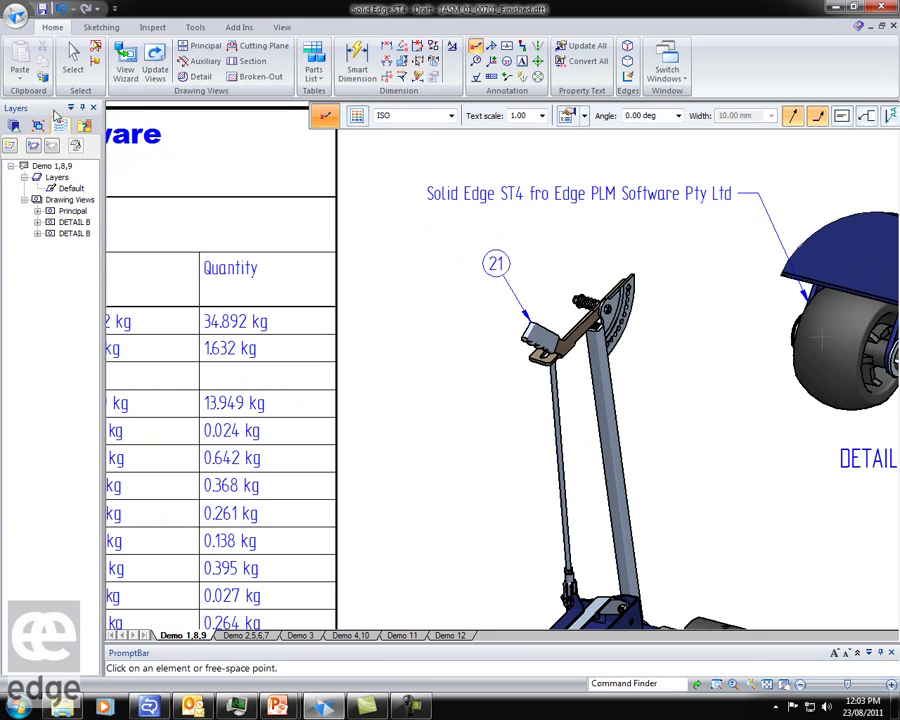
left_click(70, 62)
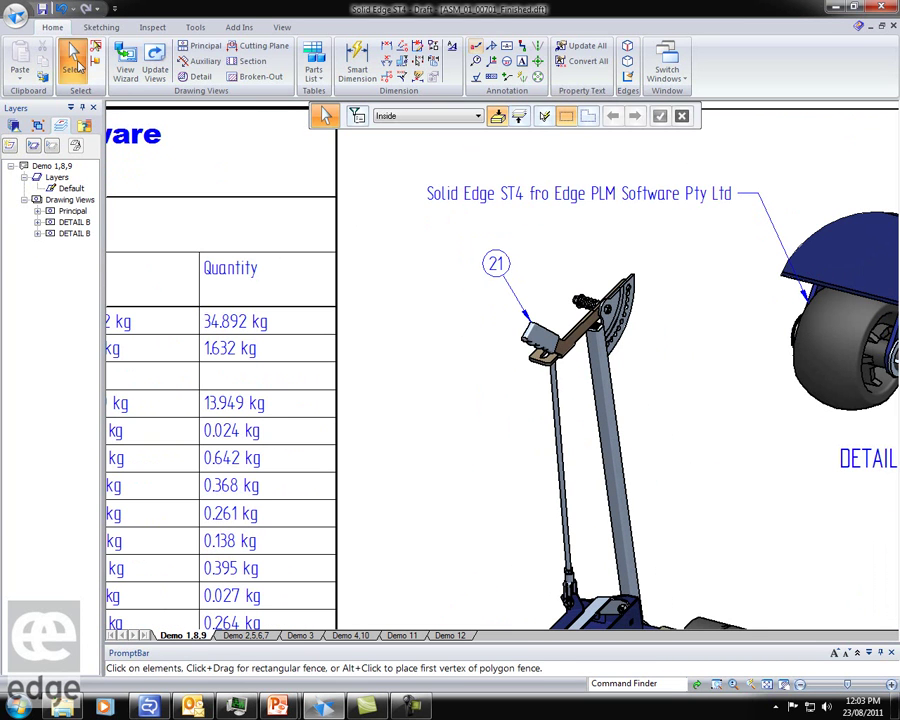
left_click(507, 197)
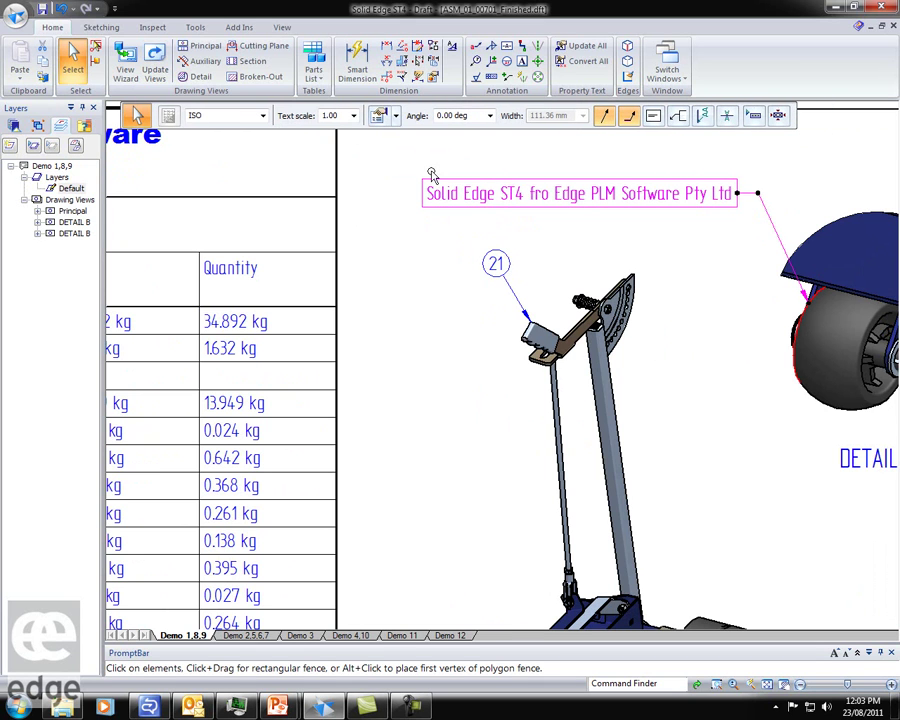
left_click(778, 117)
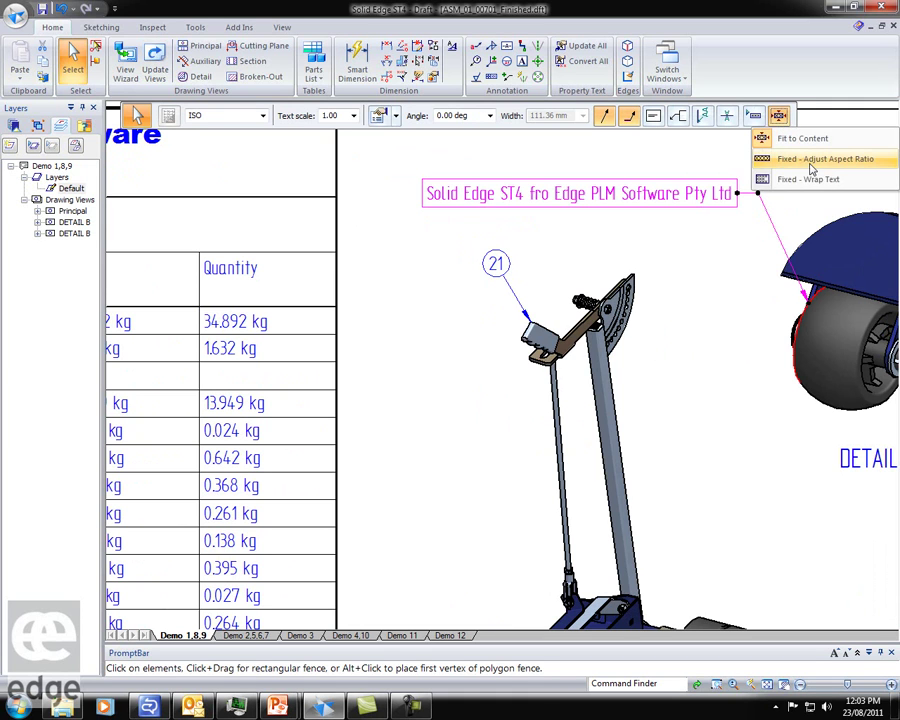
left_click(785, 153)
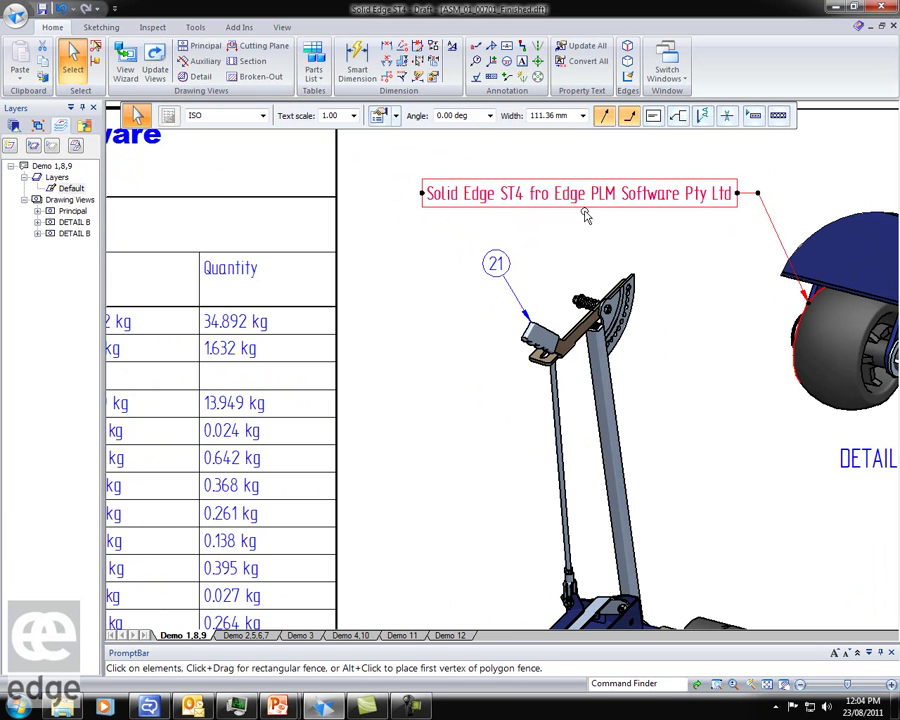
left_click_drag(420, 194, 492, 194)
left_click(693, 276)
left_click(536, 202)
left_click(61, 10)
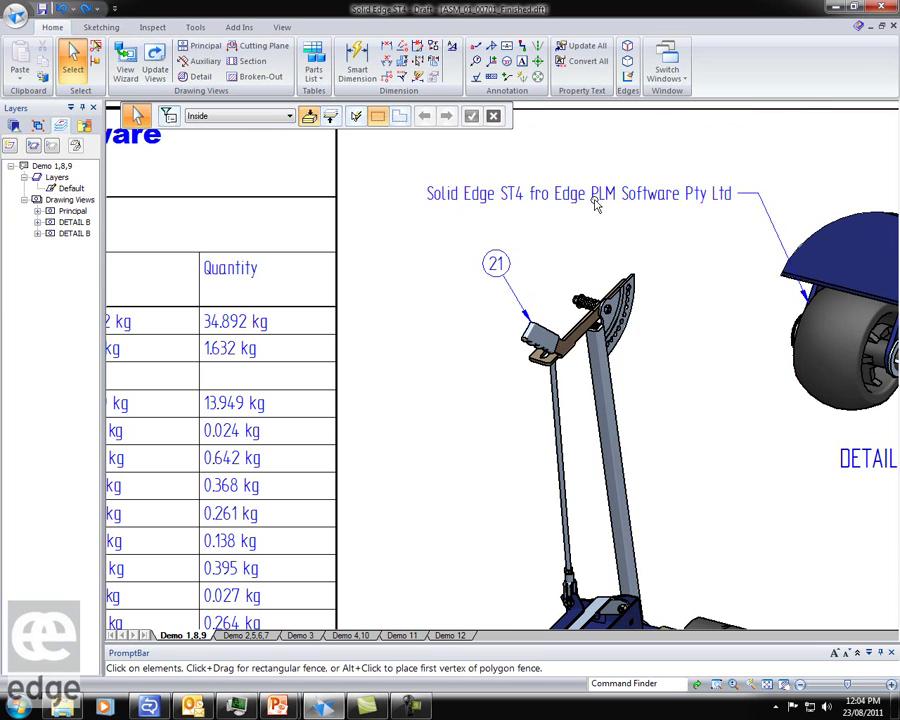
Step: Set the wheel callout's text to Fixed - Wrap Text and narrow its box so the text wraps over three lines
left_click(597, 205)
left_click(779, 116)
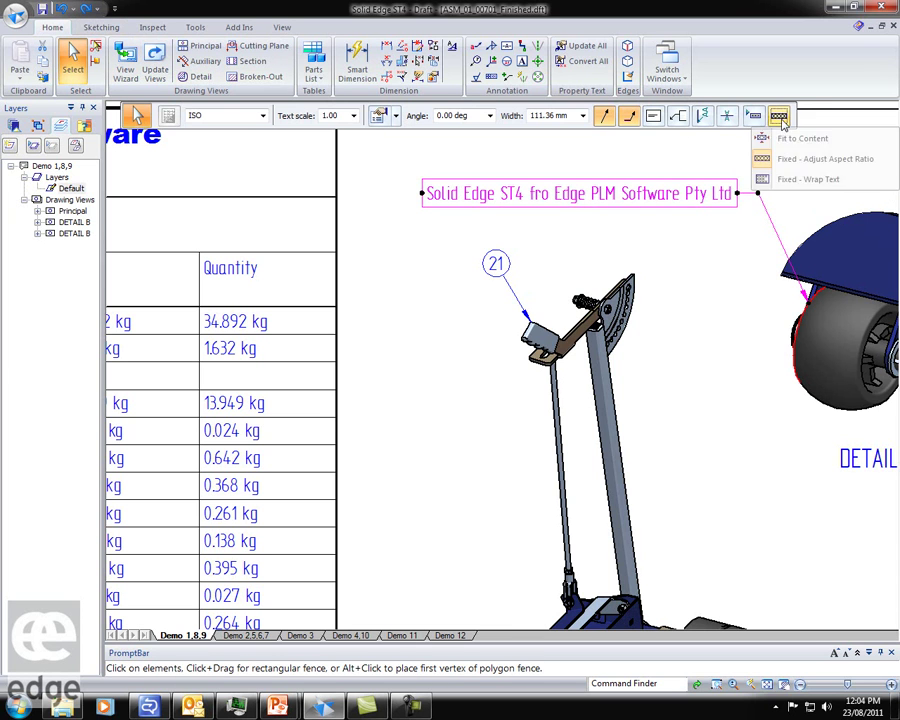
left_click(795, 179)
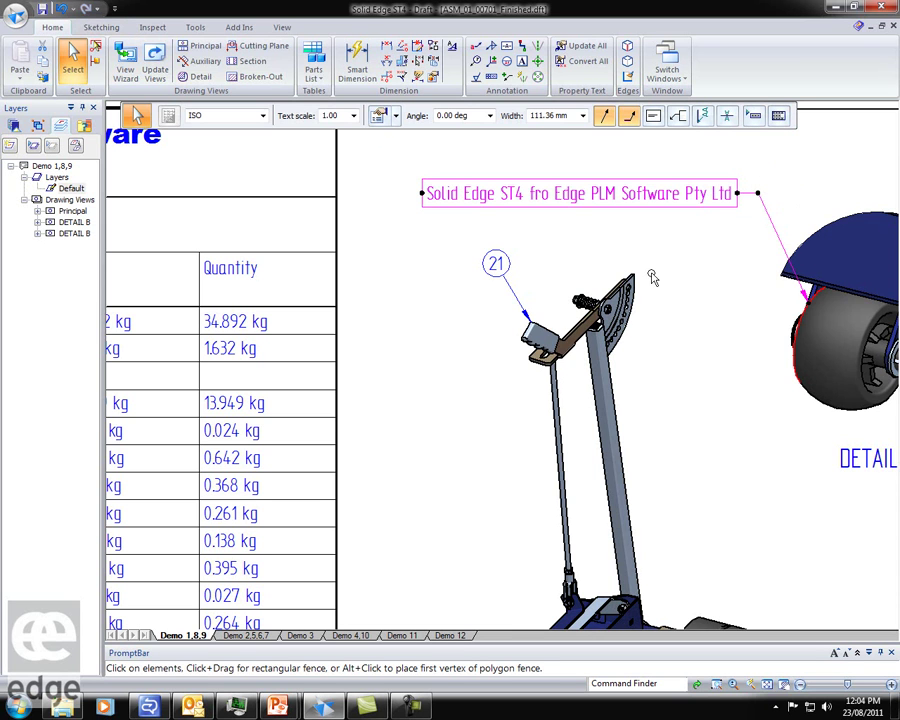
left_click_drag(420, 194, 612, 199)
left_click(733, 318)
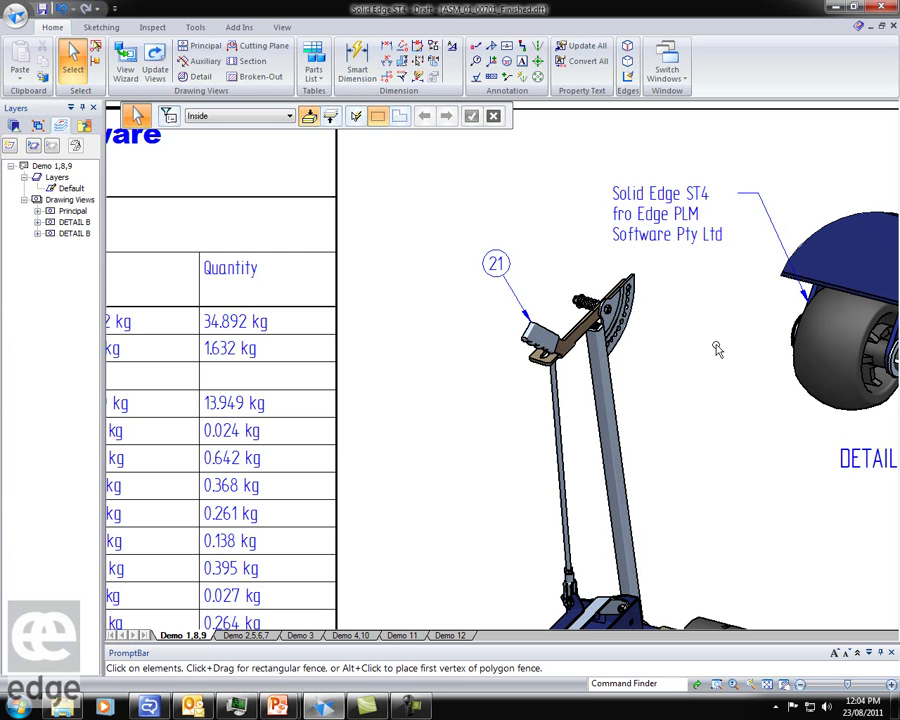
Step: Close the draft document and dismiss the closing dialog
left_click(893, 27)
left_click(466, 410)
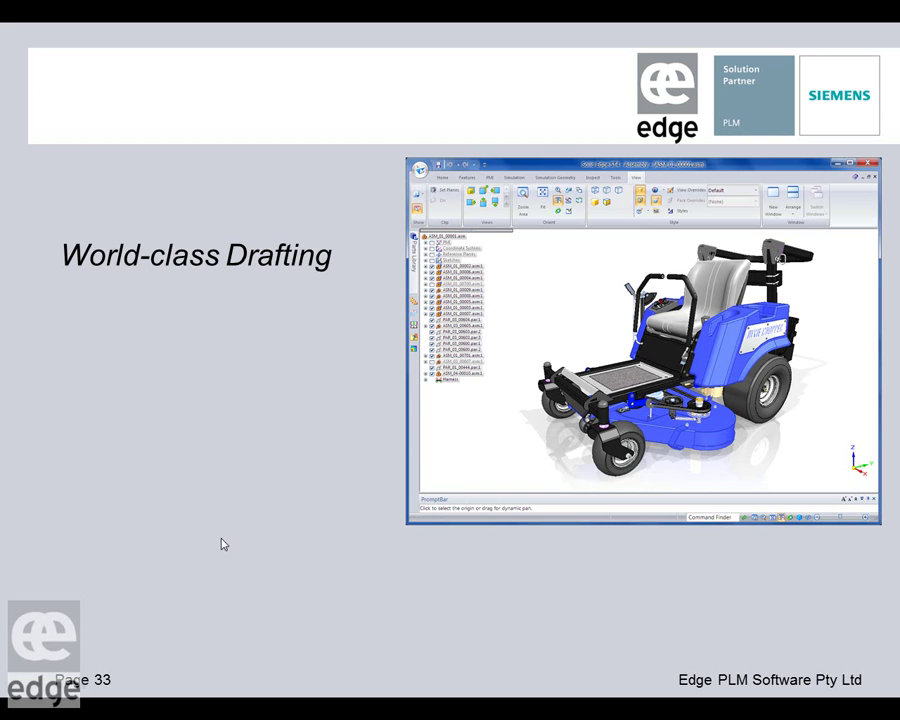
left_click(243, 525)
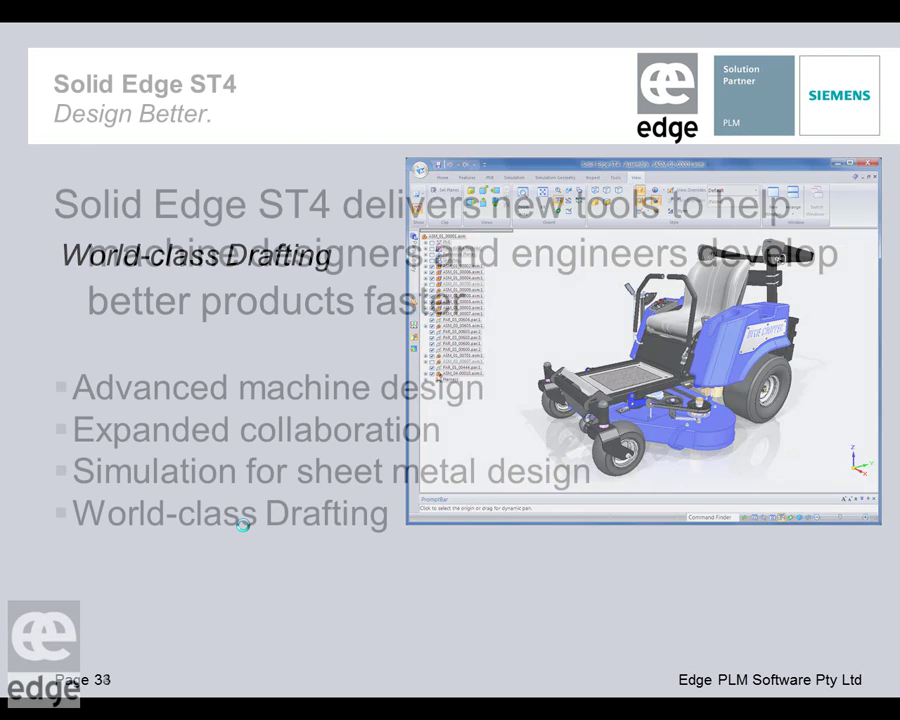